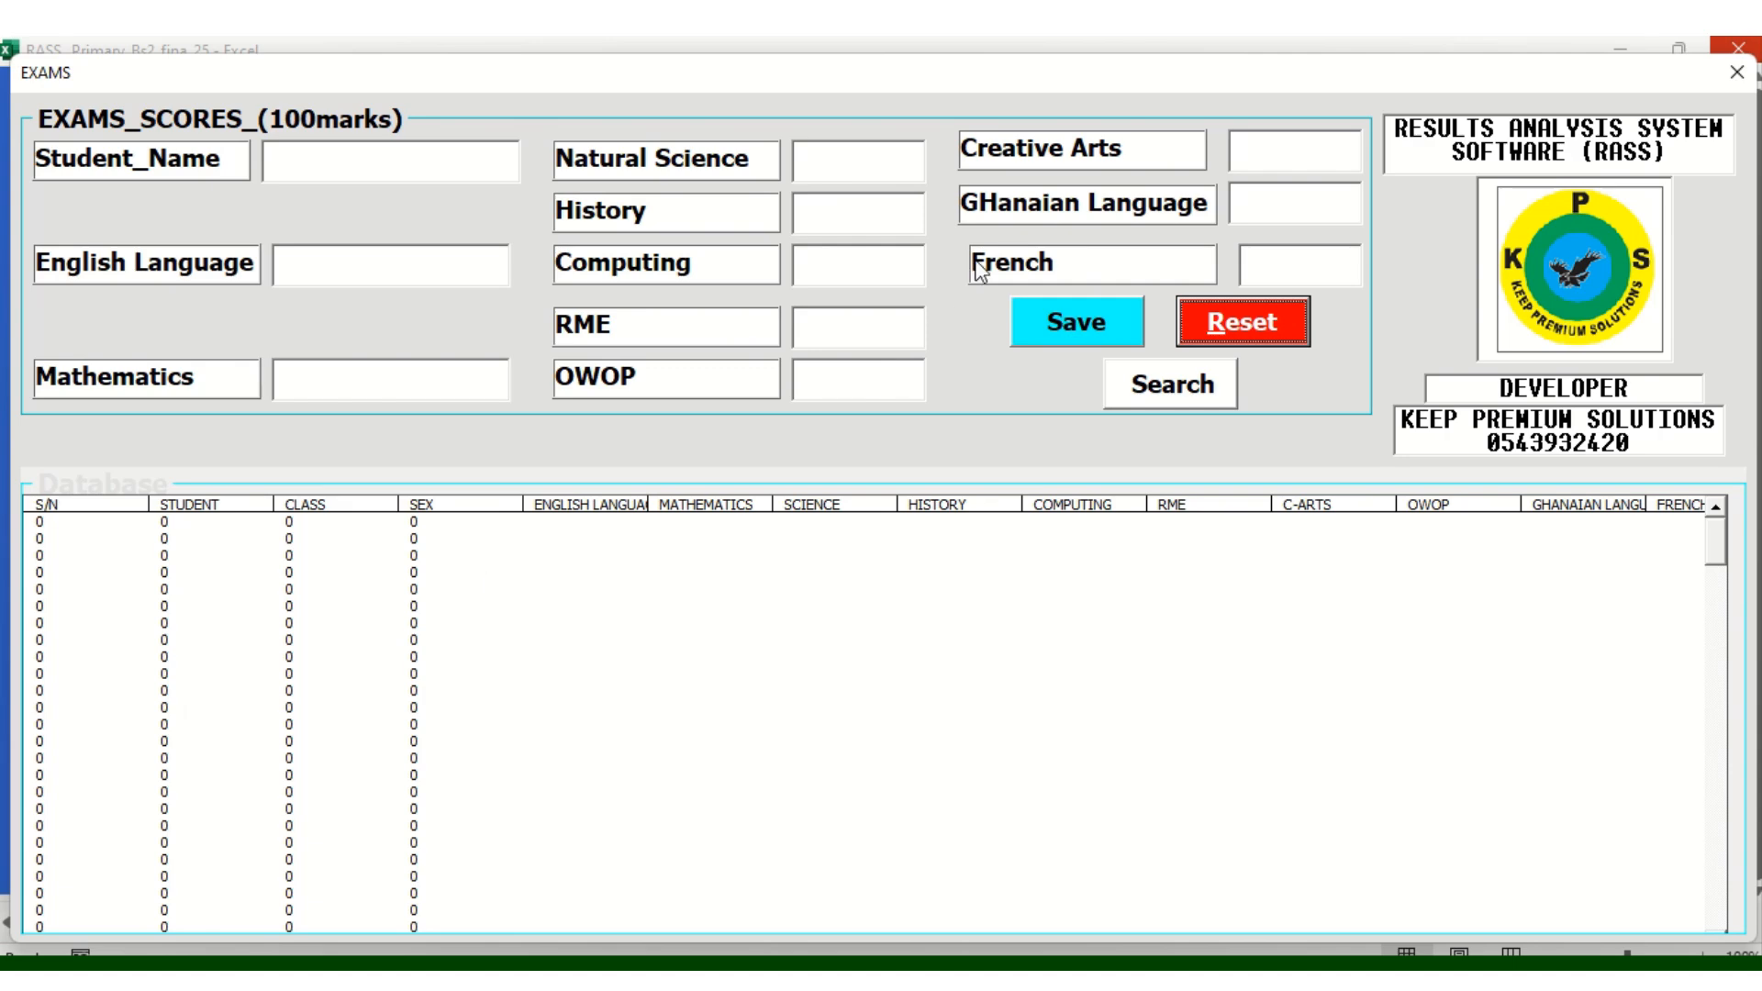
Close the Exams form, then reset the CAT1 score form and close it as well
click(1736, 72)
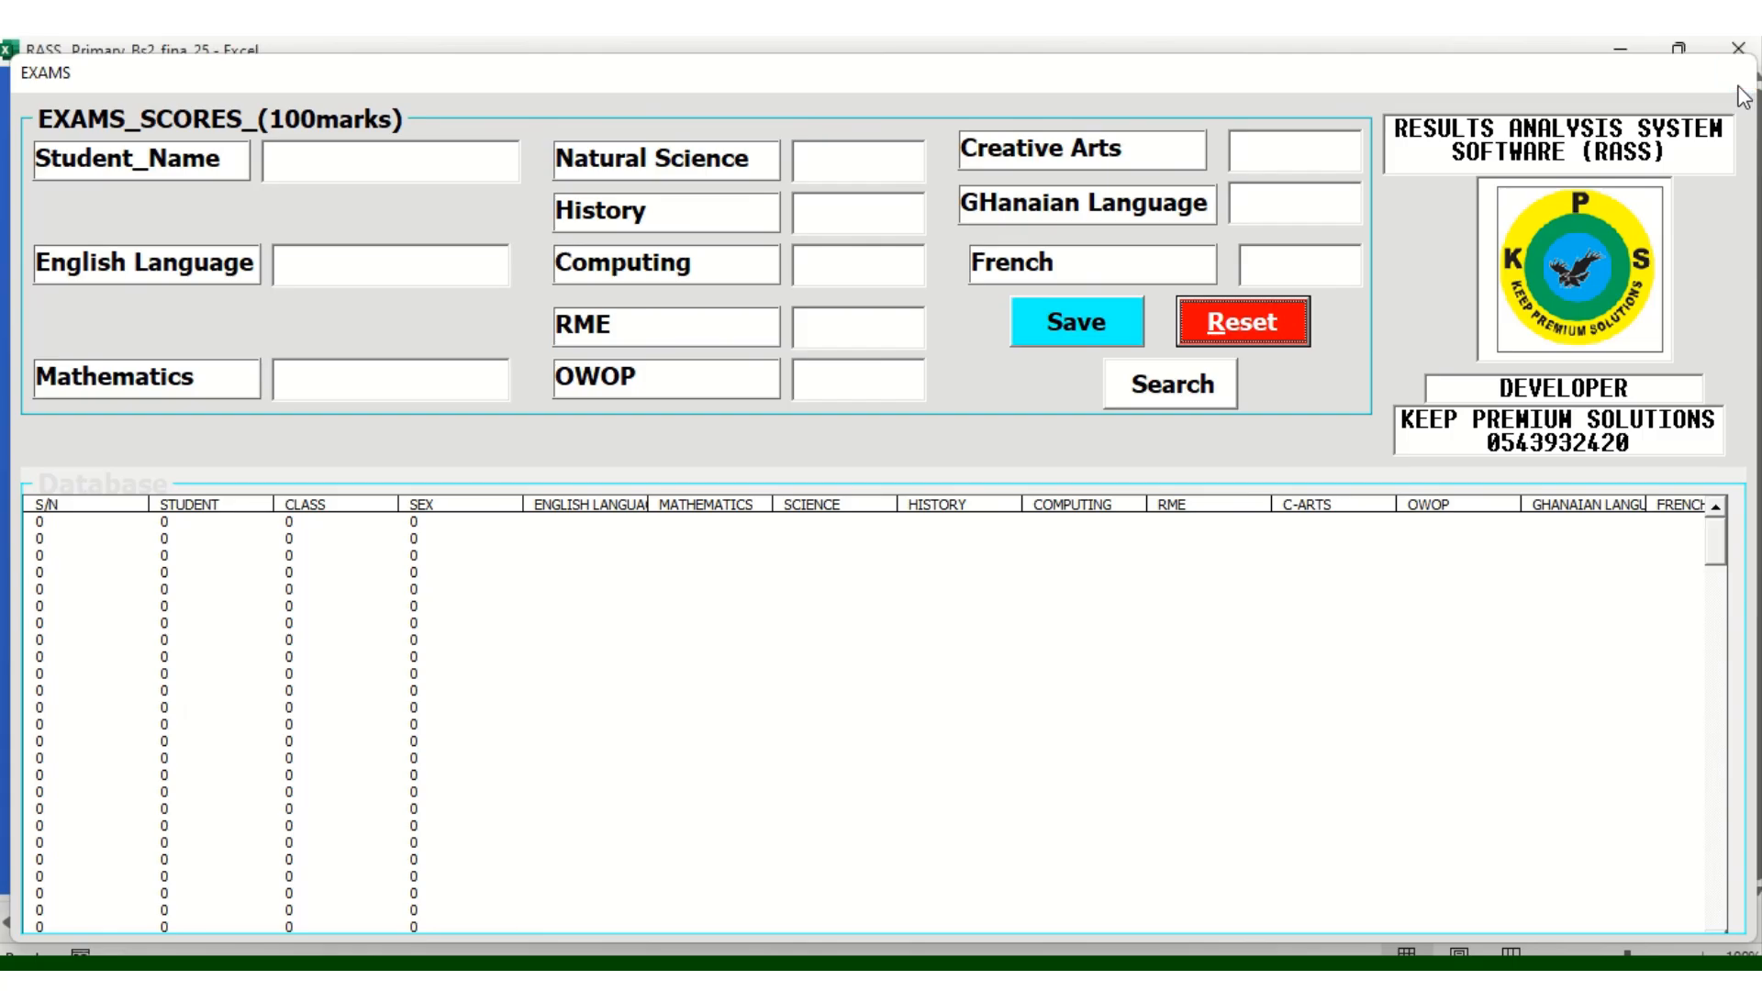
click(1144, 417)
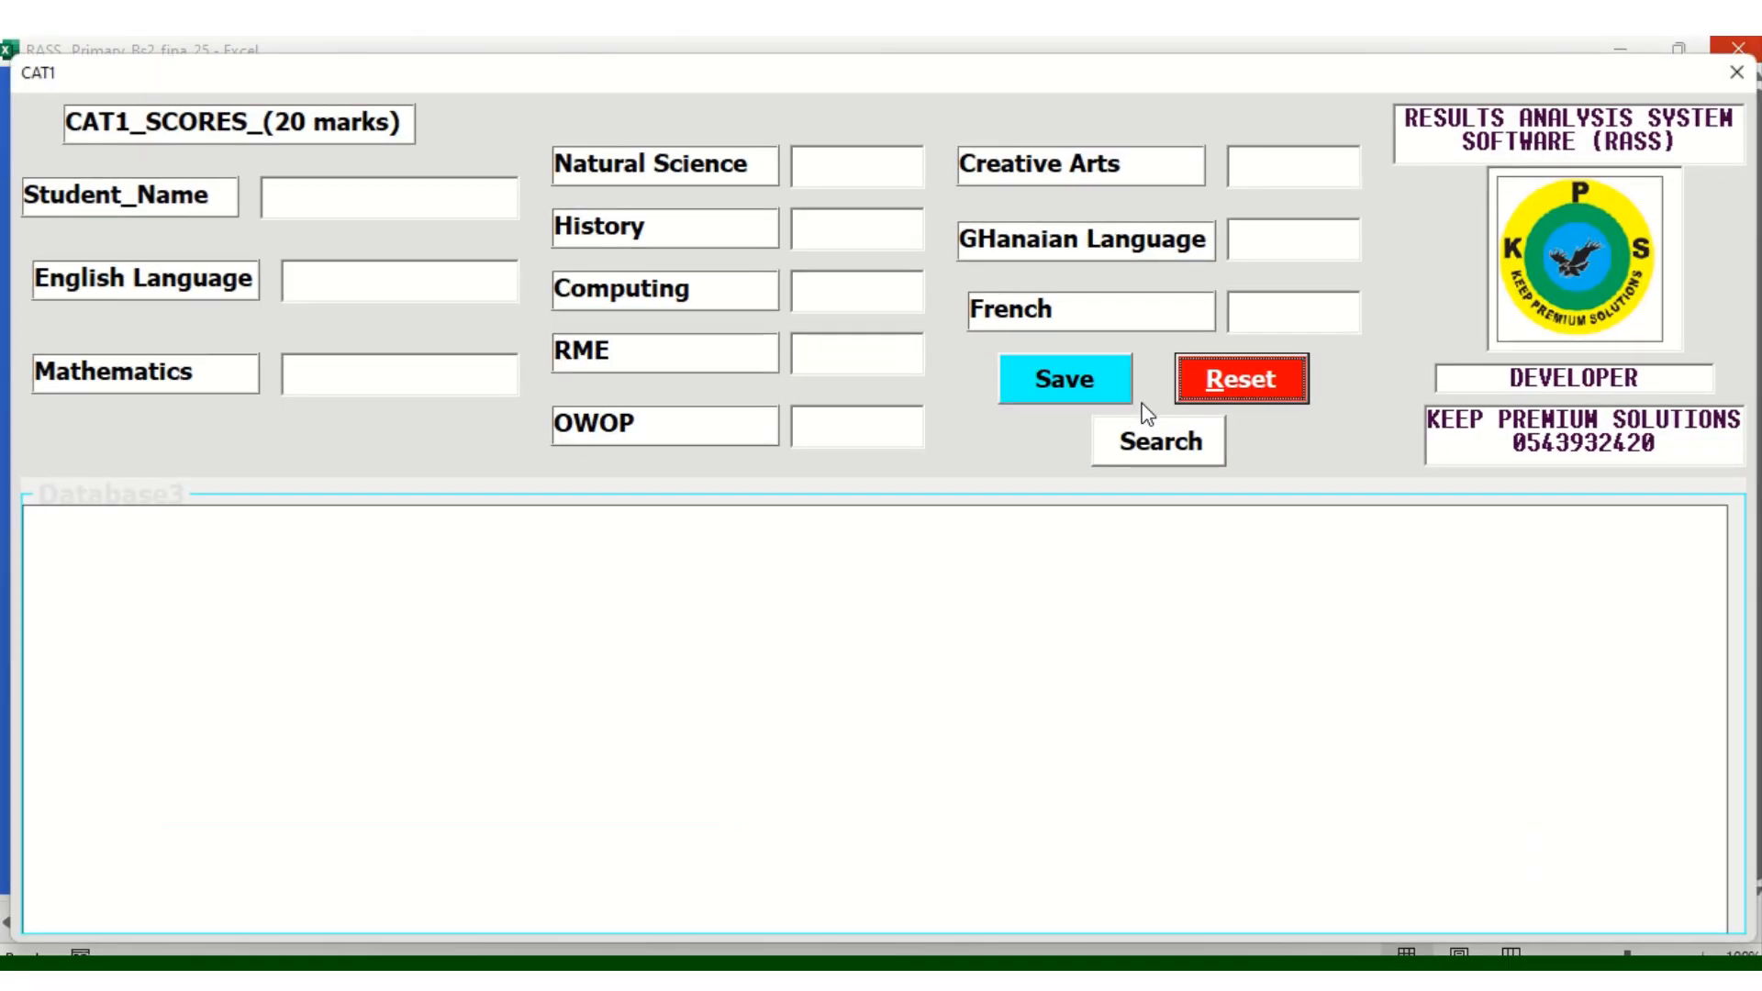
click(1264, 387)
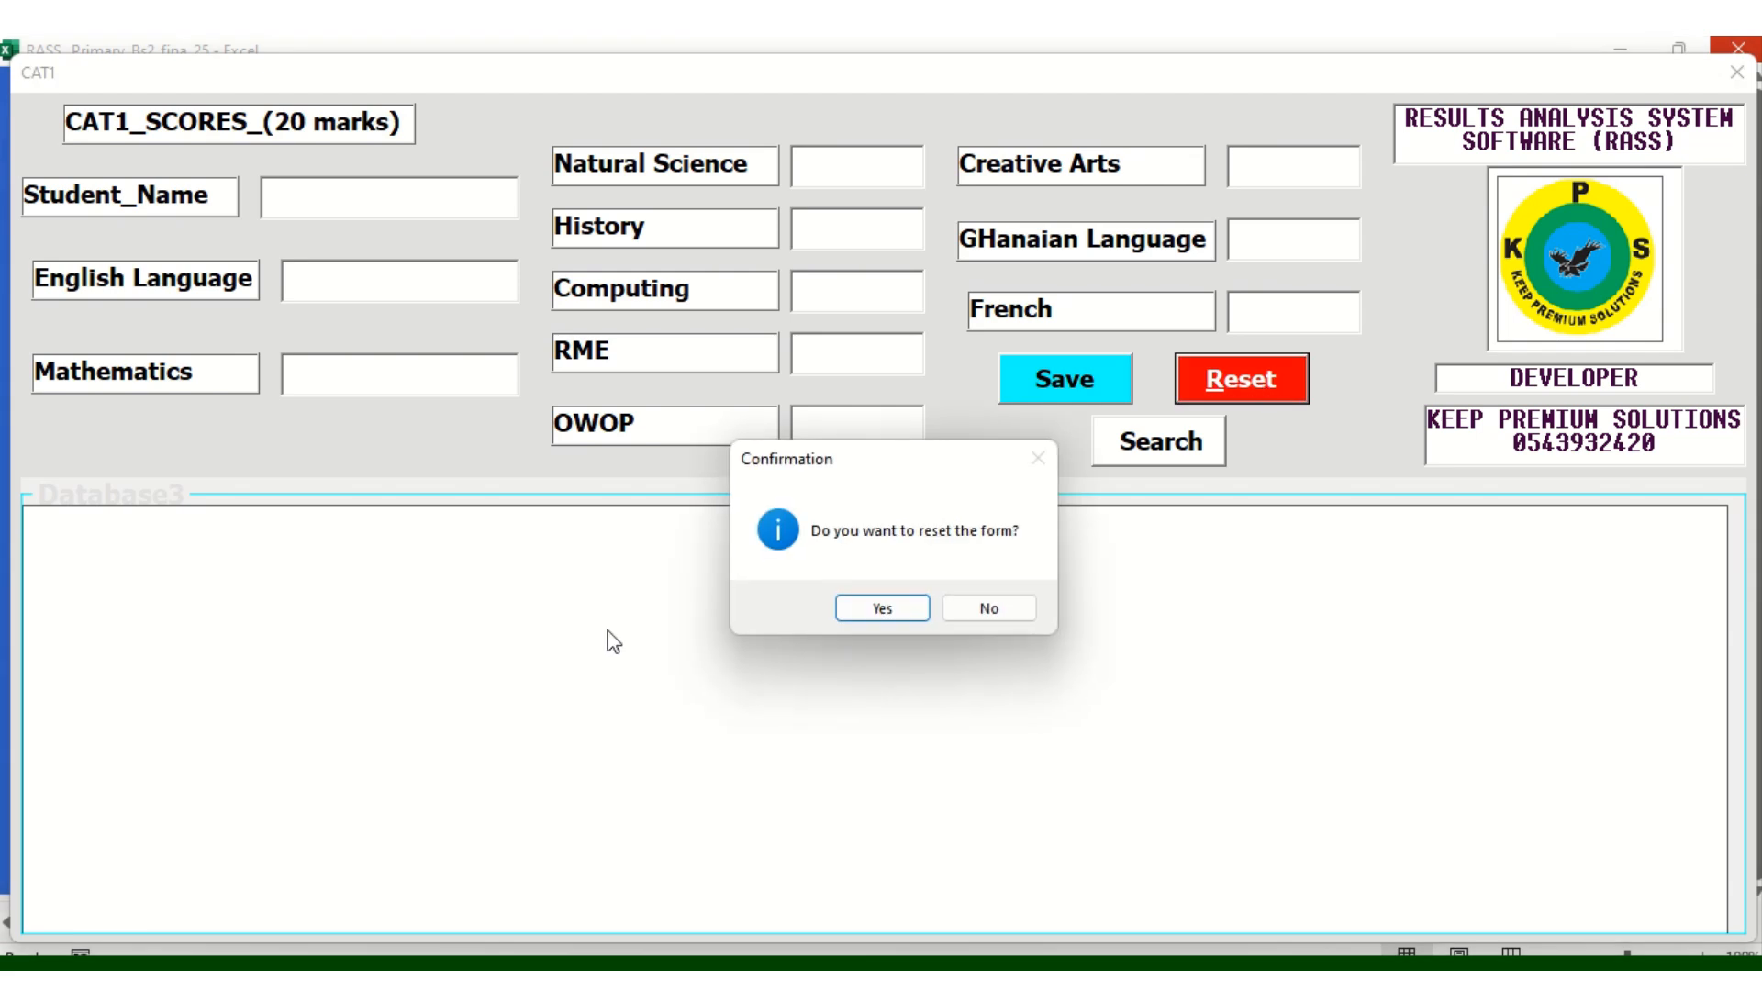
click(902, 613)
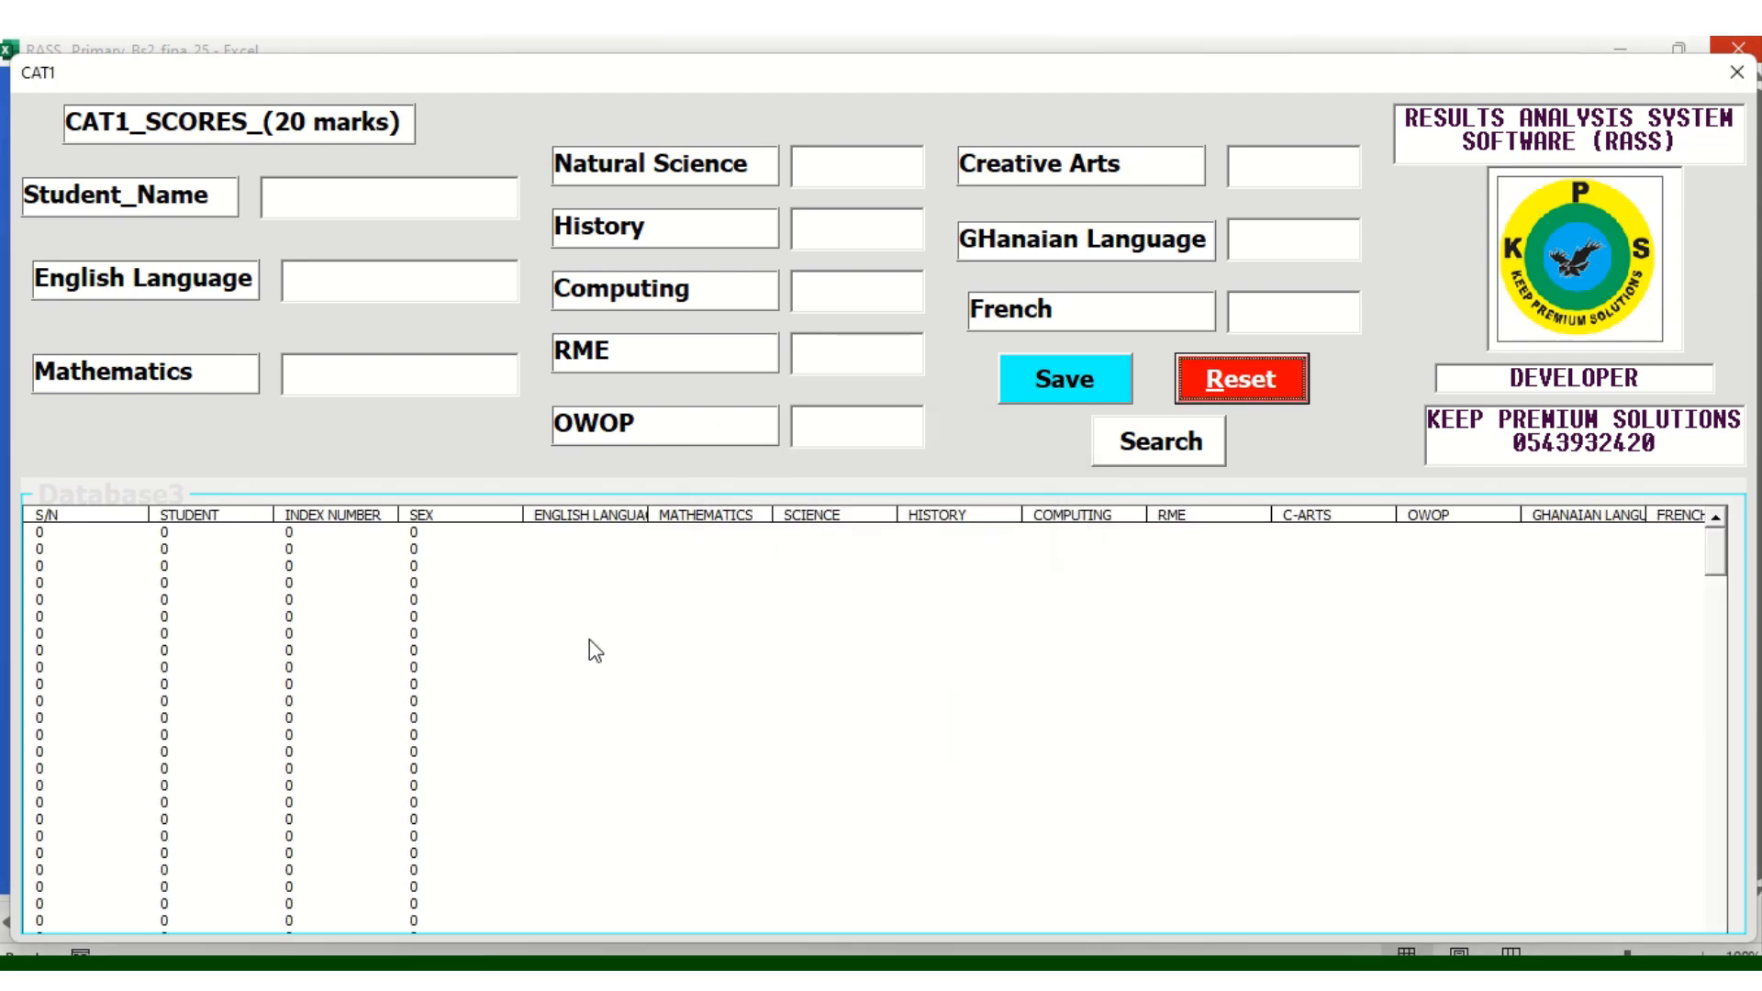
click(1736, 74)
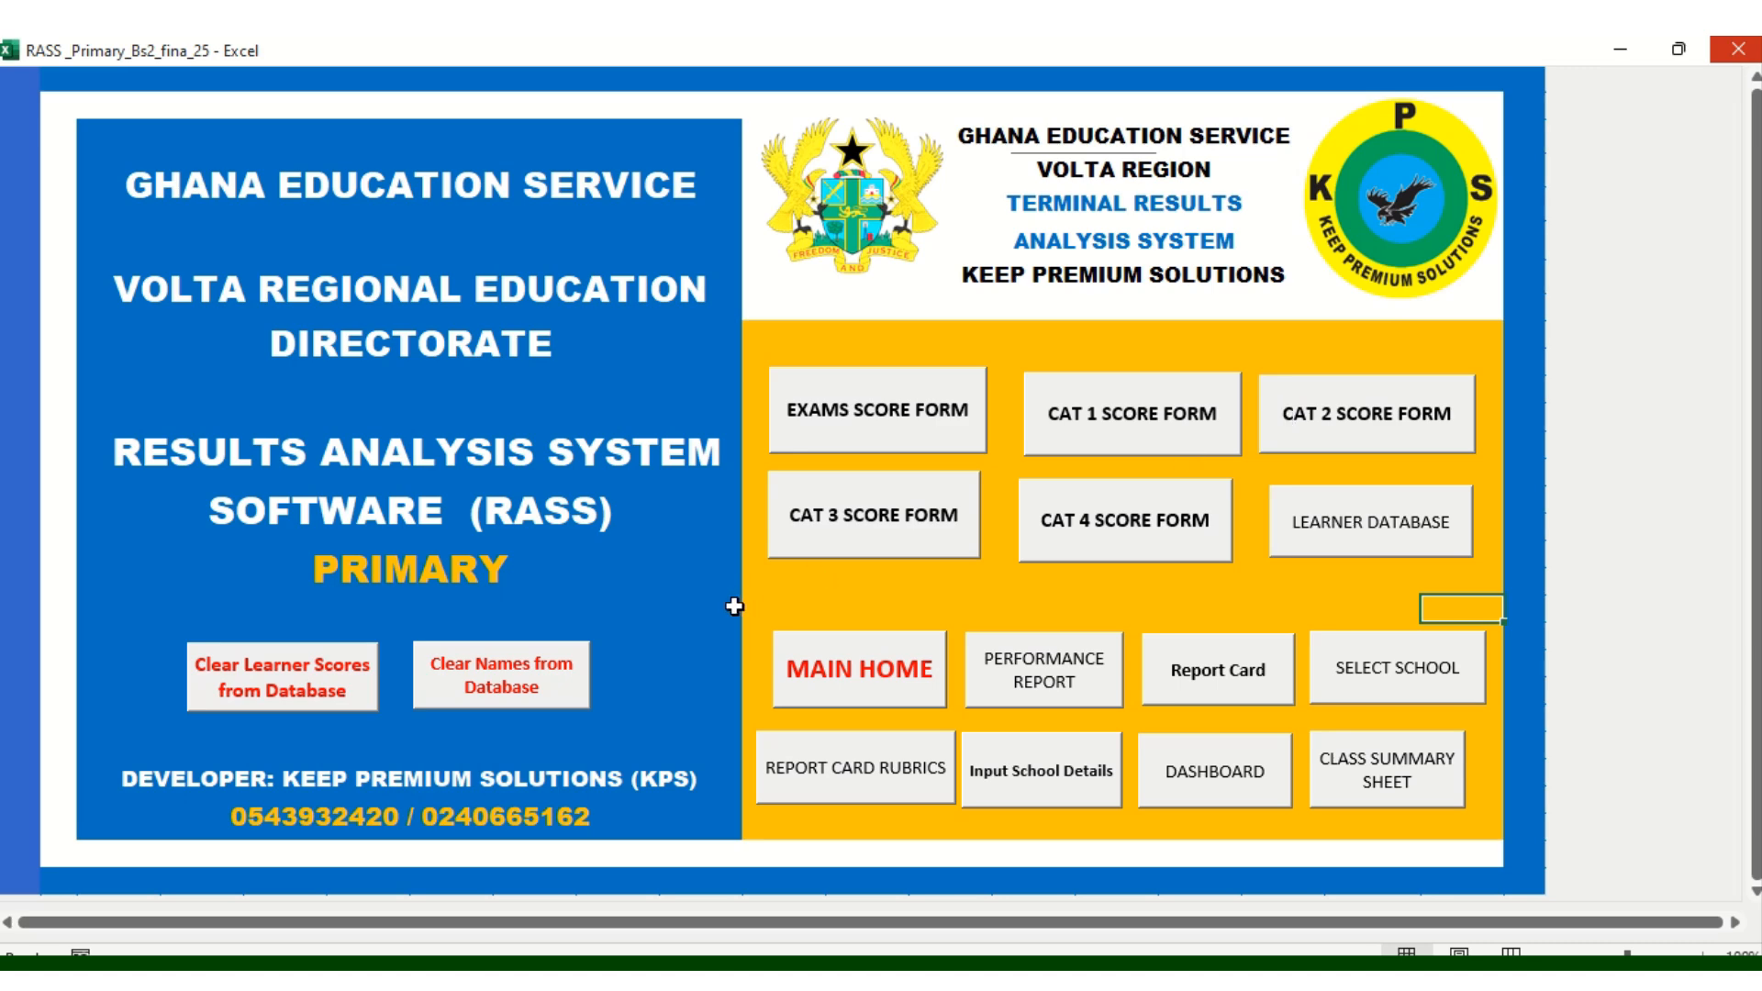
Open the Learner Database form from the main menu, closing and reopening it once
click(734, 605)
click(945, 606)
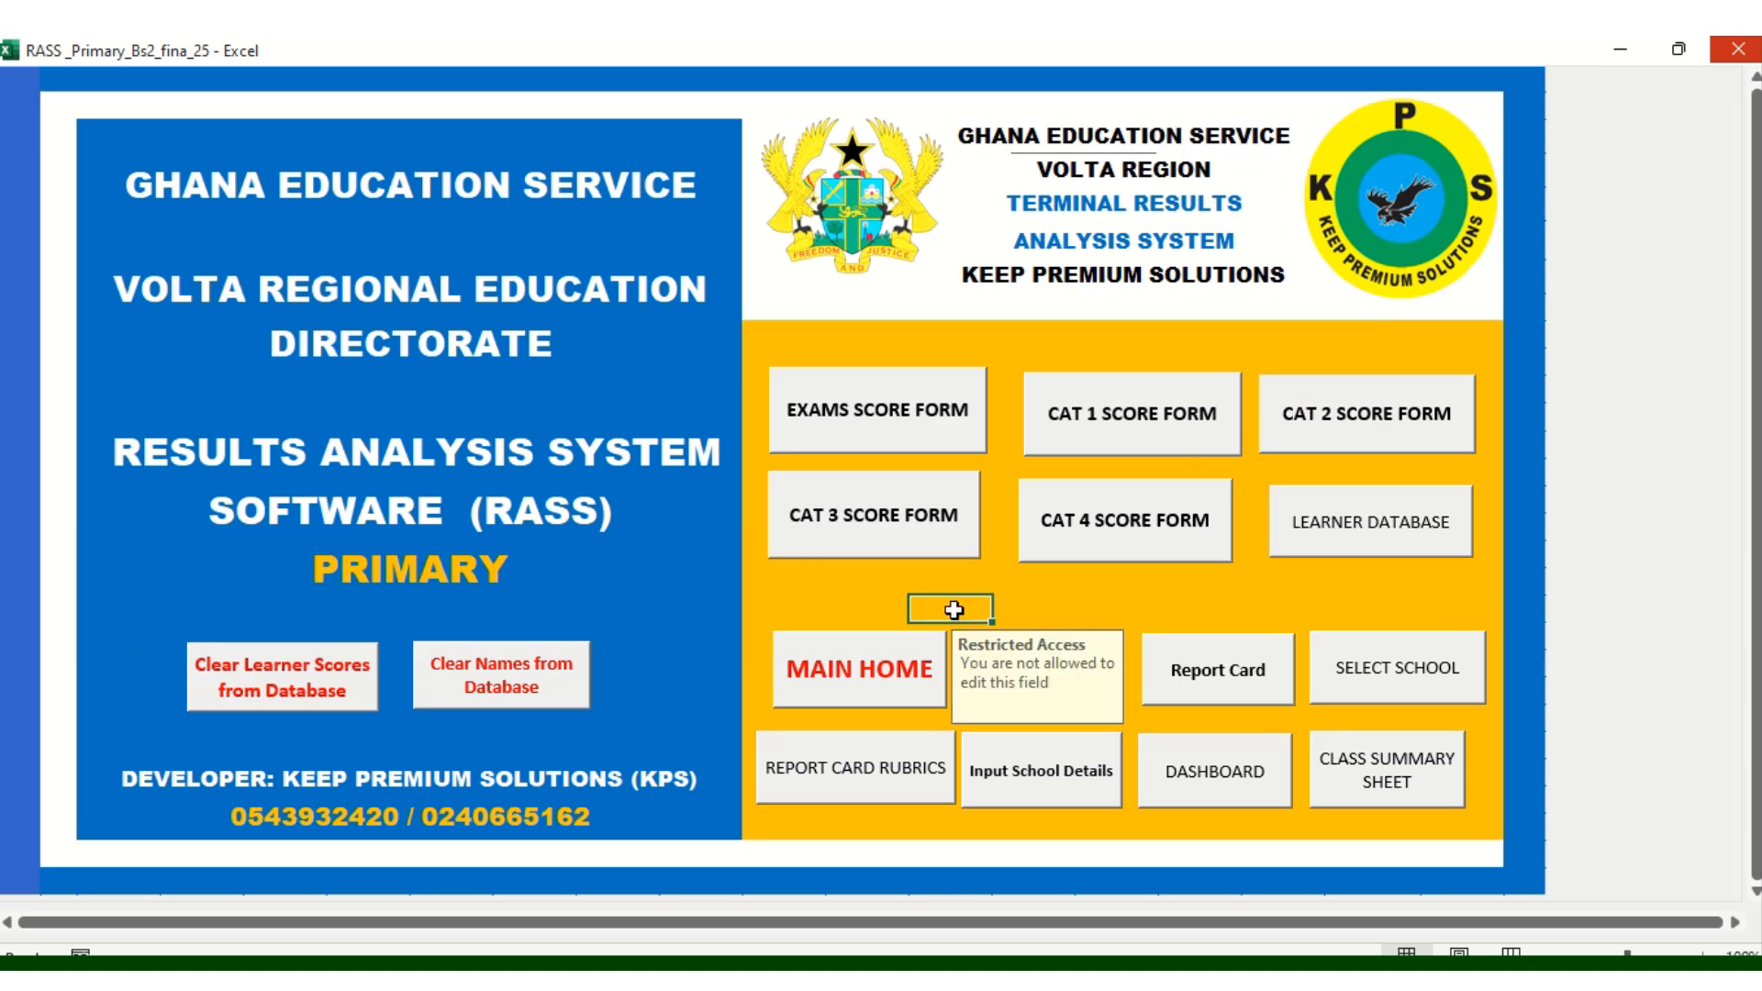
click(1370, 545)
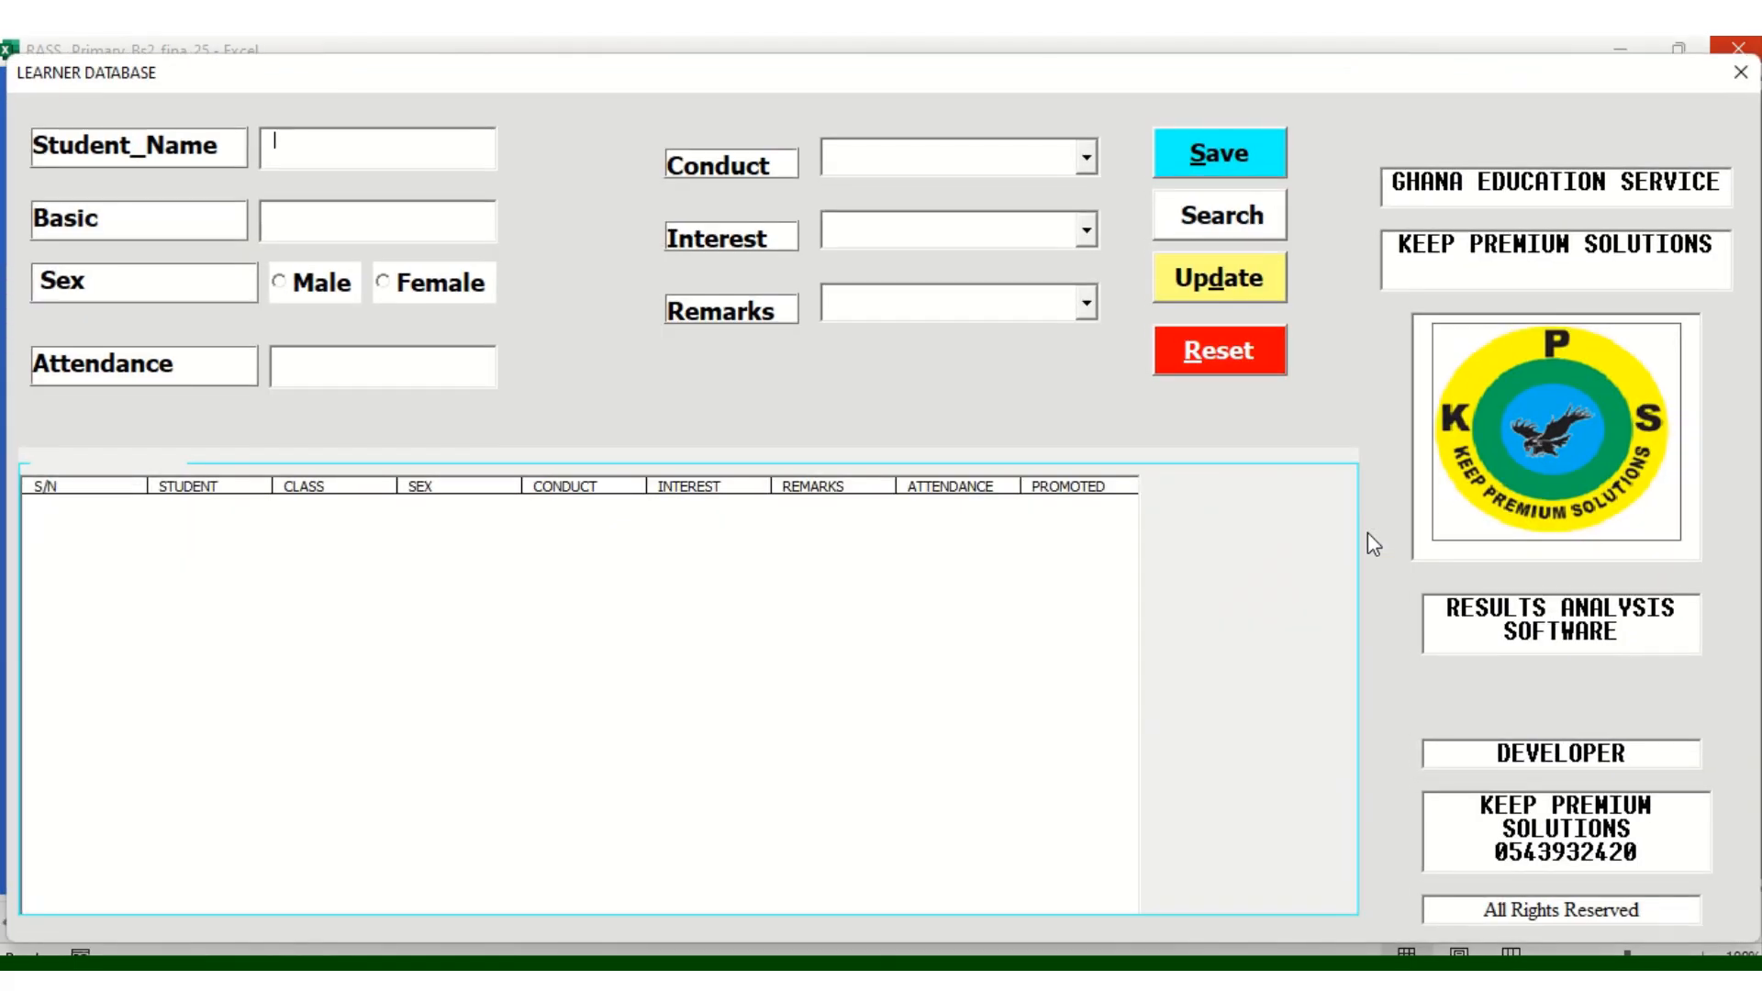
click(1742, 74)
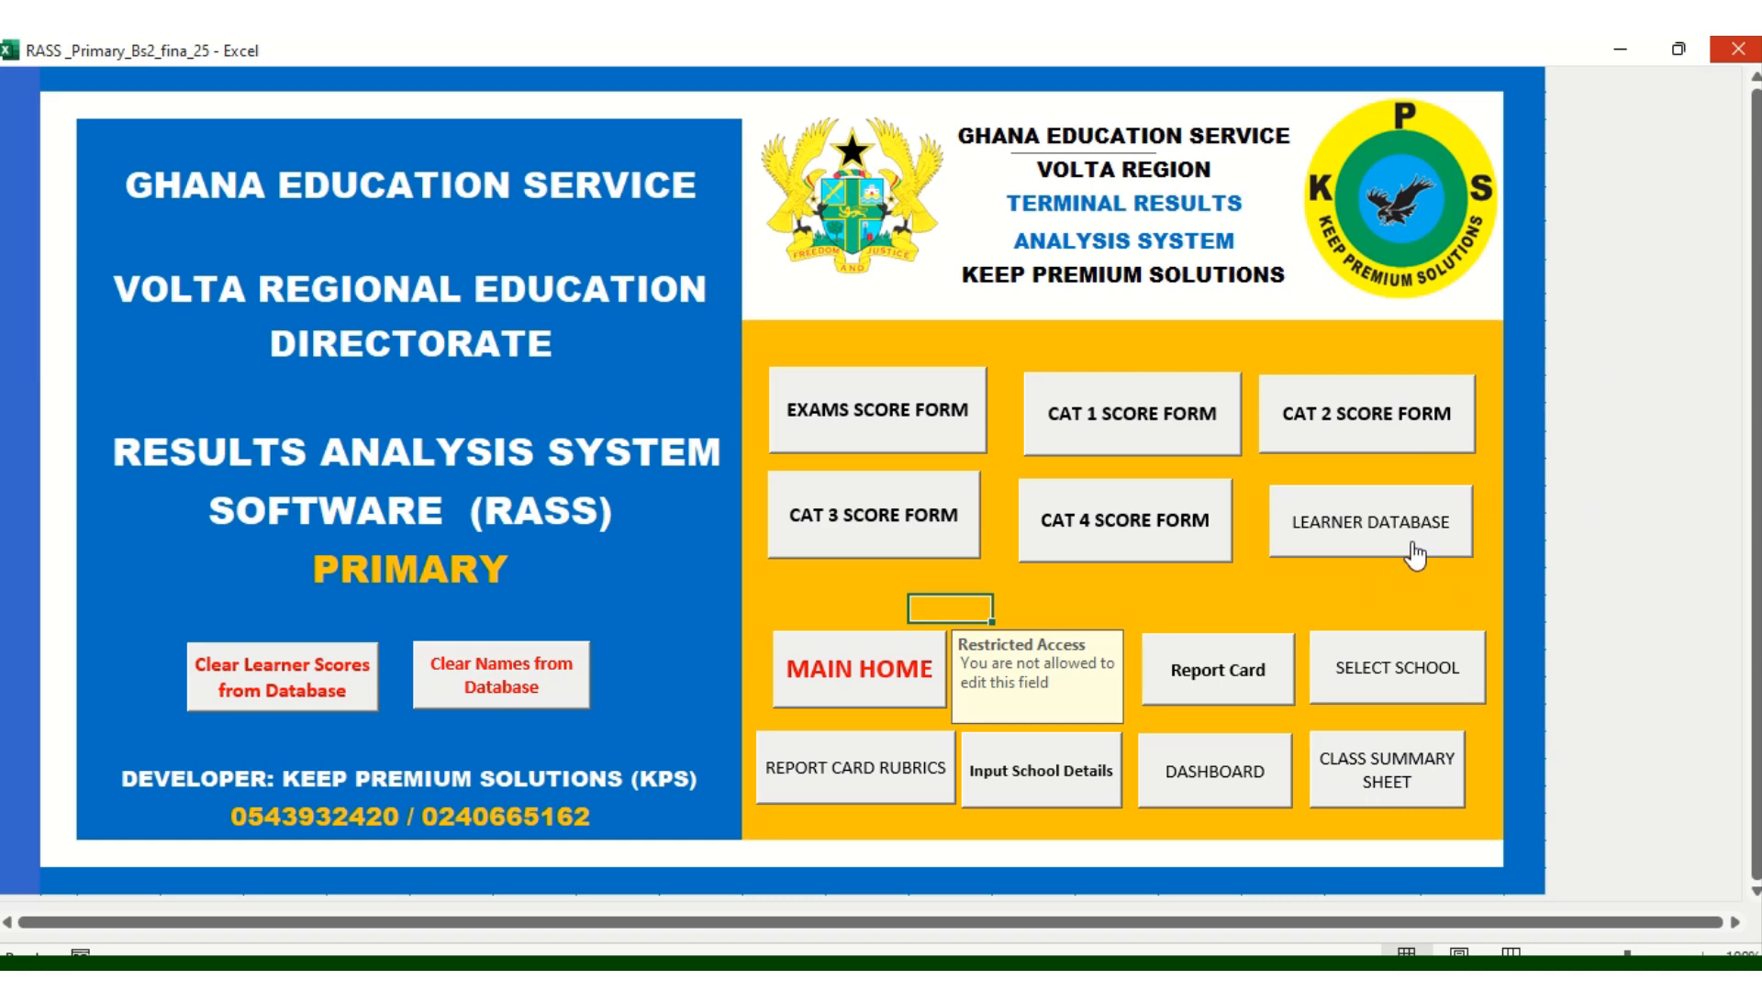
click(1363, 550)
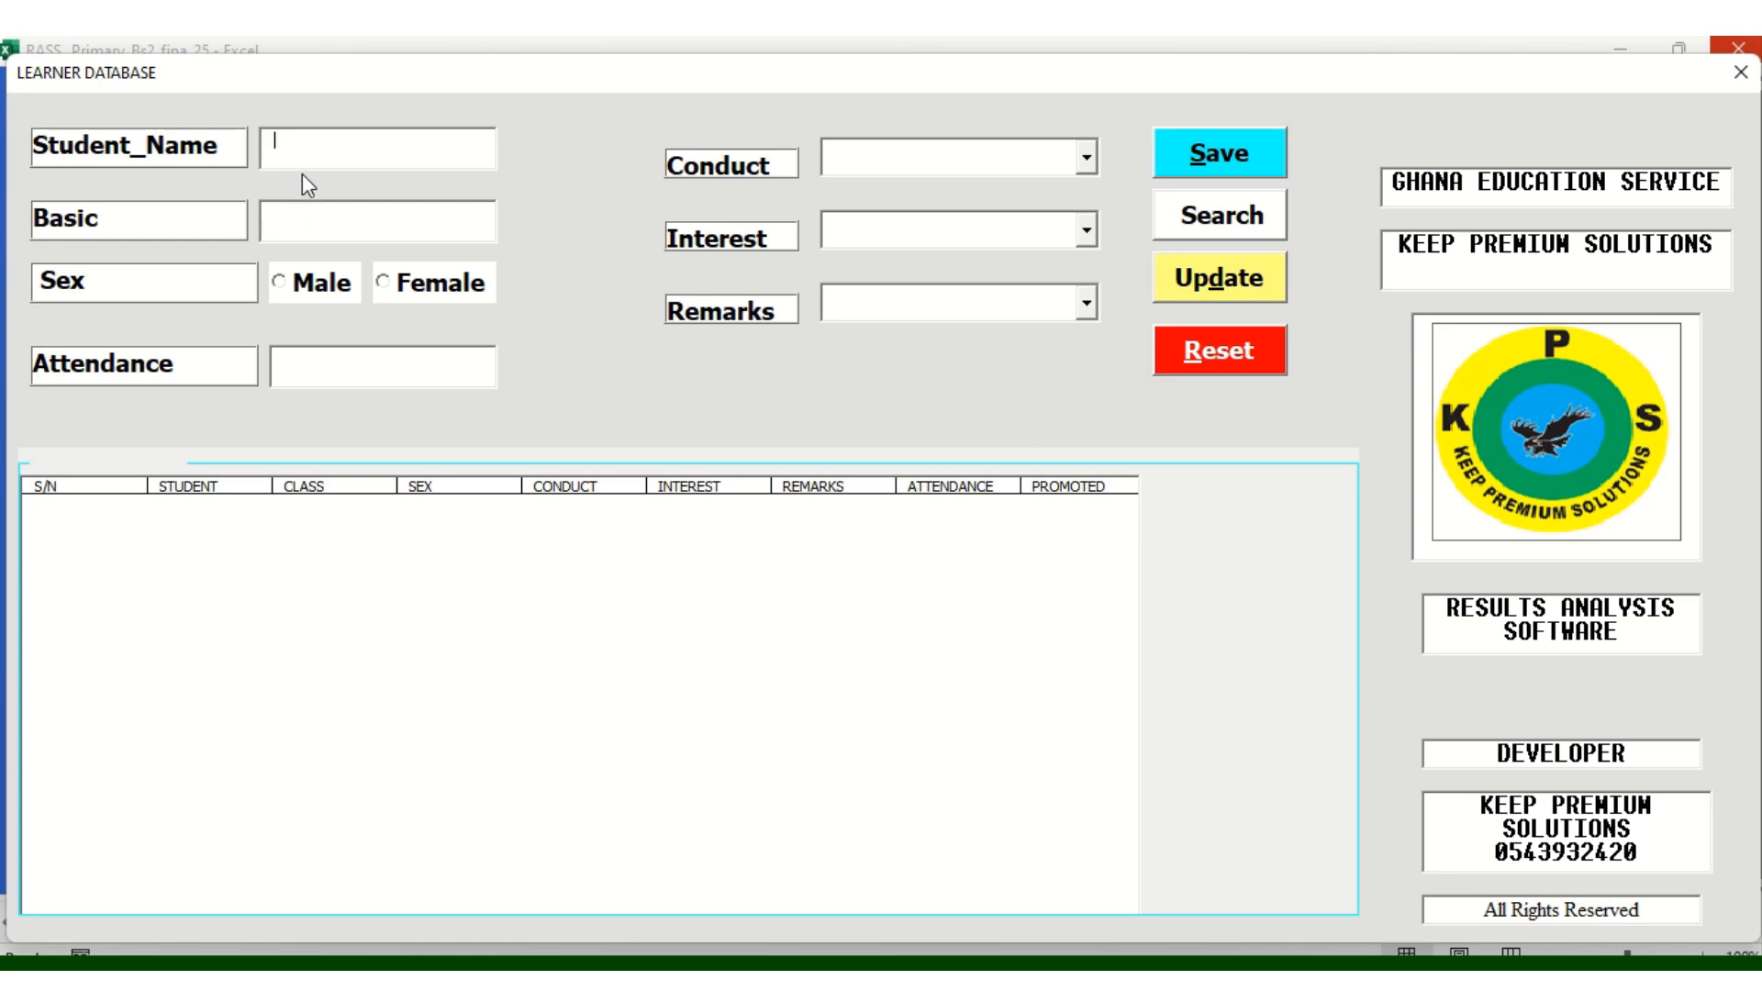
Enter the learner's full name, Basic 2, sex Male and attendance 23
click(350, 218)
text(2)
click(280, 285)
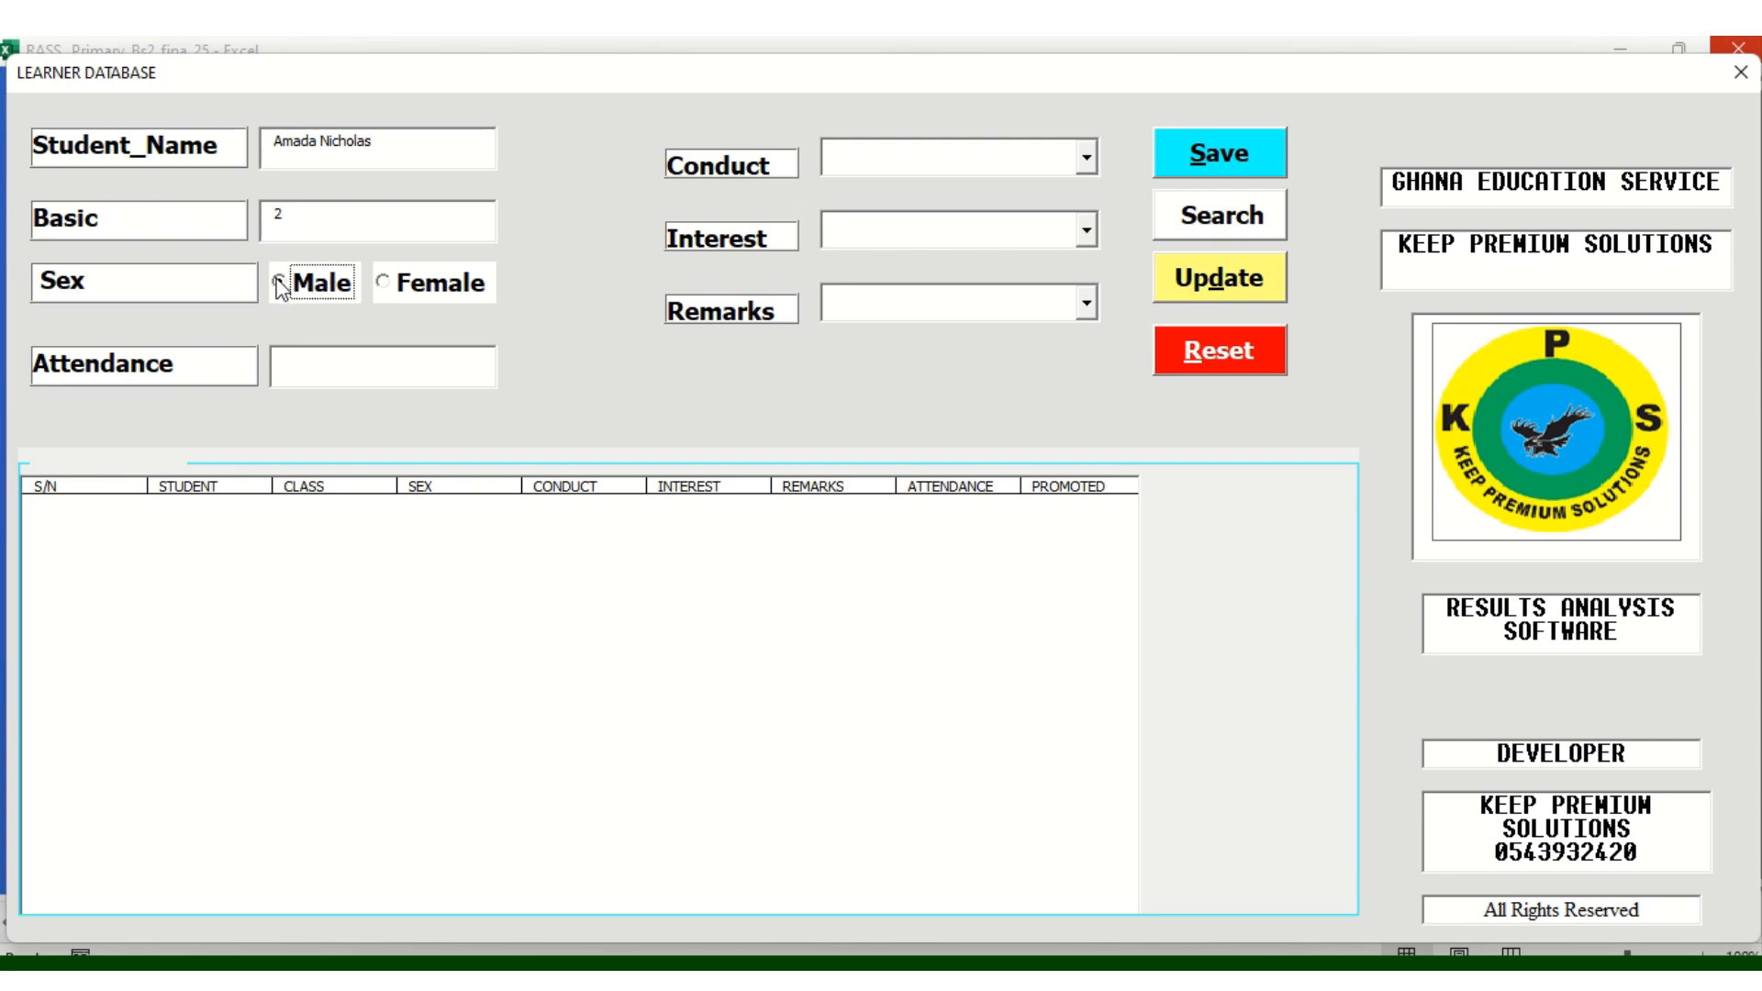
click(300, 381)
text(23)
Set conduct Hardworking, interest Creative and imaginative, remark Improve self-confidence, and save the record
click(1087, 158)
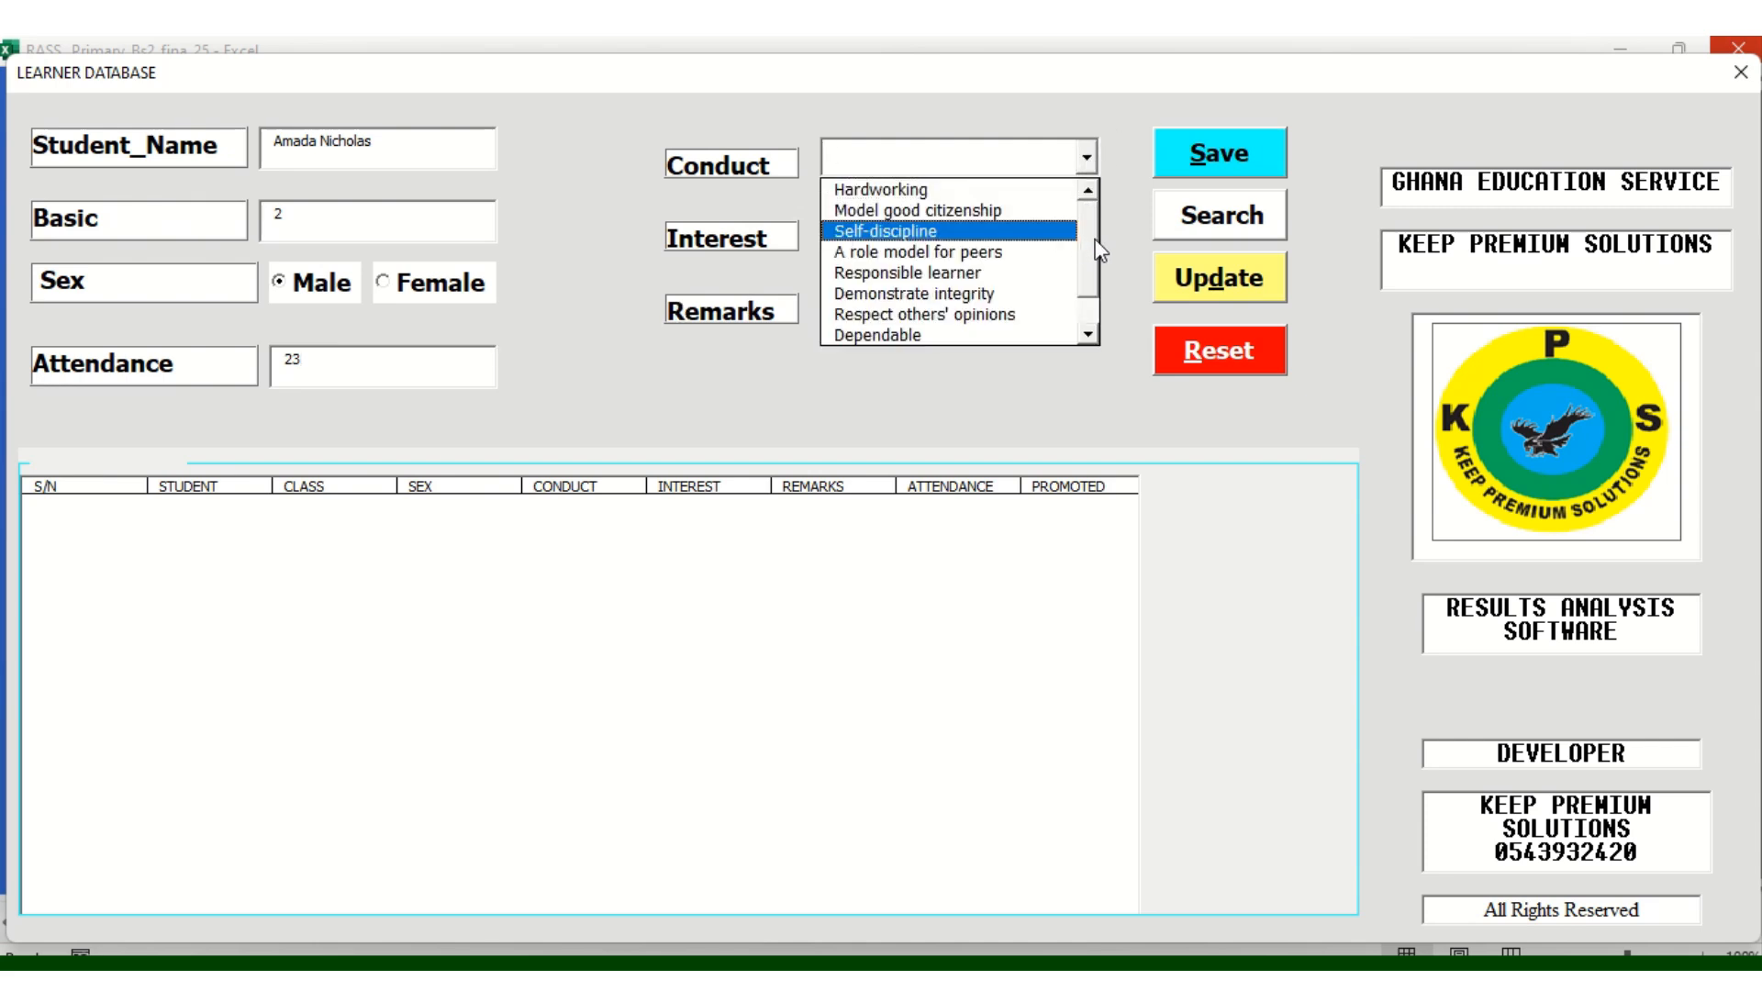
drag(1099, 249, 1109, 213)
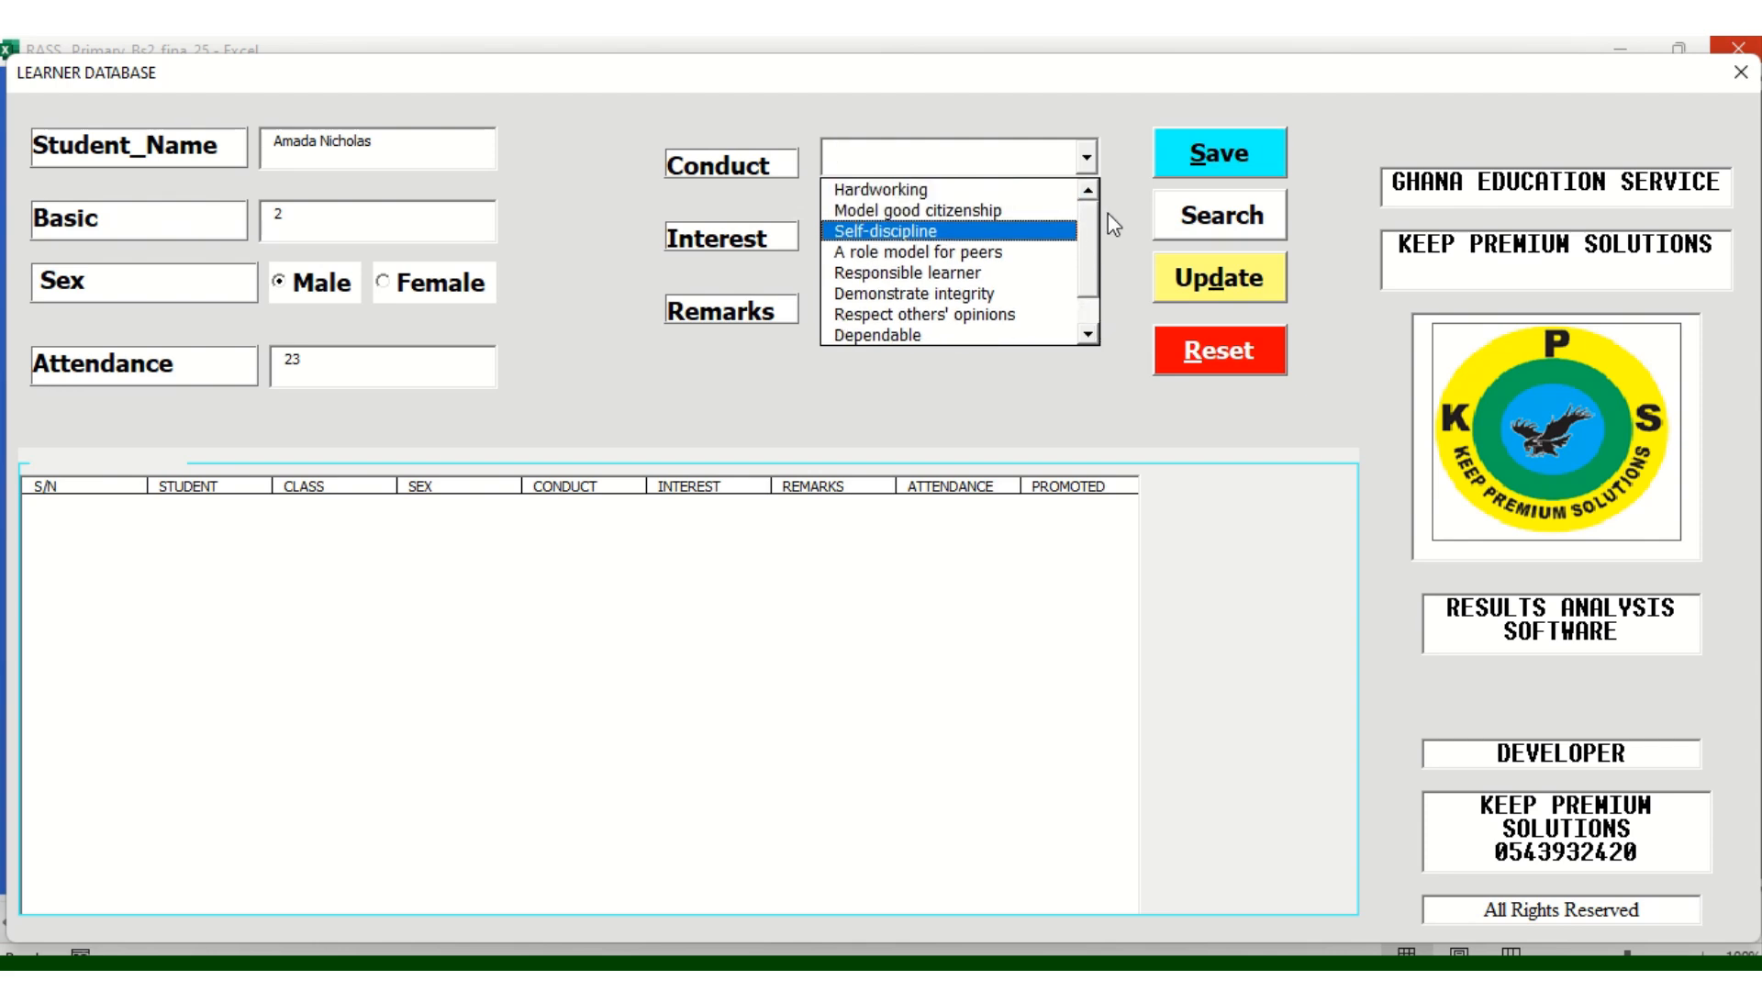
click(891, 189)
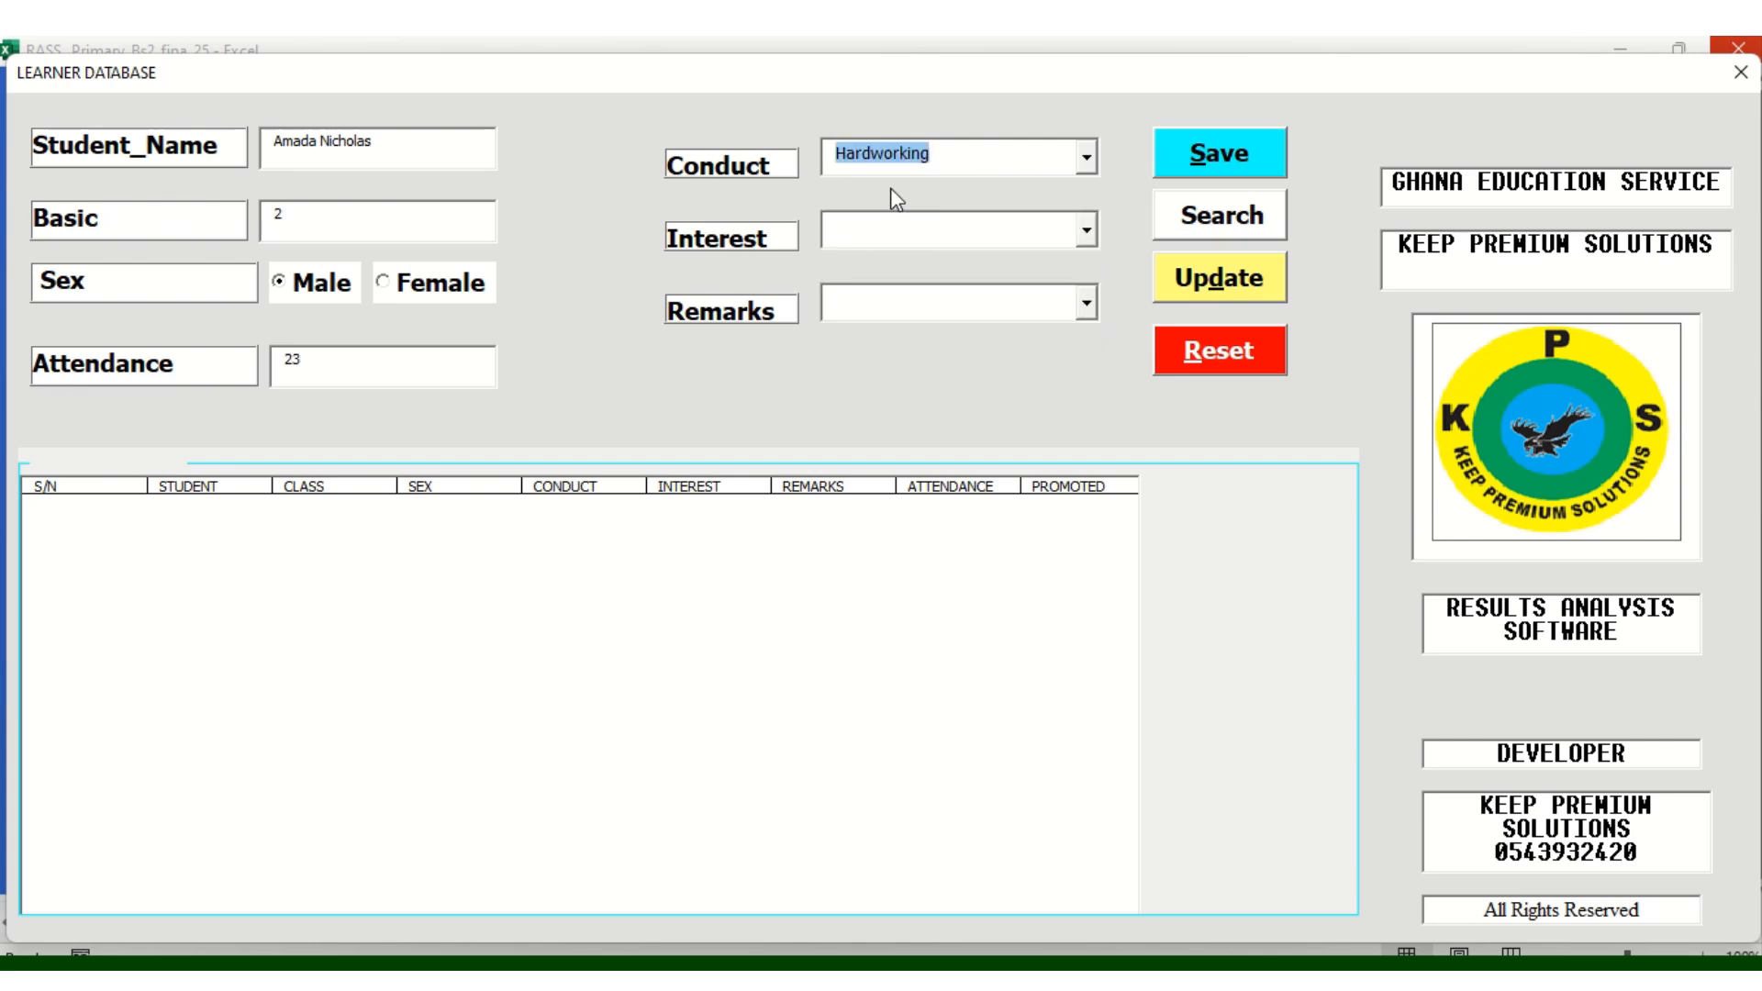
click(1087, 230)
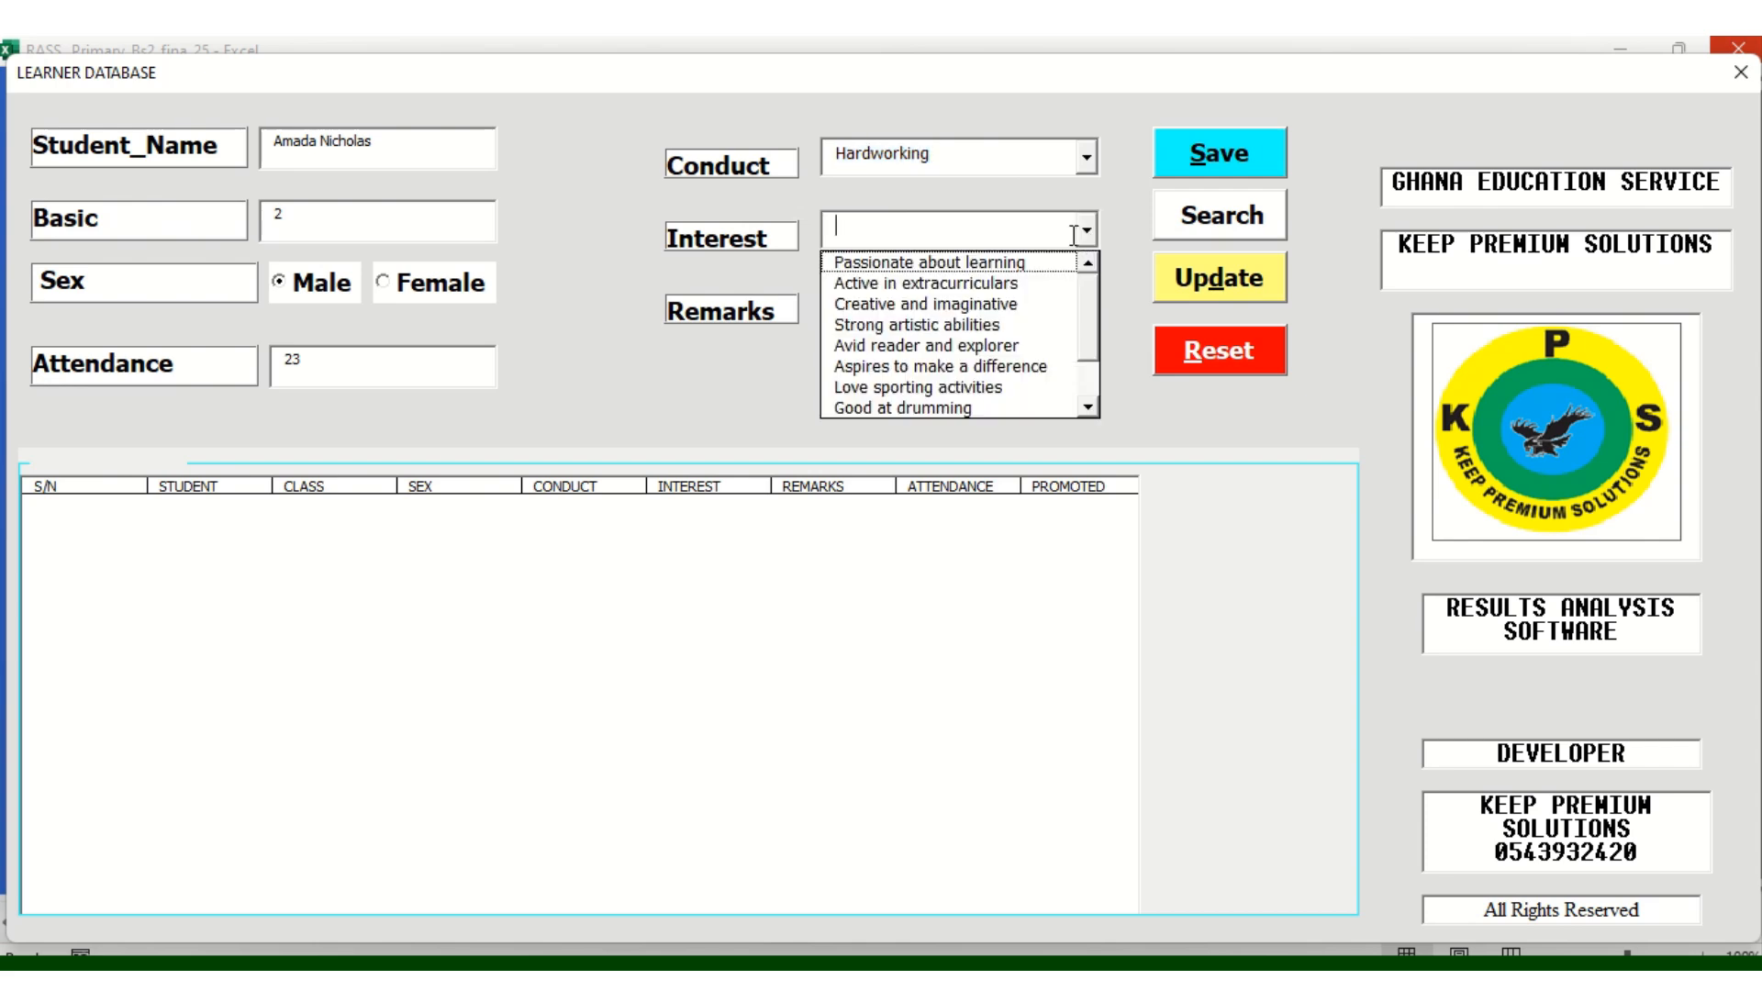
click(918, 310)
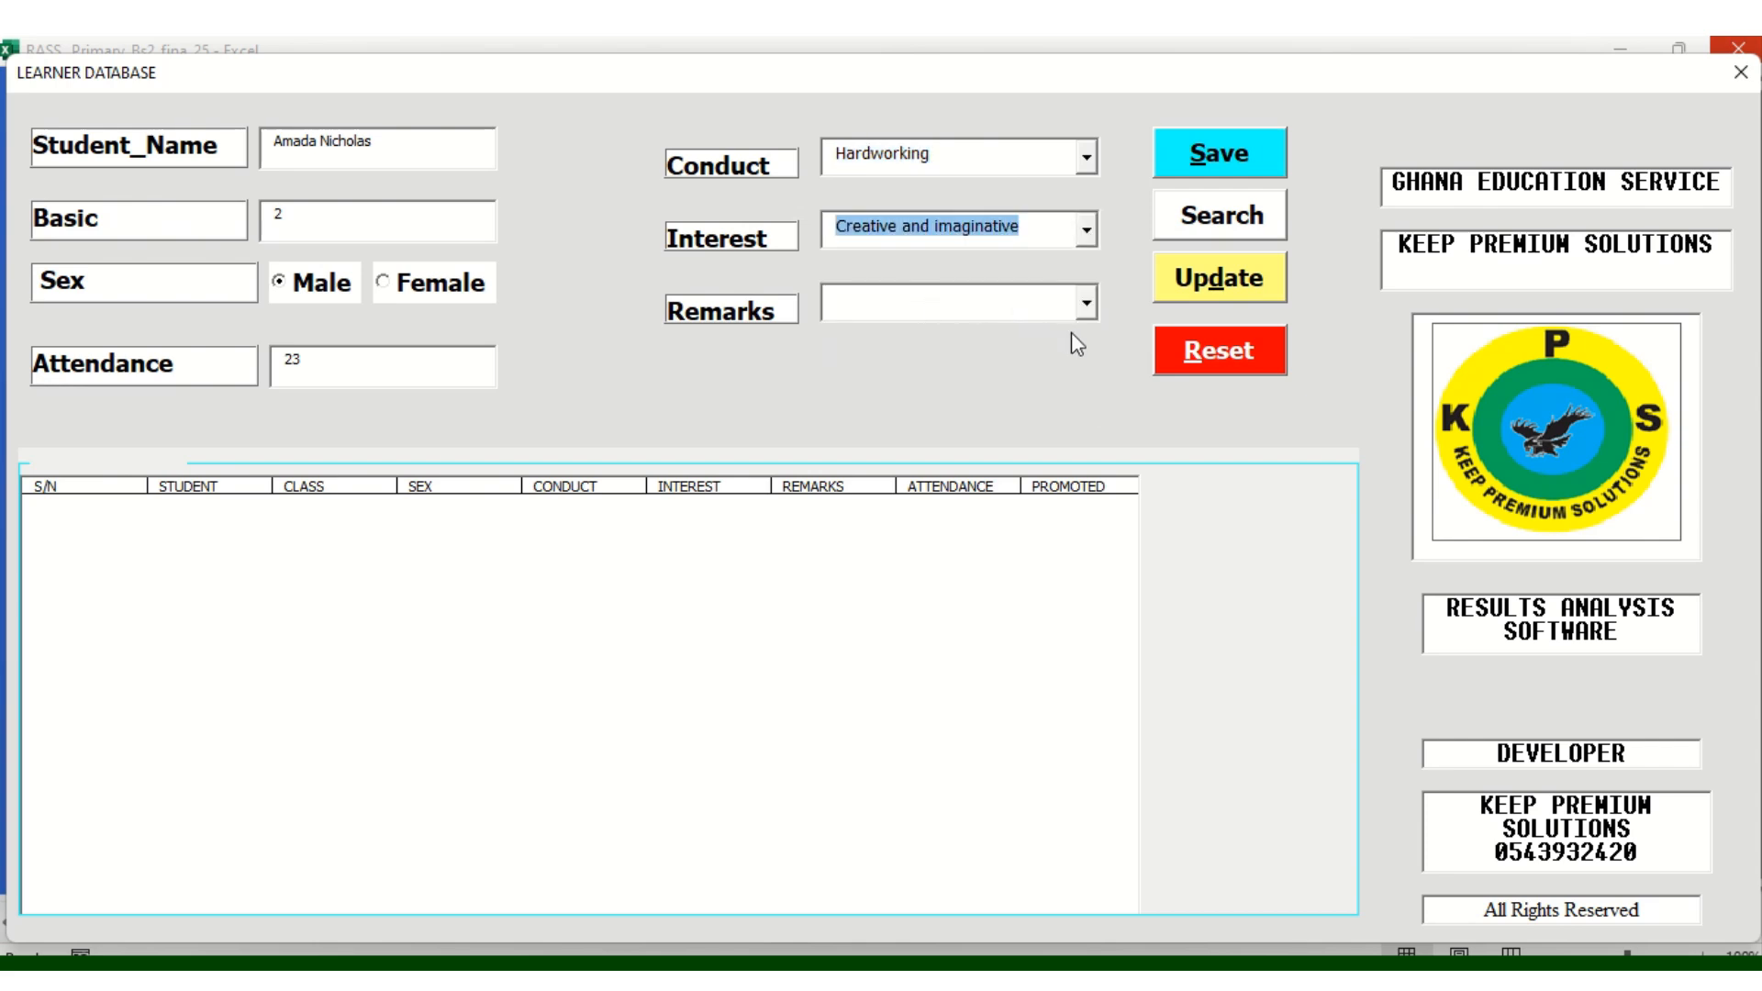
click(1099, 305)
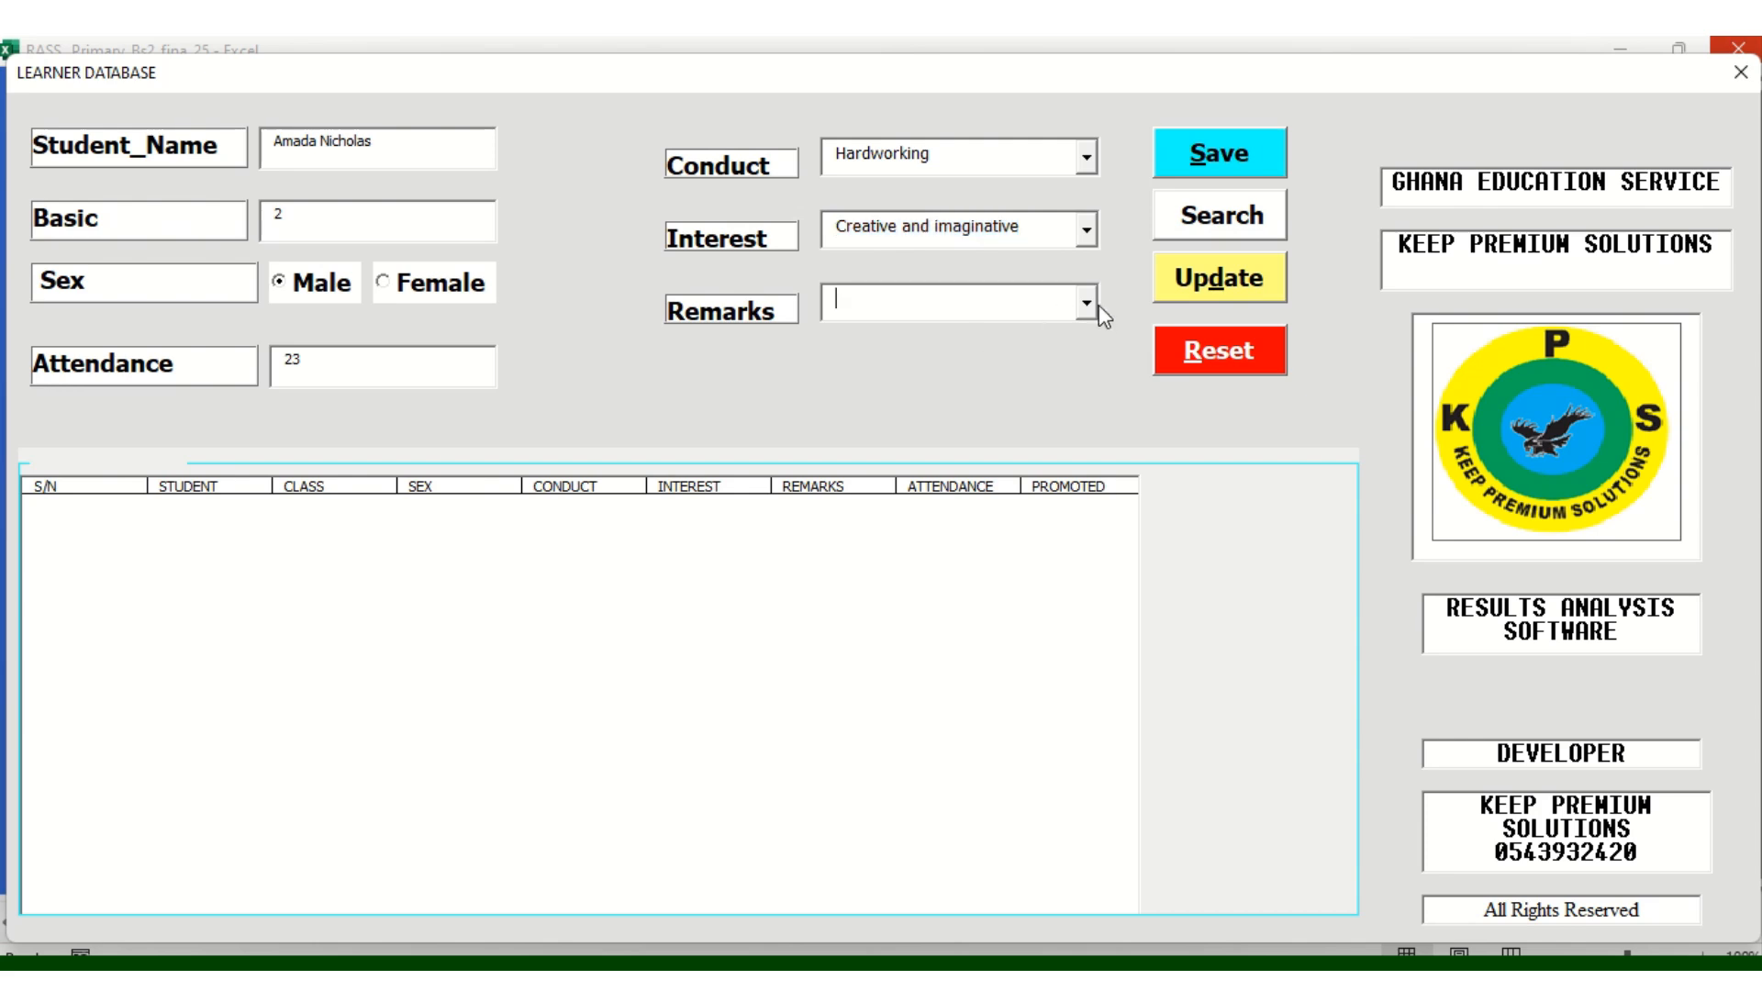
click(1088, 304)
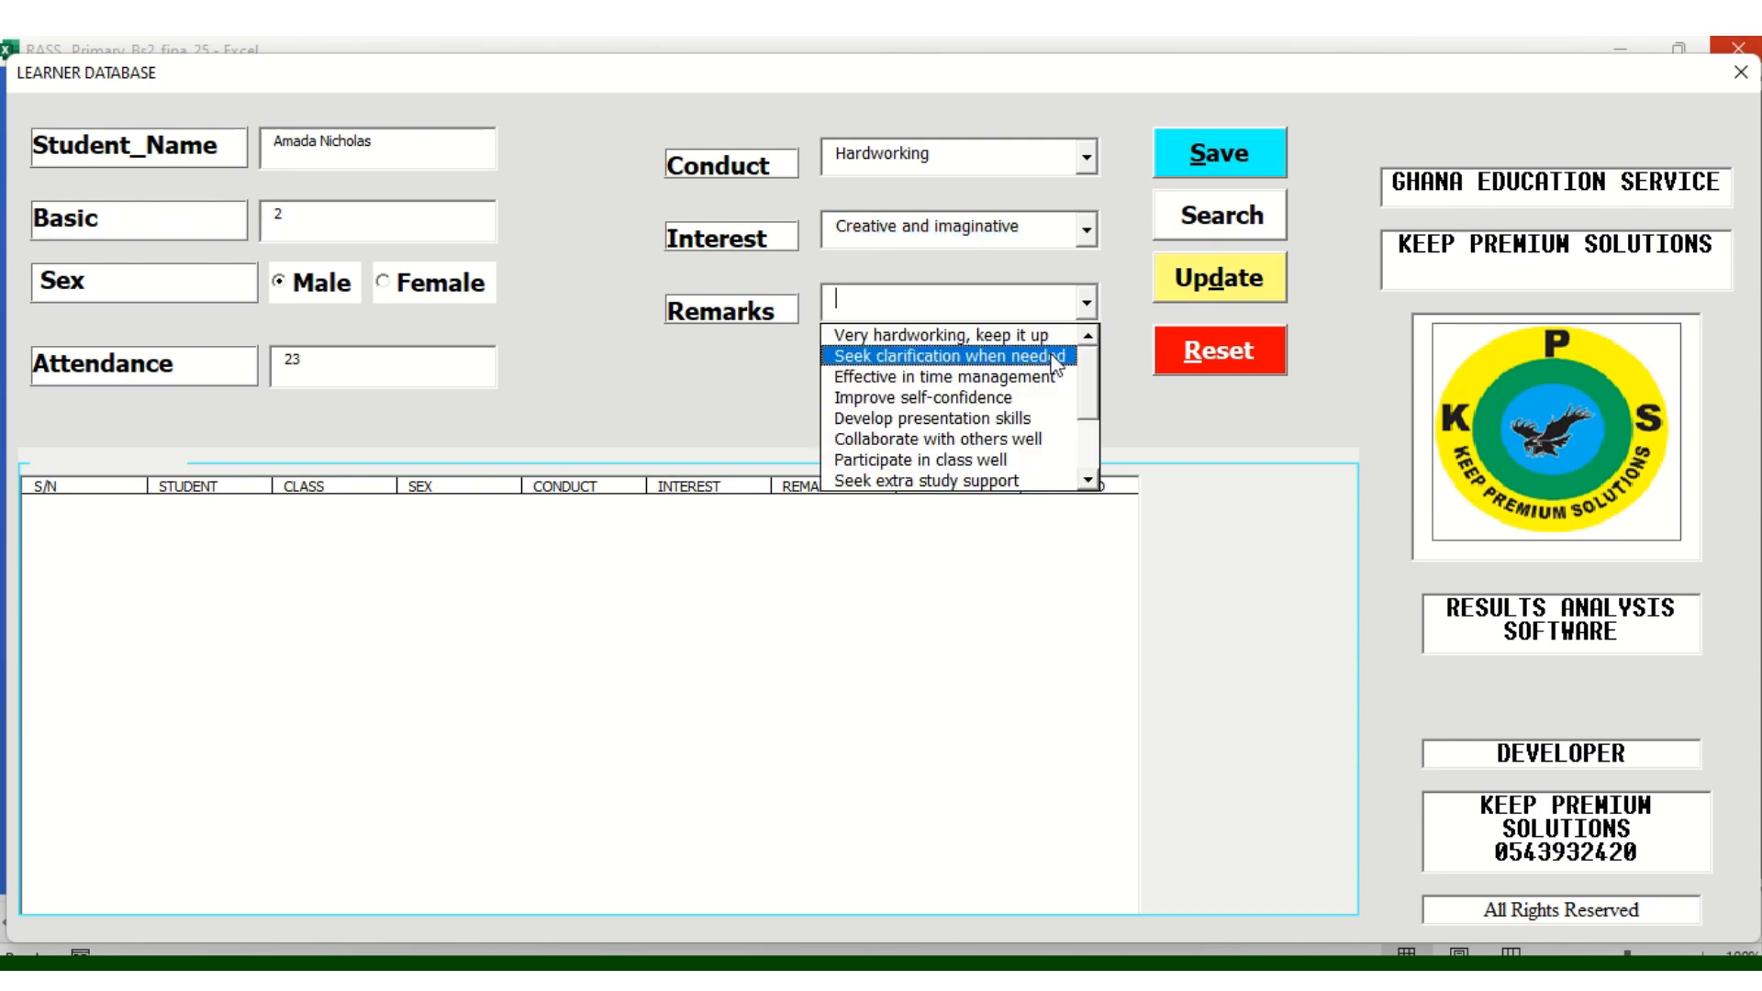
click(1024, 396)
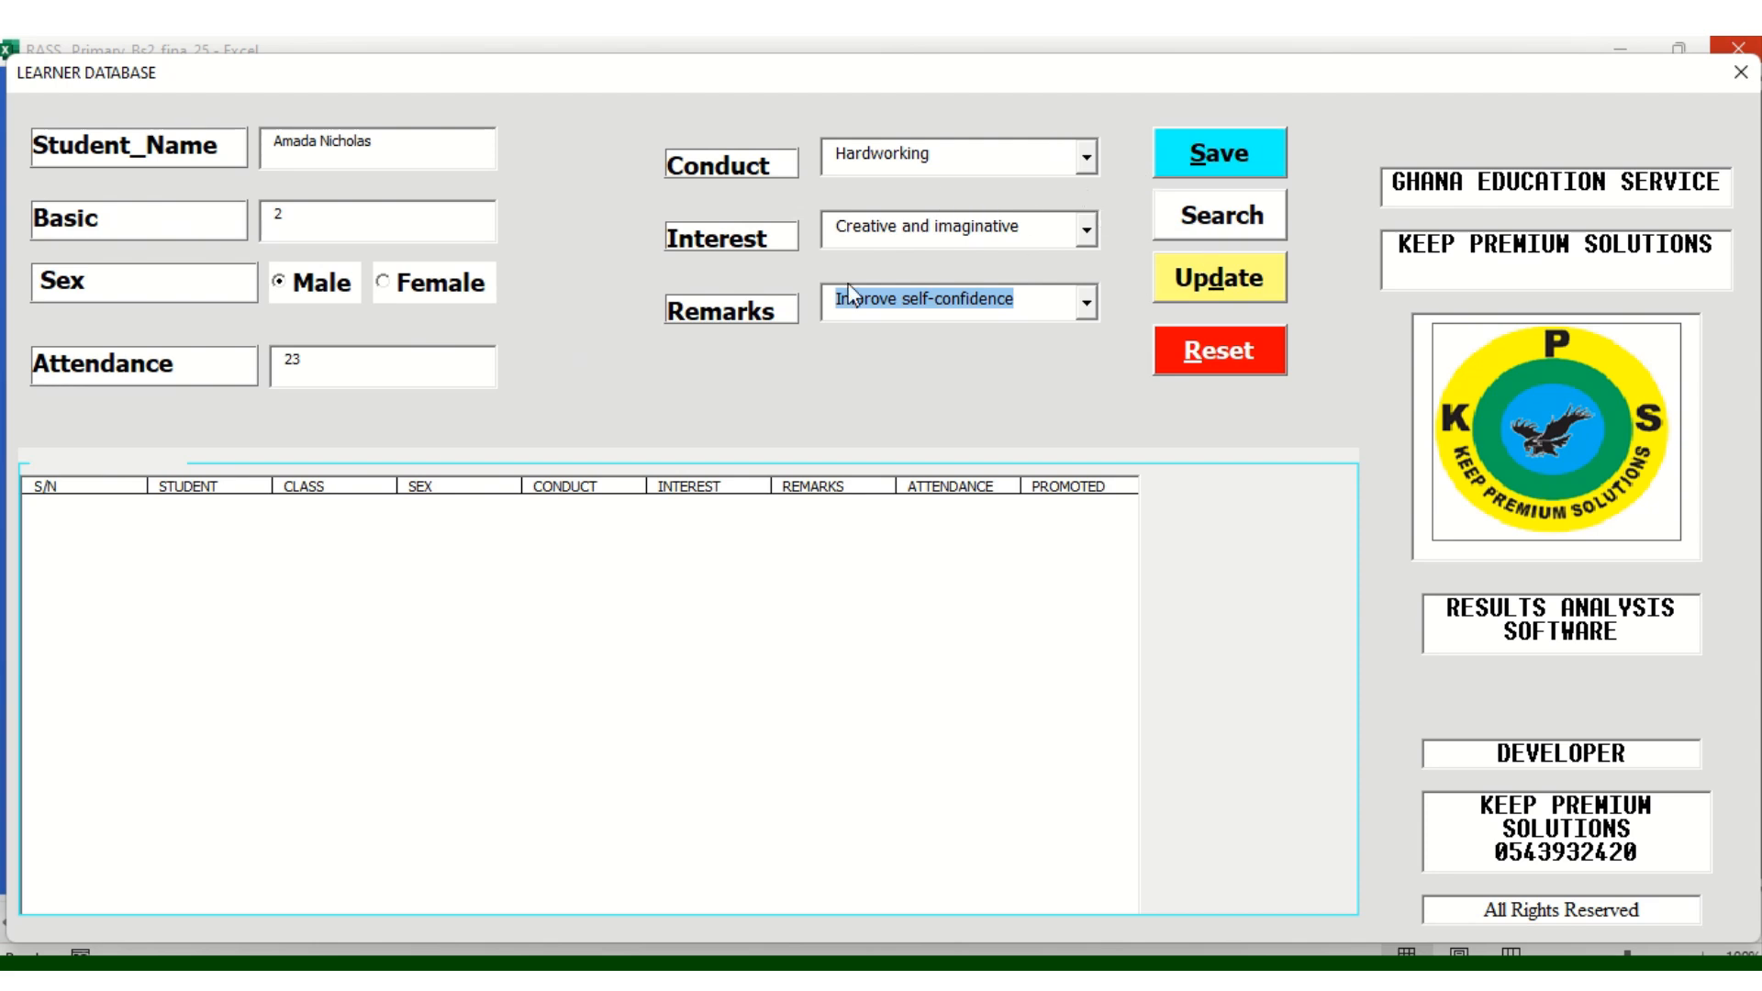
click(1234, 163)
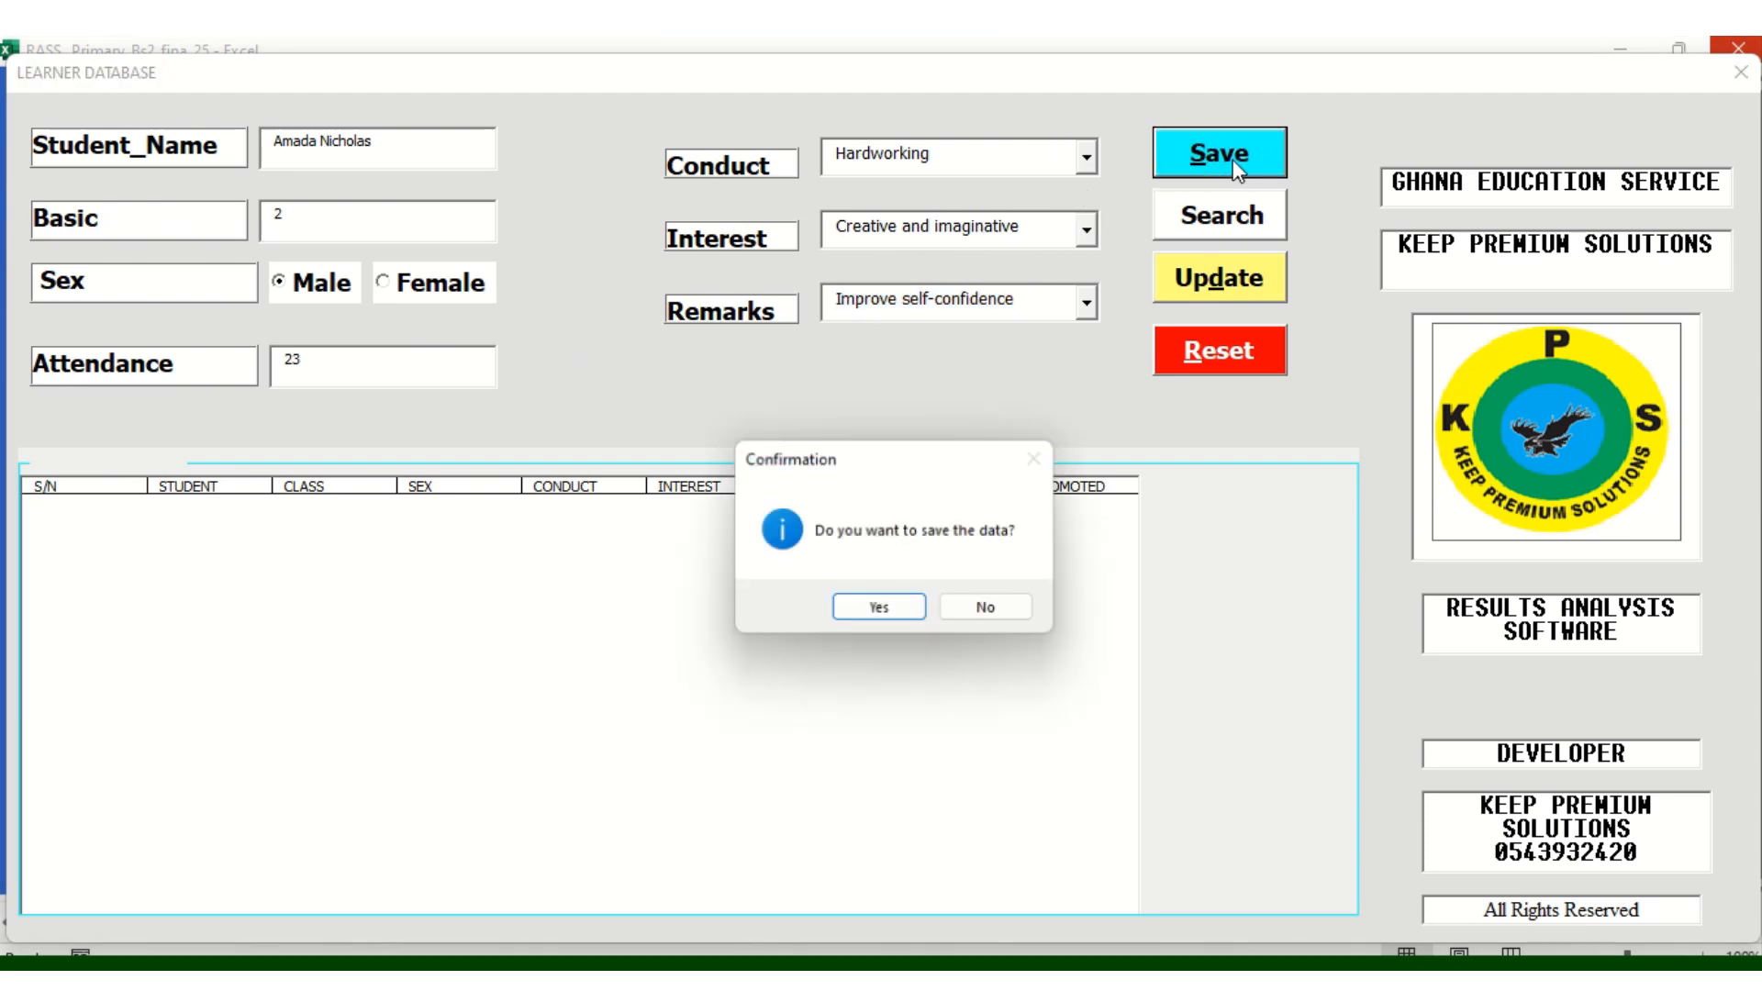
click(905, 617)
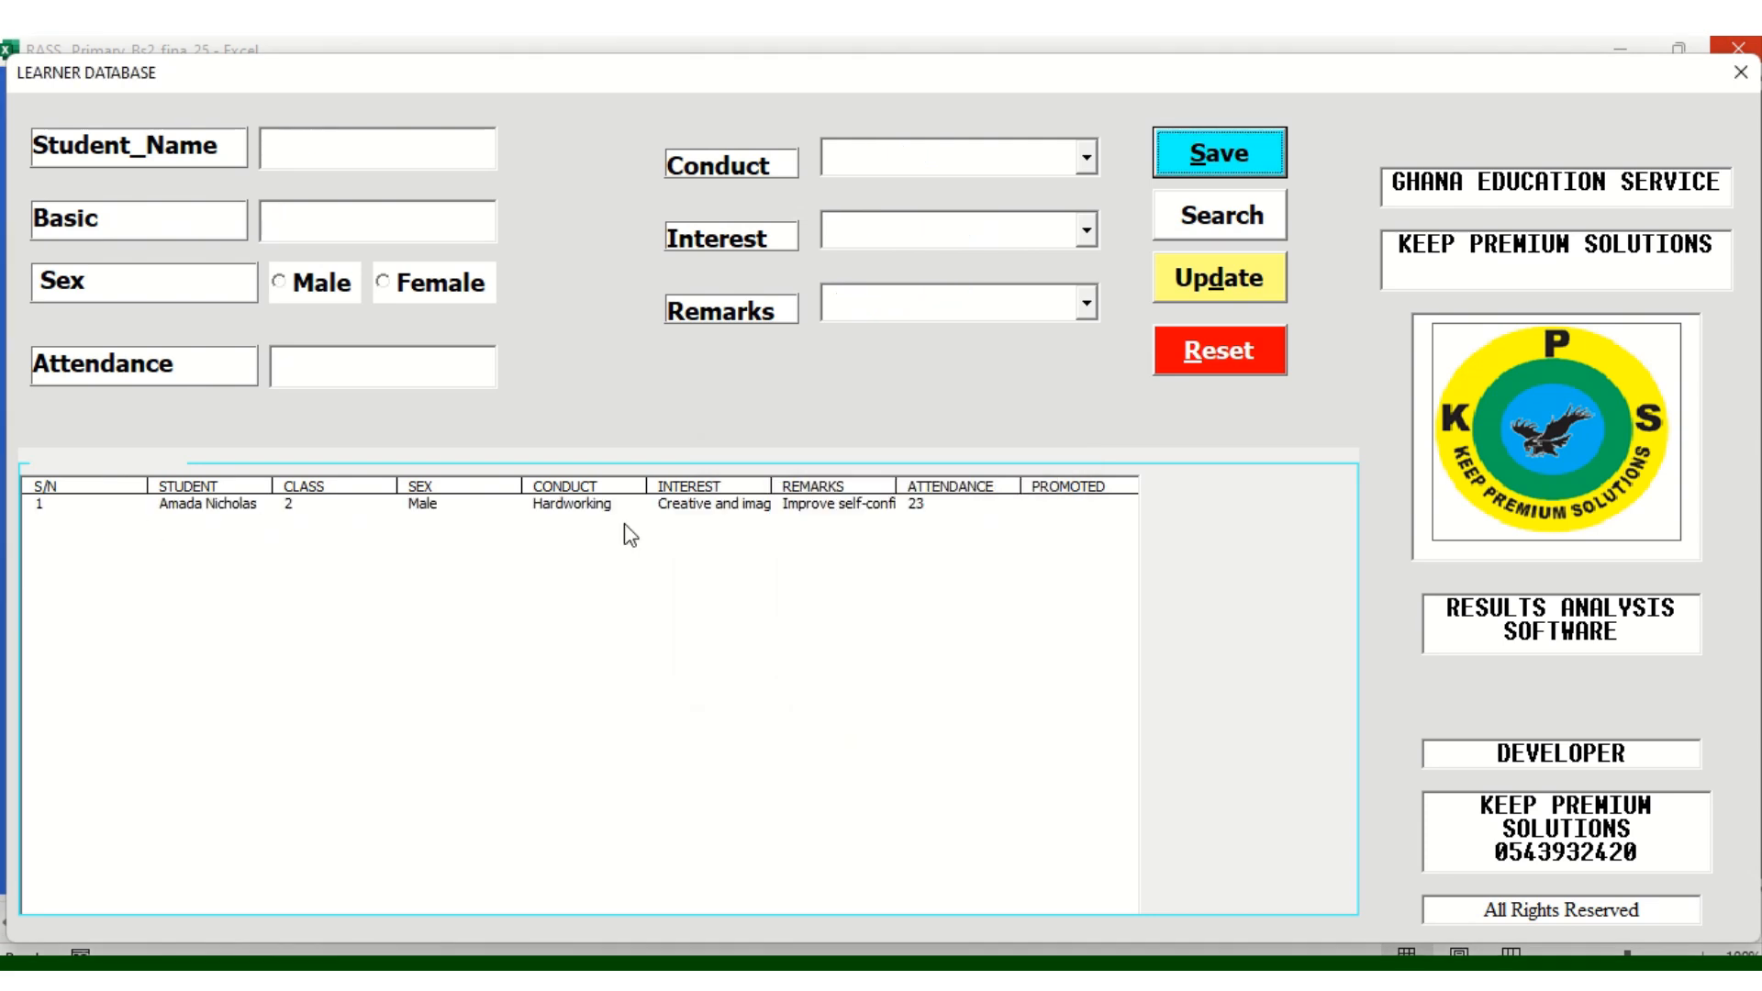
Enter the second learner's full name, Basic 2, sex Male and attendance 23
click(326, 157)
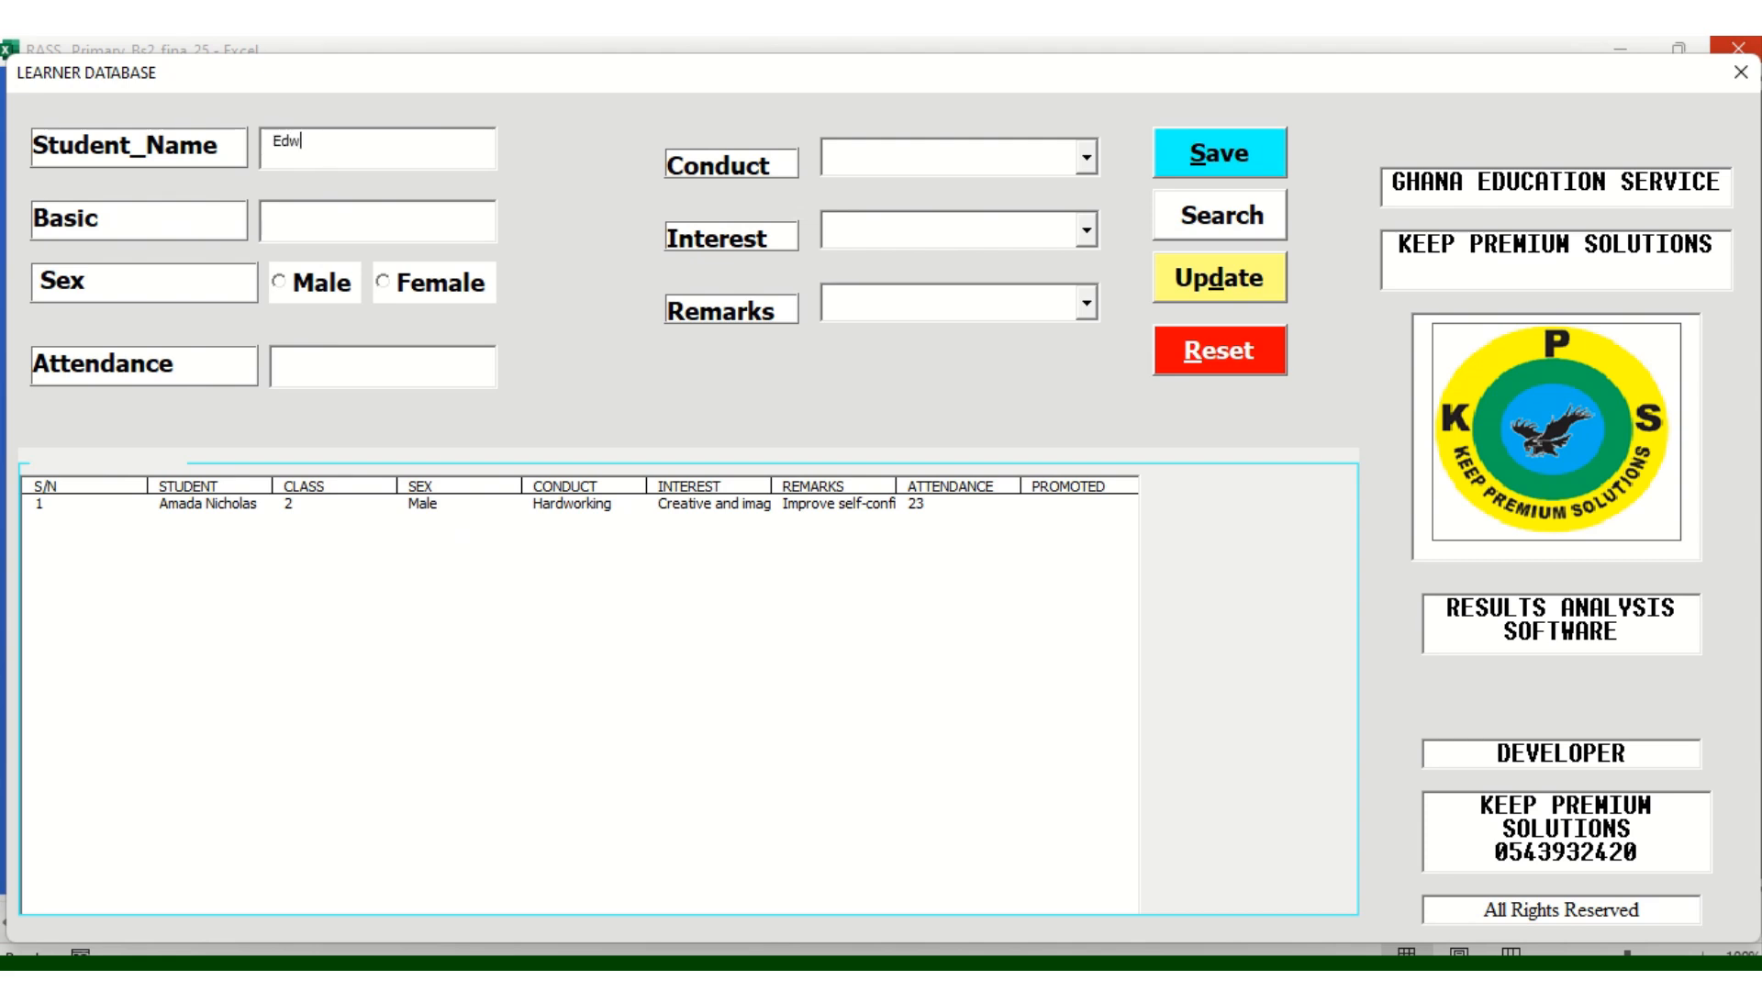
click(311, 222)
text(2)
click(300, 292)
click(318, 354)
text(23)
Choose Responsible learner, Strong artistic abilities and Collaborate with others well, then save the record
click(1092, 162)
click(969, 273)
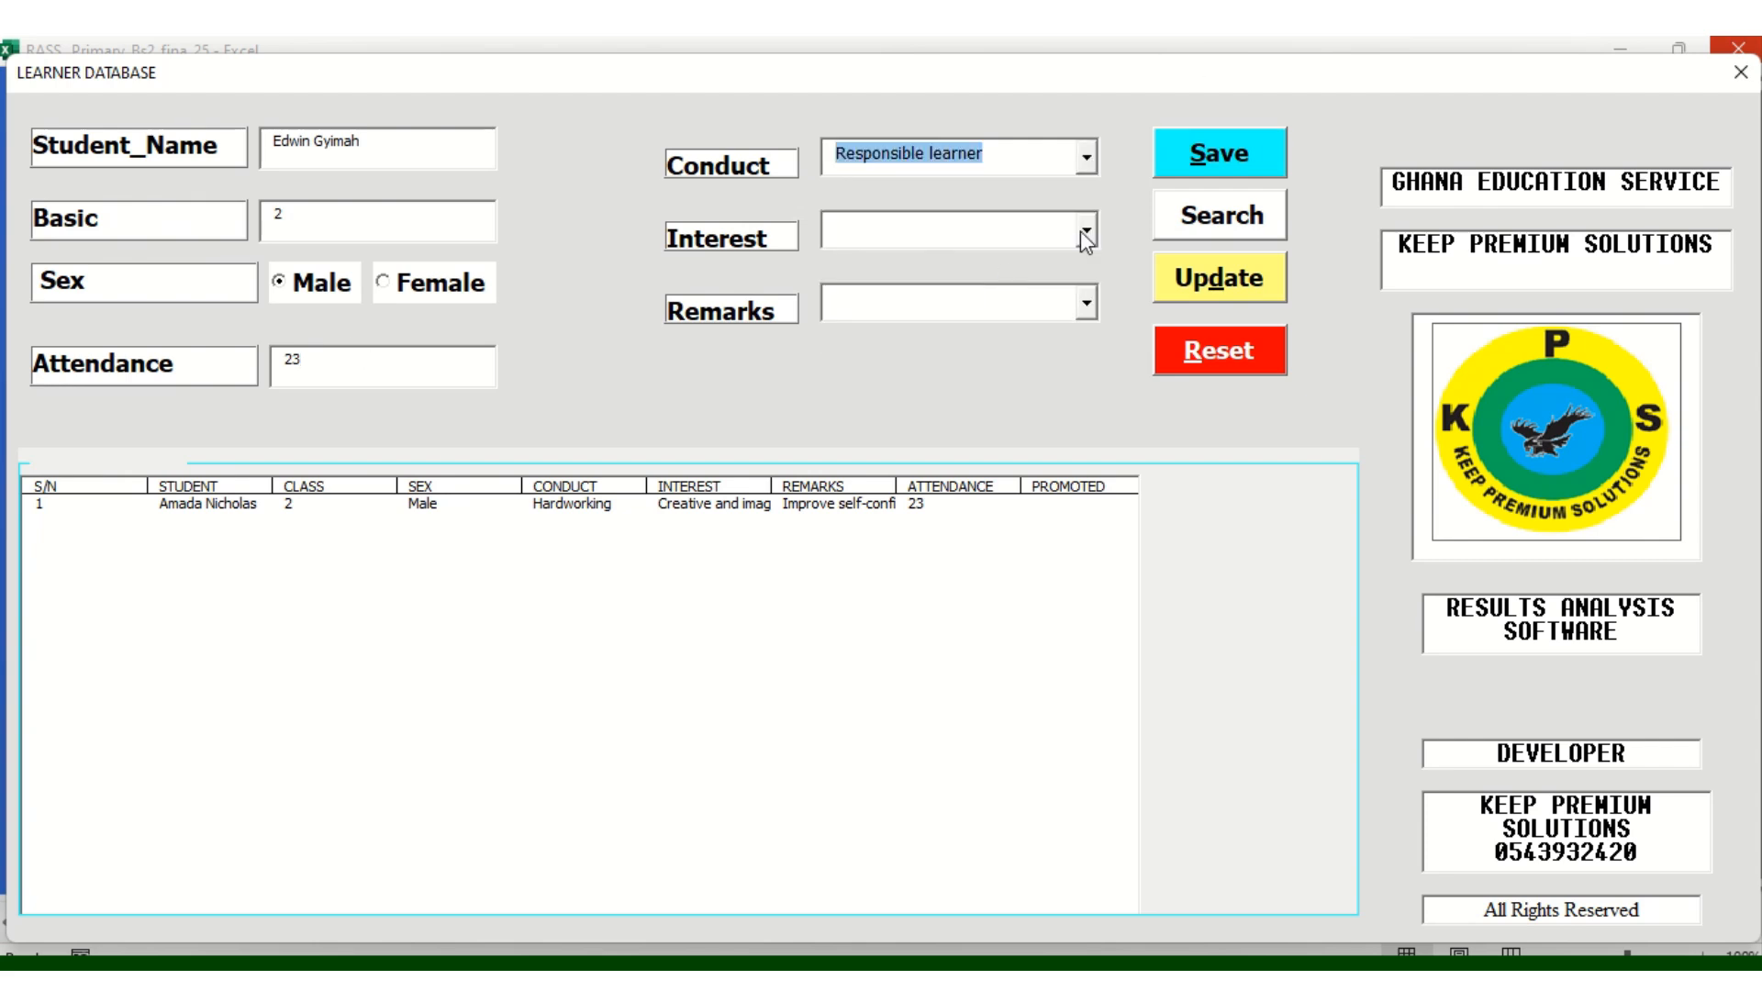
click(1088, 230)
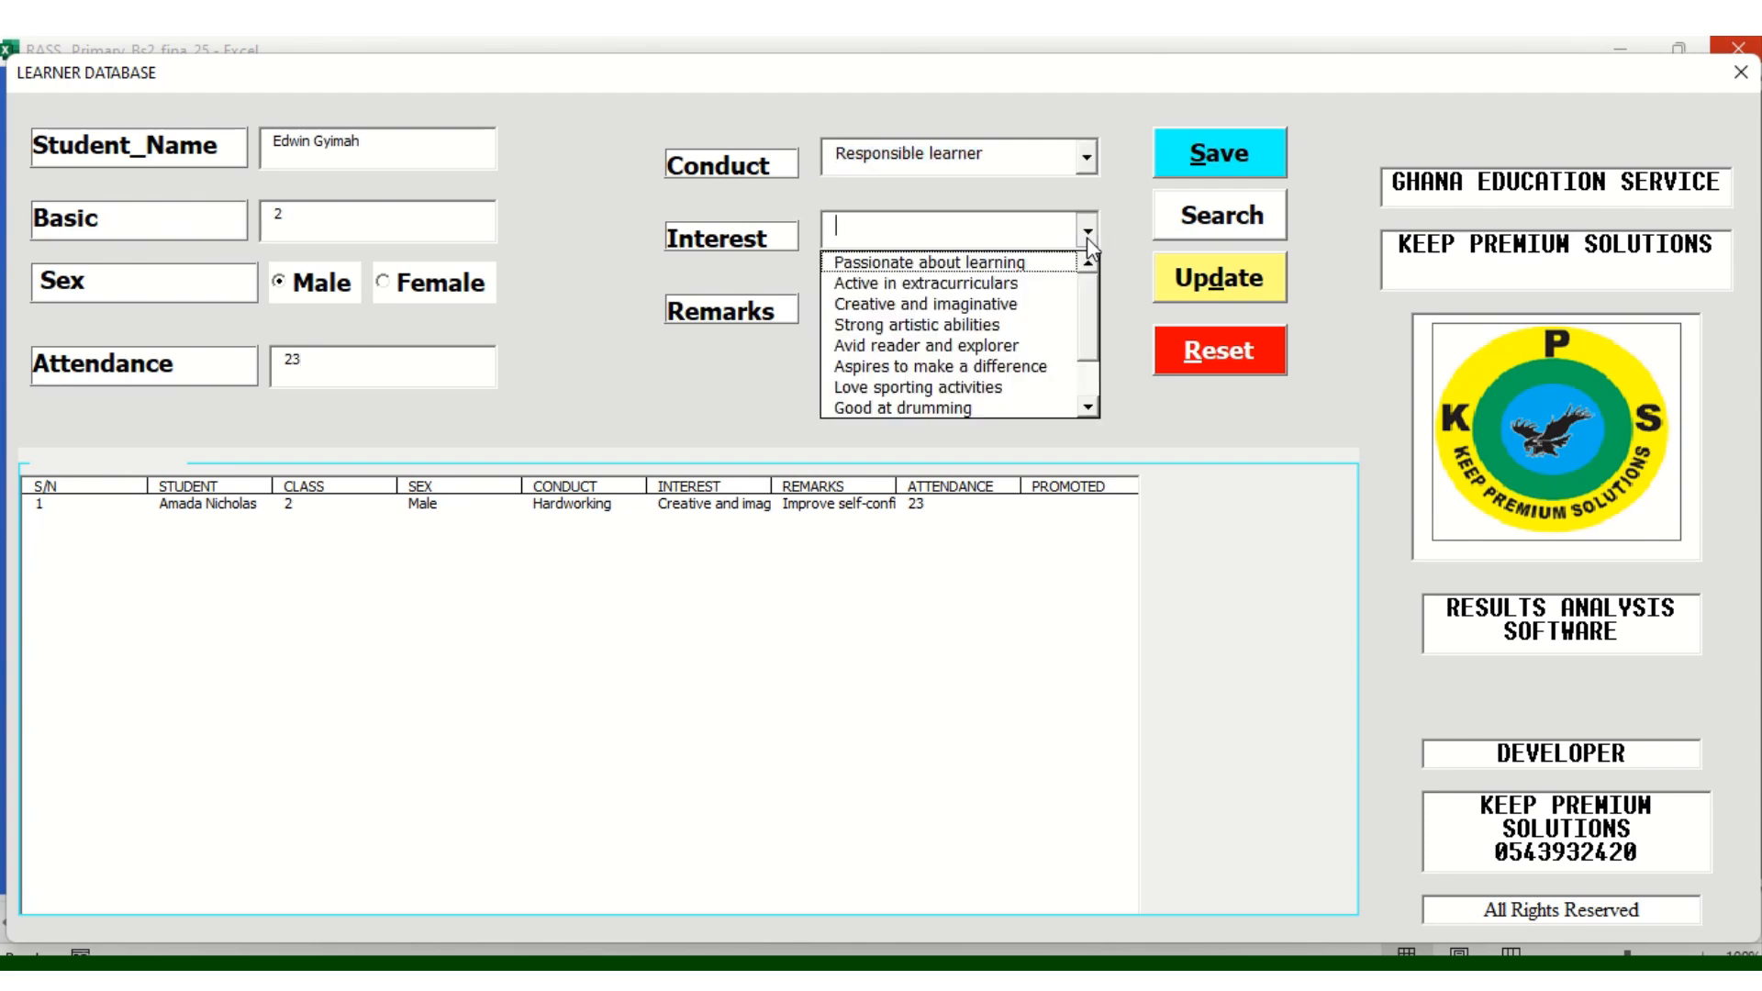
click(972, 326)
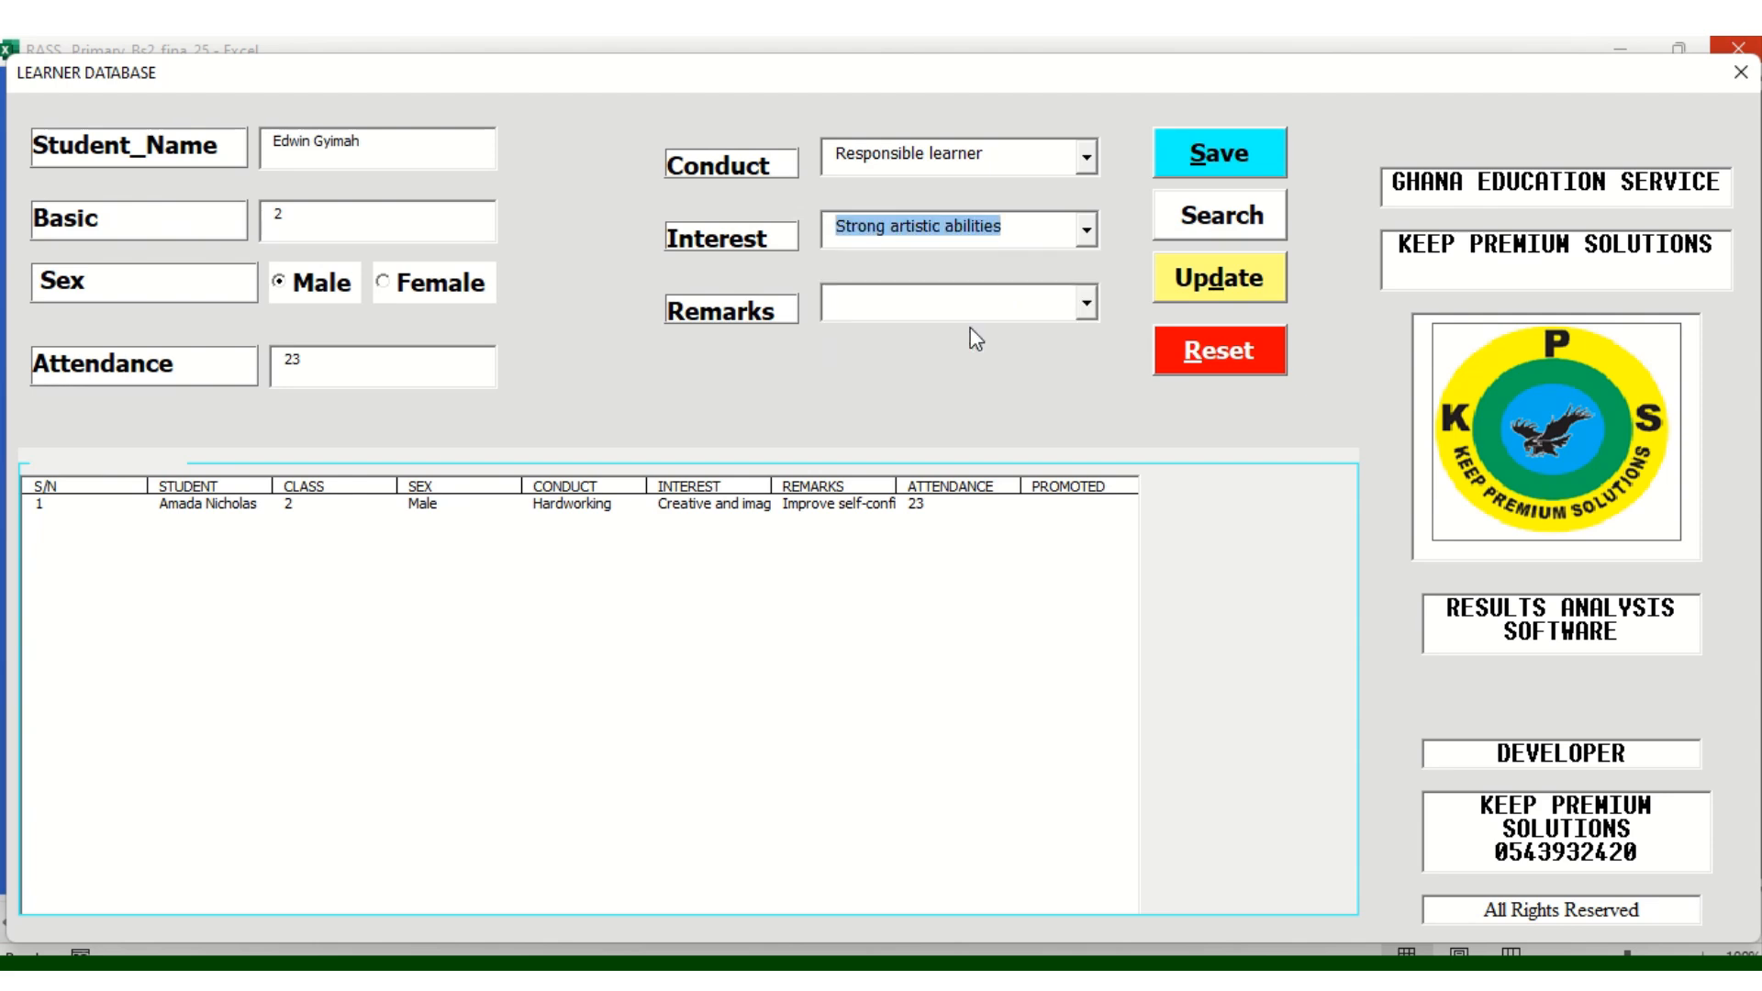
click(1088, 303)
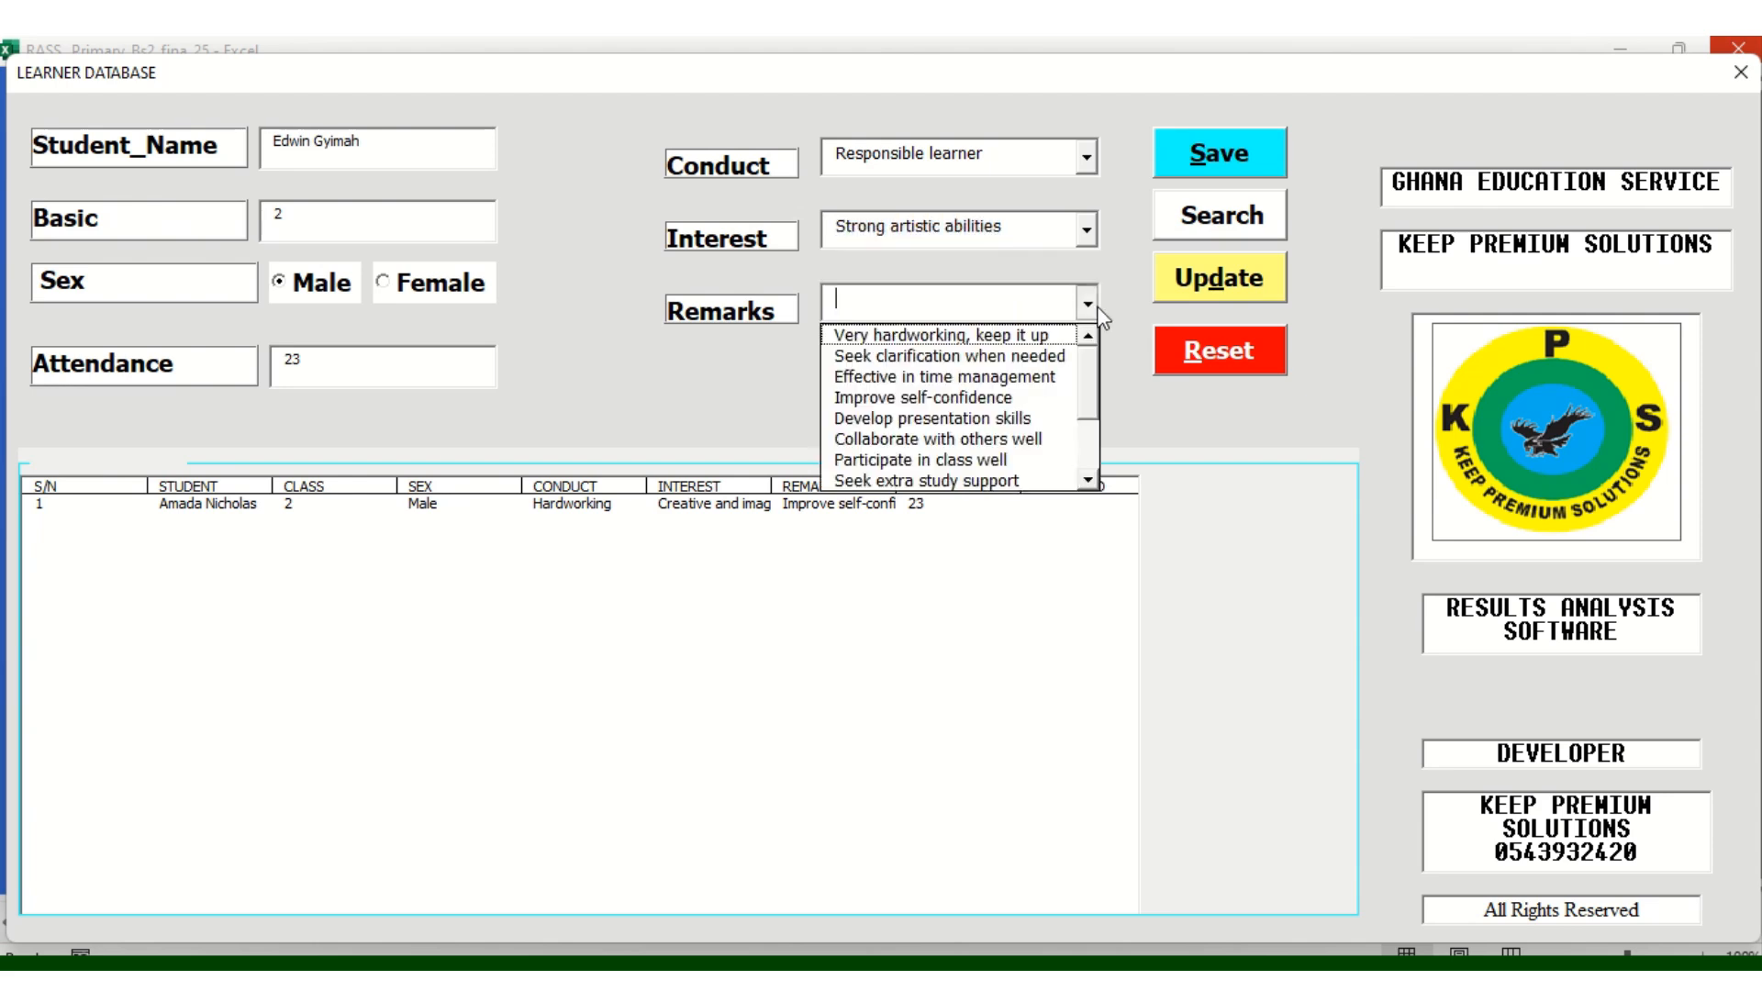
click(970, 439)
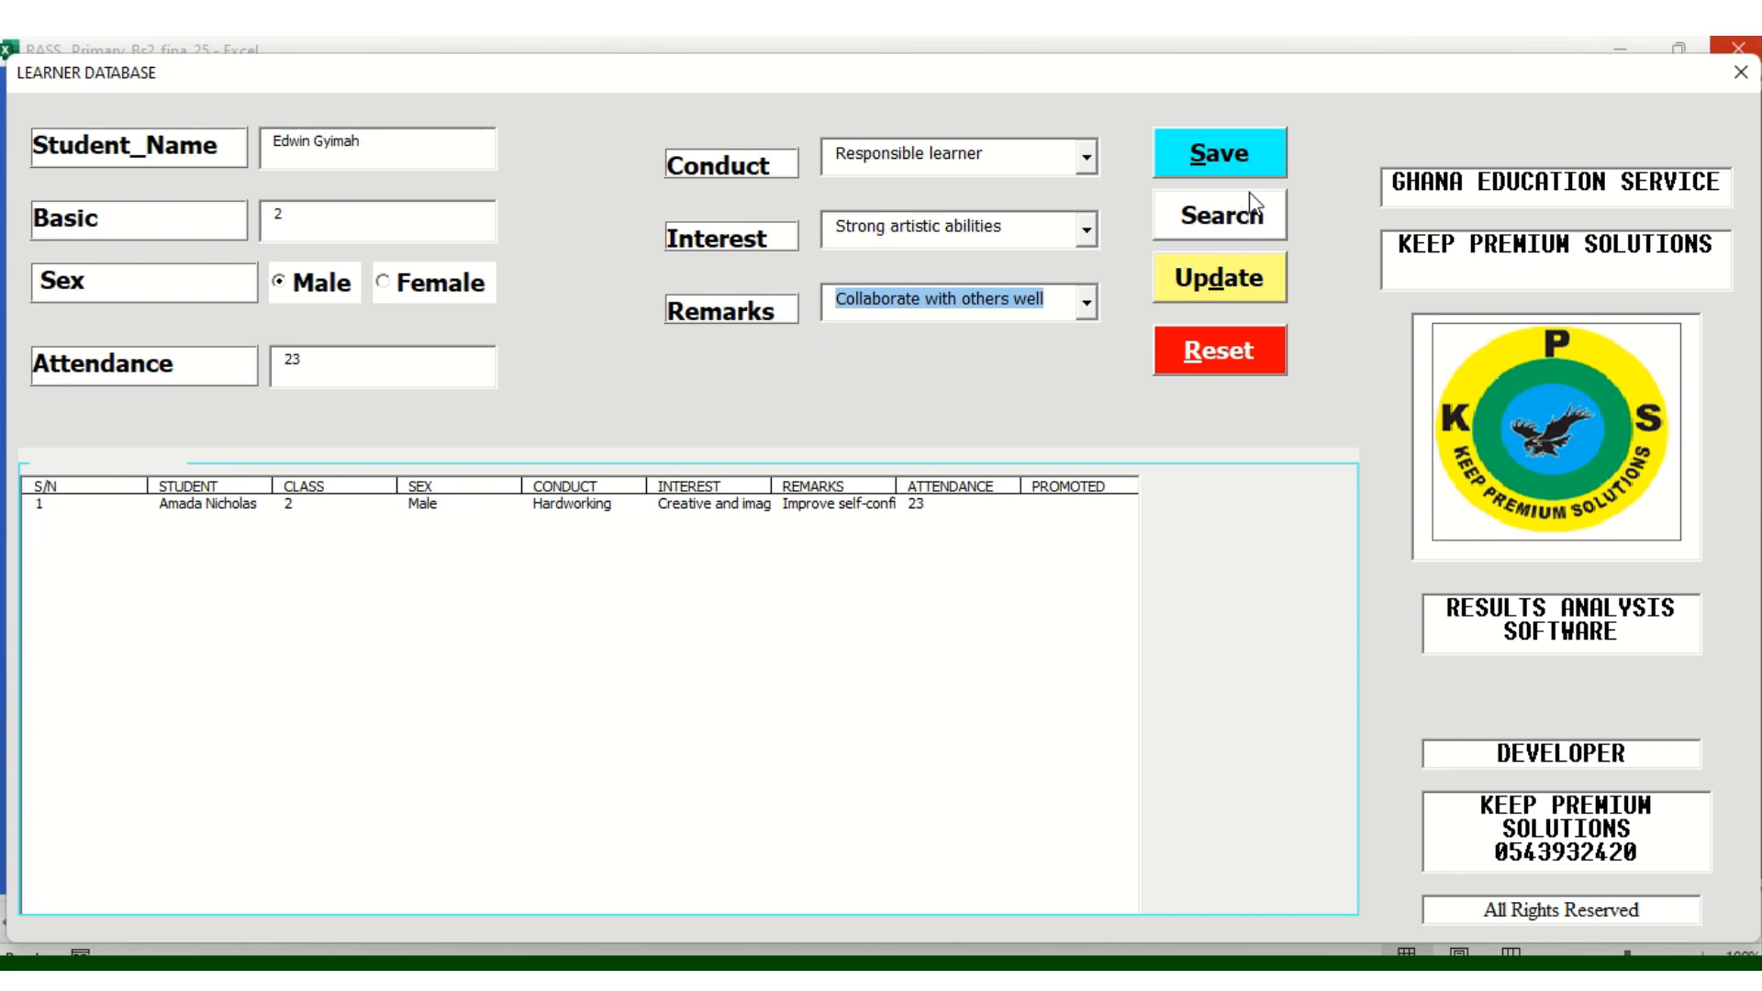
click(1205, 159)
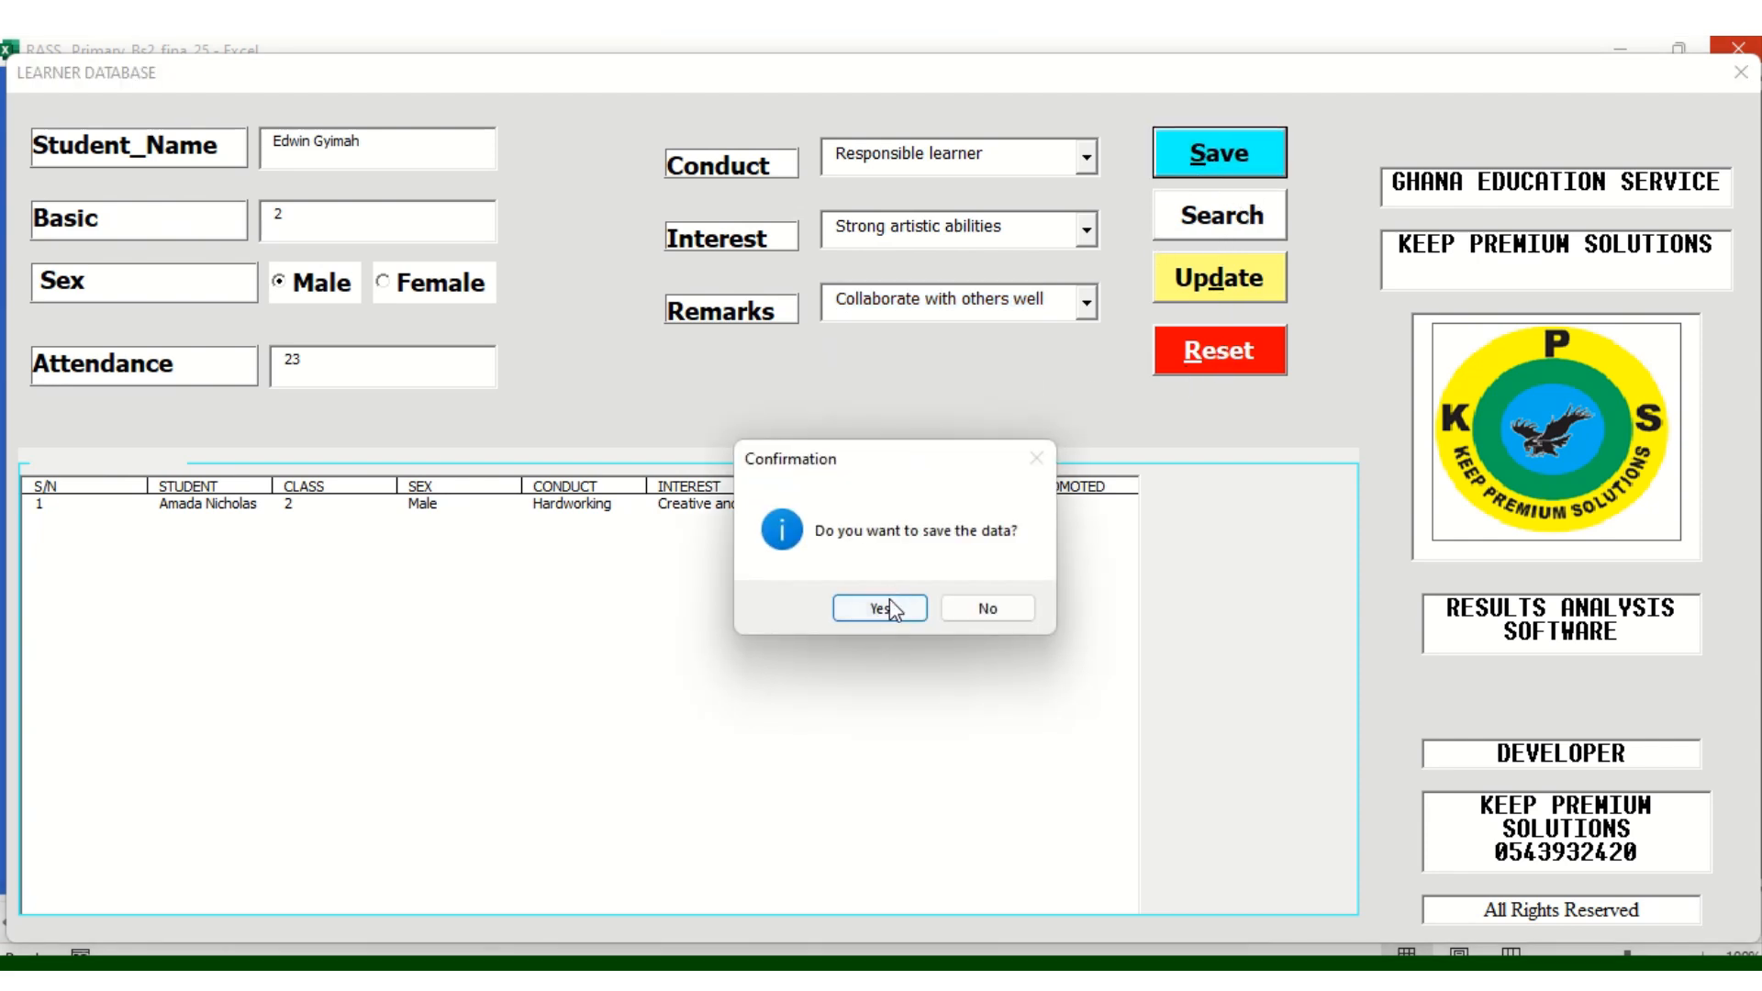
click(887, 605)
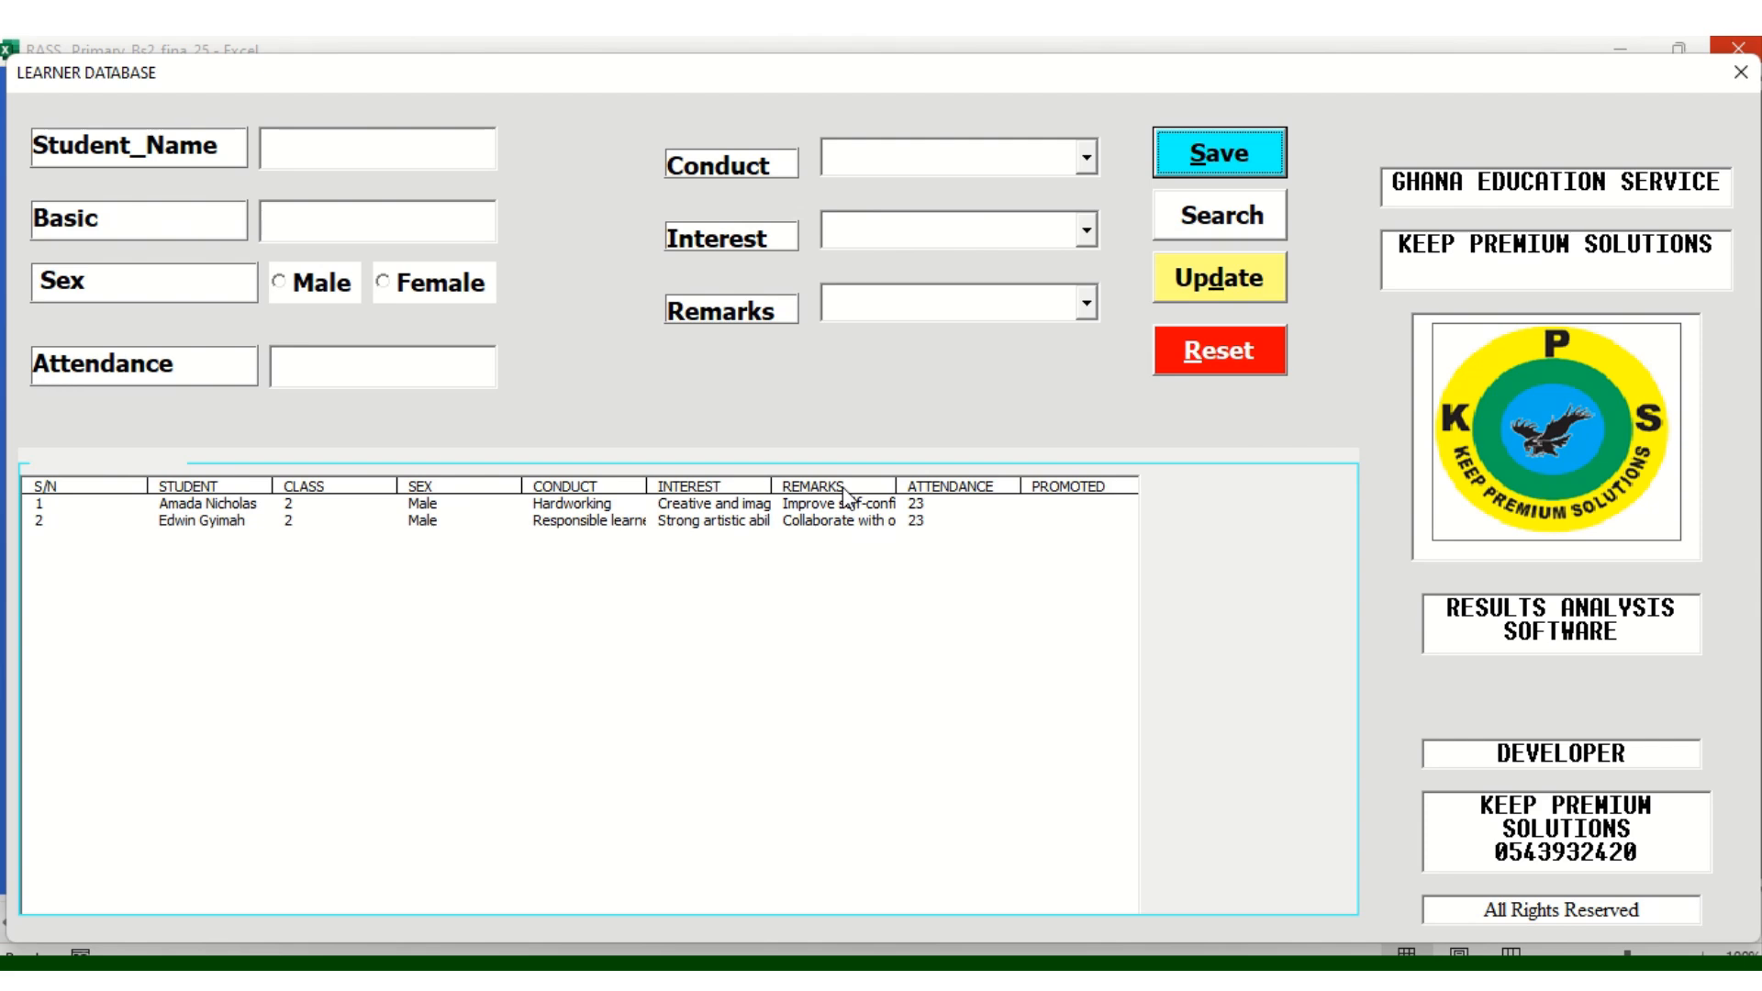
Enter the third learner's full name, Basic 2, sex Female and attendance 34
click(294, 161)
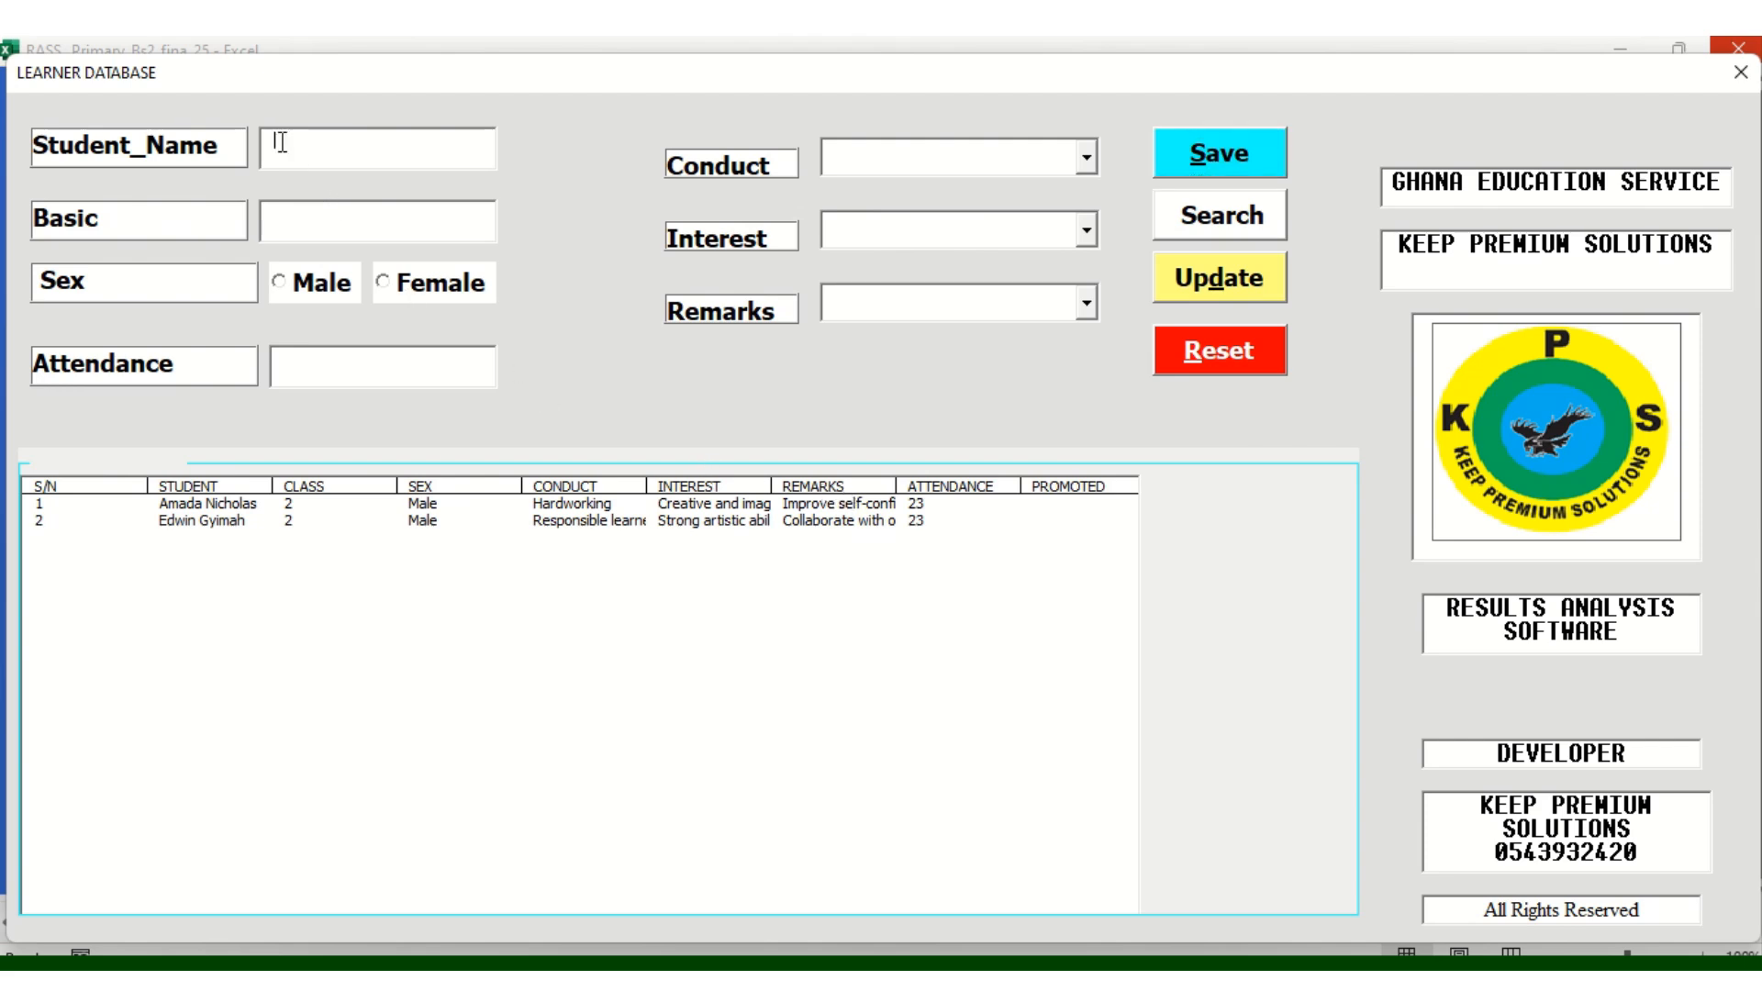
click(286, 223)
text(2)
click(390, 284)
click(302, 377)
text(34)
Set conduct to Self-discipline and interest to Avid reader and explorer
click(1089, 156)
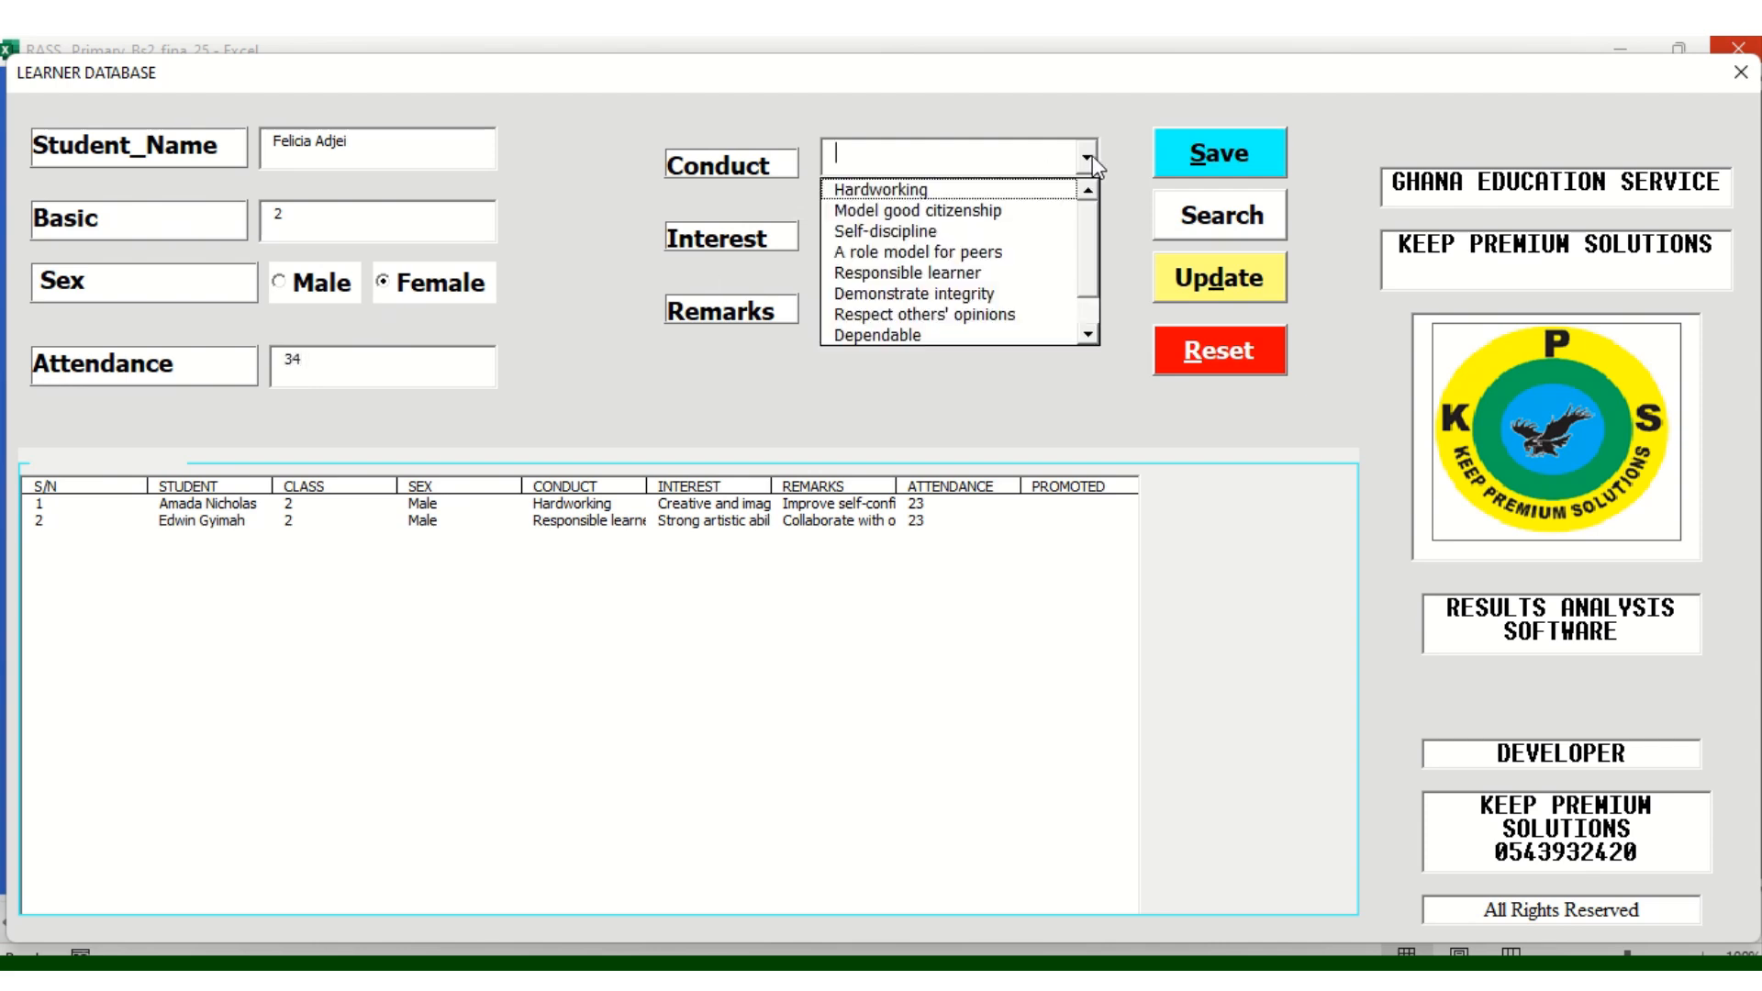
click(969, 238)
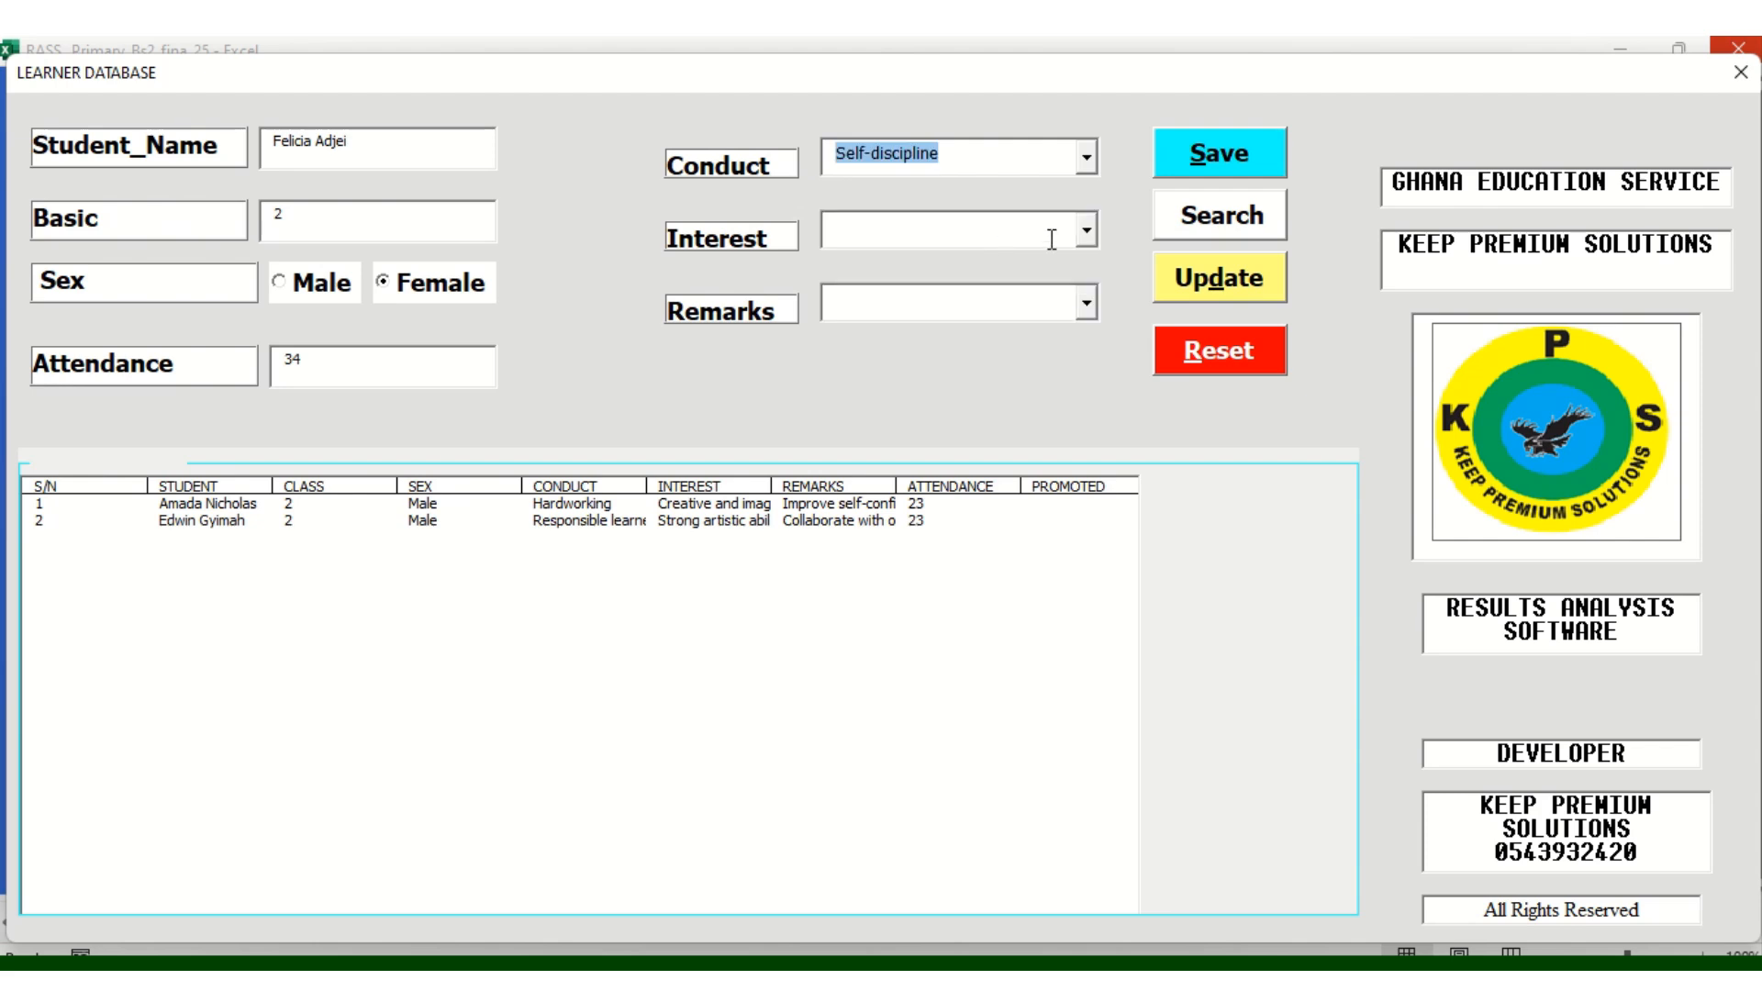
click(1090, 233)
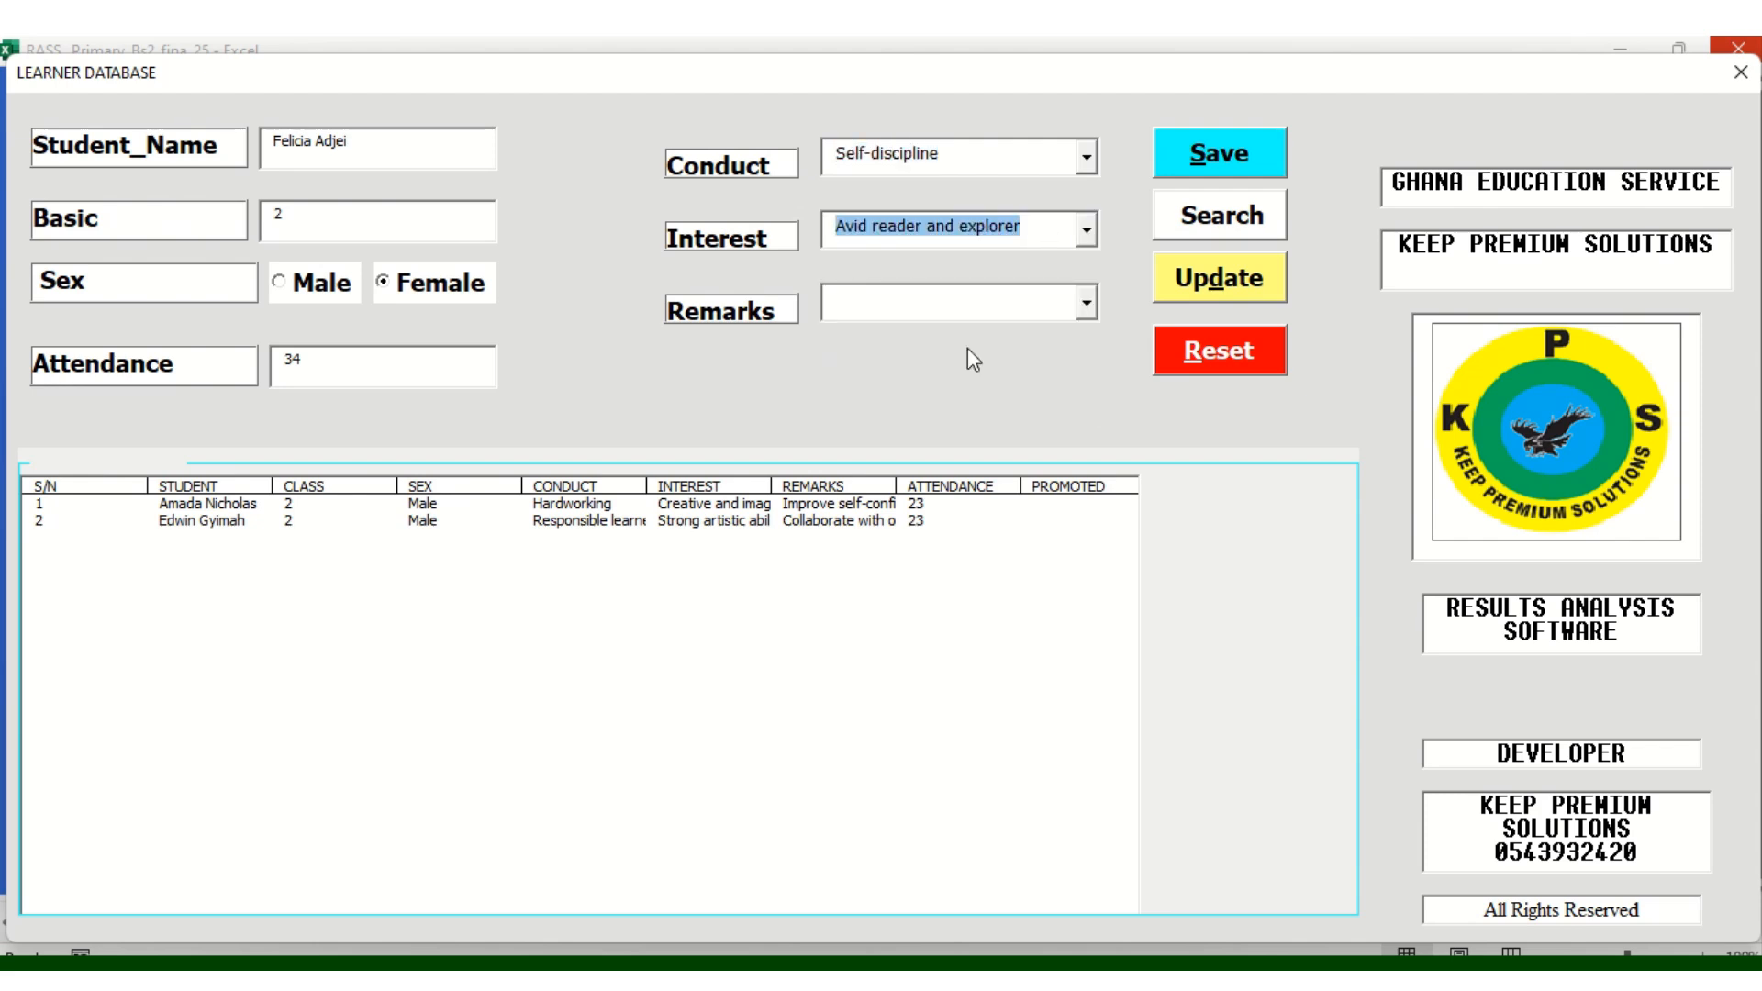
click(1079, 305)
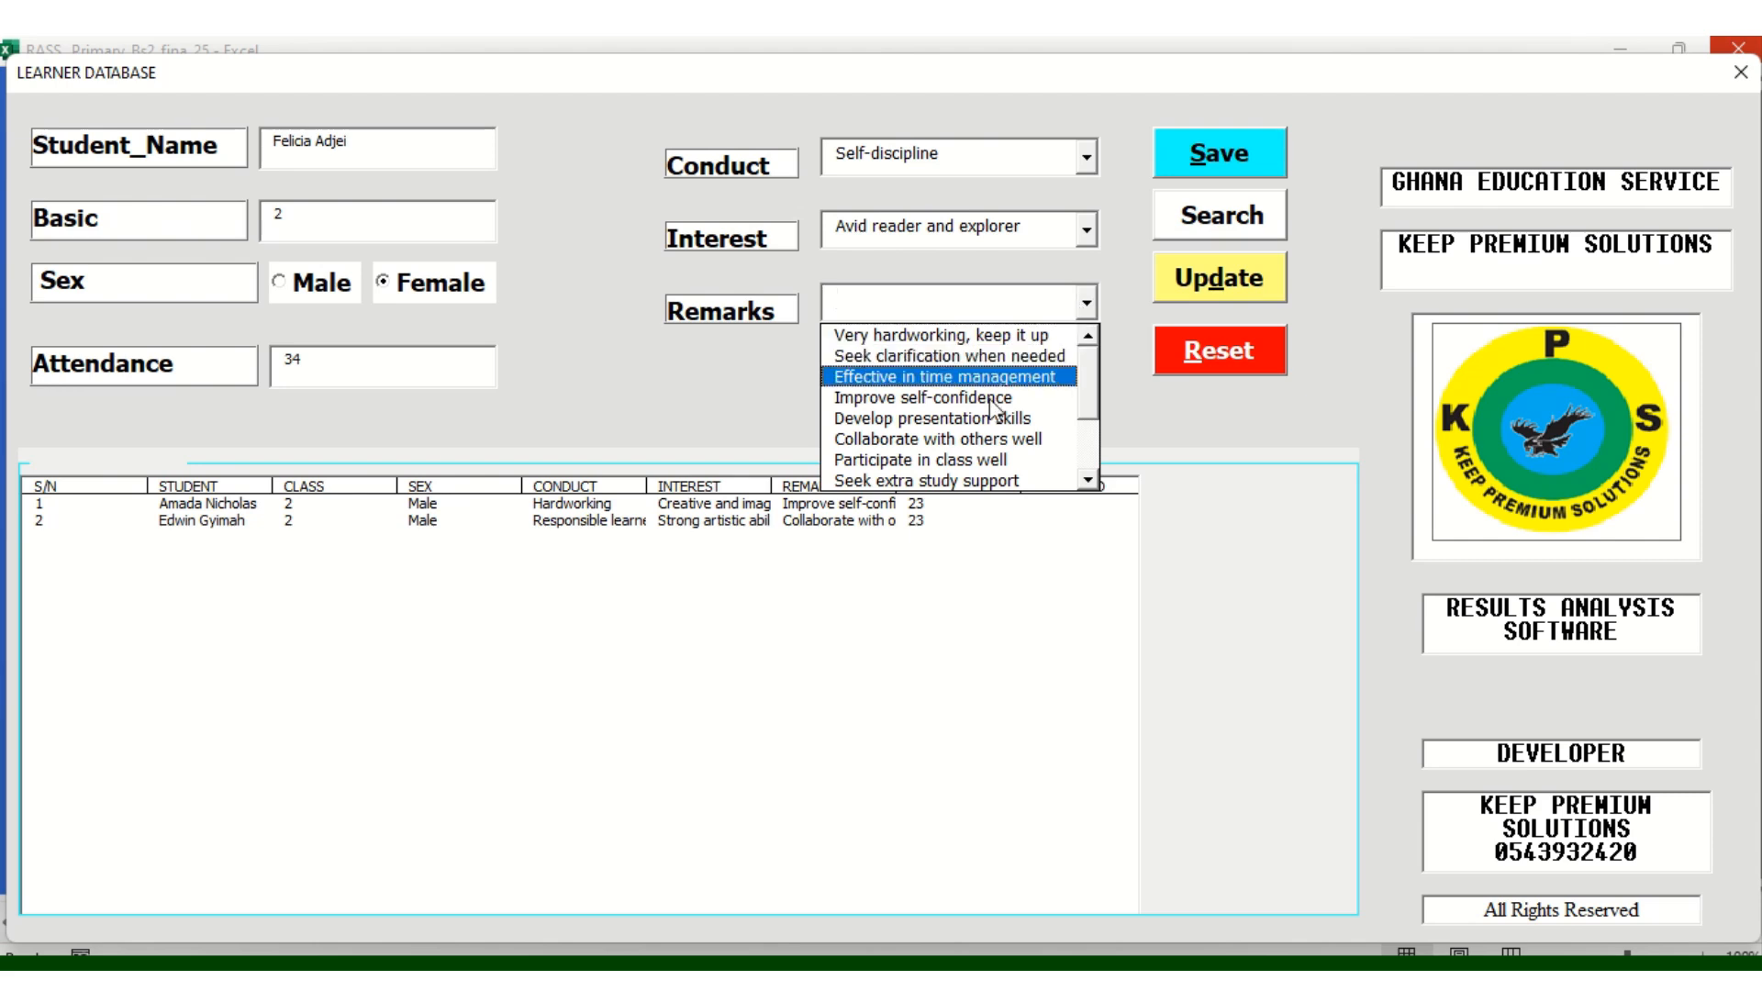
Choose the remark Participate in class well, save the third learner, and close the form
click(947, 461)
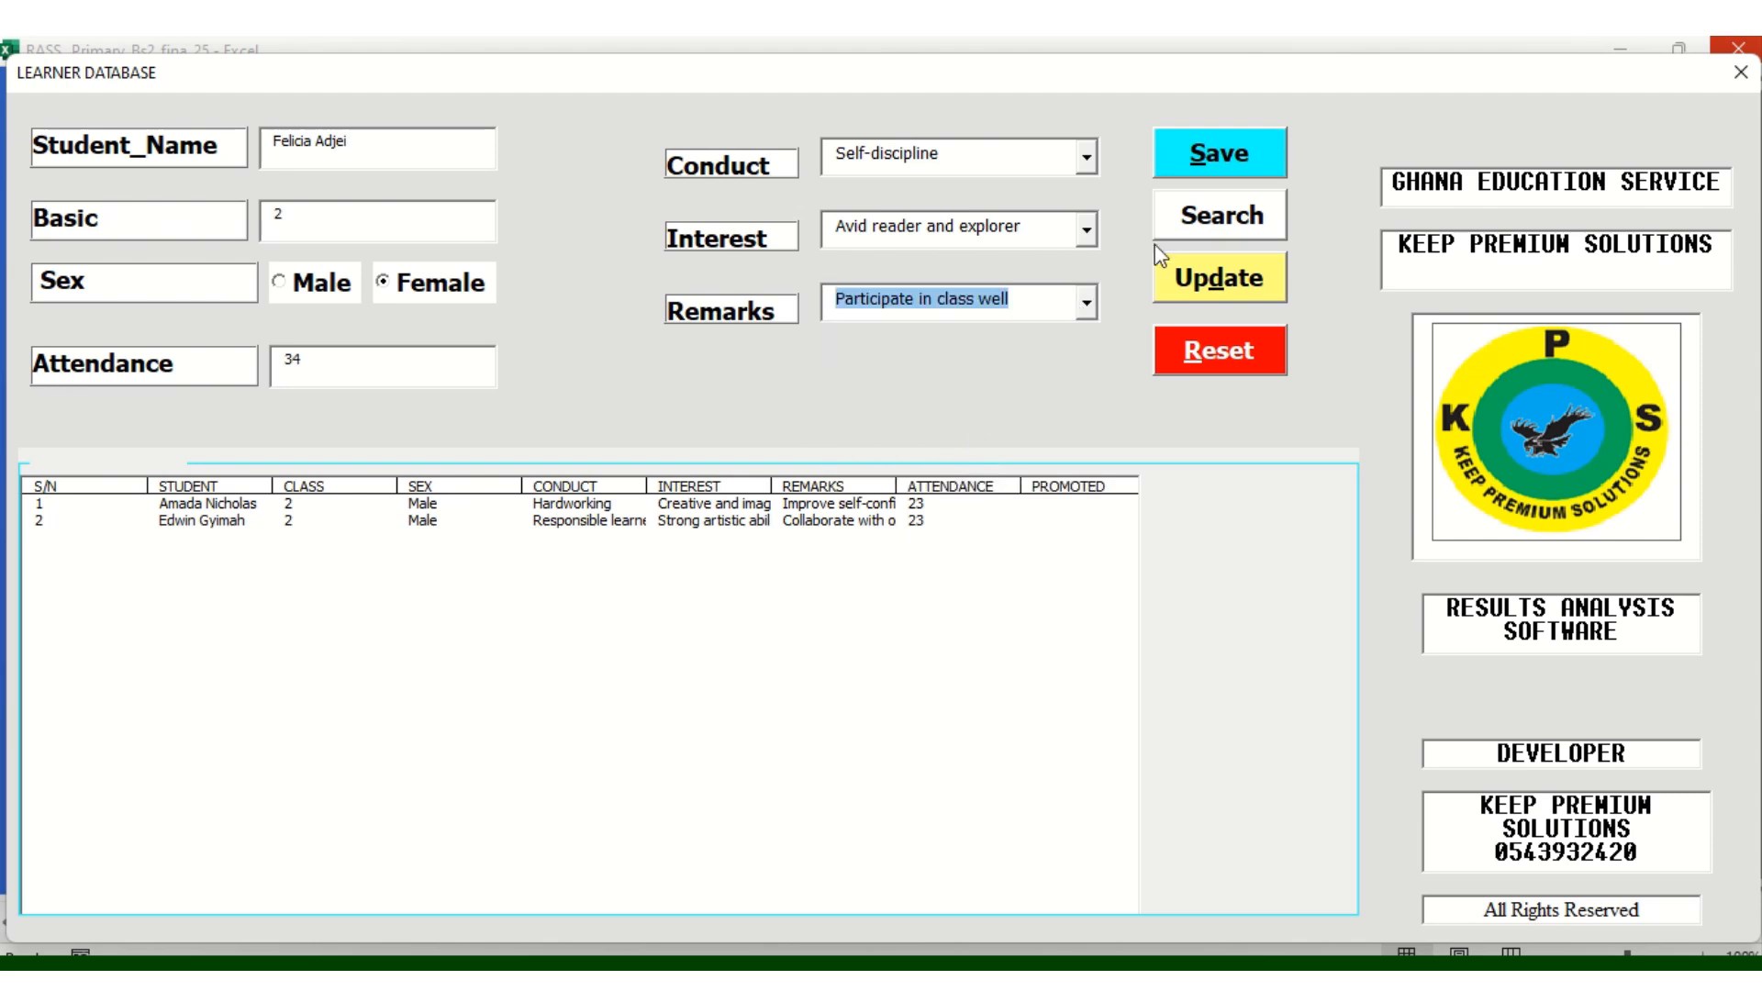
click(1199, 162)
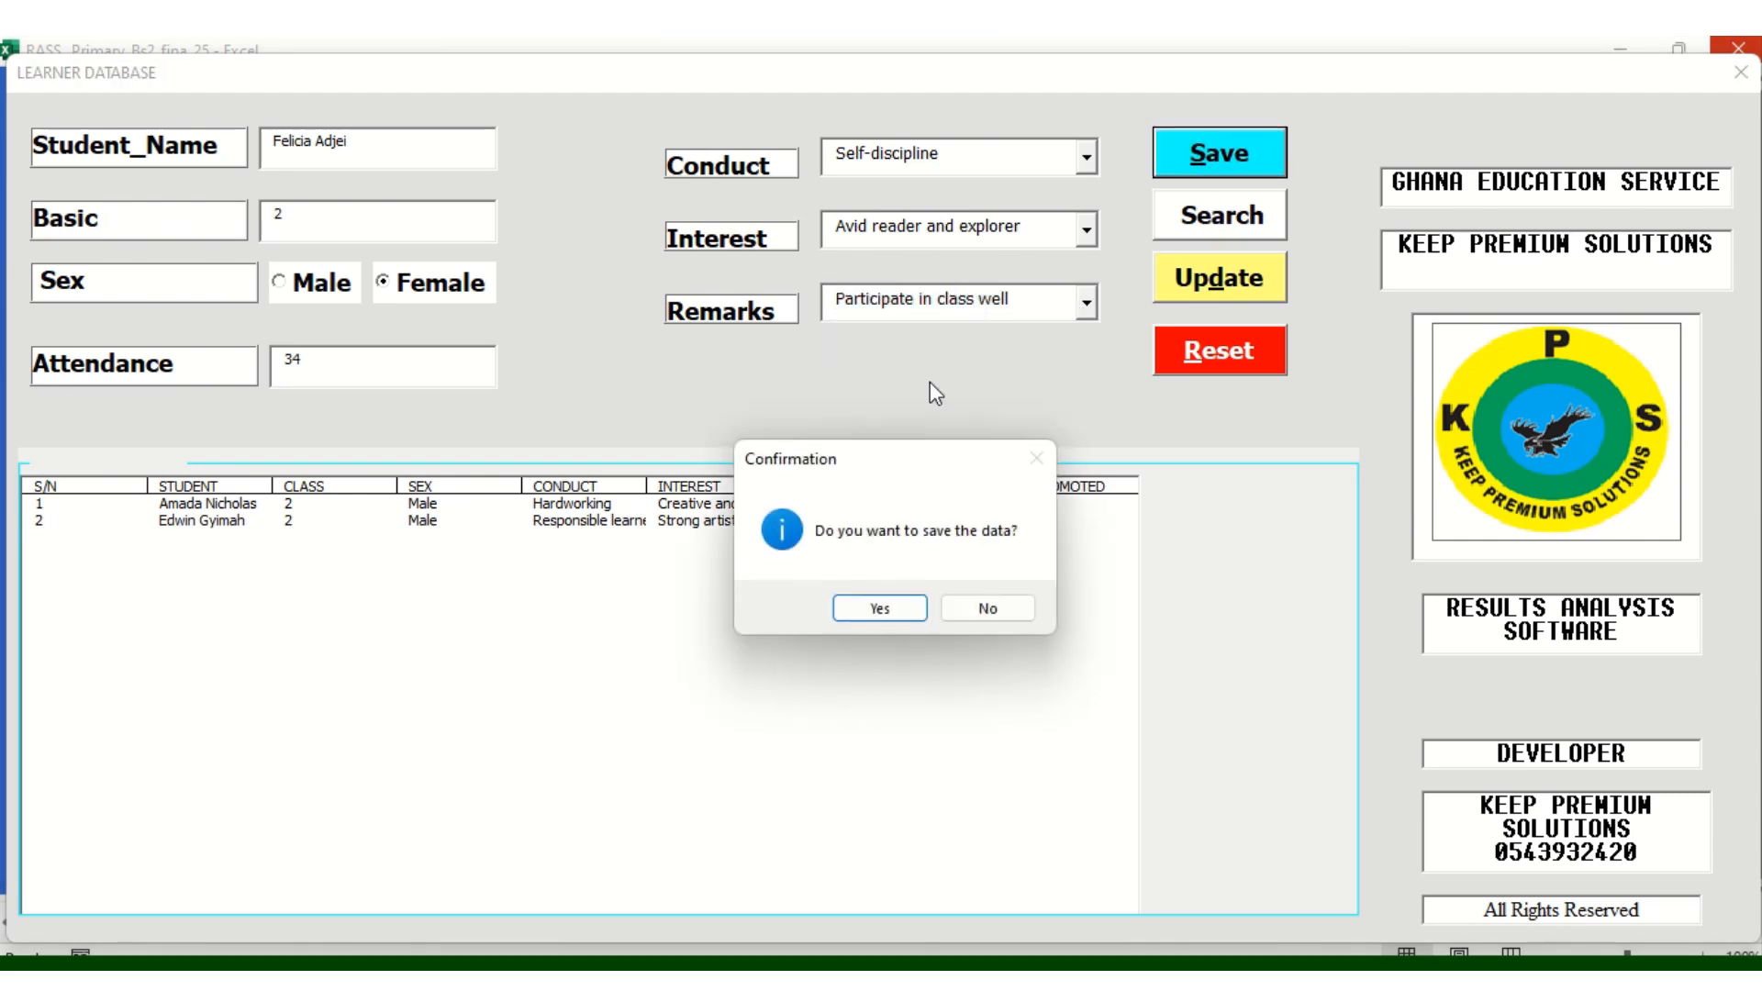
click(881, 609)
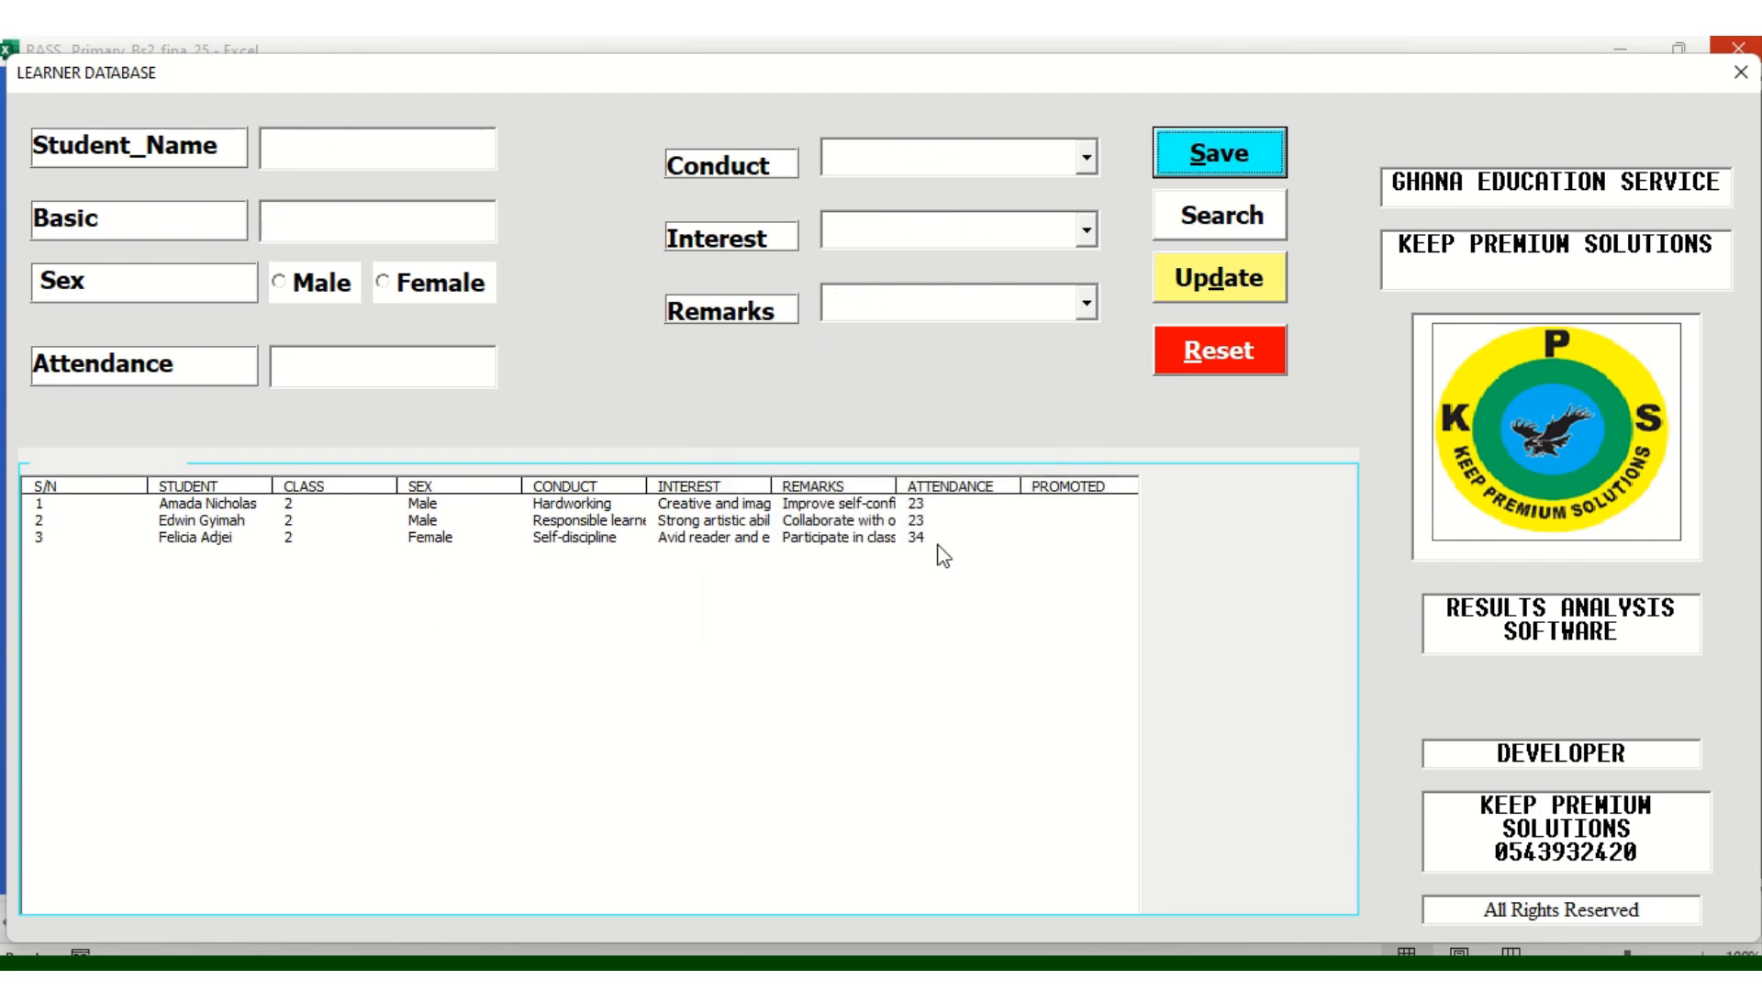
click(1741, 74)
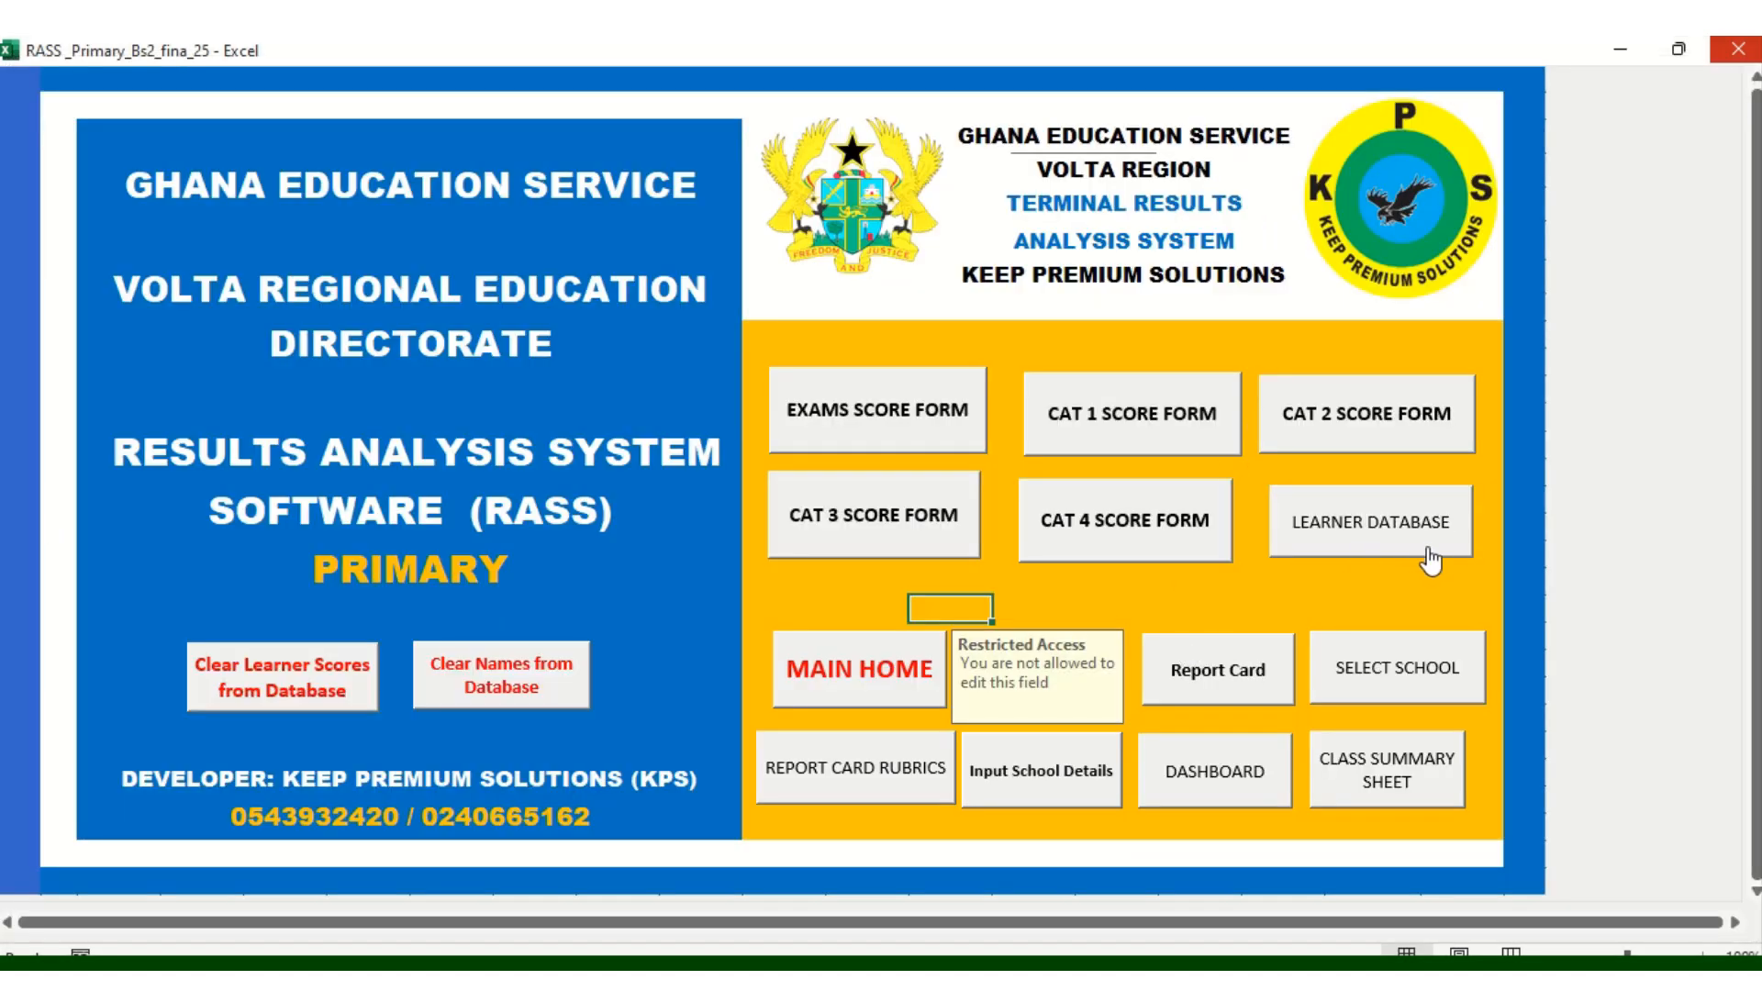
click(1545, 594)
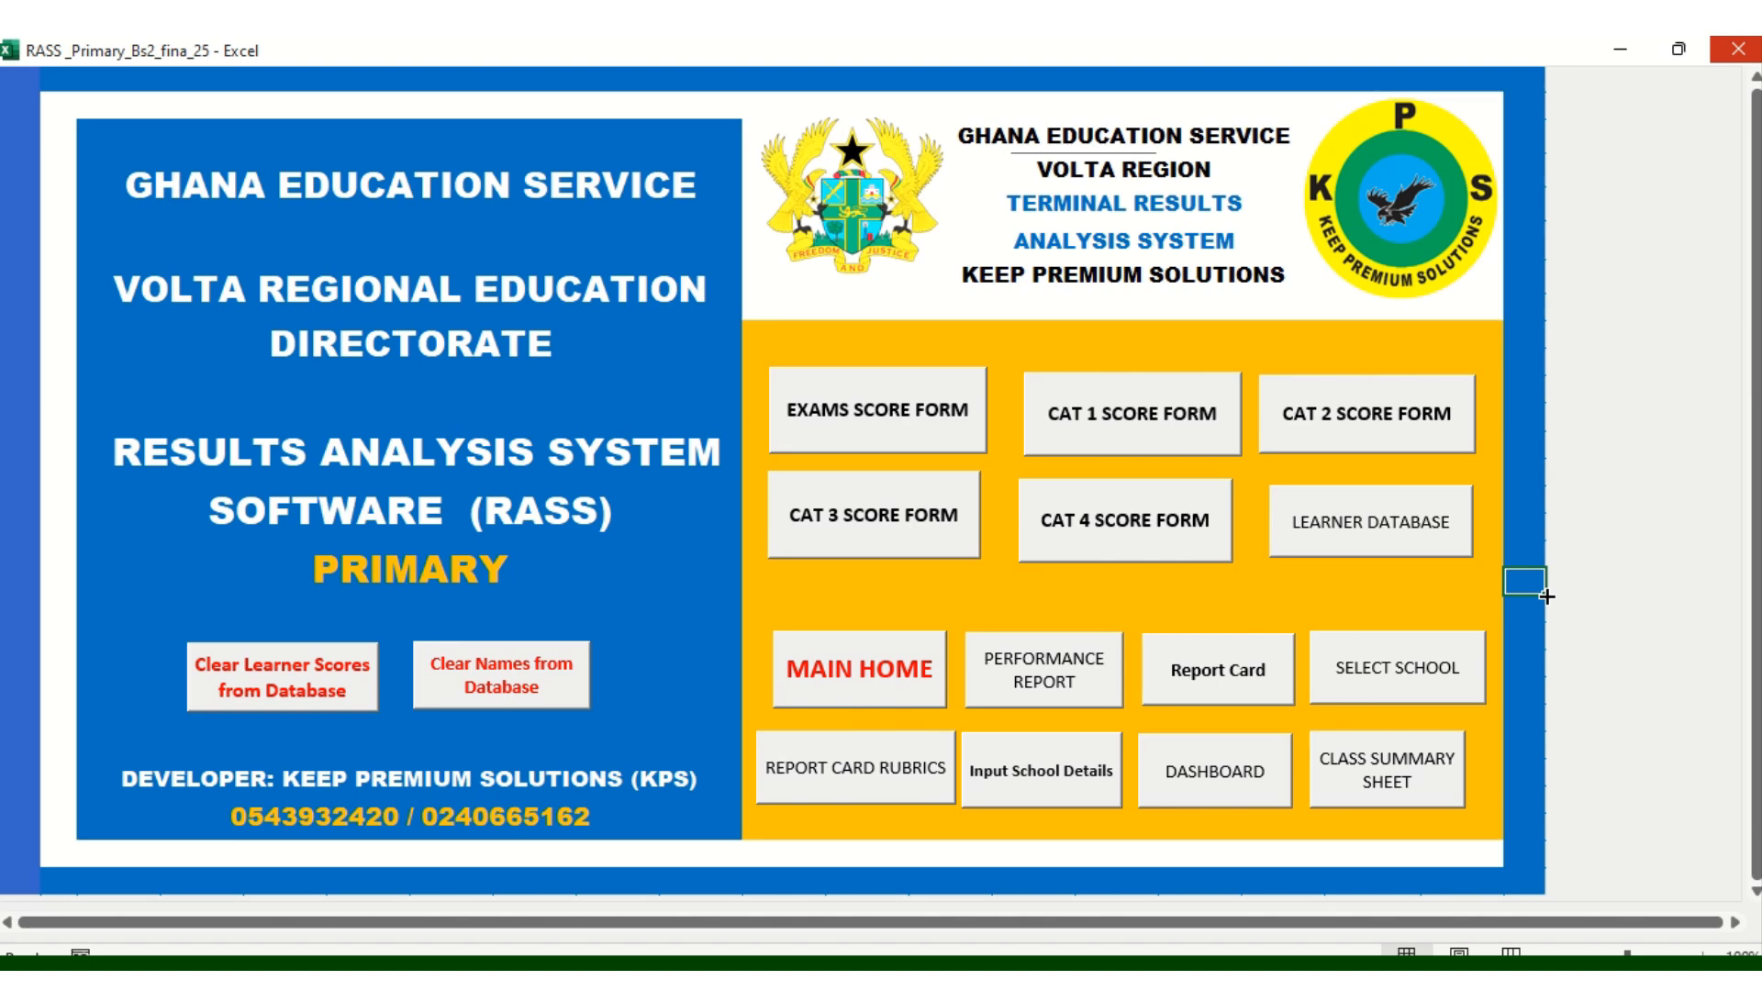
Open the Exams score form and reset it to list the three registered learners
click(863, 446)
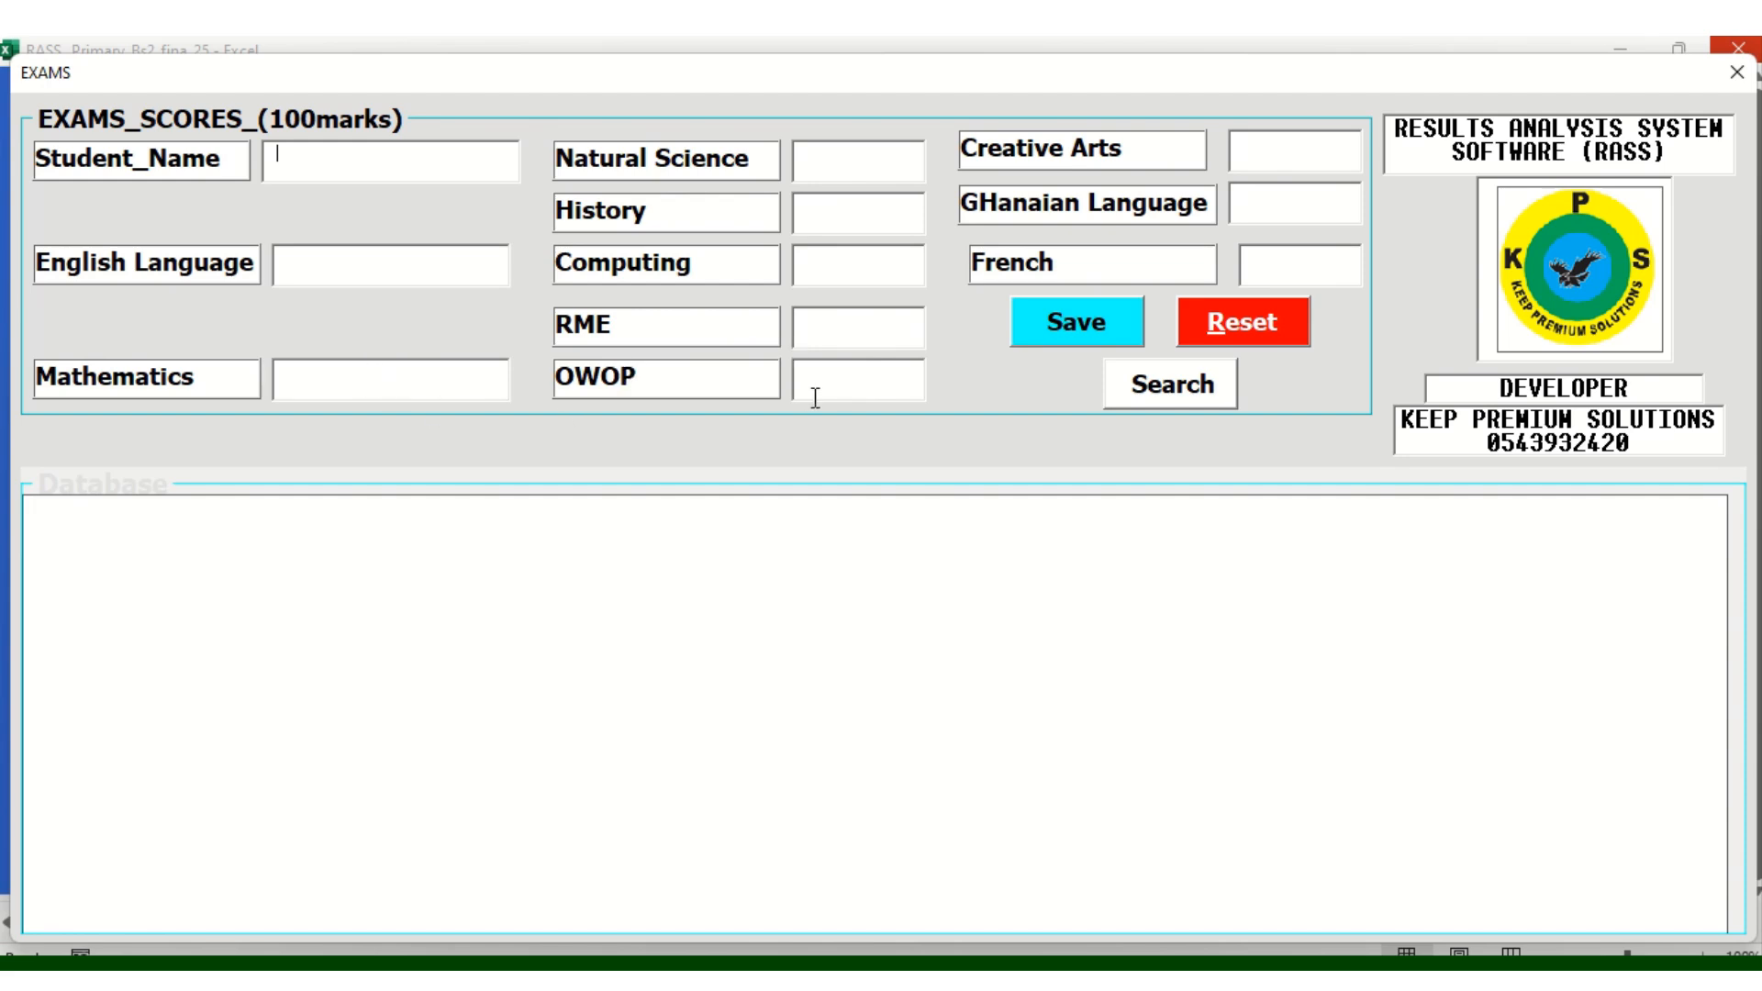
click(1240, 331)
click(889, 611)
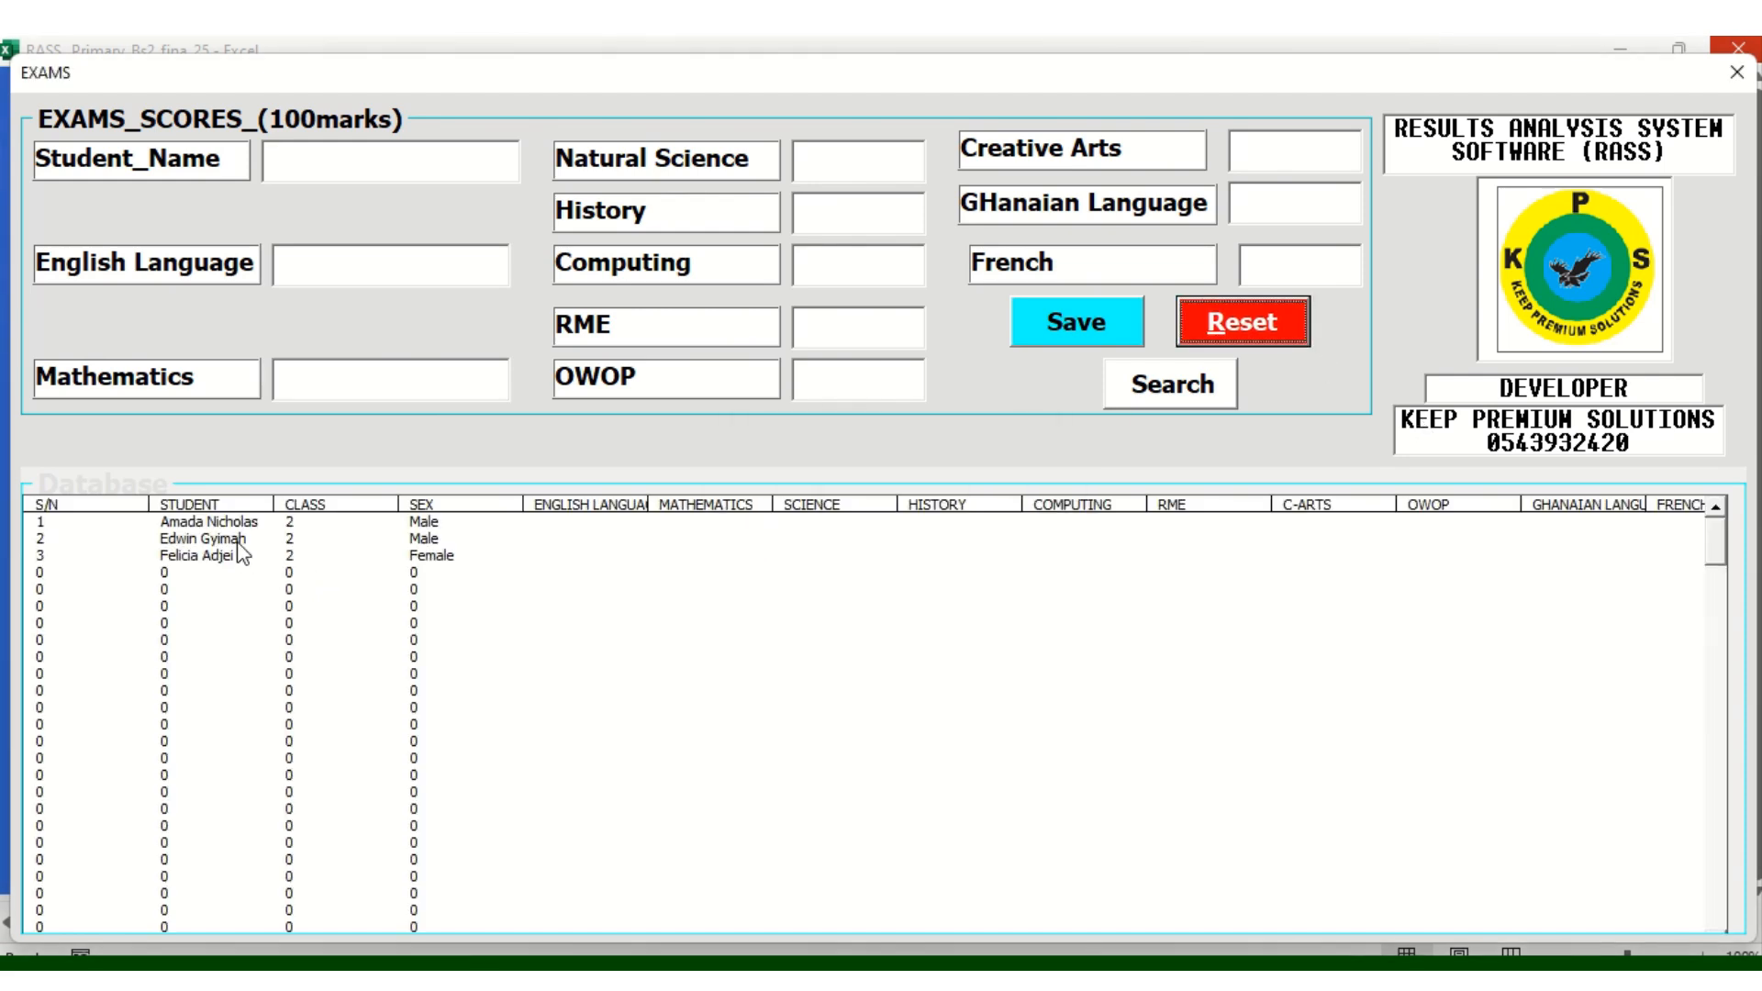
click(250, 526)
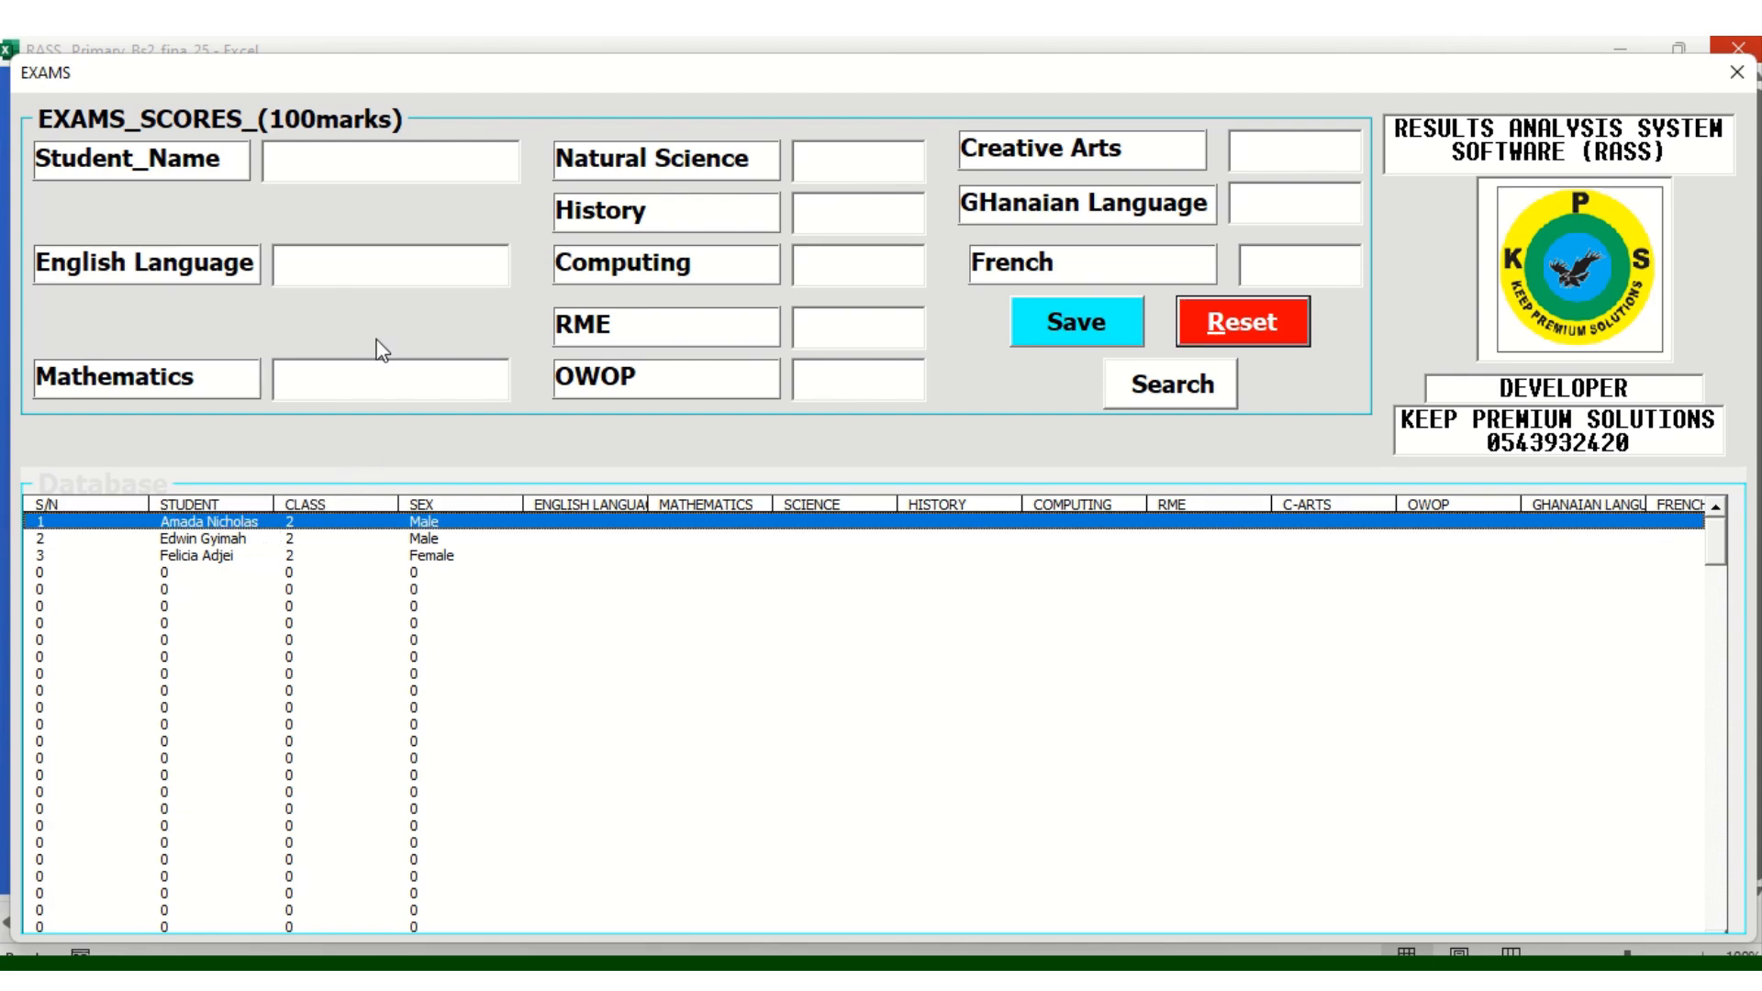
click(300, 158)
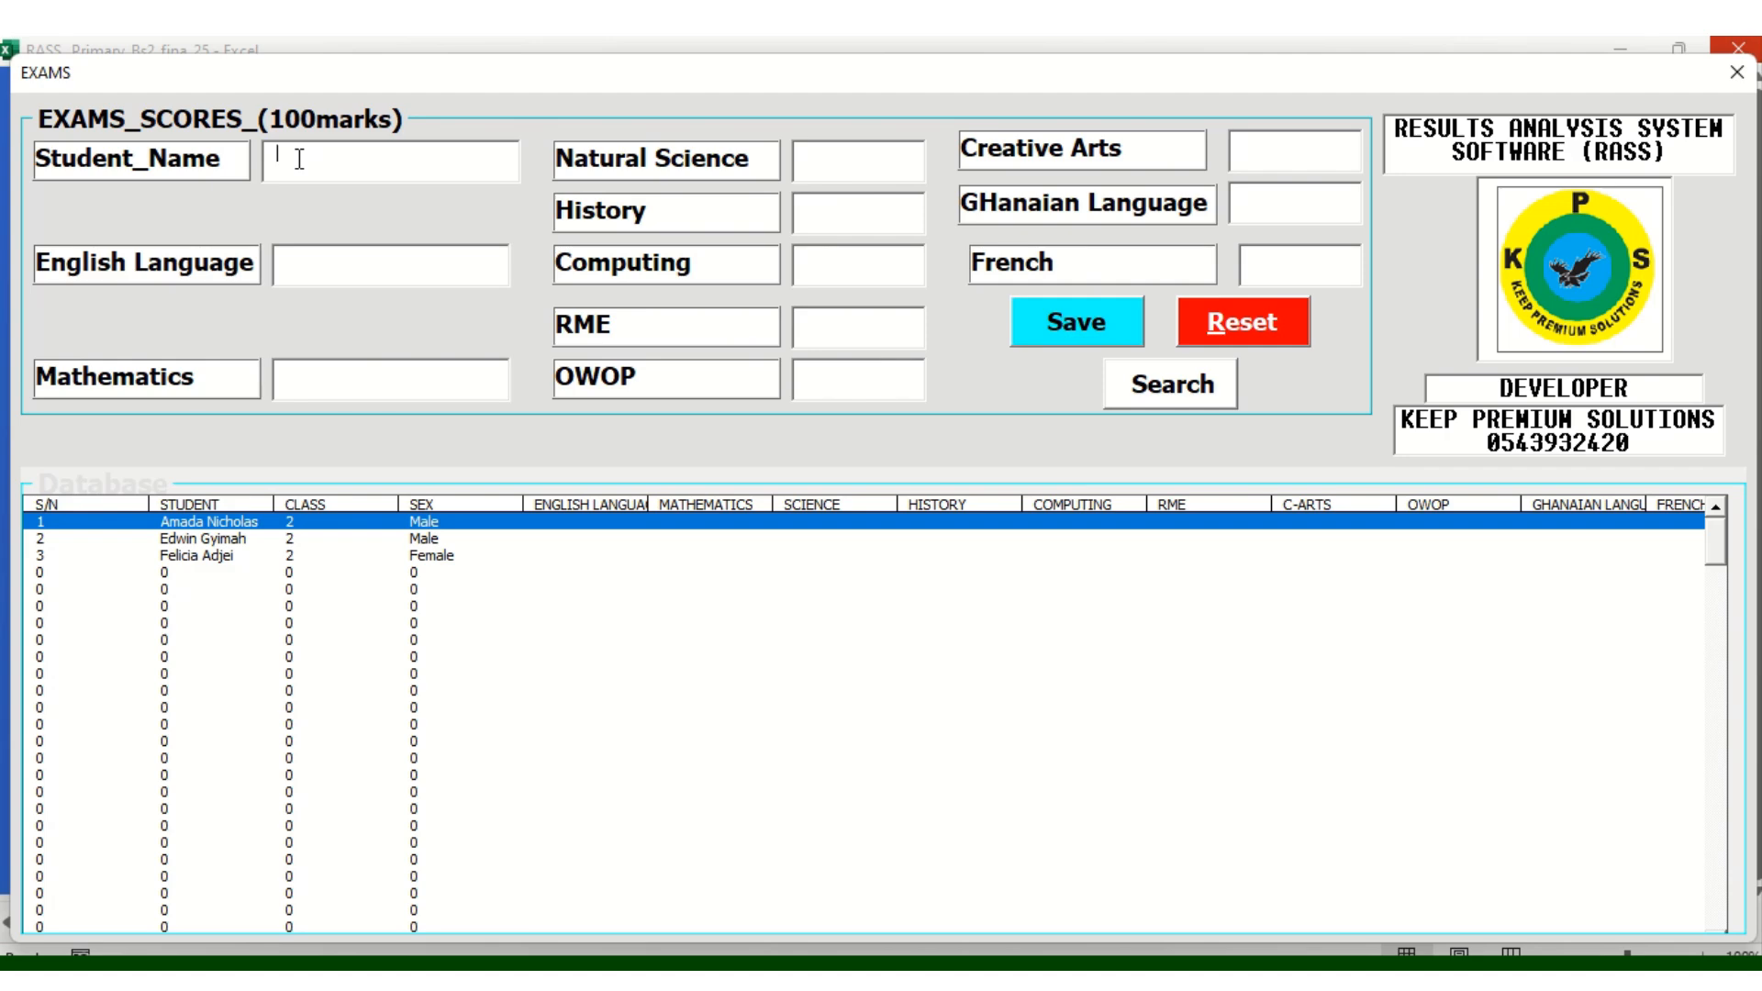
Look up the first learner and enter English 56, Maths 78, Science 67, History 7889
click(1173, 393)
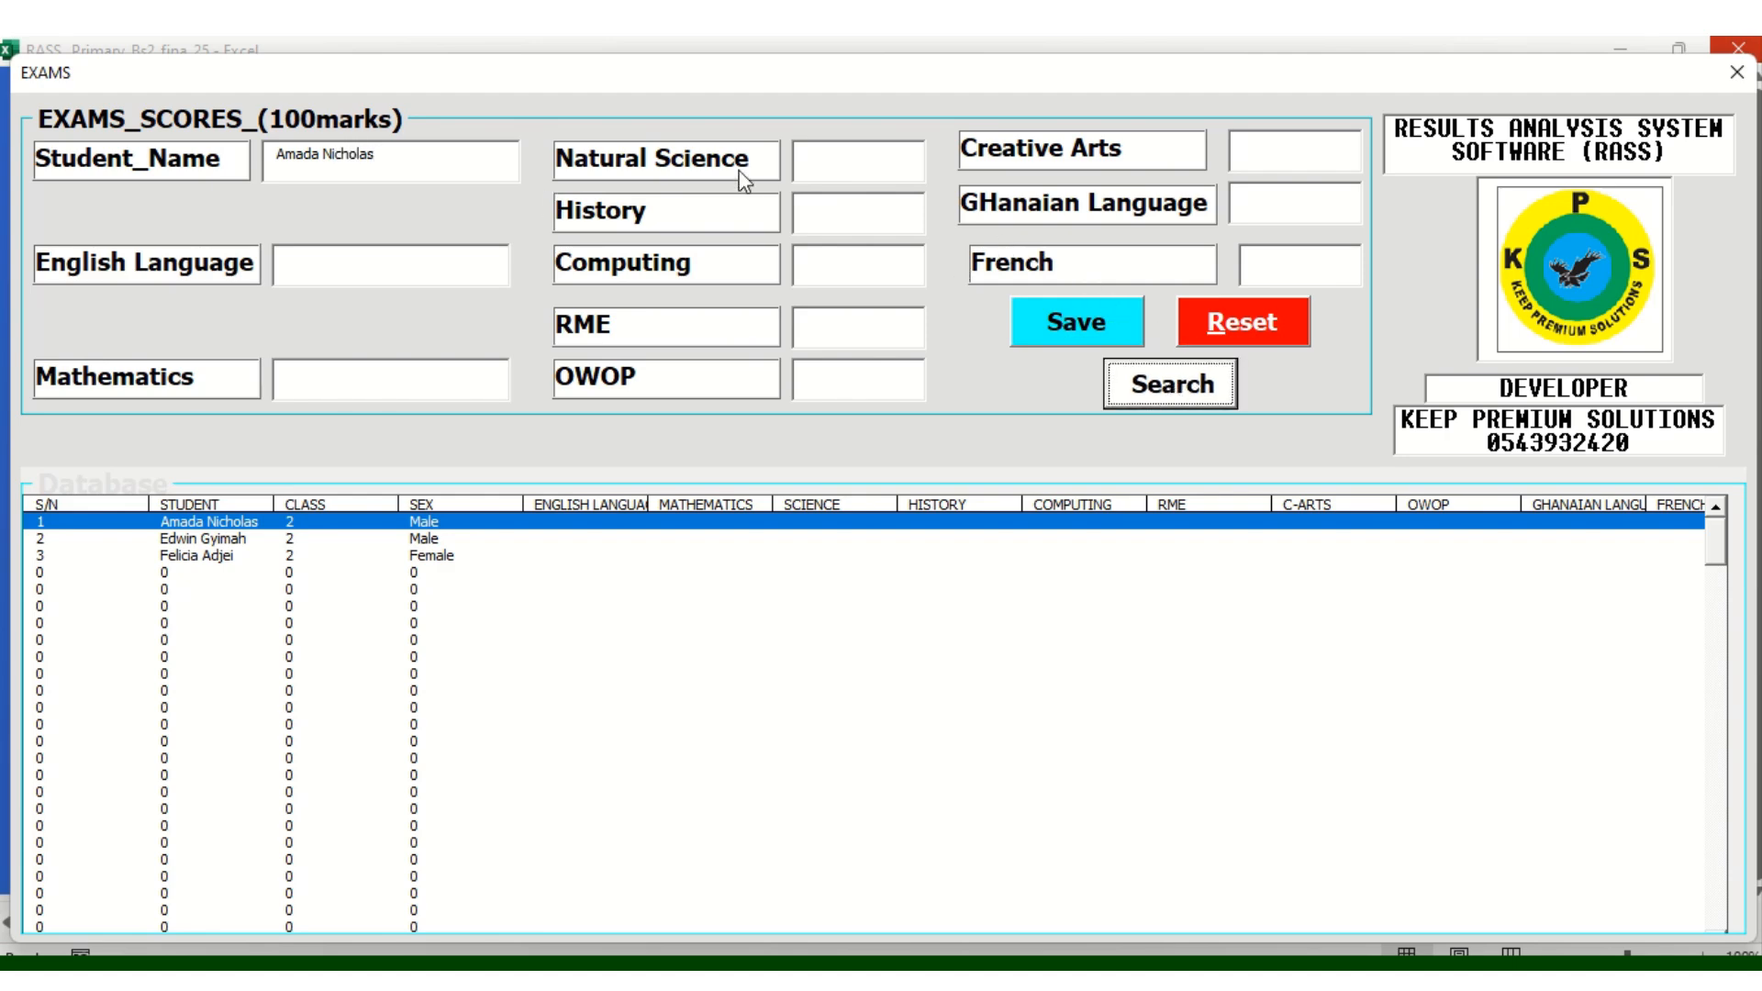
click(305, 263)
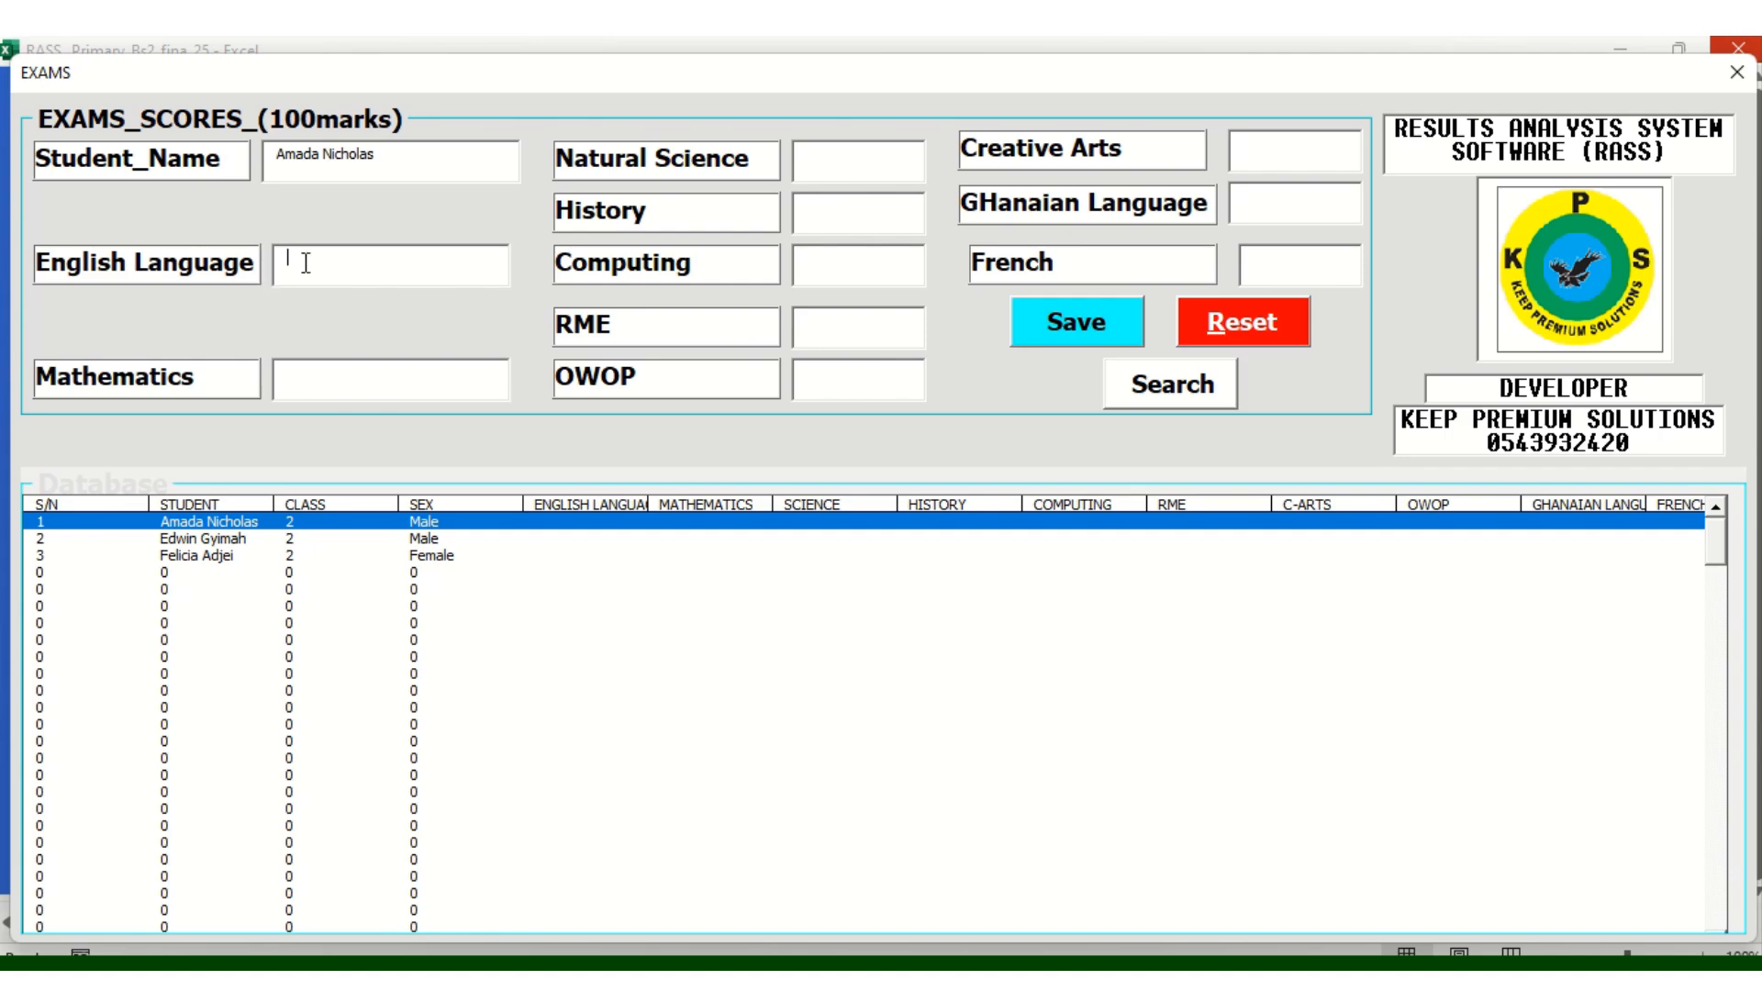
text(56)
click(324, 387)
text(78)
click(847, 171)
text(67)
click(835, 230)
text(78)
text(89)
Enter RME 87, OWOP 67, Creative Arts 87, Ghanaian Language 67, French 87, and save
click(810, 326)
text(87)
click(811, 384)
text(67)
click(1284, 166)
text(87)
click(1279, 204)
text(67)
click(1277, 264)
text(87)
click(1105, 323)
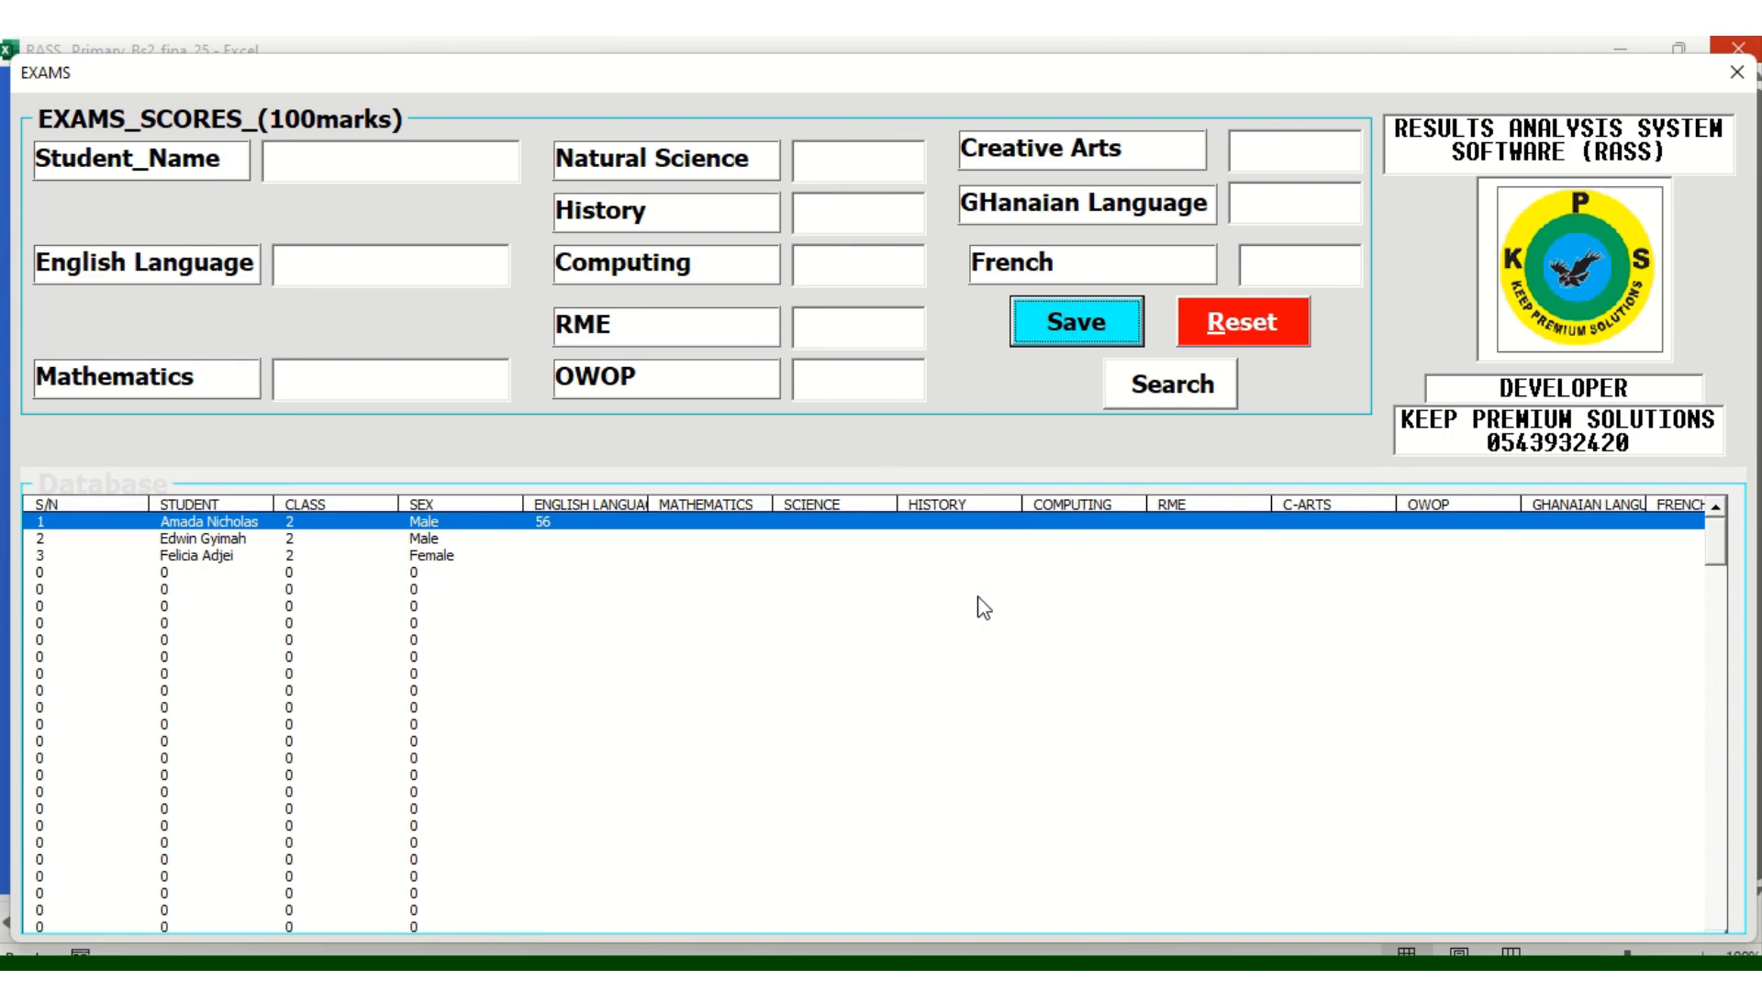
Look up the second learner and enter English 67, Maths 67, Science 98, History 76
click(708, 606)
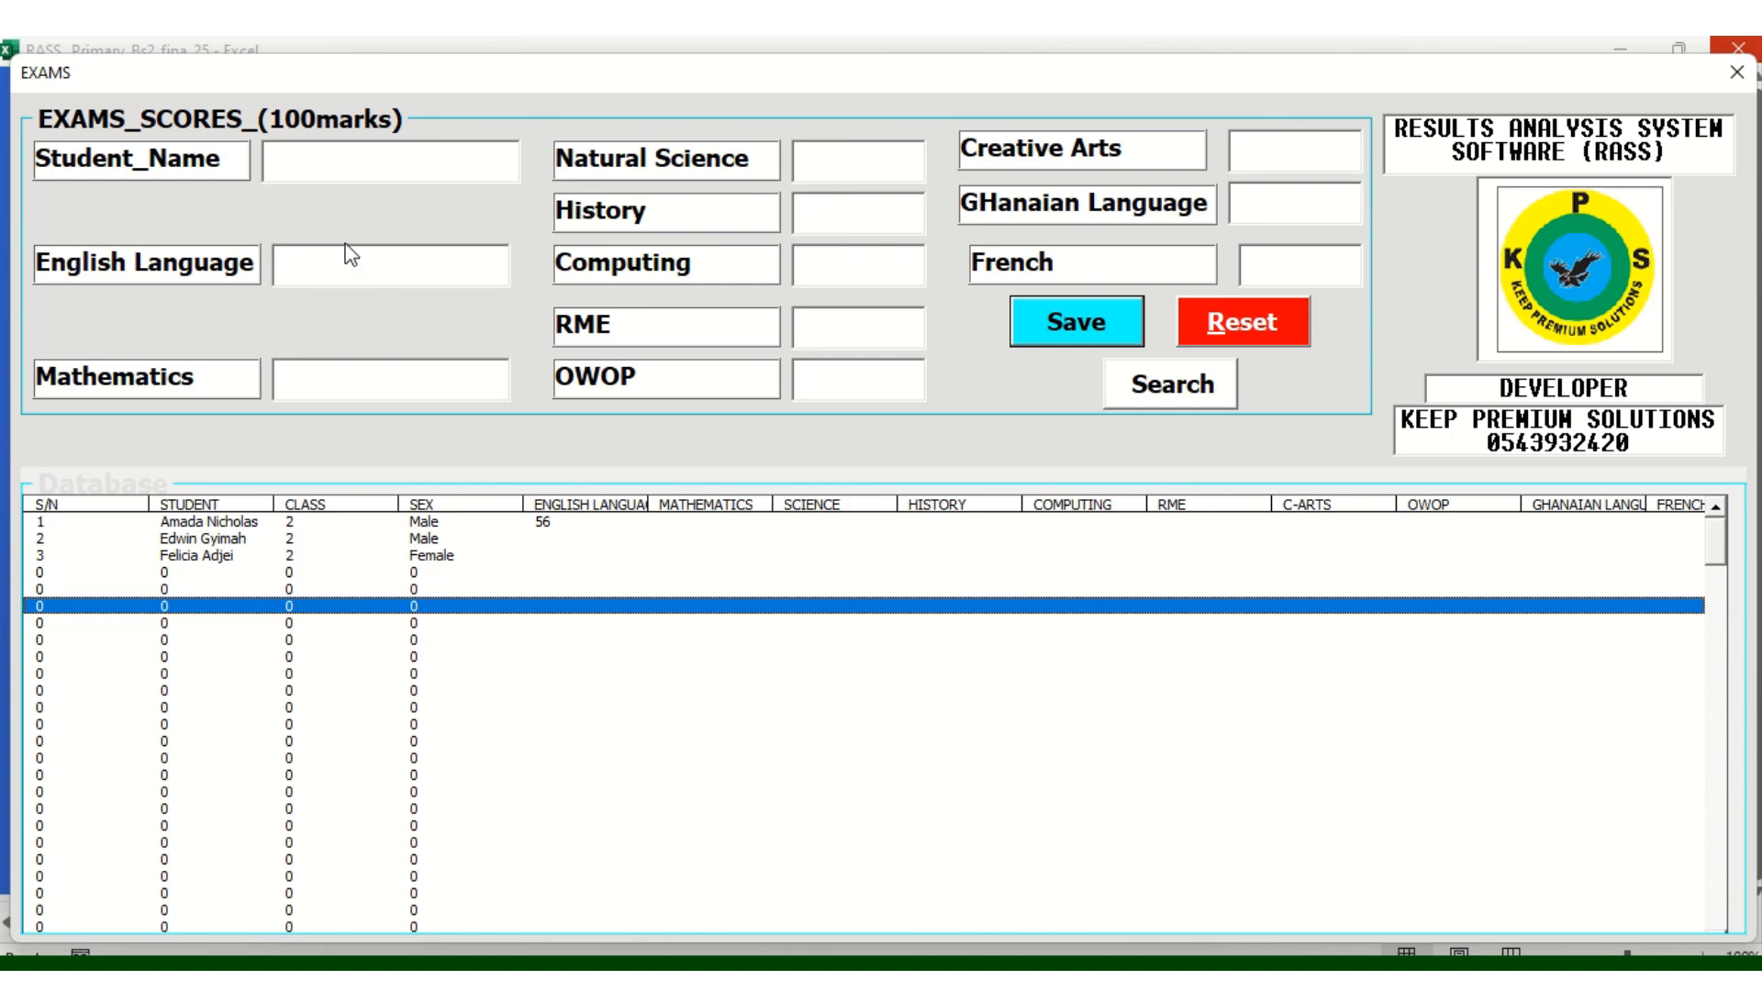
click(300, 163)
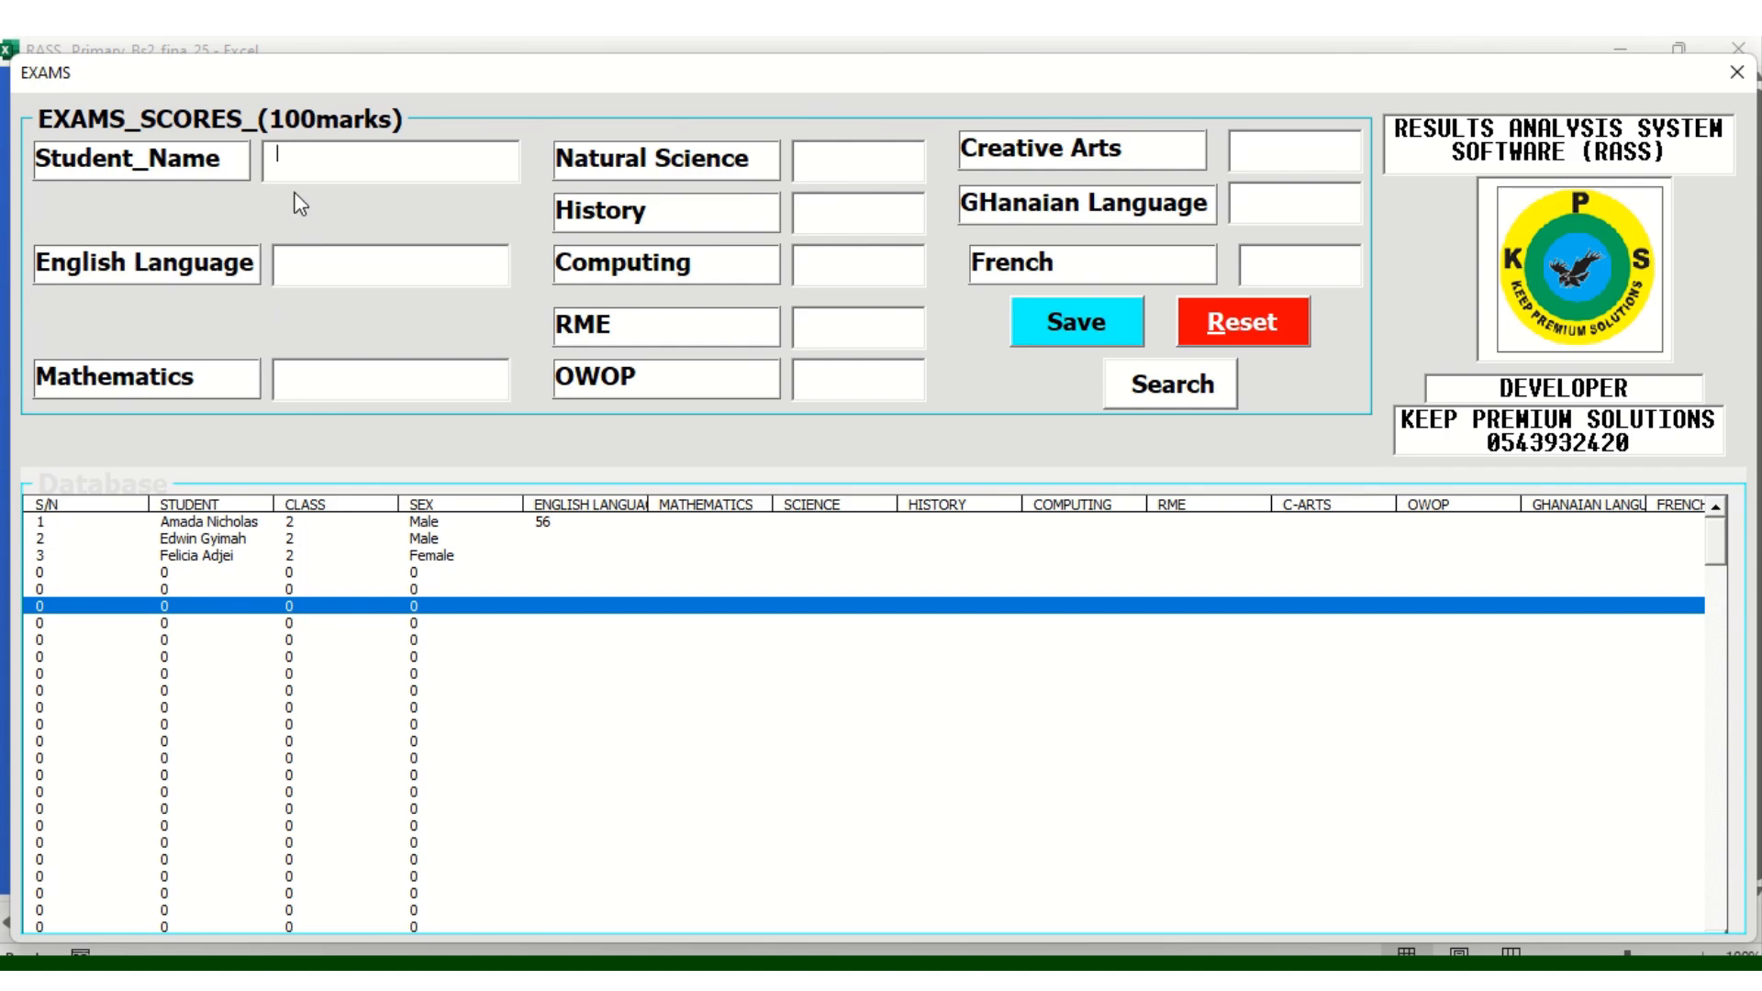
click(1192, 389)
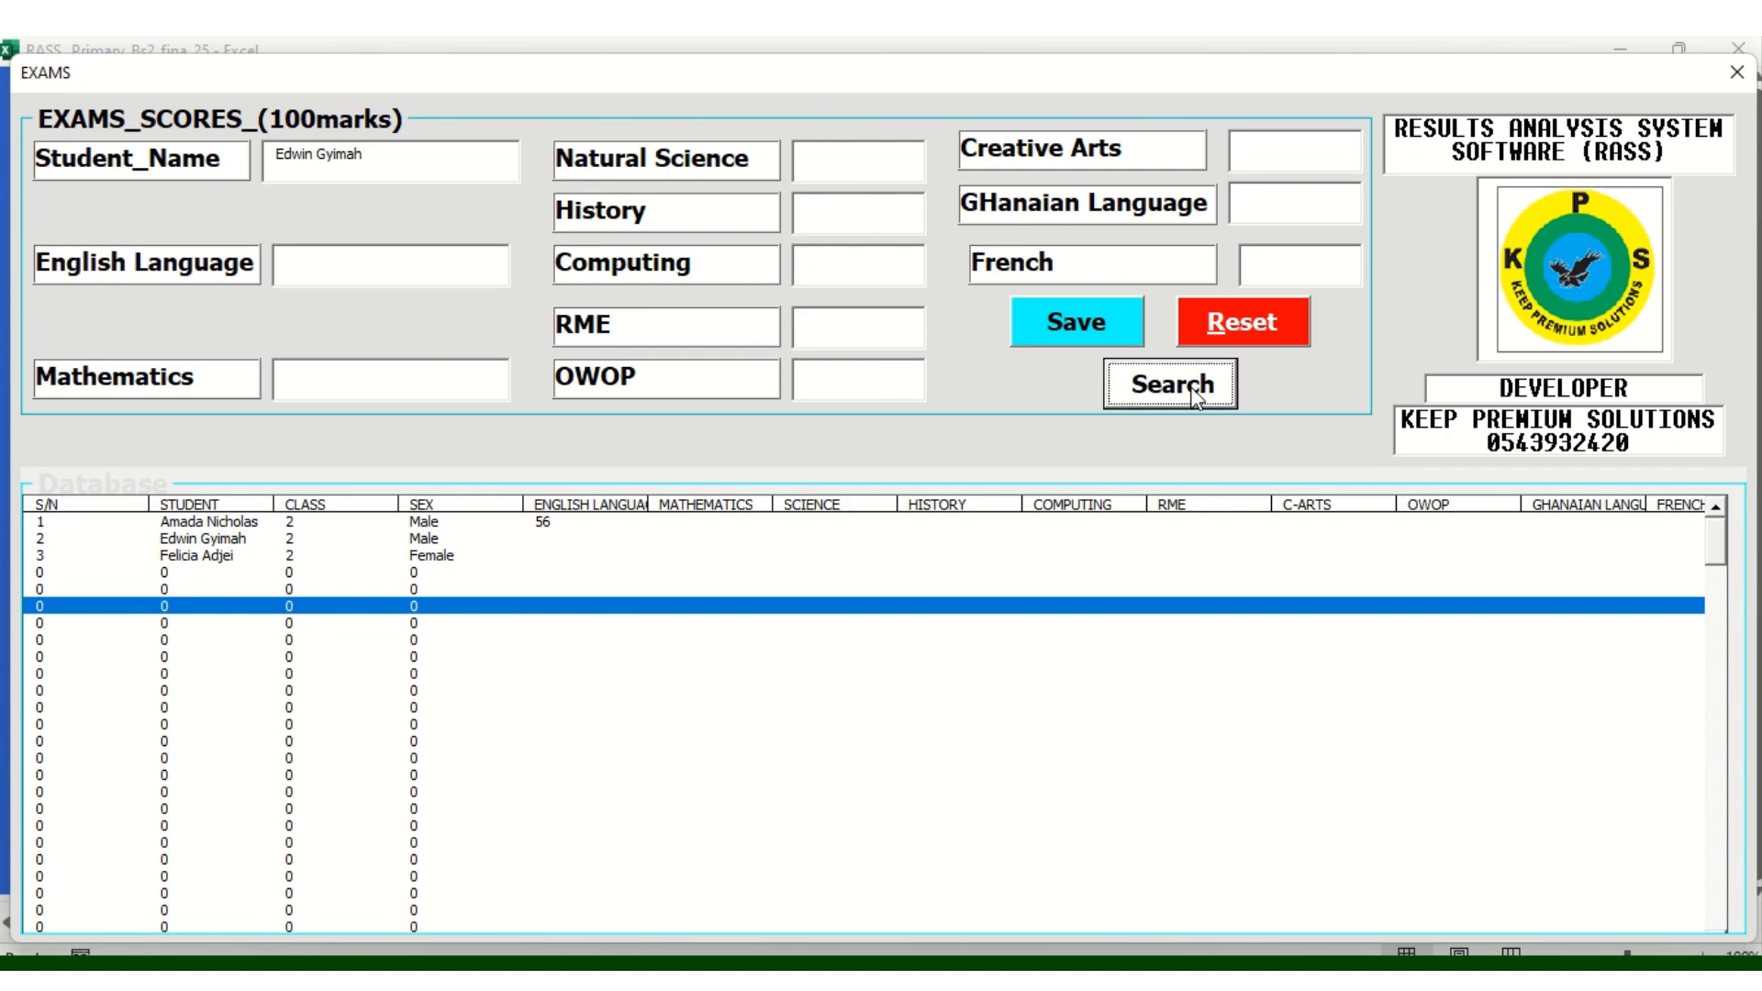
click(306, 275)
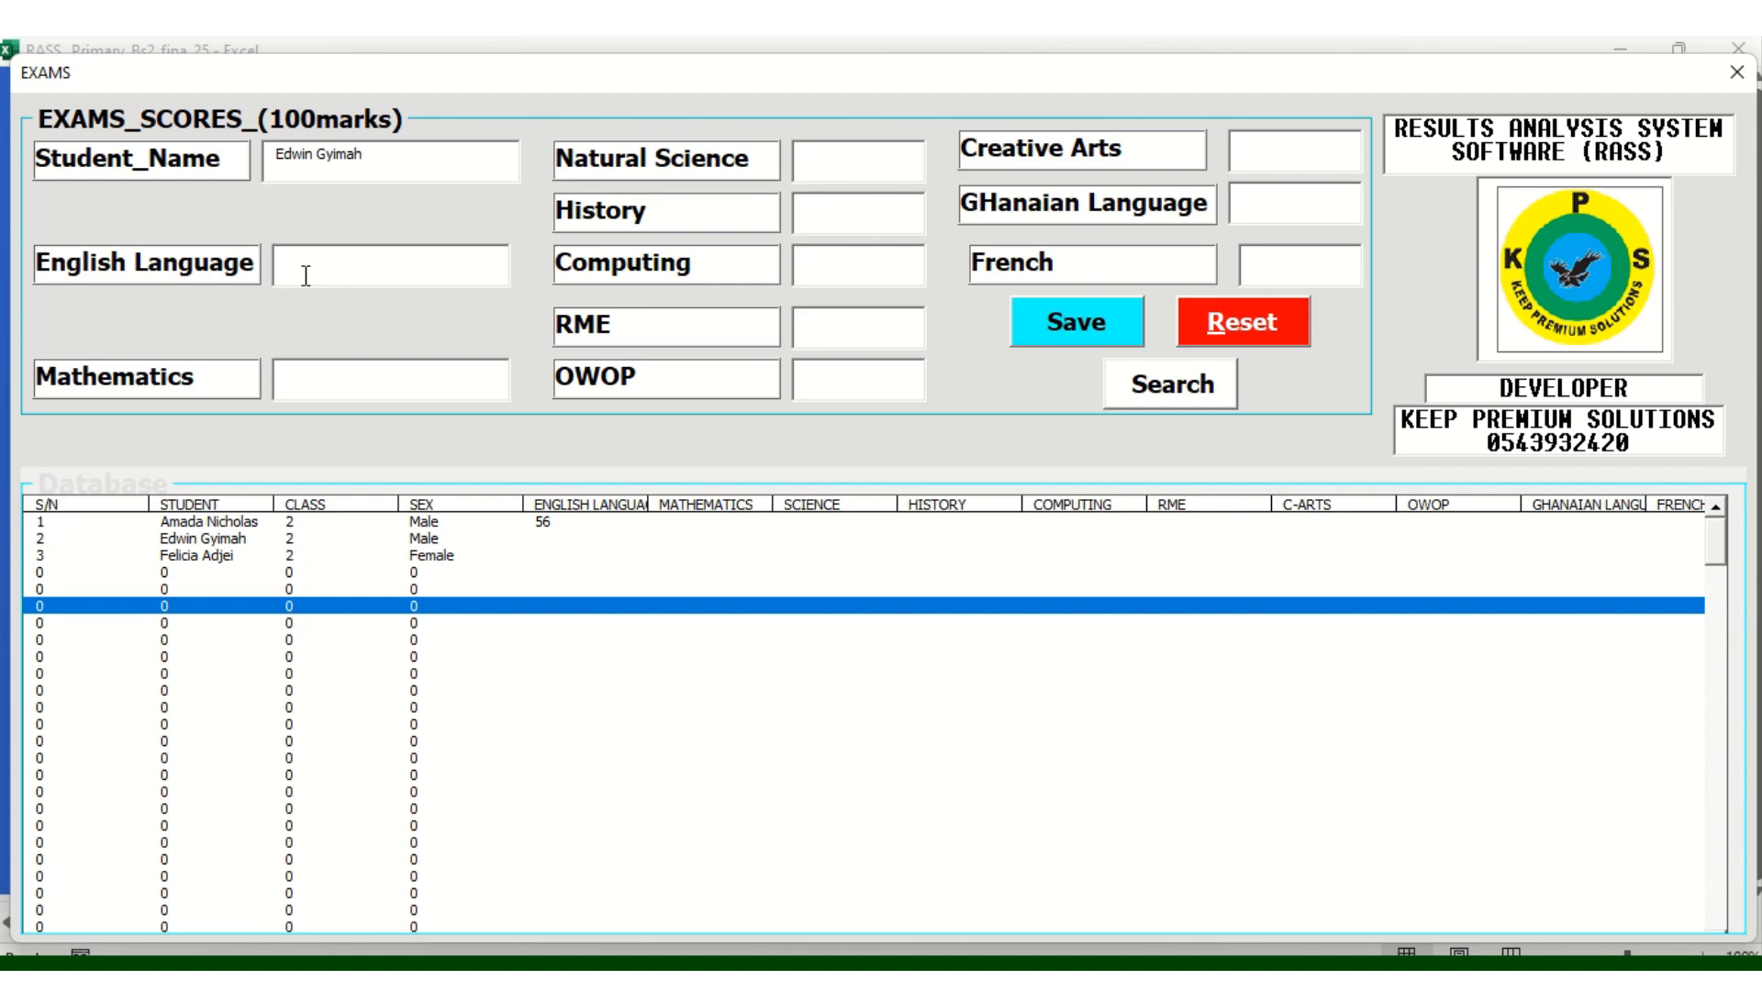
text(67)
click(315, 392)
text(67)
click(845, 171)
text(98)
click(830, 212)
text(76)
Enter Computing 67, RME 8780, Creative Arts 67, Ghanaian Language 75, French 34, and save
click(823, 265)
text(67)
click(823, 315)
text(87)
text(80)
click(1275, 147)
text(67)
click(1269, 194)
text(75)
click(1255, 266)
text(34)
click(1083, 334)
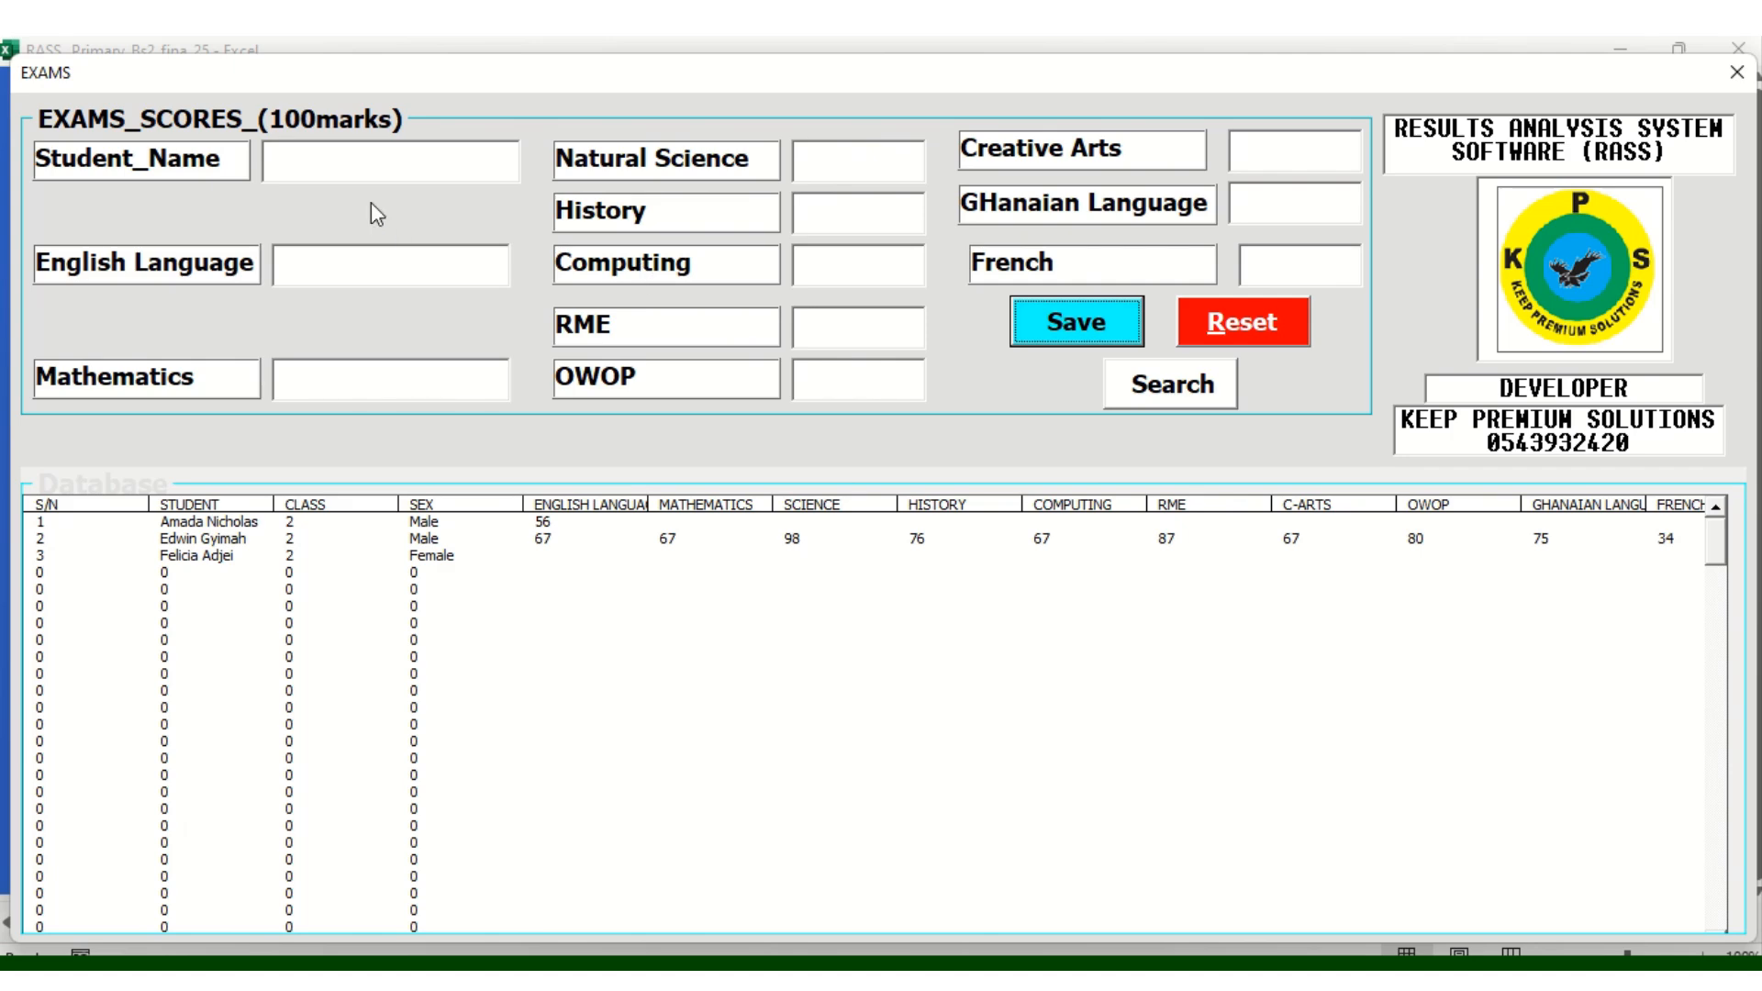
Search for the third learner by full name on the EXAMS form
click(324, 162)
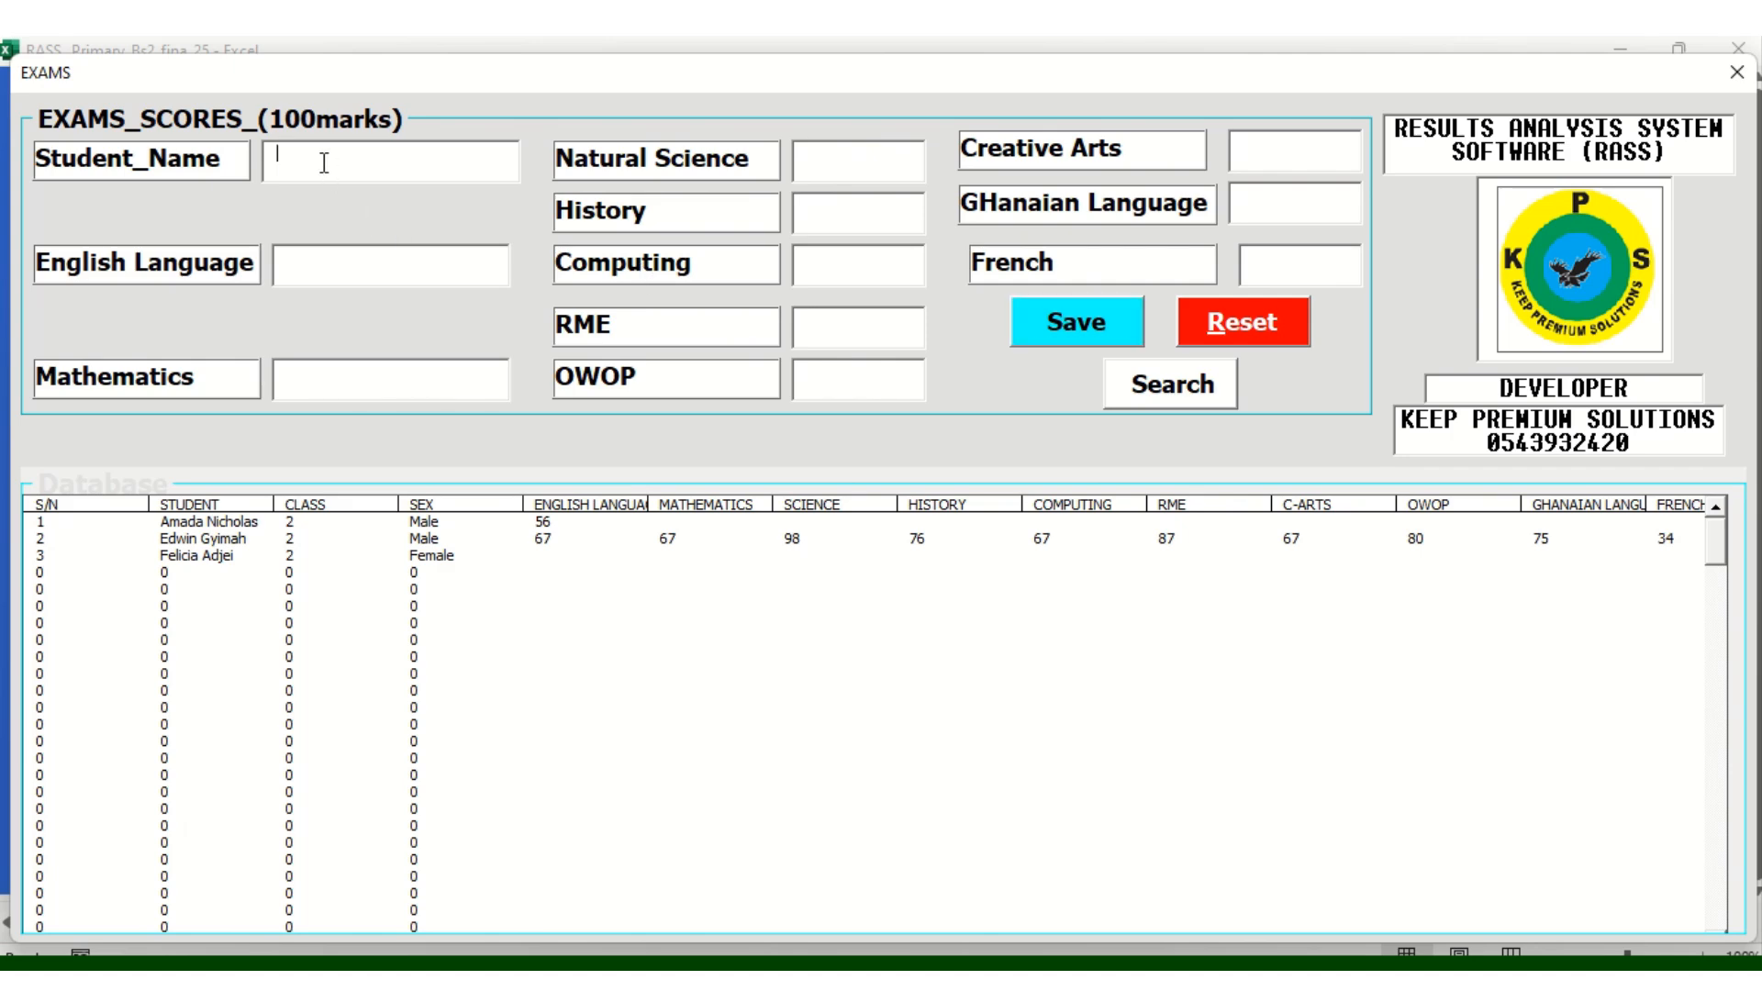
click(1183, 395)
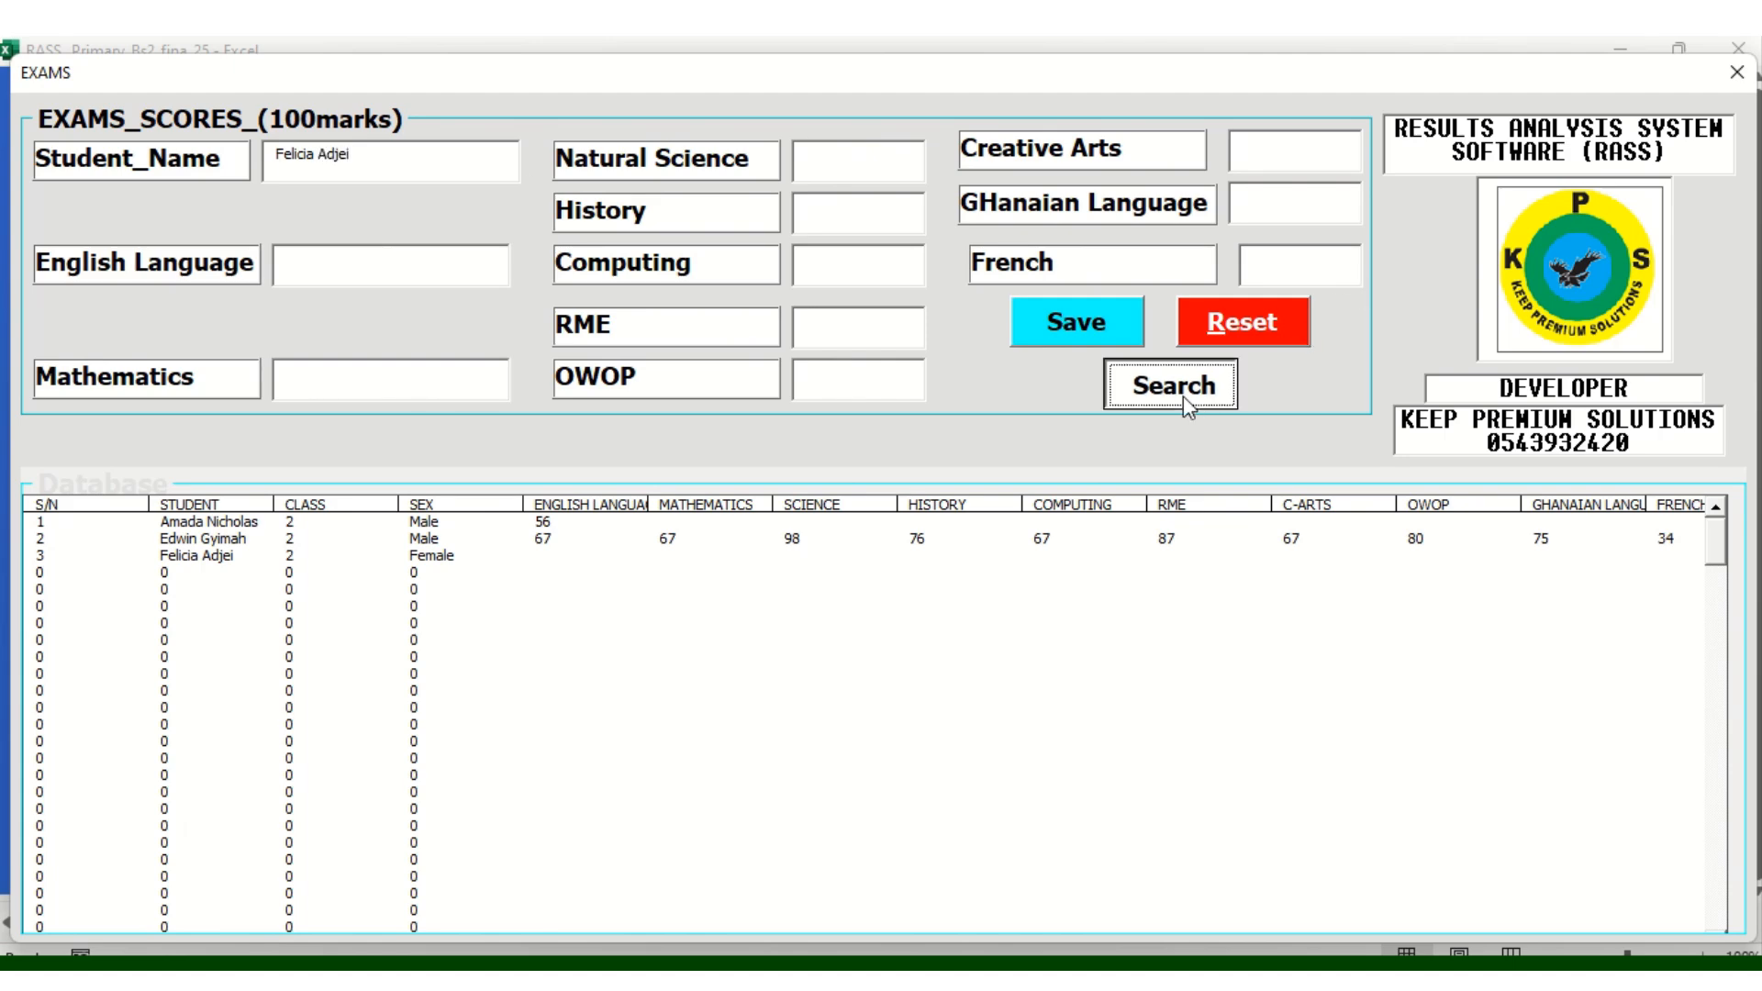
Enter the third learner's exam scores, English Language 34 through French 68, and save them
click(344, 276)
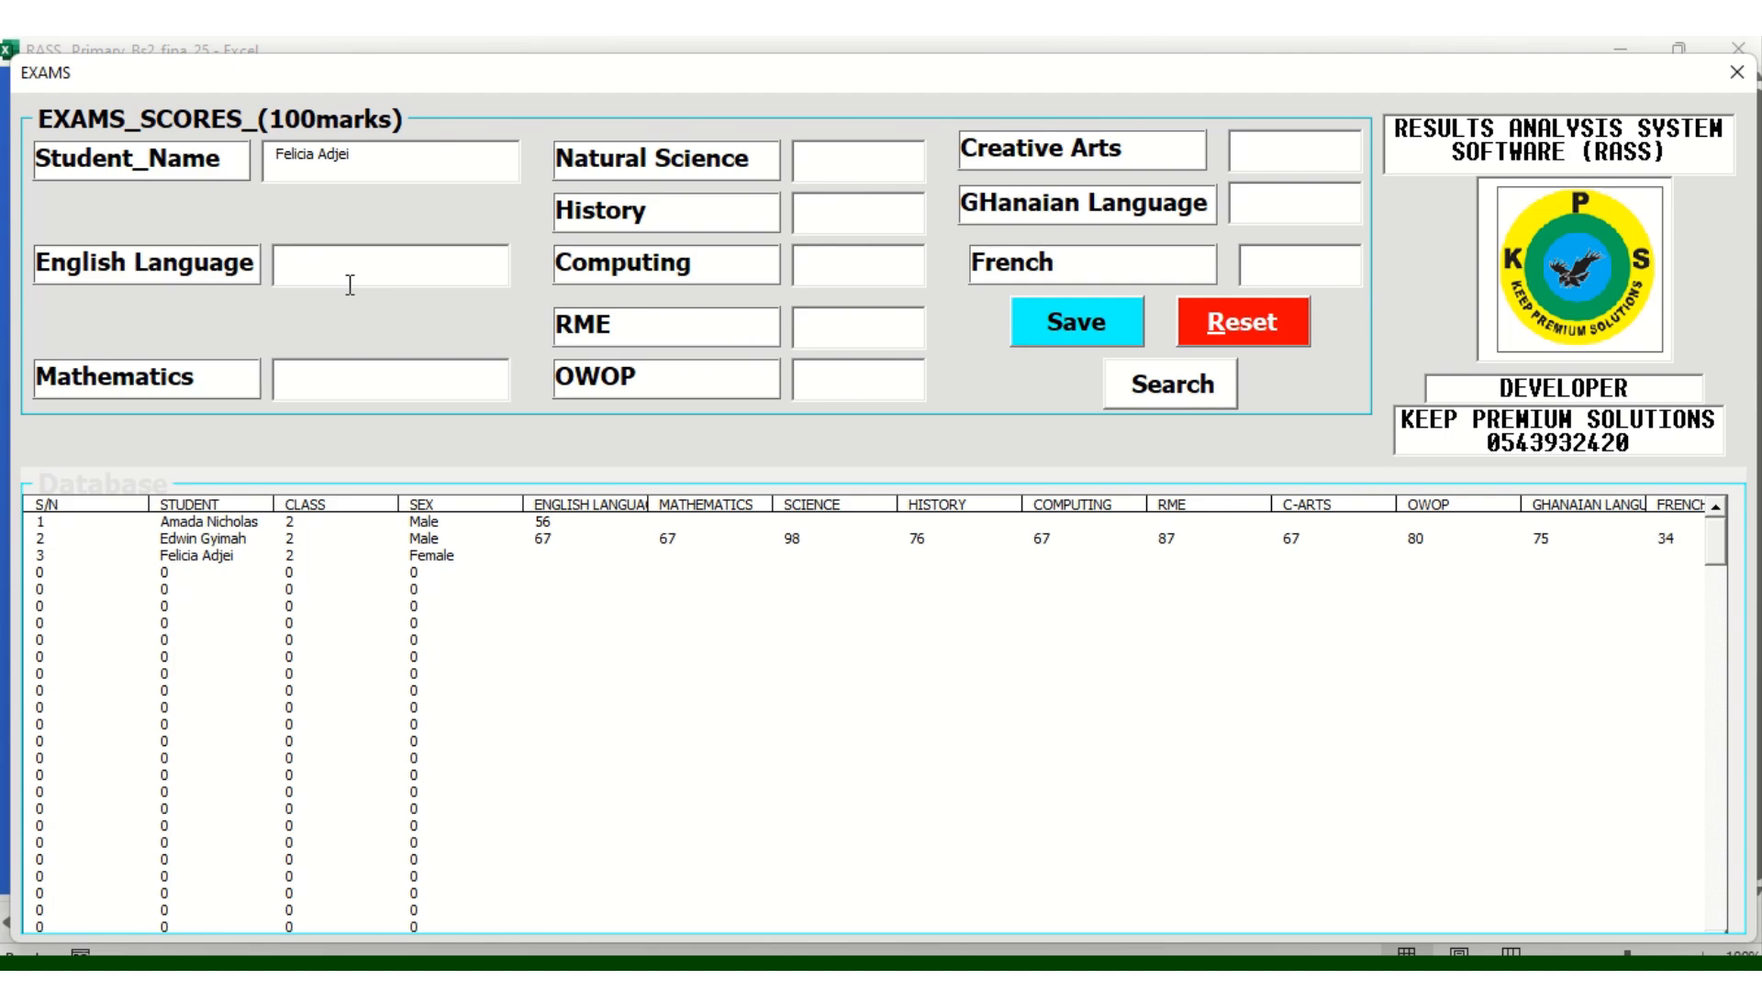
text(34)
text(56)
text(87)
click(823, 218)
text(8)
click(816, 264)
text(68)
text(57)
click(818, 377)
text(68)
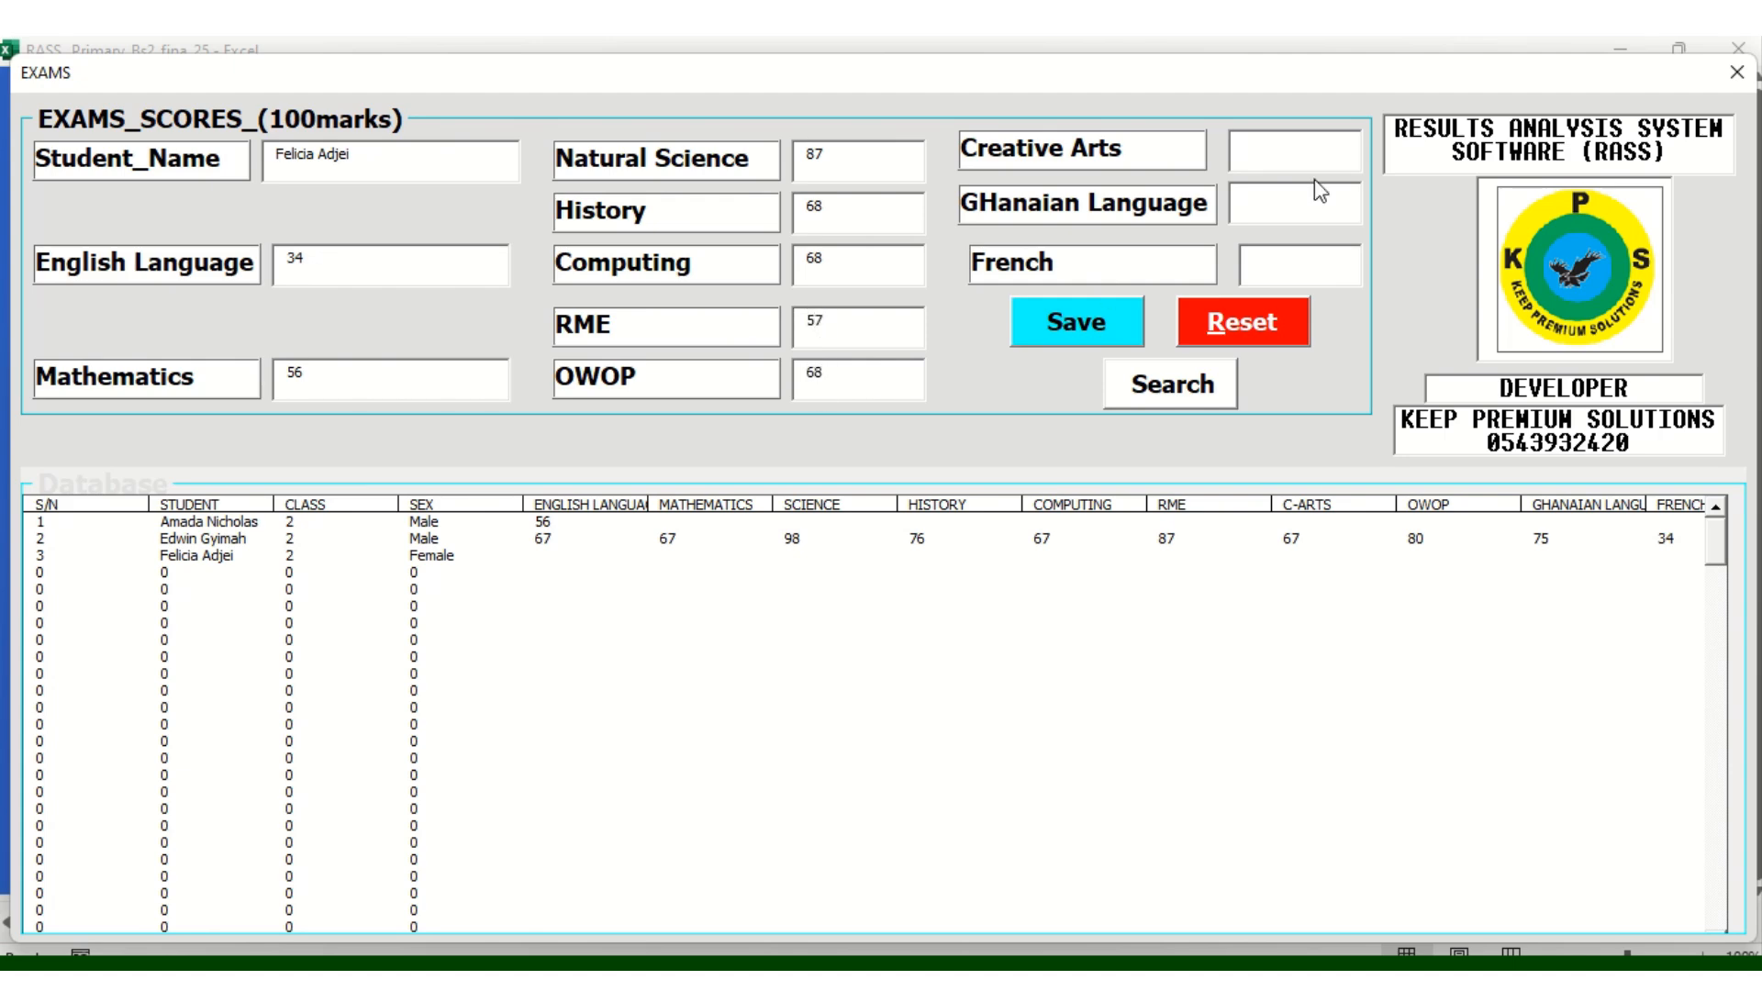
click(1280, 158)
text(37)
click(1275, 210)
text(67)
text(68)
click(1089, 299)
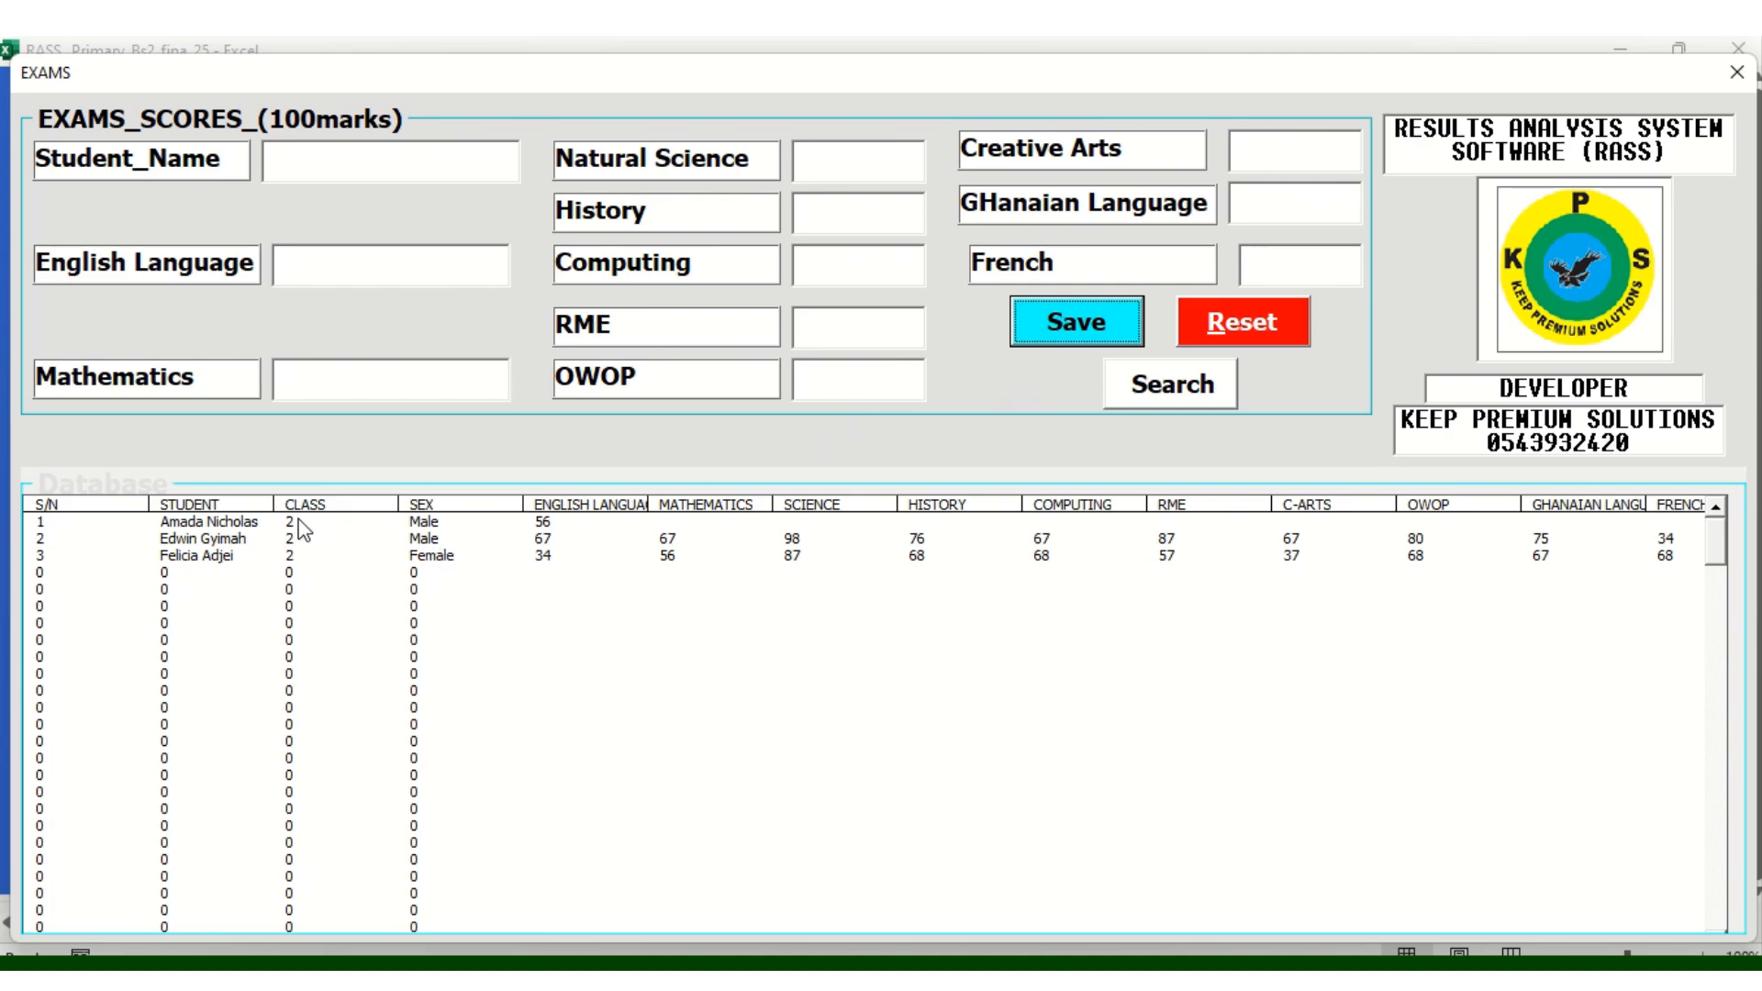
Load the third learner's saved exam scores by searching their name
click(204, 560)
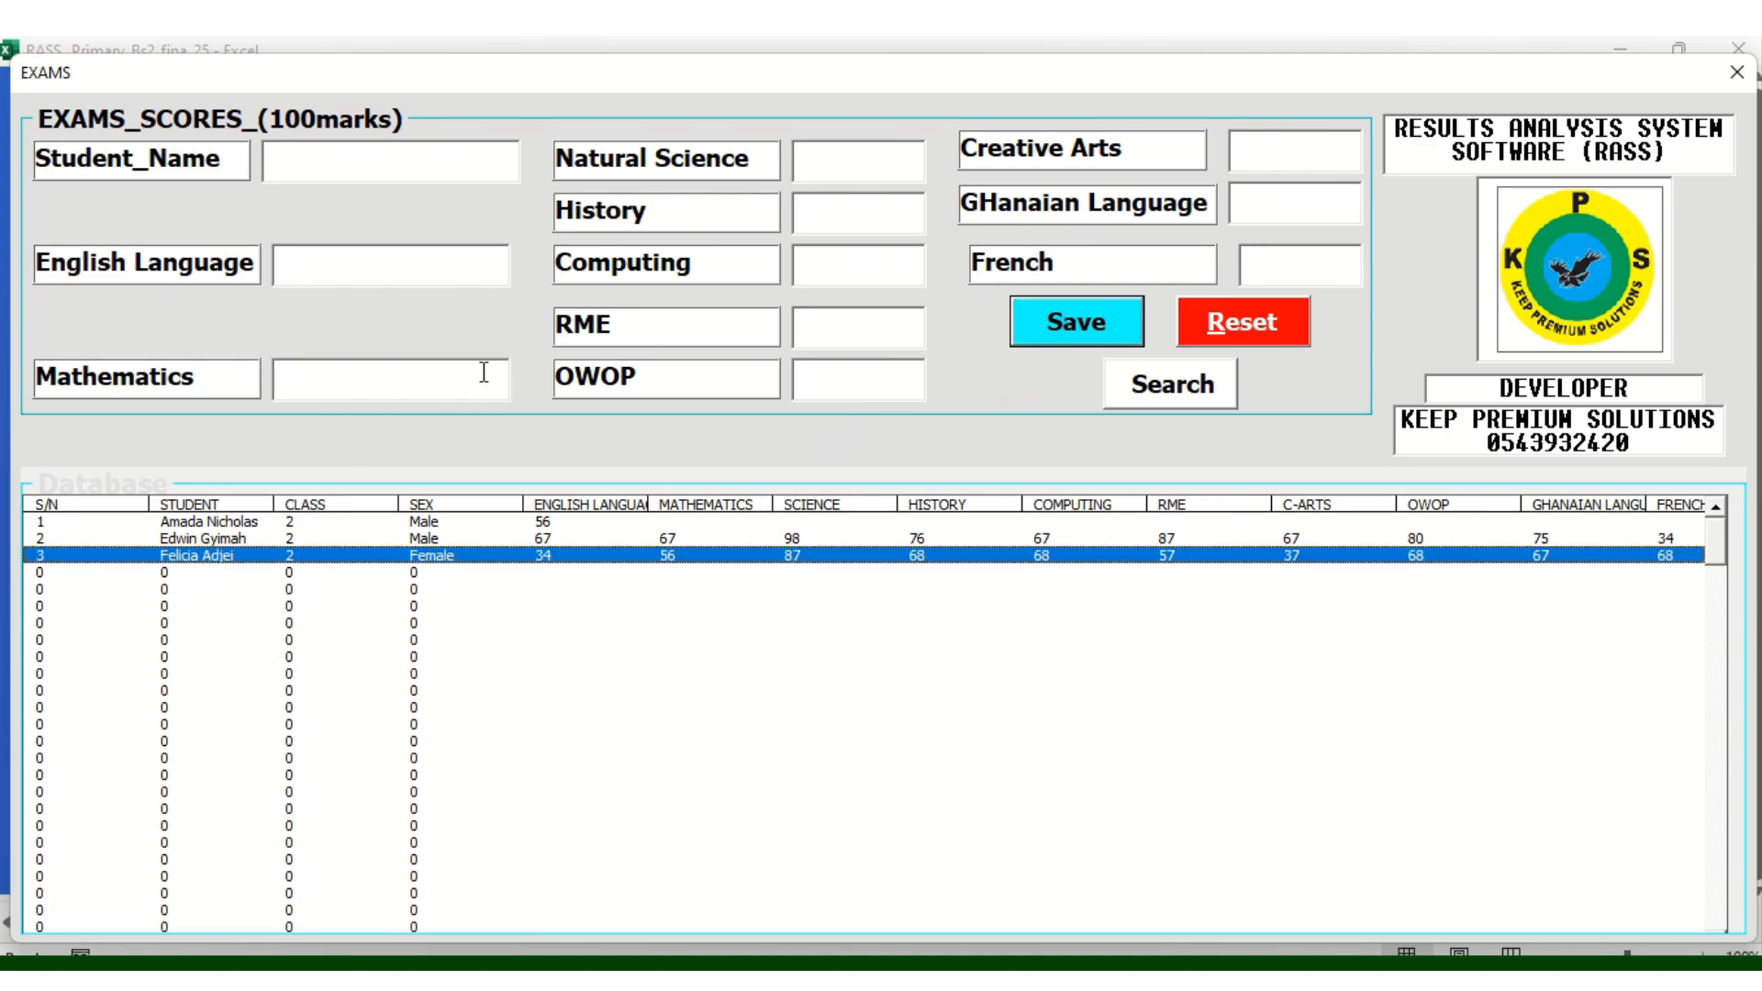
click(317, 167)
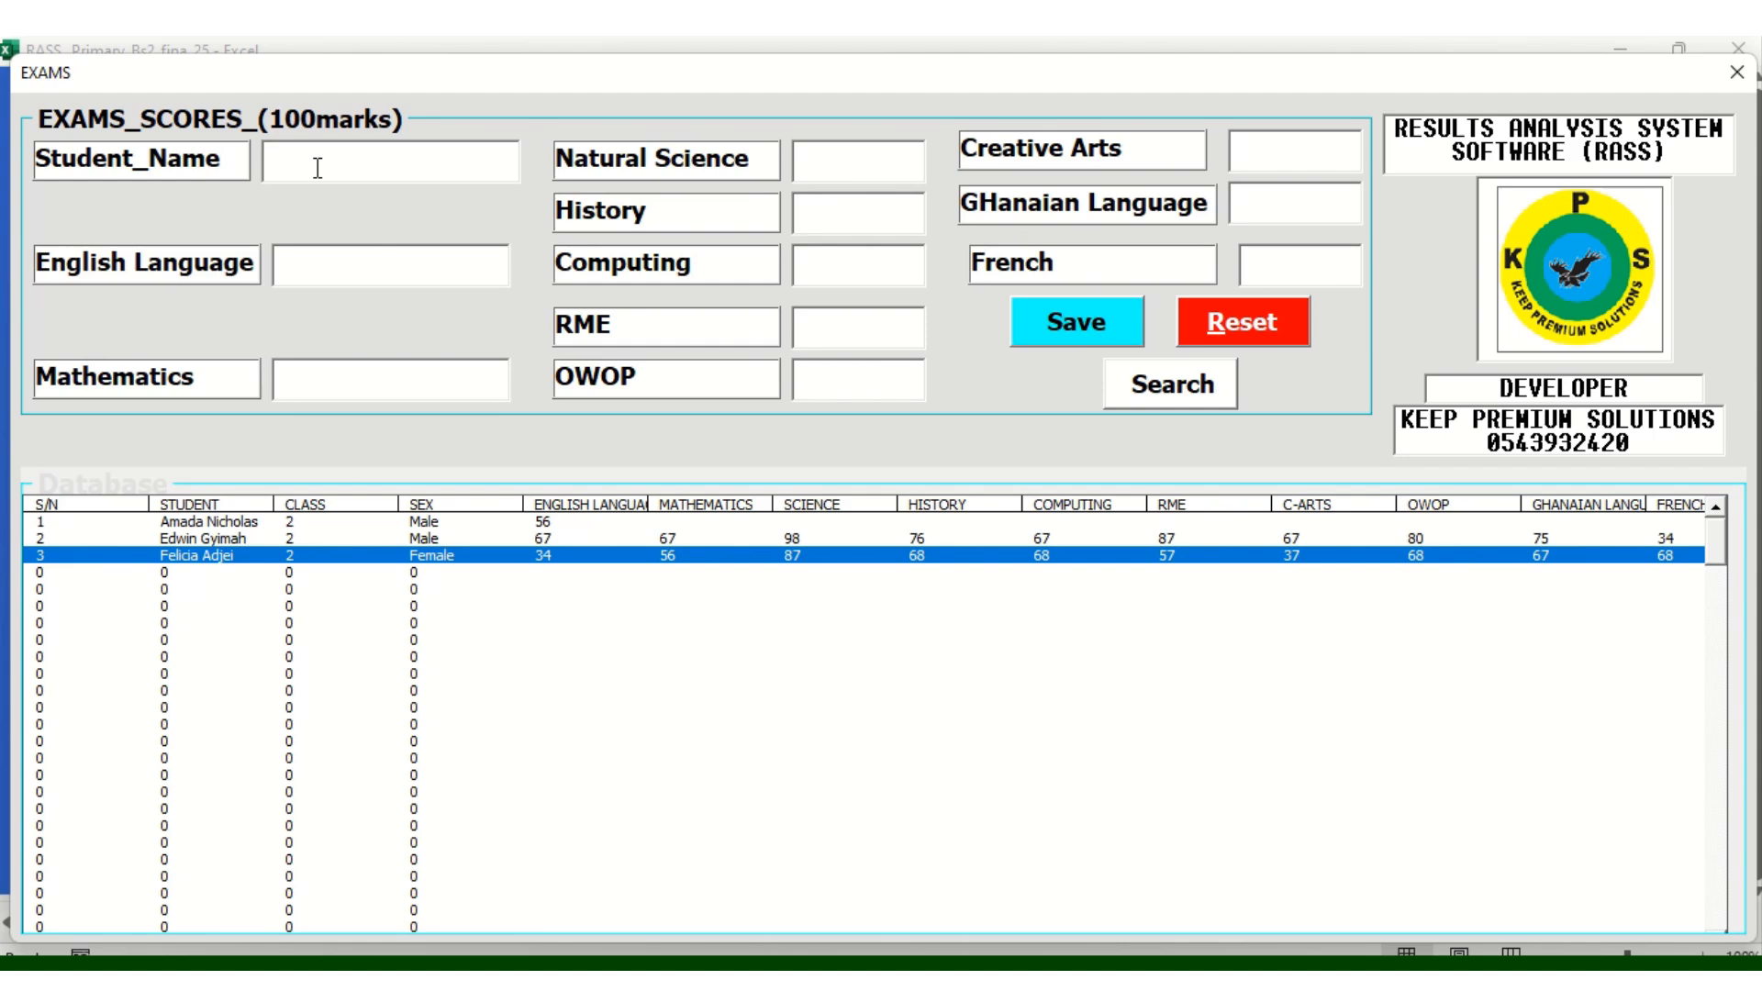
click(1177, 395)
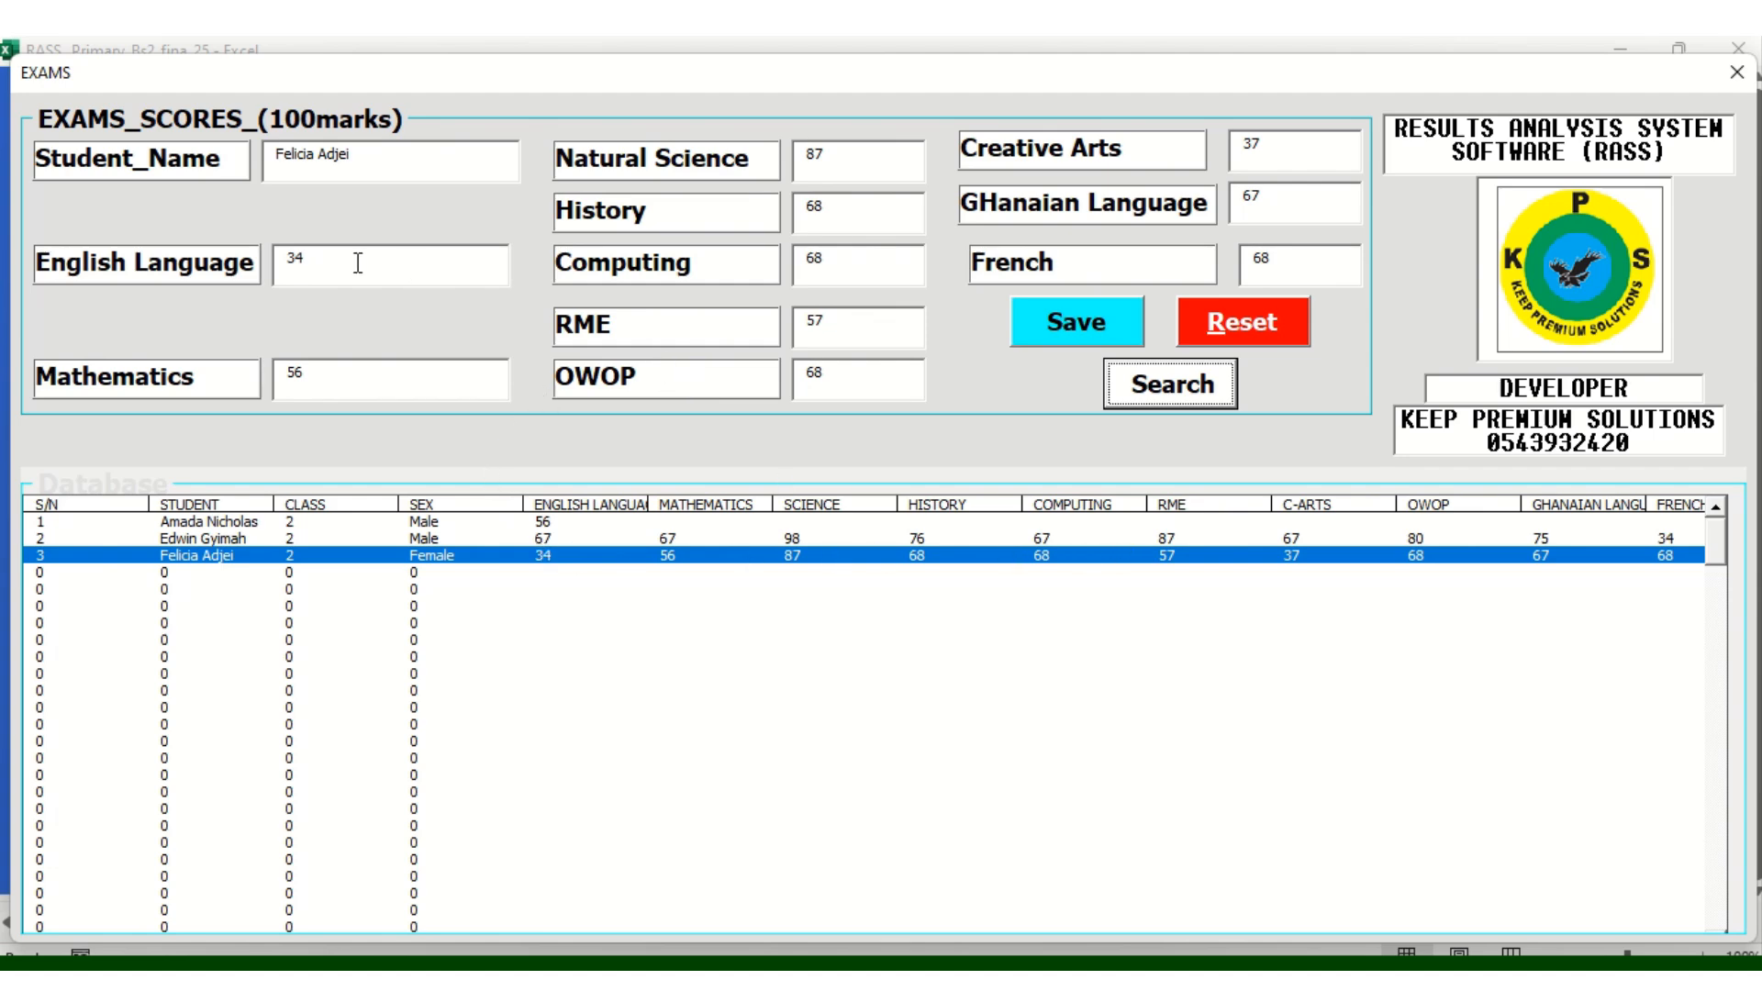
Change English Language to 68 and Creative Arts to 73, then save
click(320, 263)
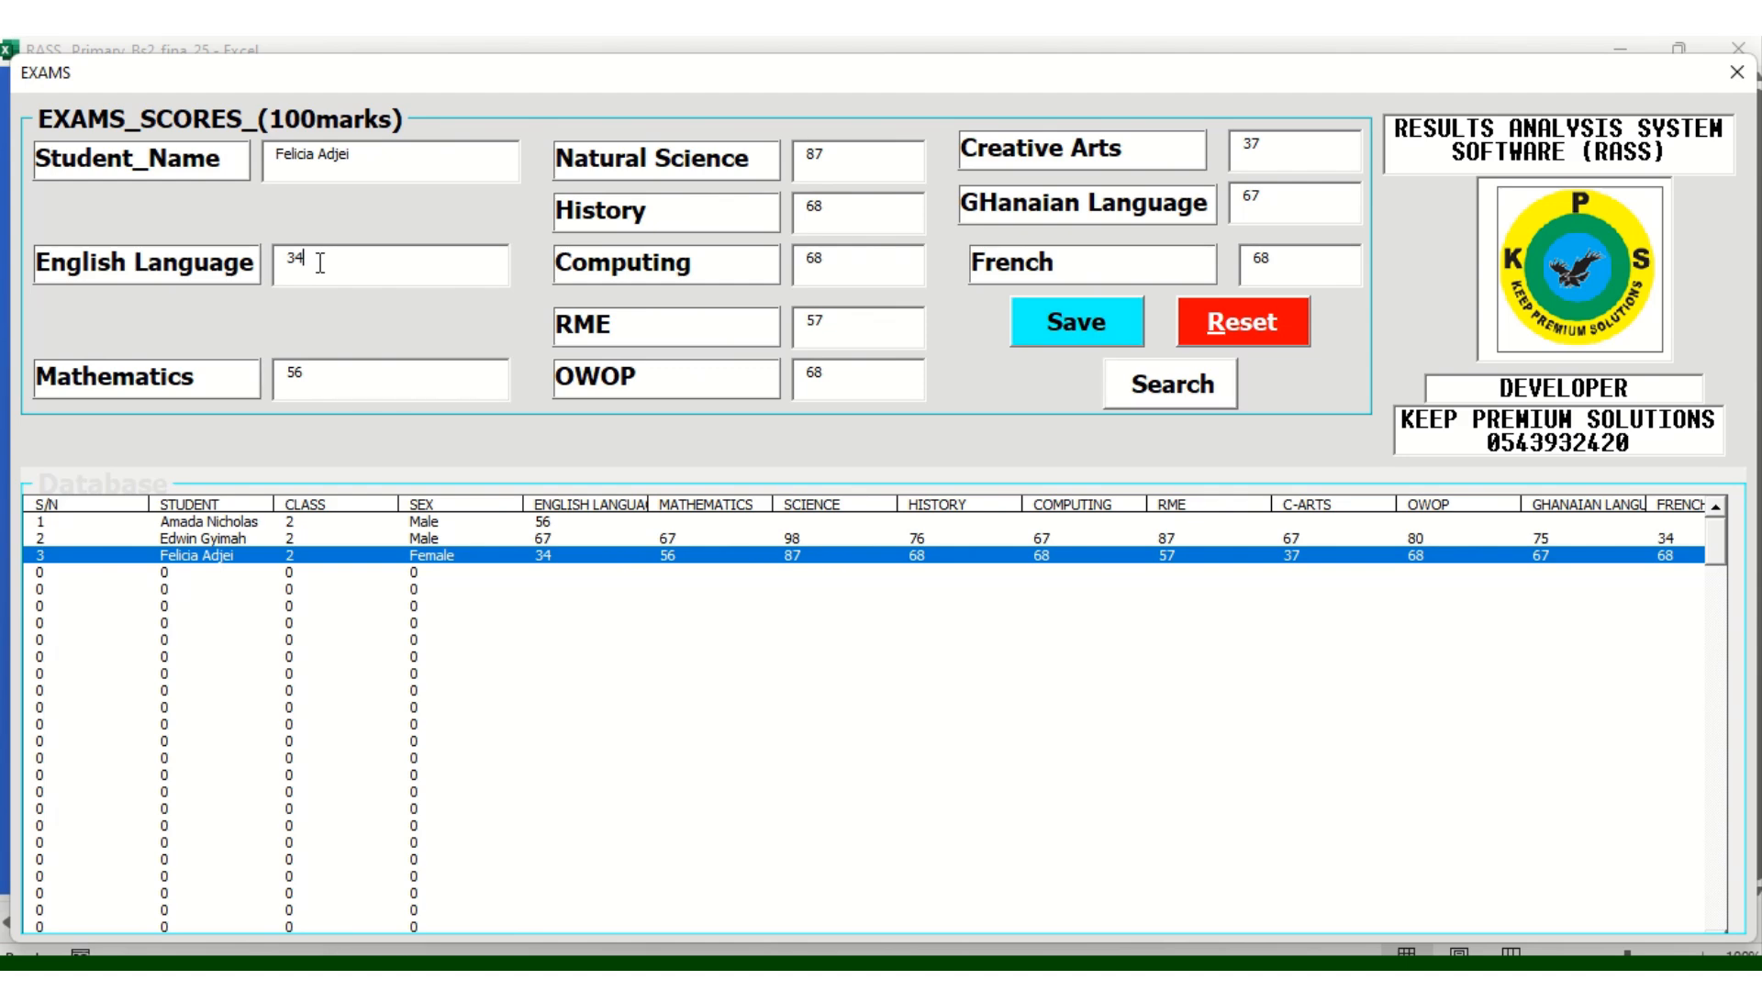
key(BackSpace)
key(BackSpace)
text(68)
key(BackSpace)
key(BackSpace)
text(73)
click(1042, 339)
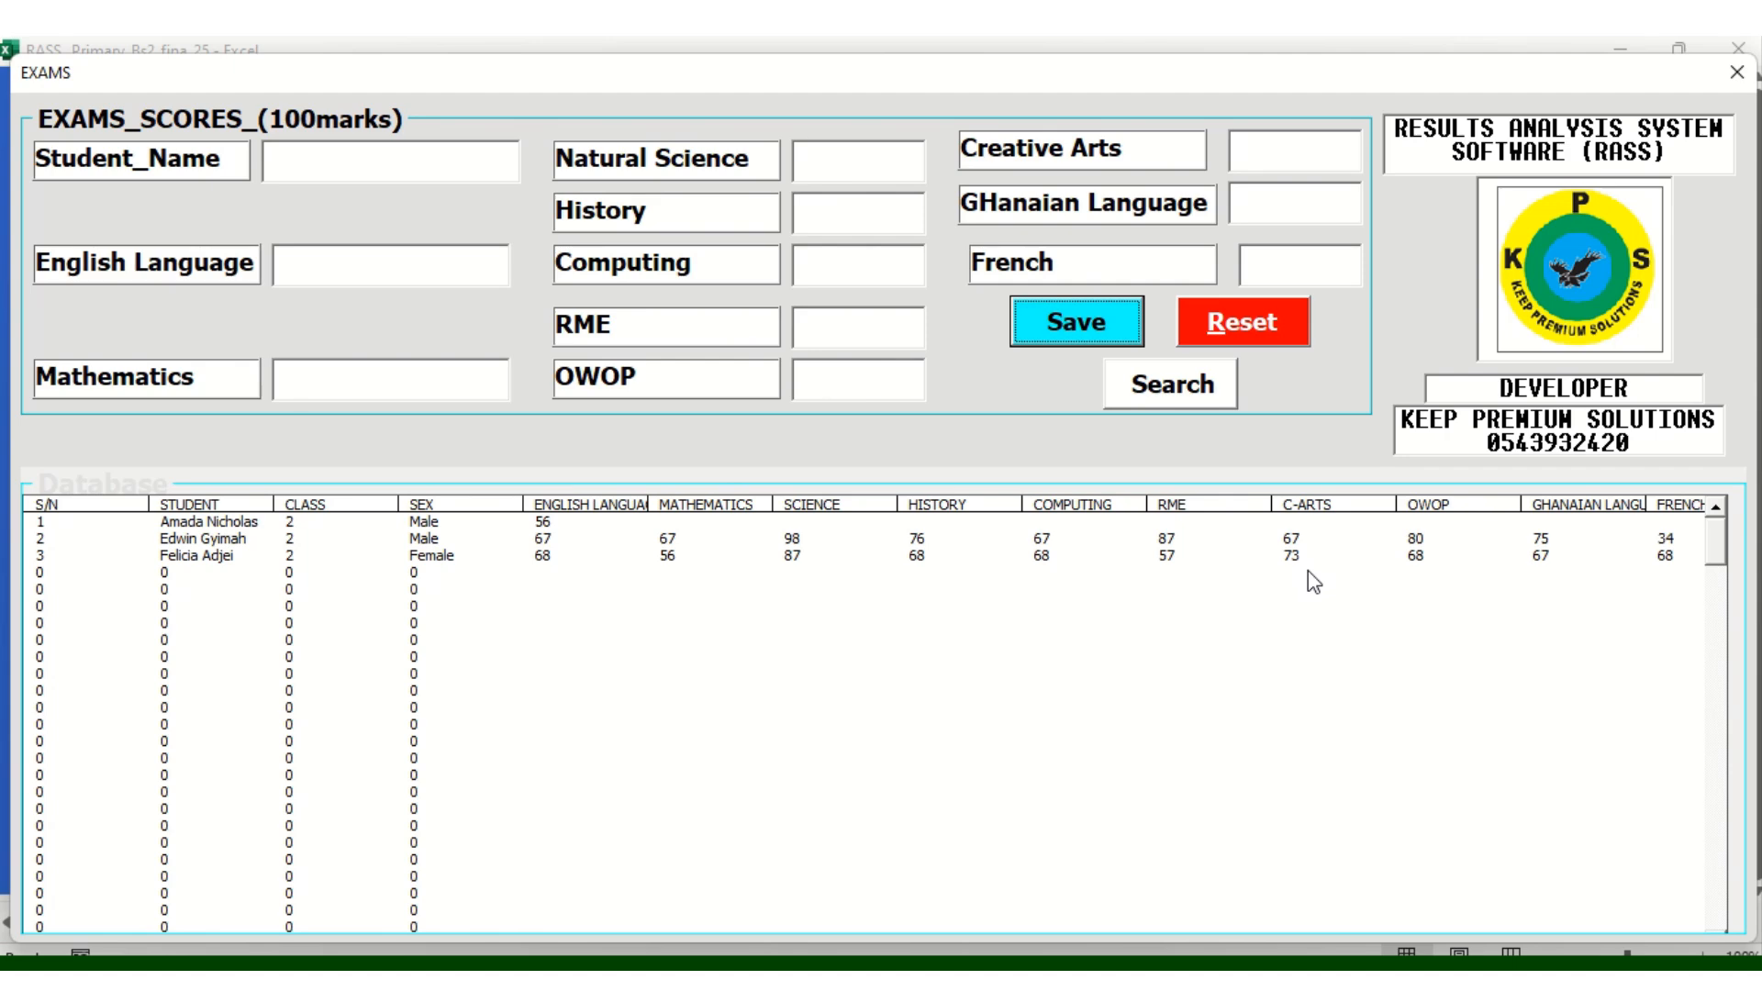
Close the EXAMS form, open the CAT 1 score form and reset it to list the learners
click(1738, 73)
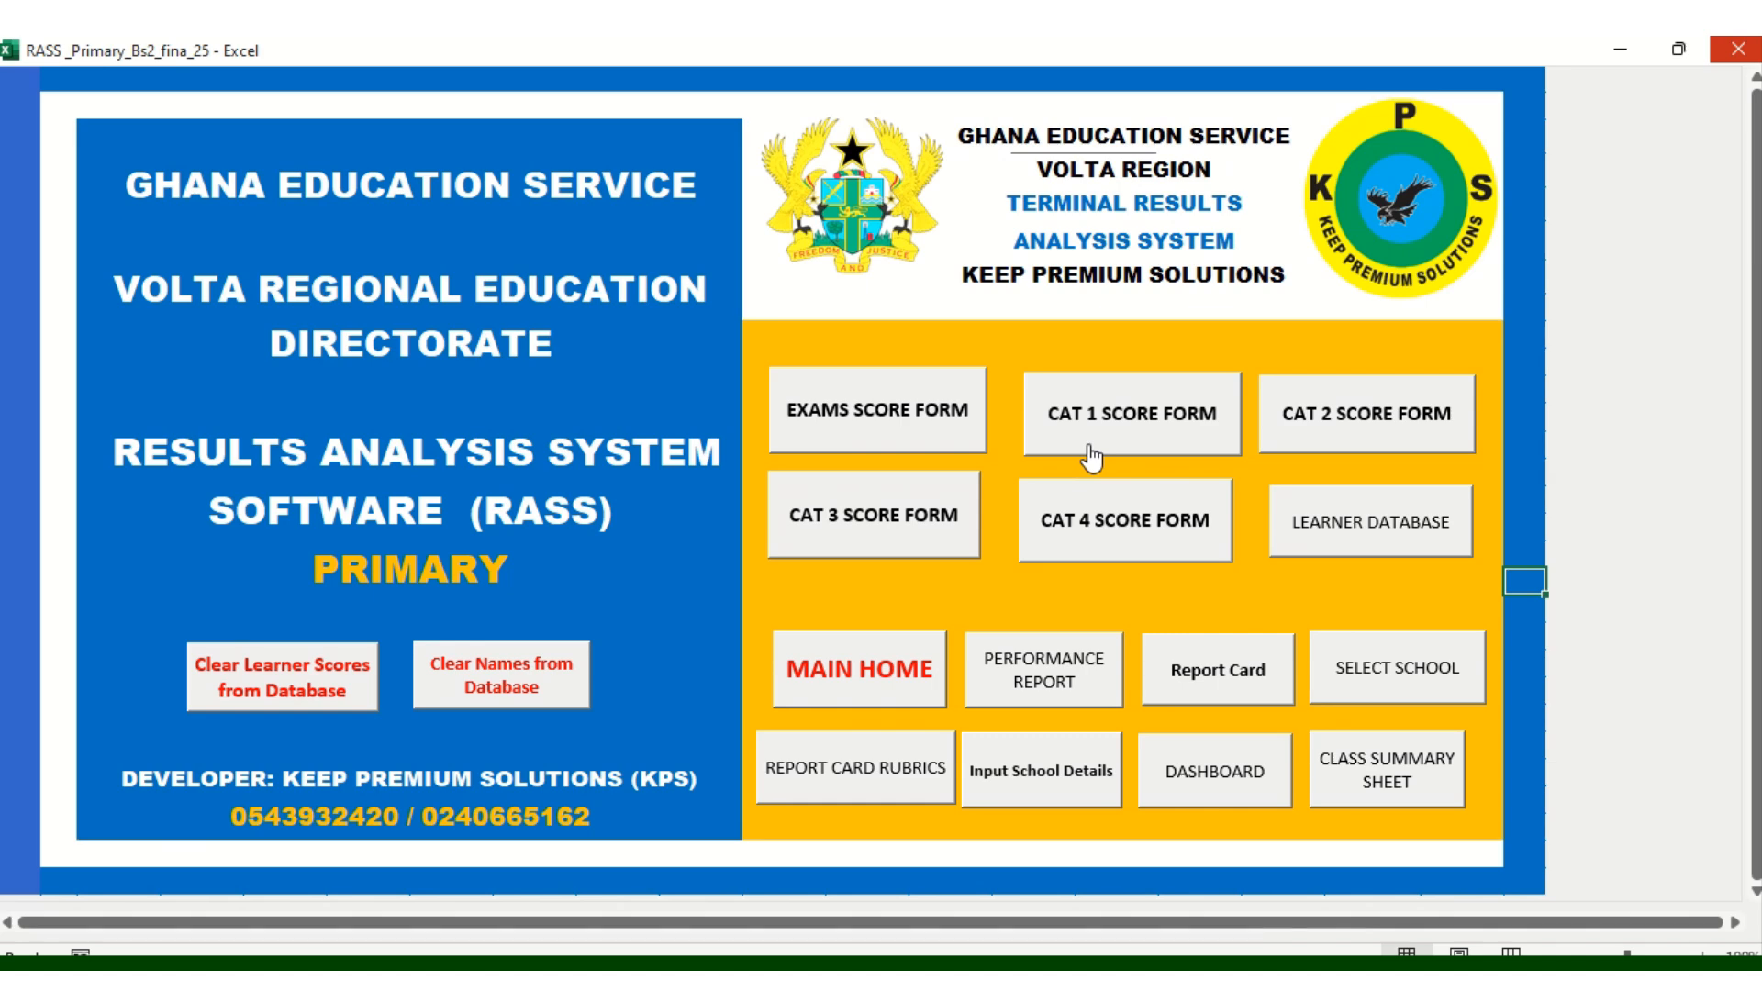
click(1090, 456)
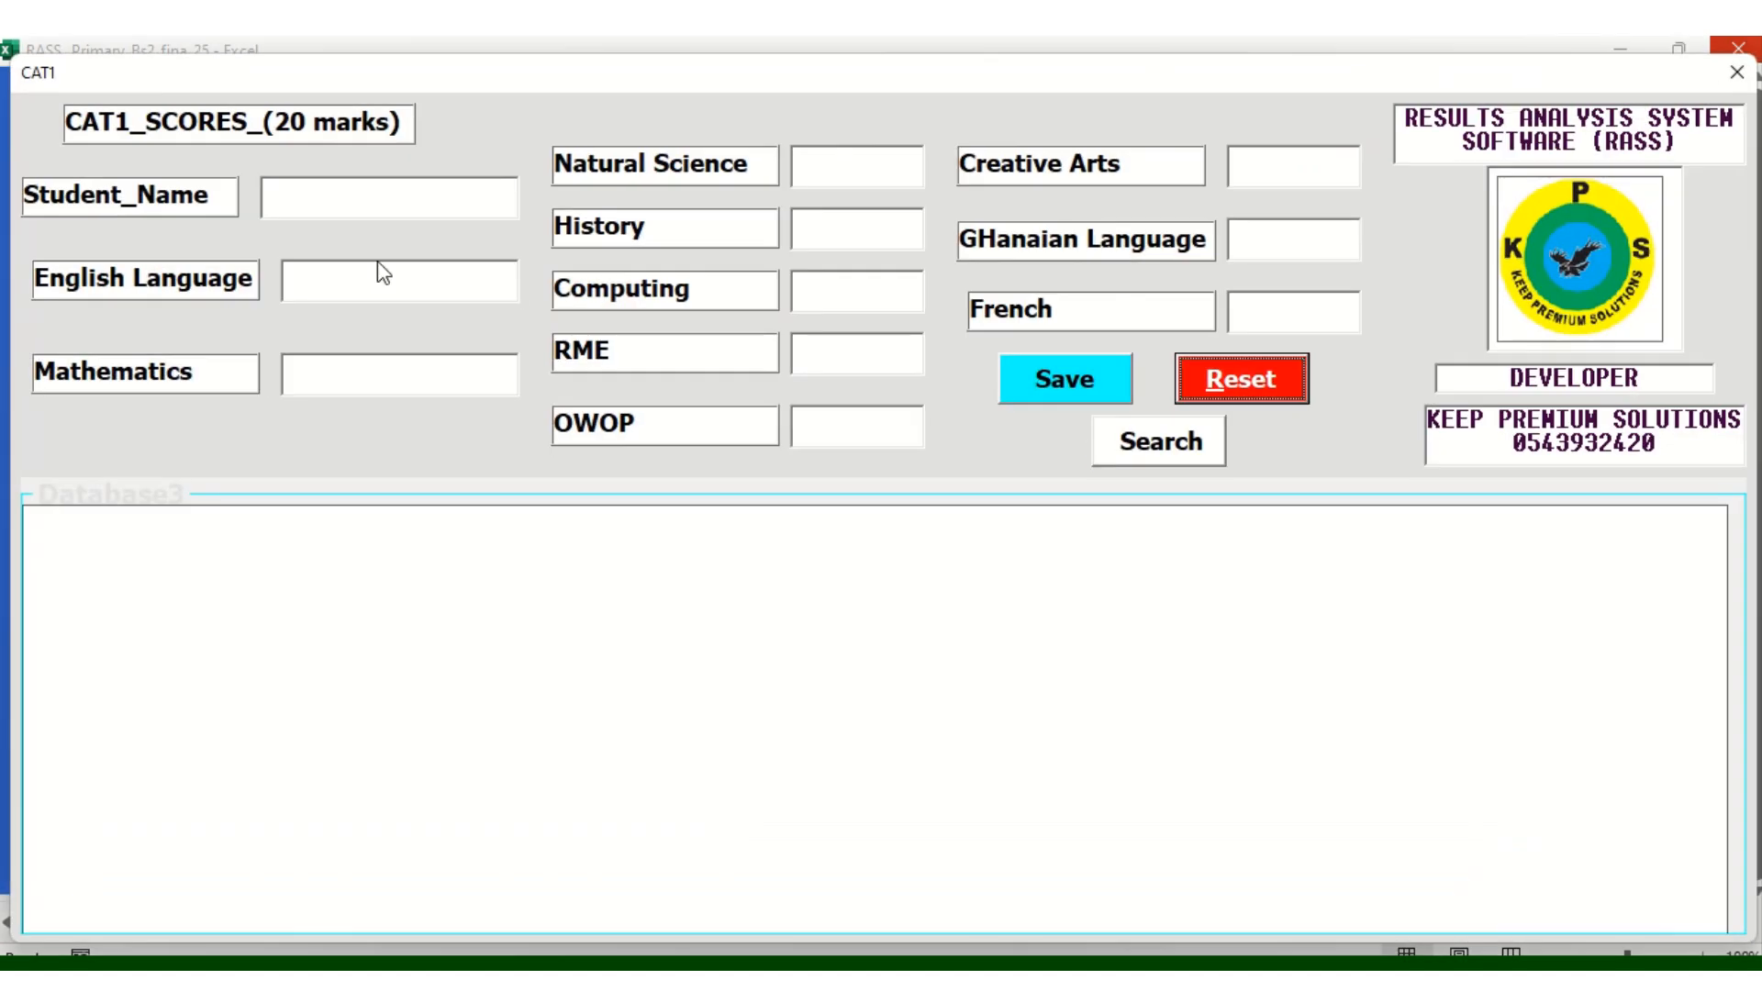
click(1264, 387)
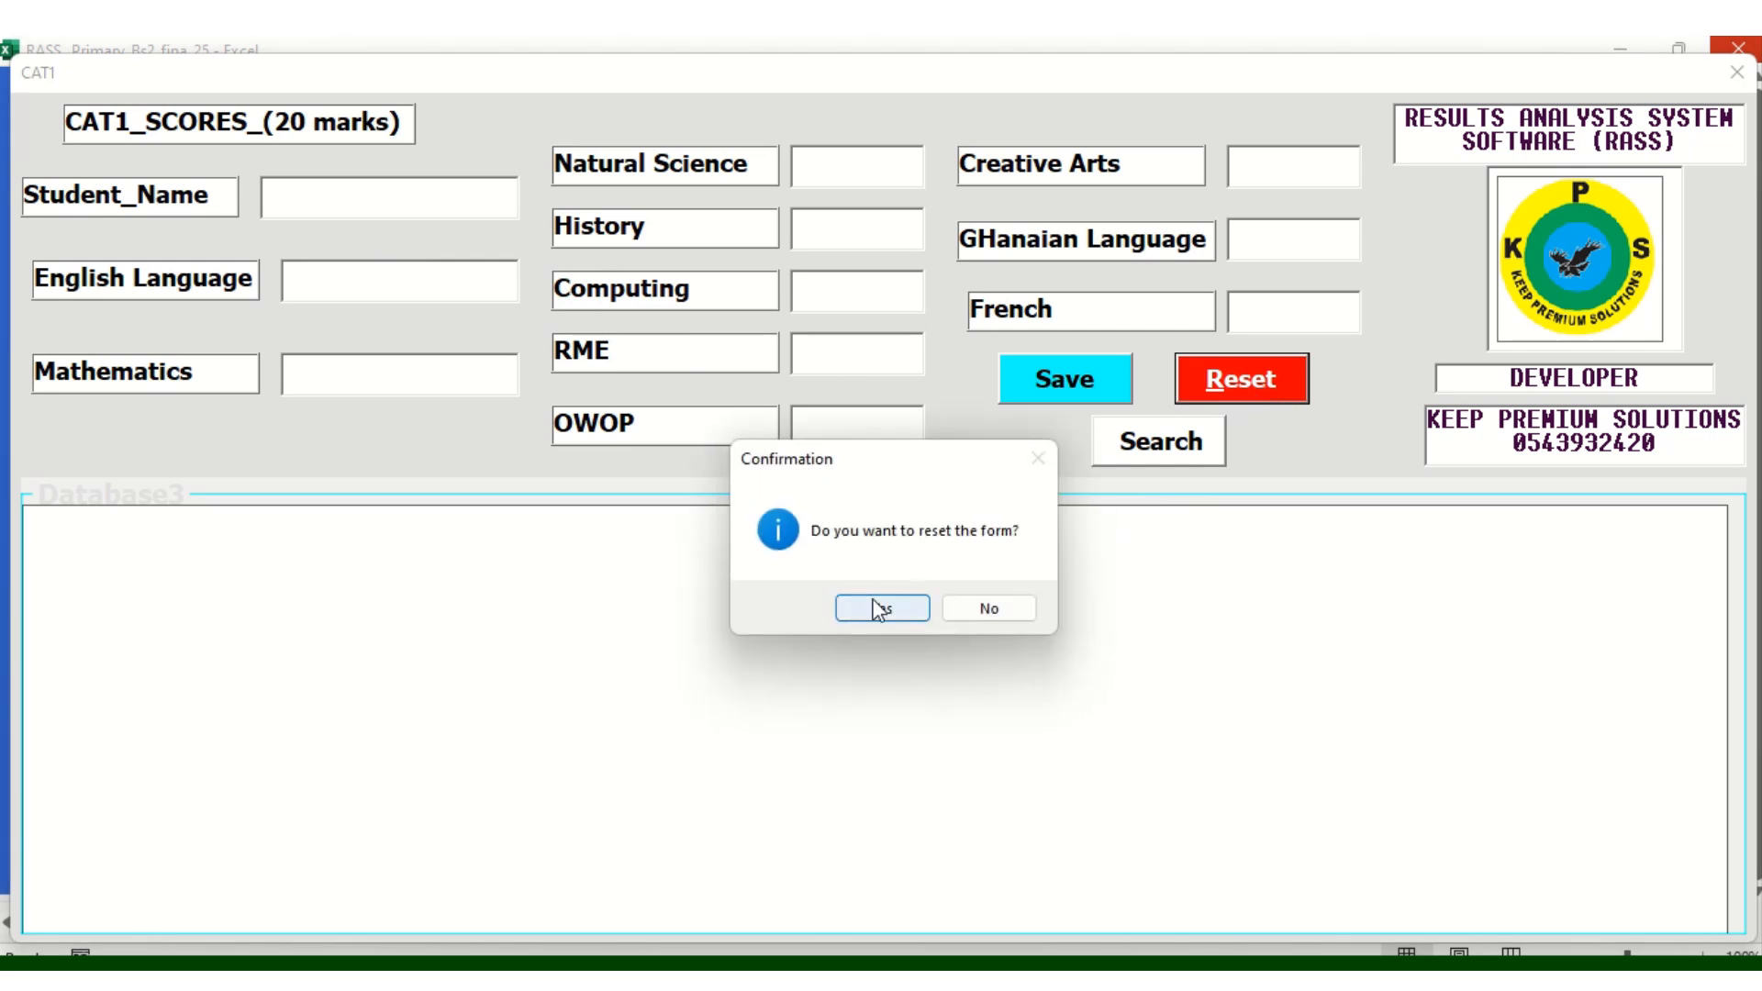
click(872, 609)
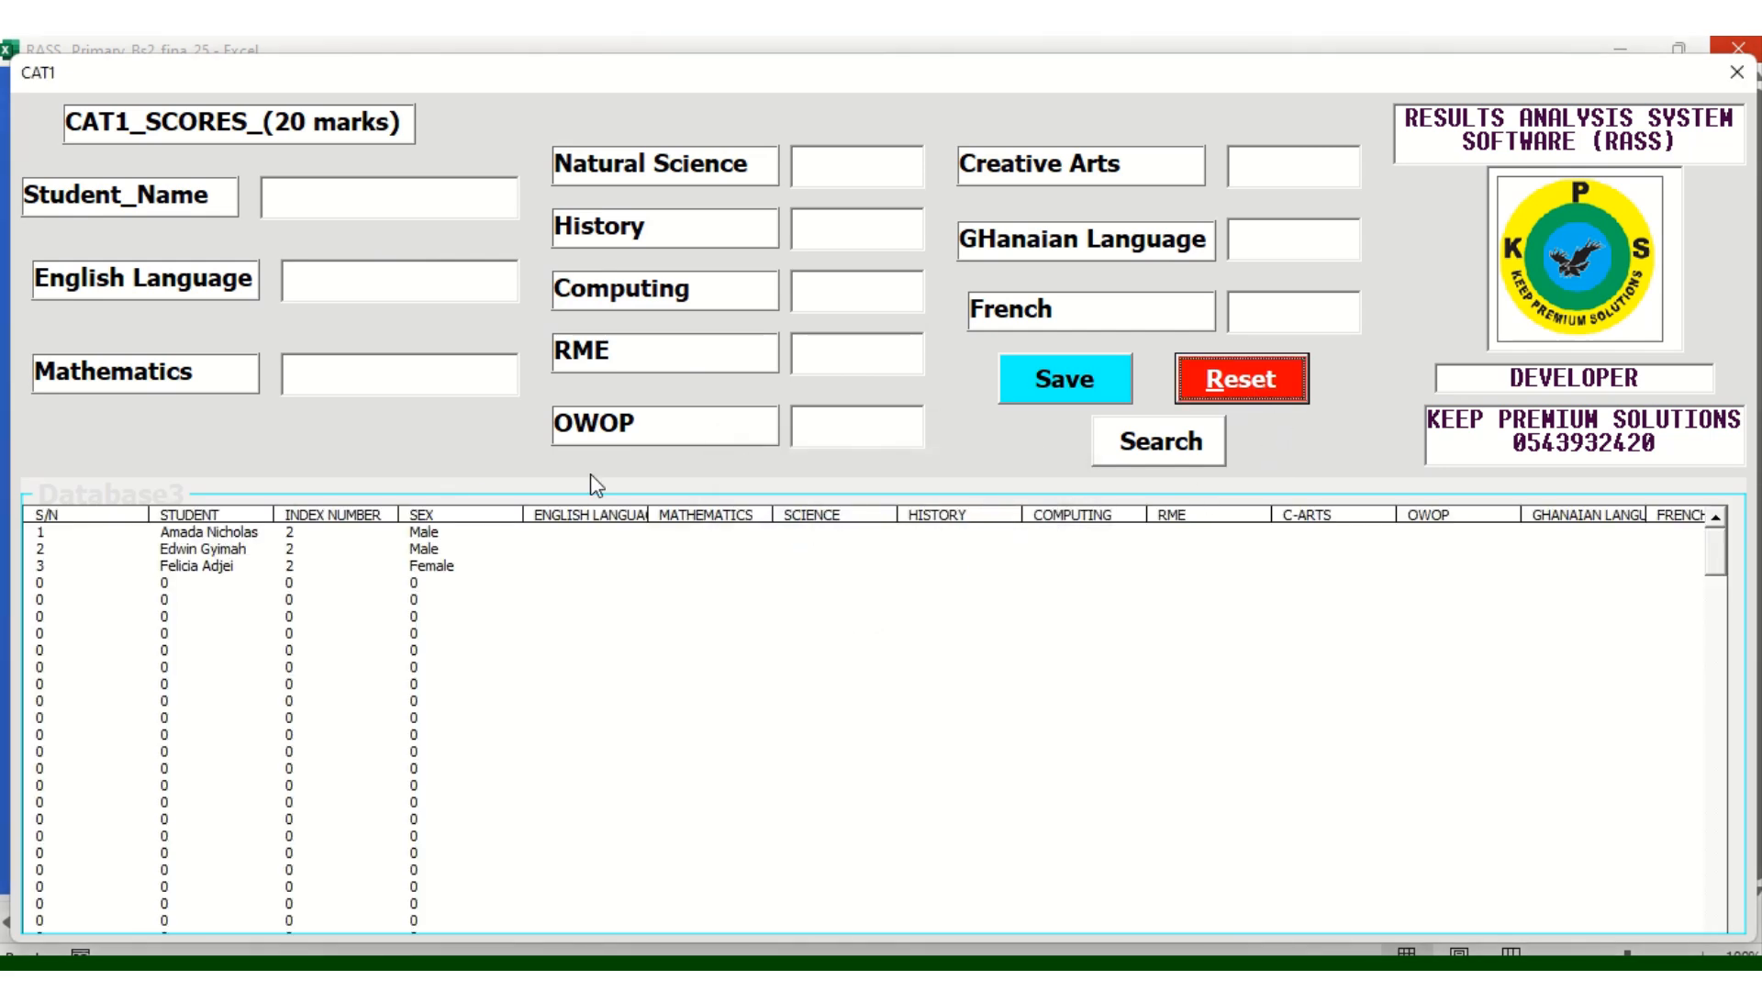
Search for the first learner by name on the CAT1 form
click(293, 202)
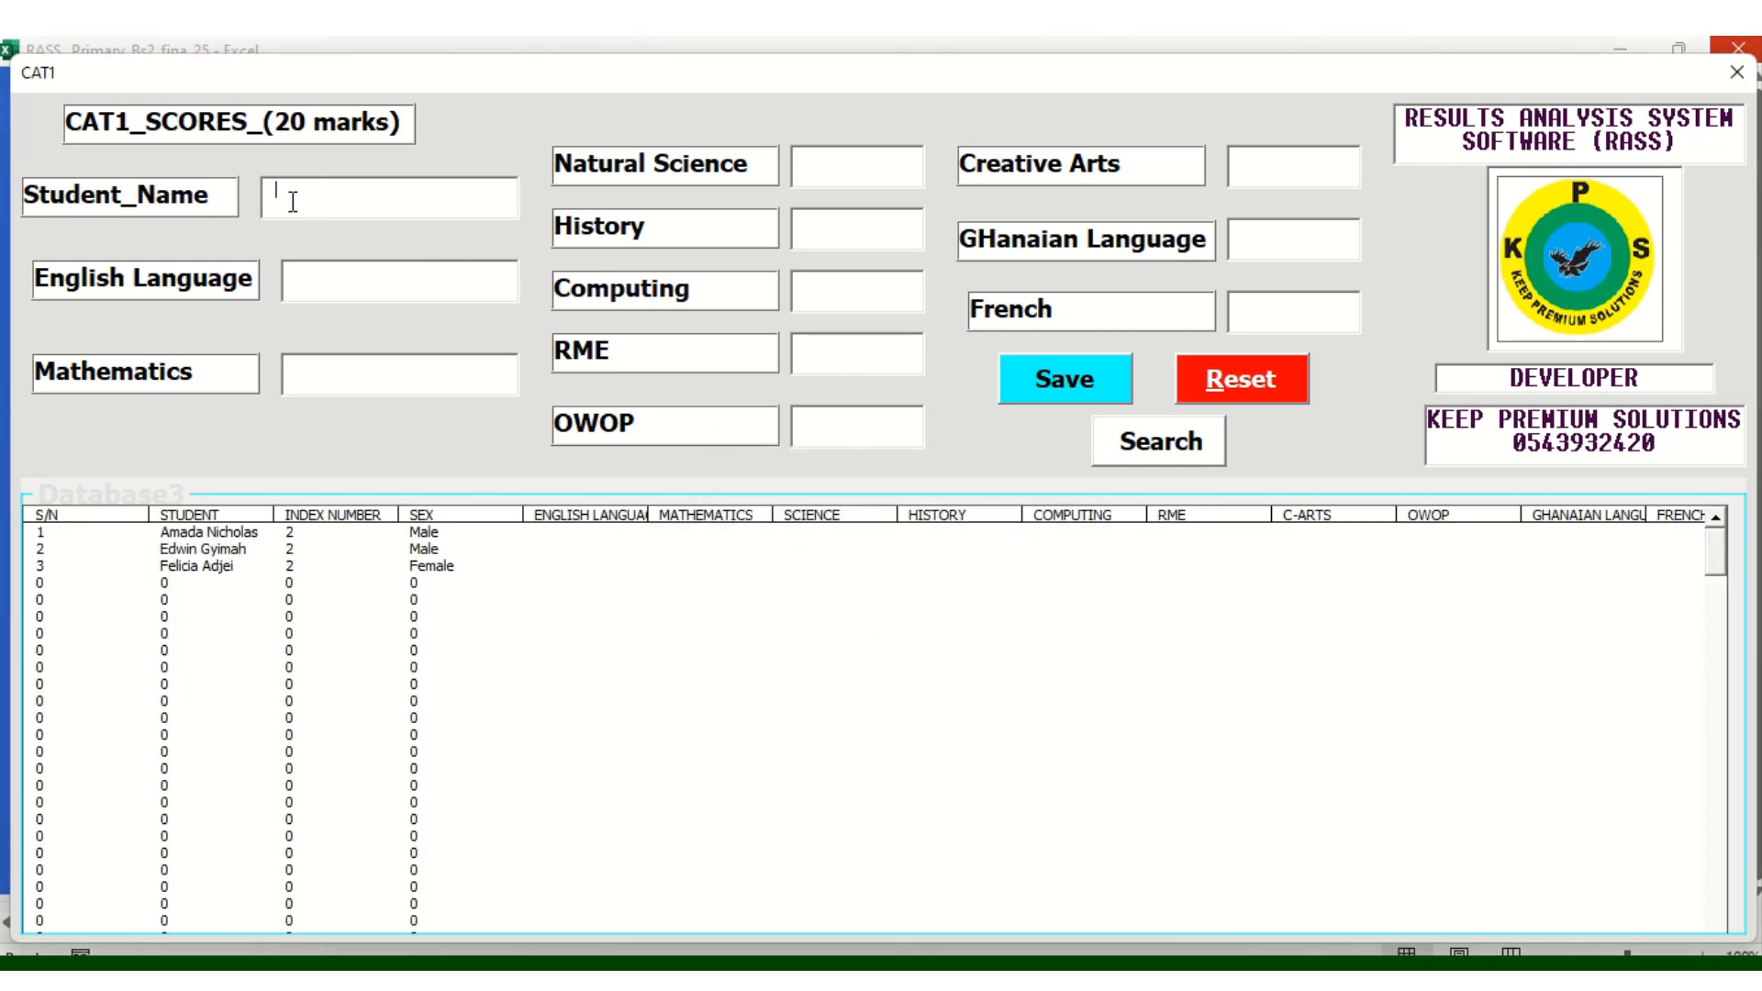
click(1147, 454)
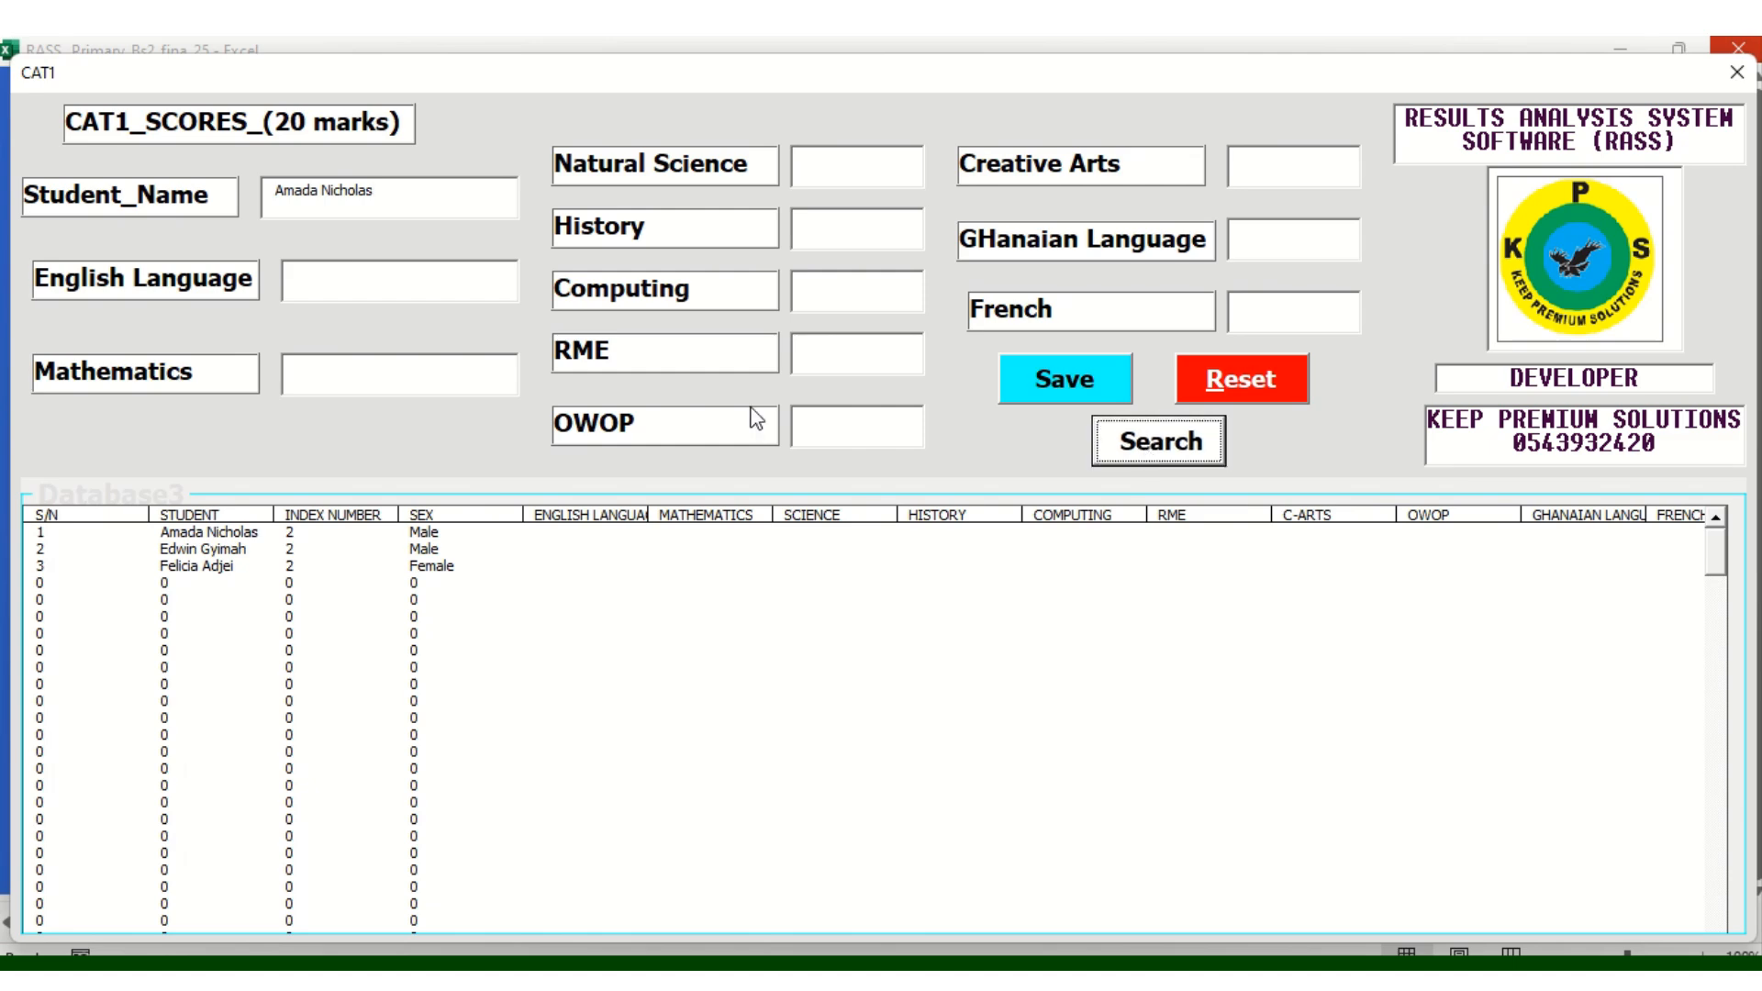
Enter CAT1 marks English Language 9, Mathematics 12, Natural Science 7, History and RME 16
click(308, 286)
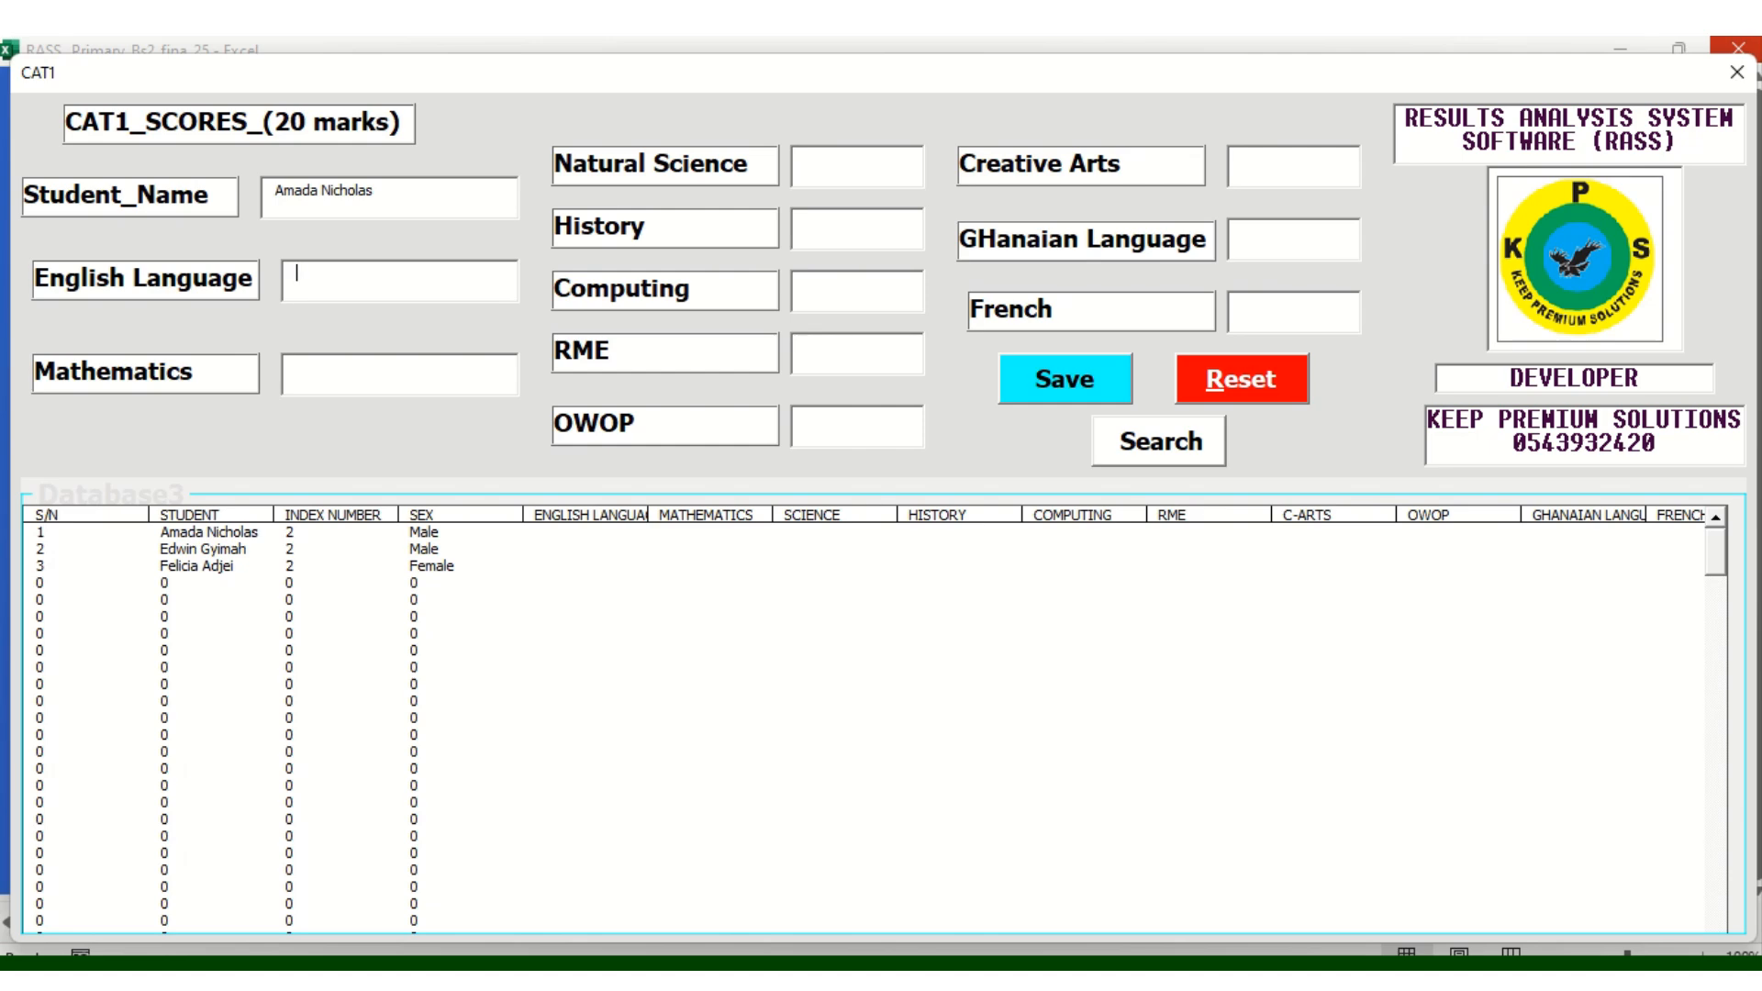
text(09)
click(311, 373)
text(12)
click(840, 173)
text(07)
click(835, 222)
text(20)
text(17)
click(824, 354)
text(16)
Enter the remaining CAT1 marks, Ghanaian Language 13 and French 16, and save them
click(819, 419)
text(1812)
click(1270, 230)
text(21)
key(BackSpace)
key(BackSpace)
text(13)
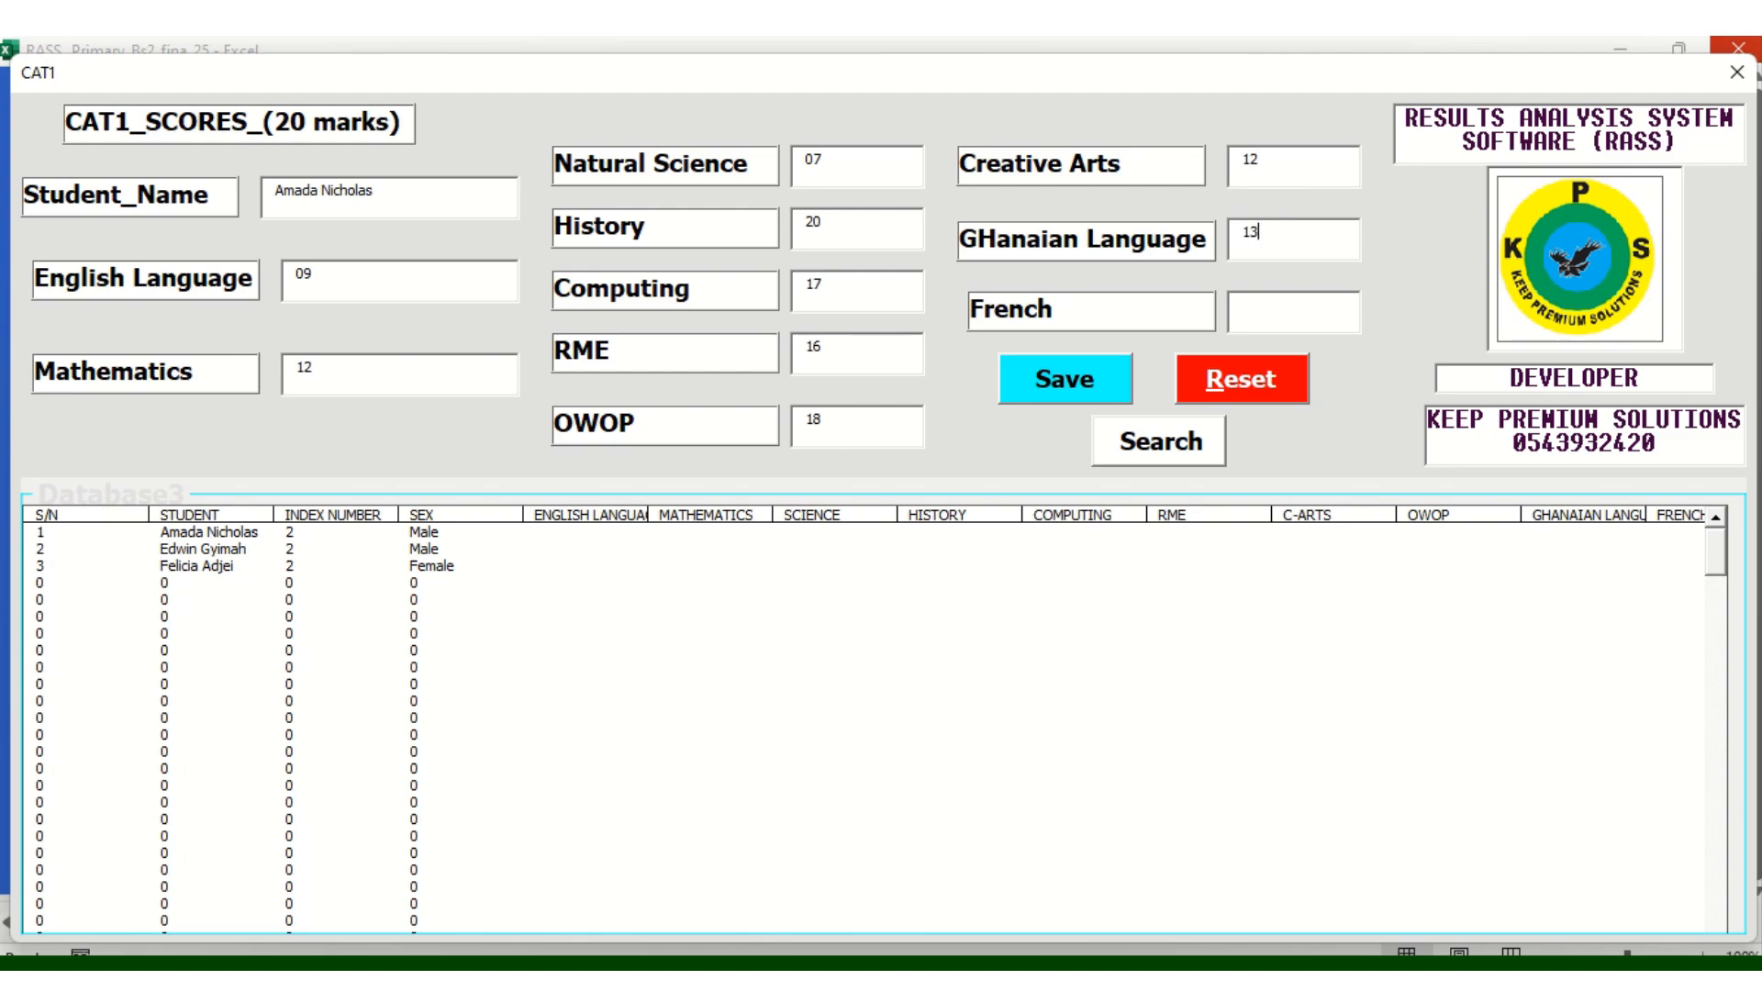
click(1276, 313)
text(16)
click(1086, 382)
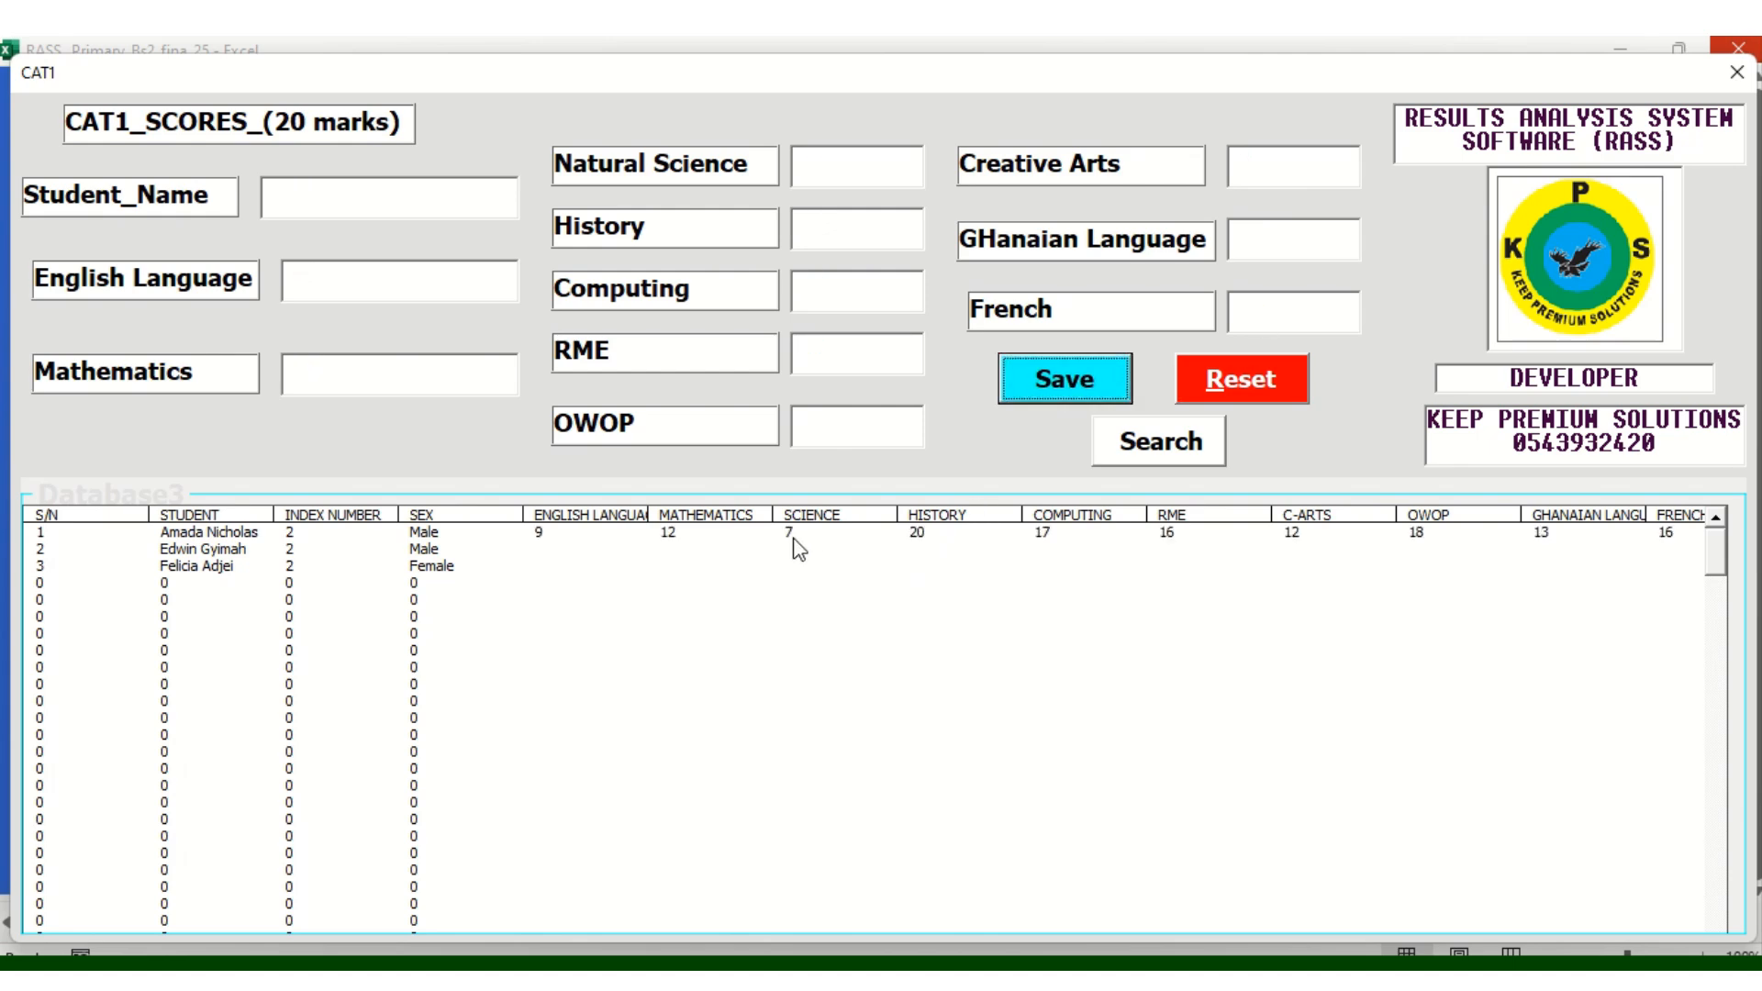
Search for the second learner by name on the CAT1 form
click(223, 532)
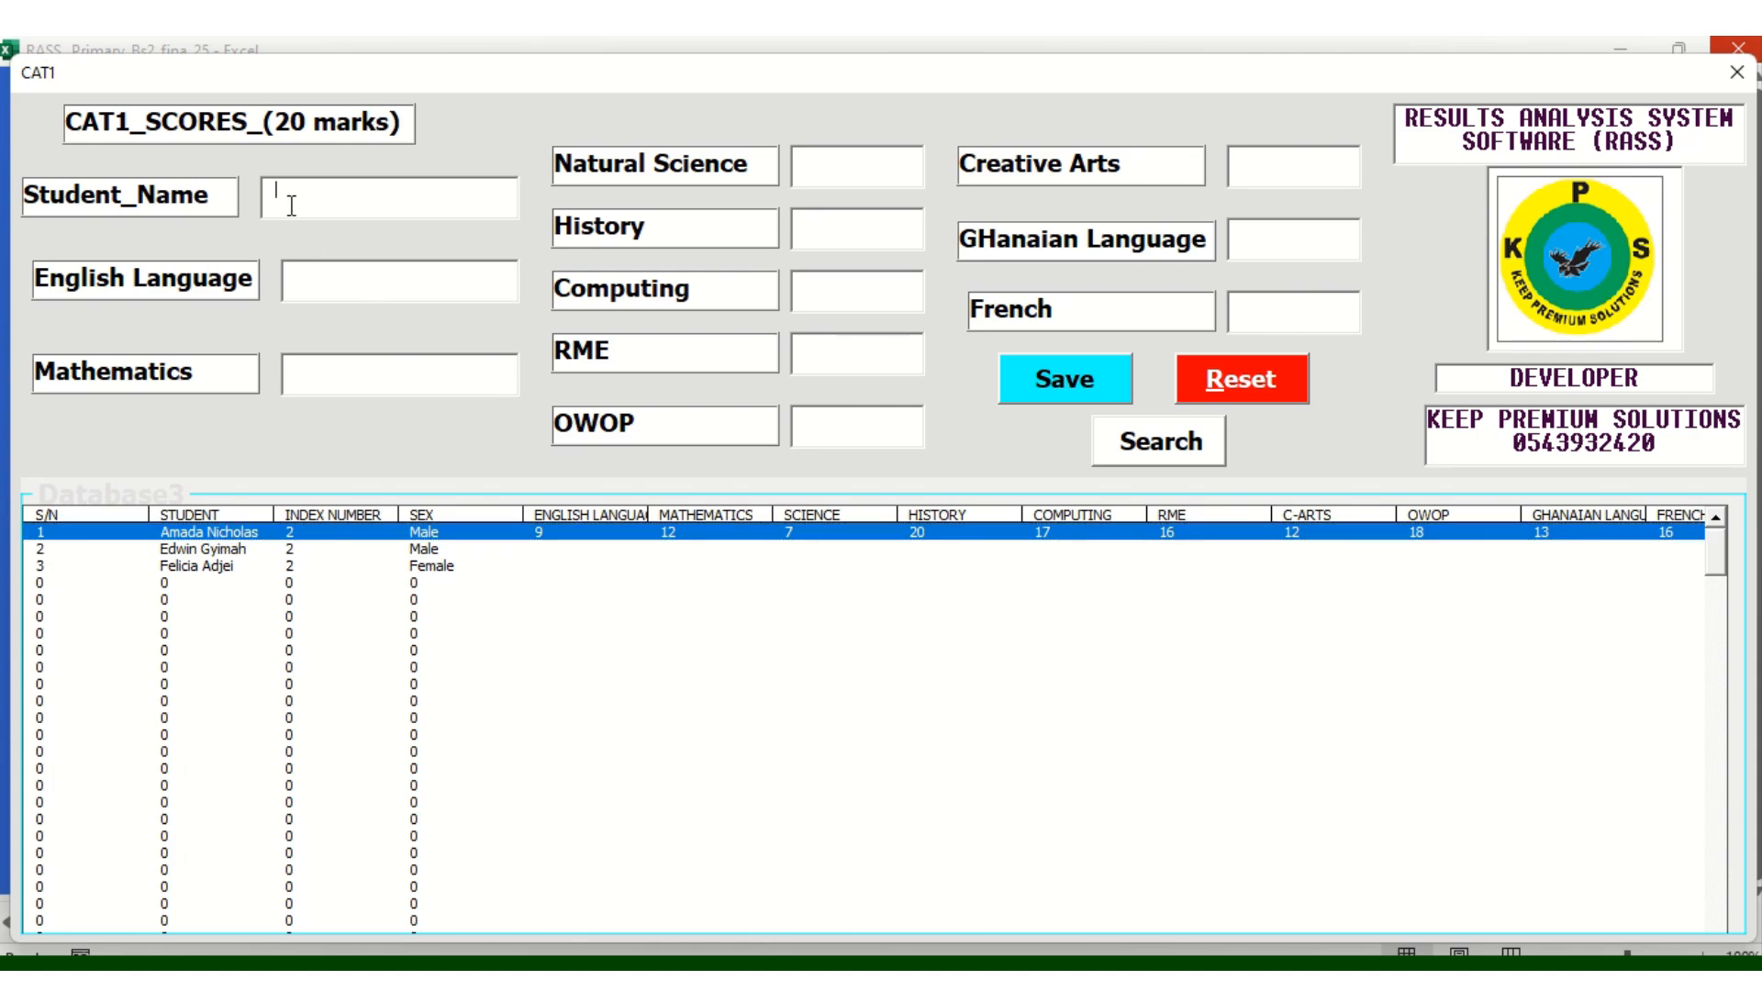
click(1171, 456)
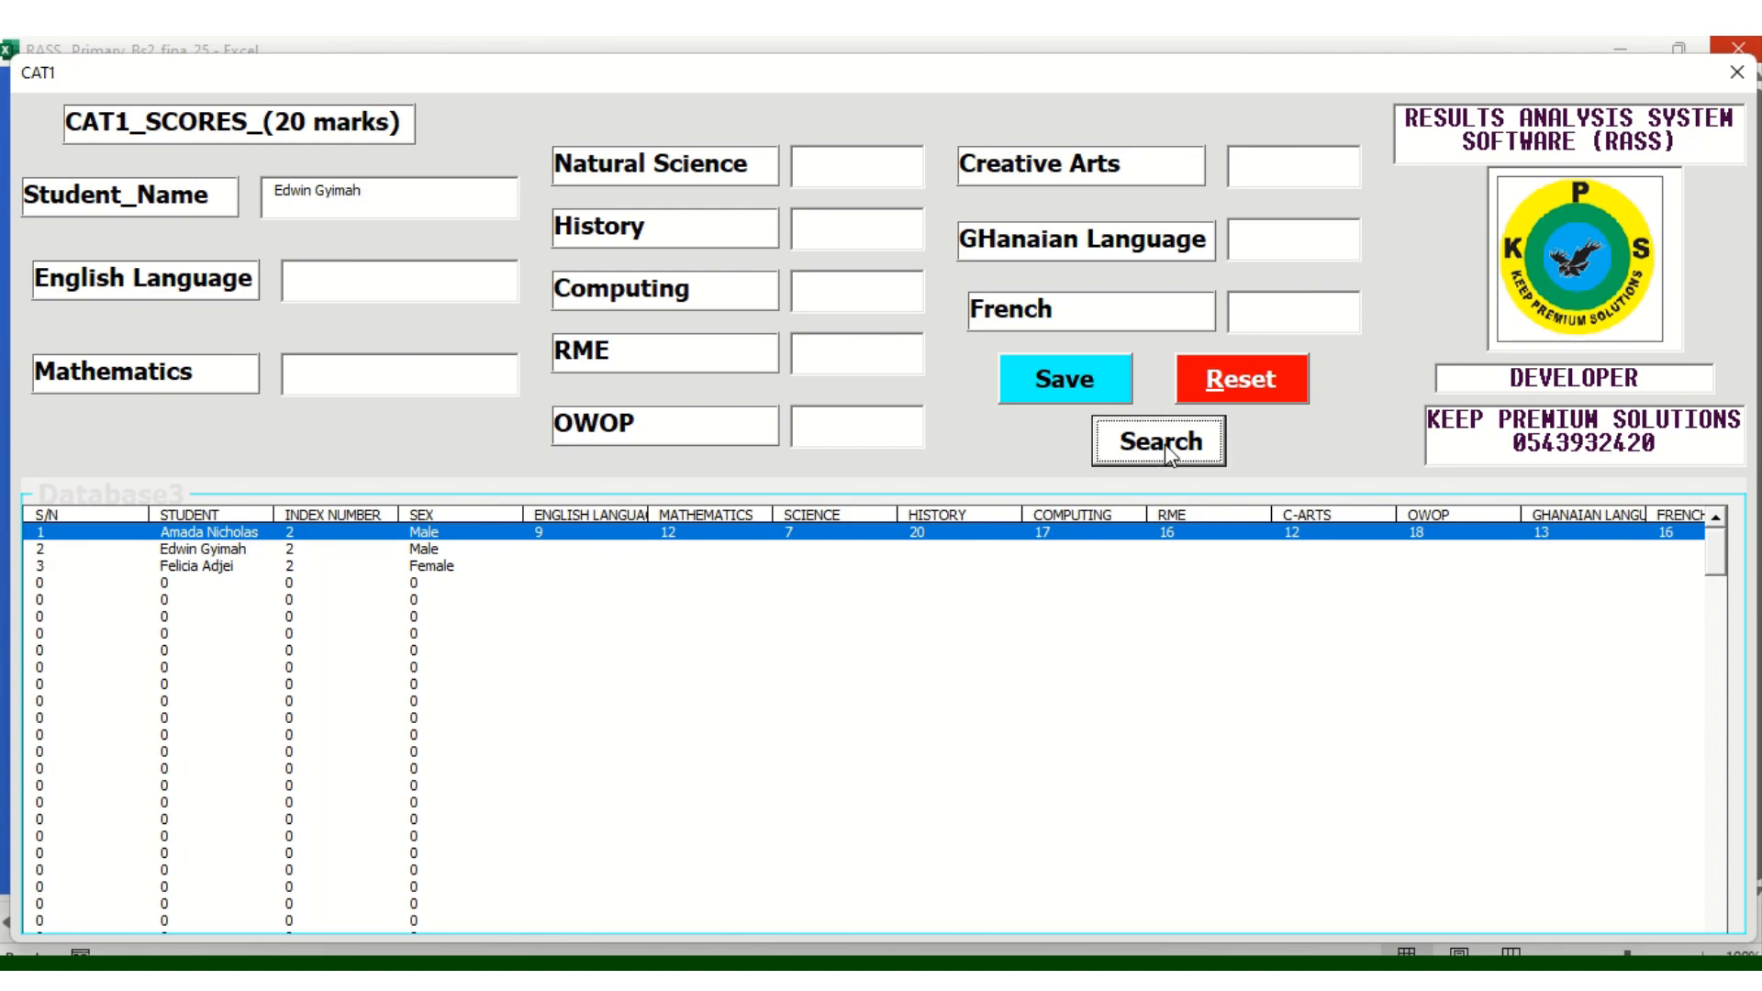
Enter the second learner's CAT1 marks from English Language 20 through RME 17
click(315, 287)
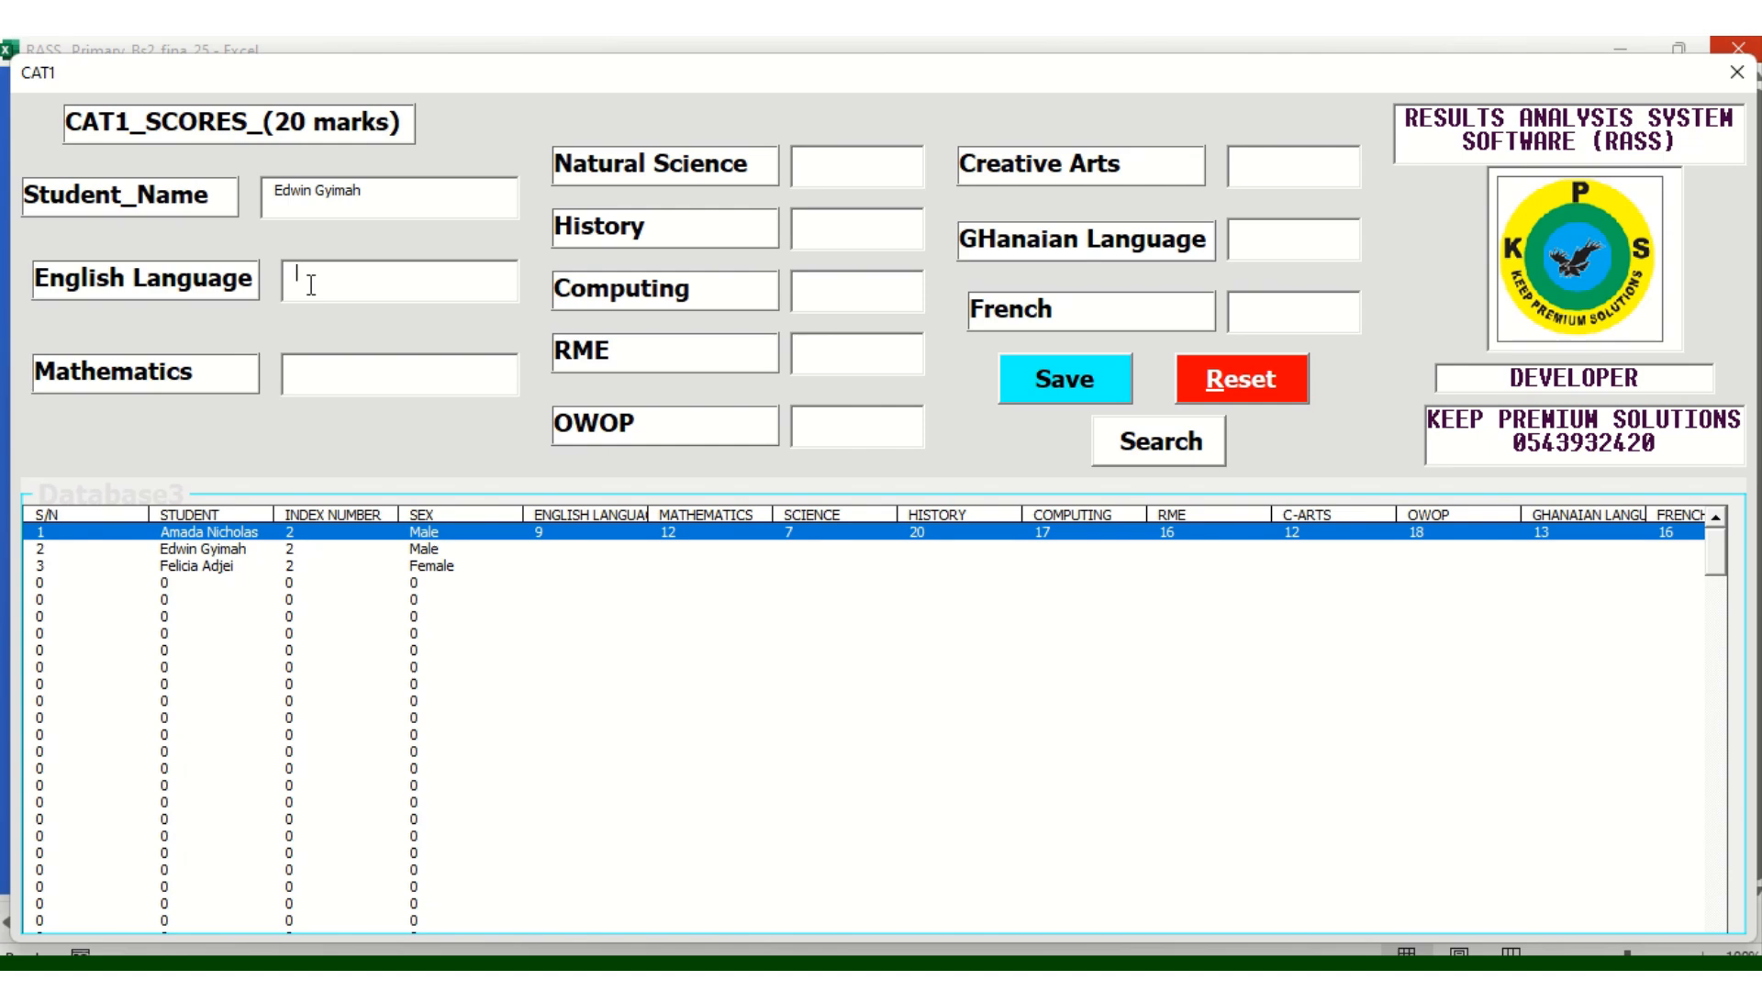
text(2)
text(0)
text(0)
text(9)
click(843, 170)
text(08)
text(13)
text(6)
key(BackSpace)
text(16)
click(819, 366)
text(17)
Enter OWOP 18, Creative Arts 19 and the Ghanaian Language mark, then save the CAT1 scores
click(816, 417)
text(18)
click(1266, 156)
text(19)
click(1257, 228)
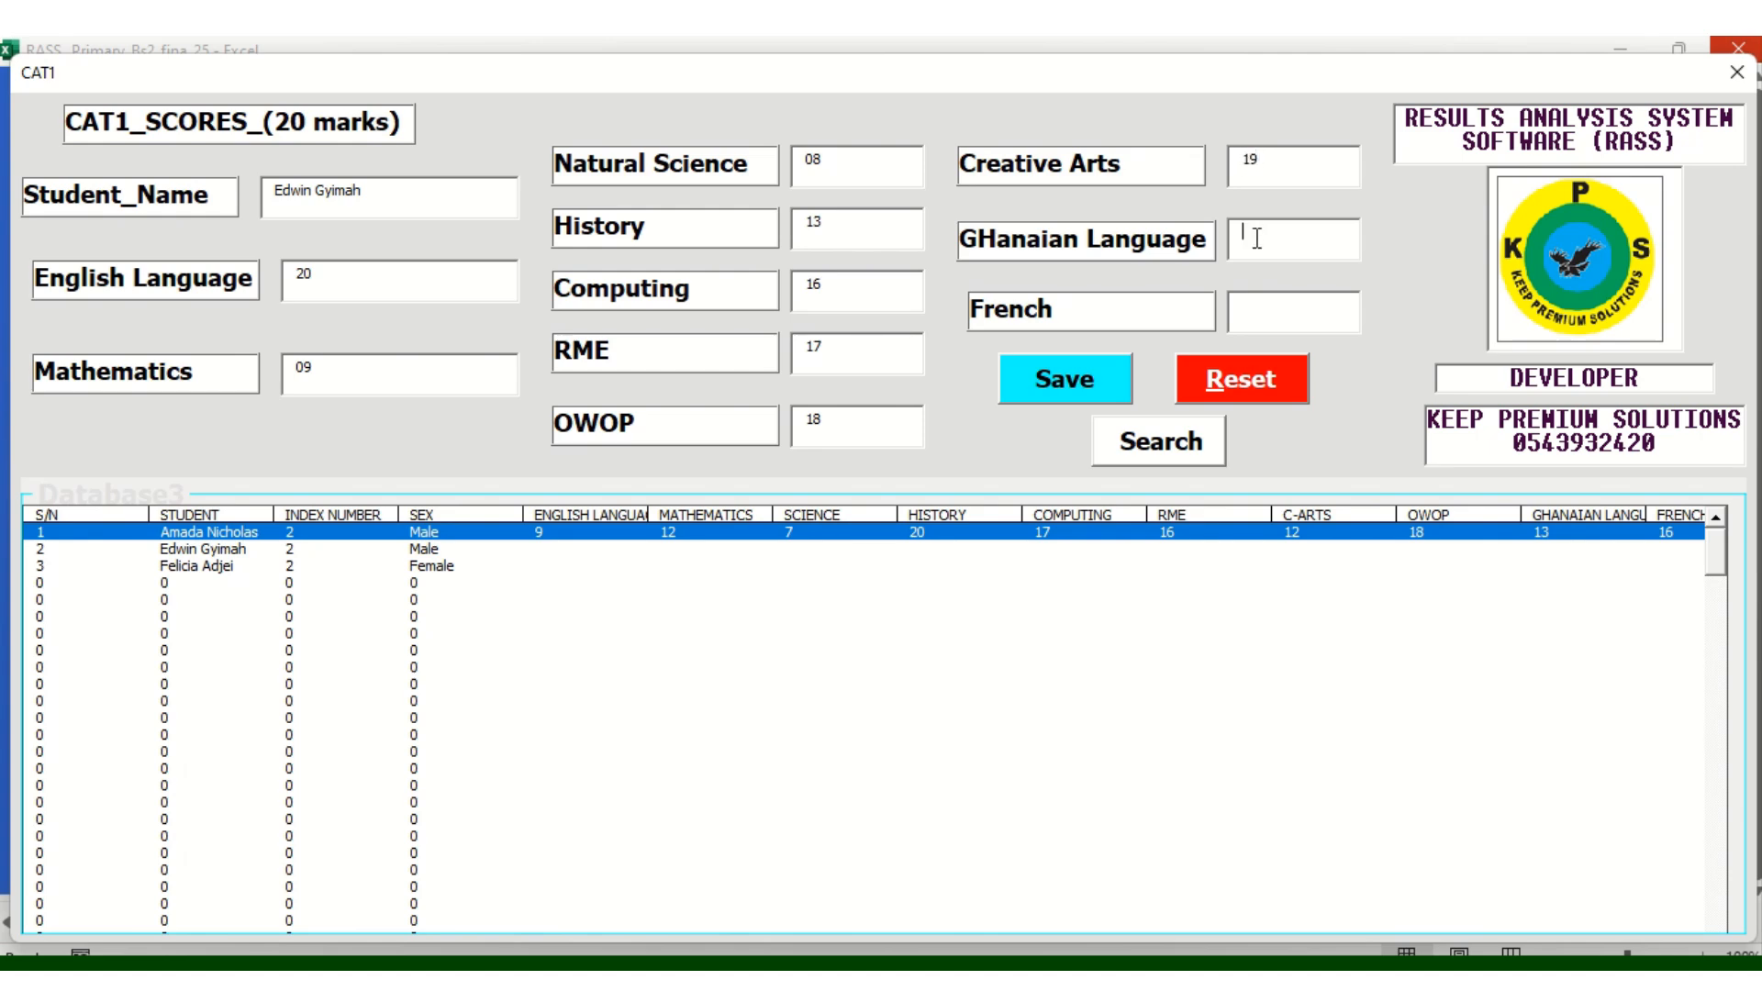
text(20)
text(14)
click(1082, 399)
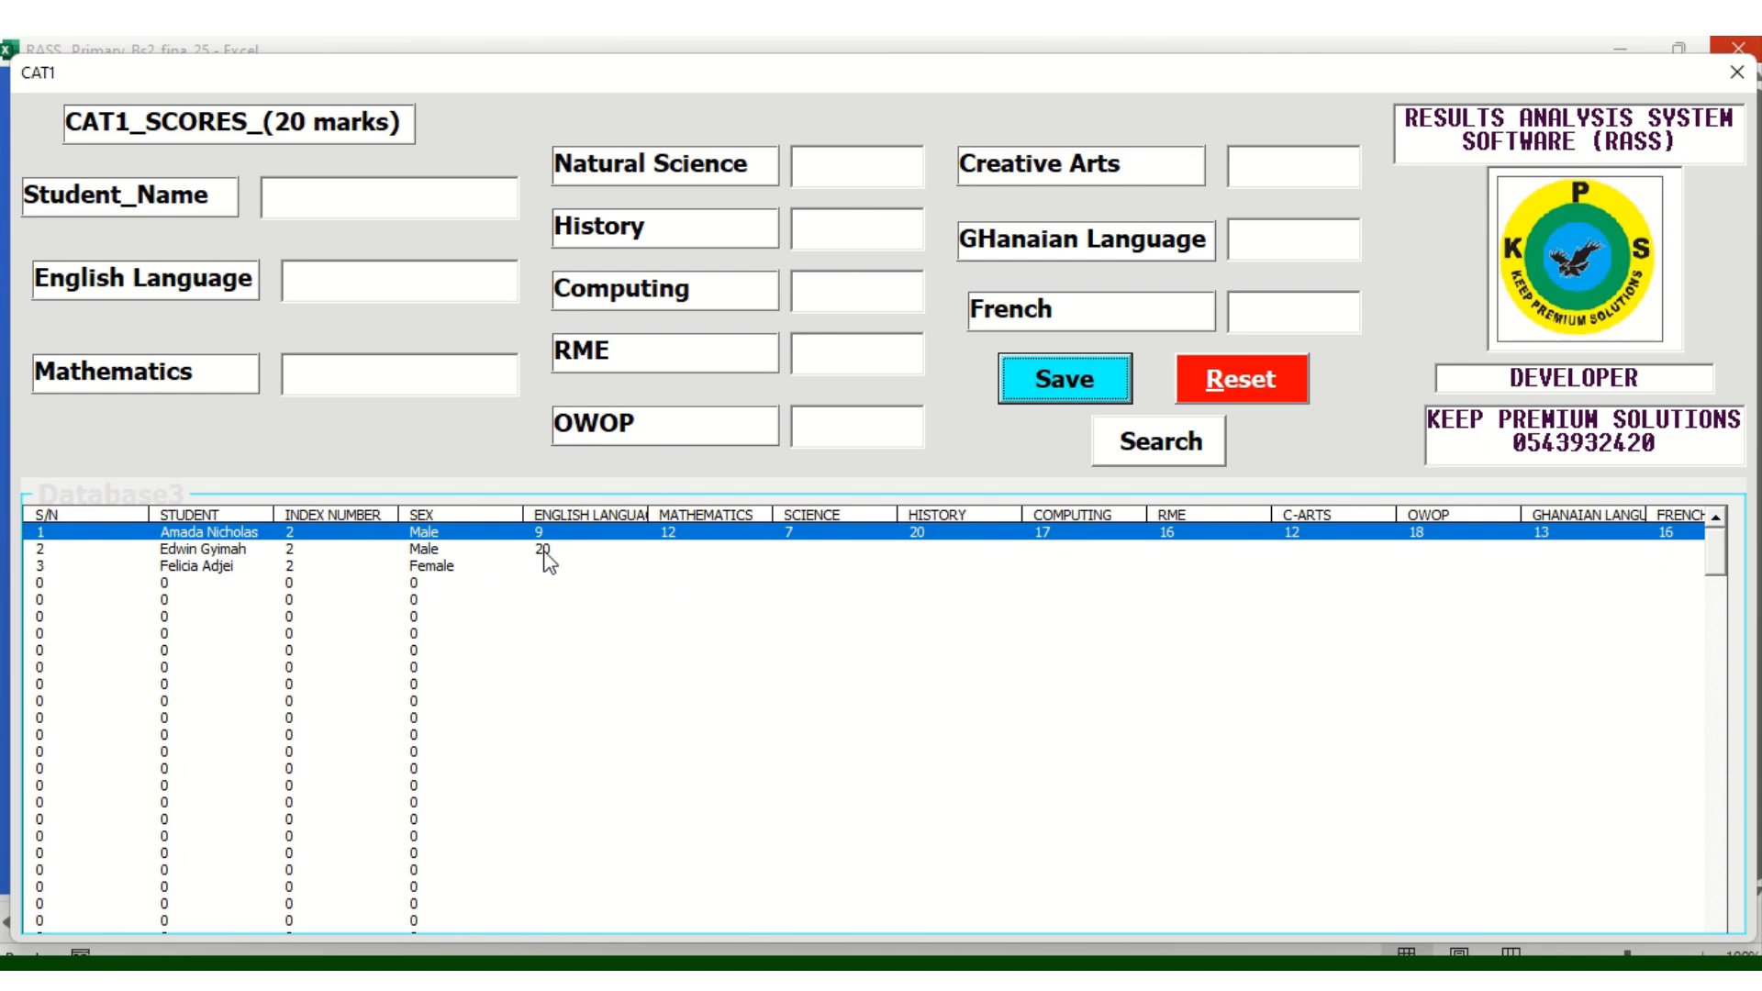
Search for the third learner by name on the CAT1 form
click(417, 553)
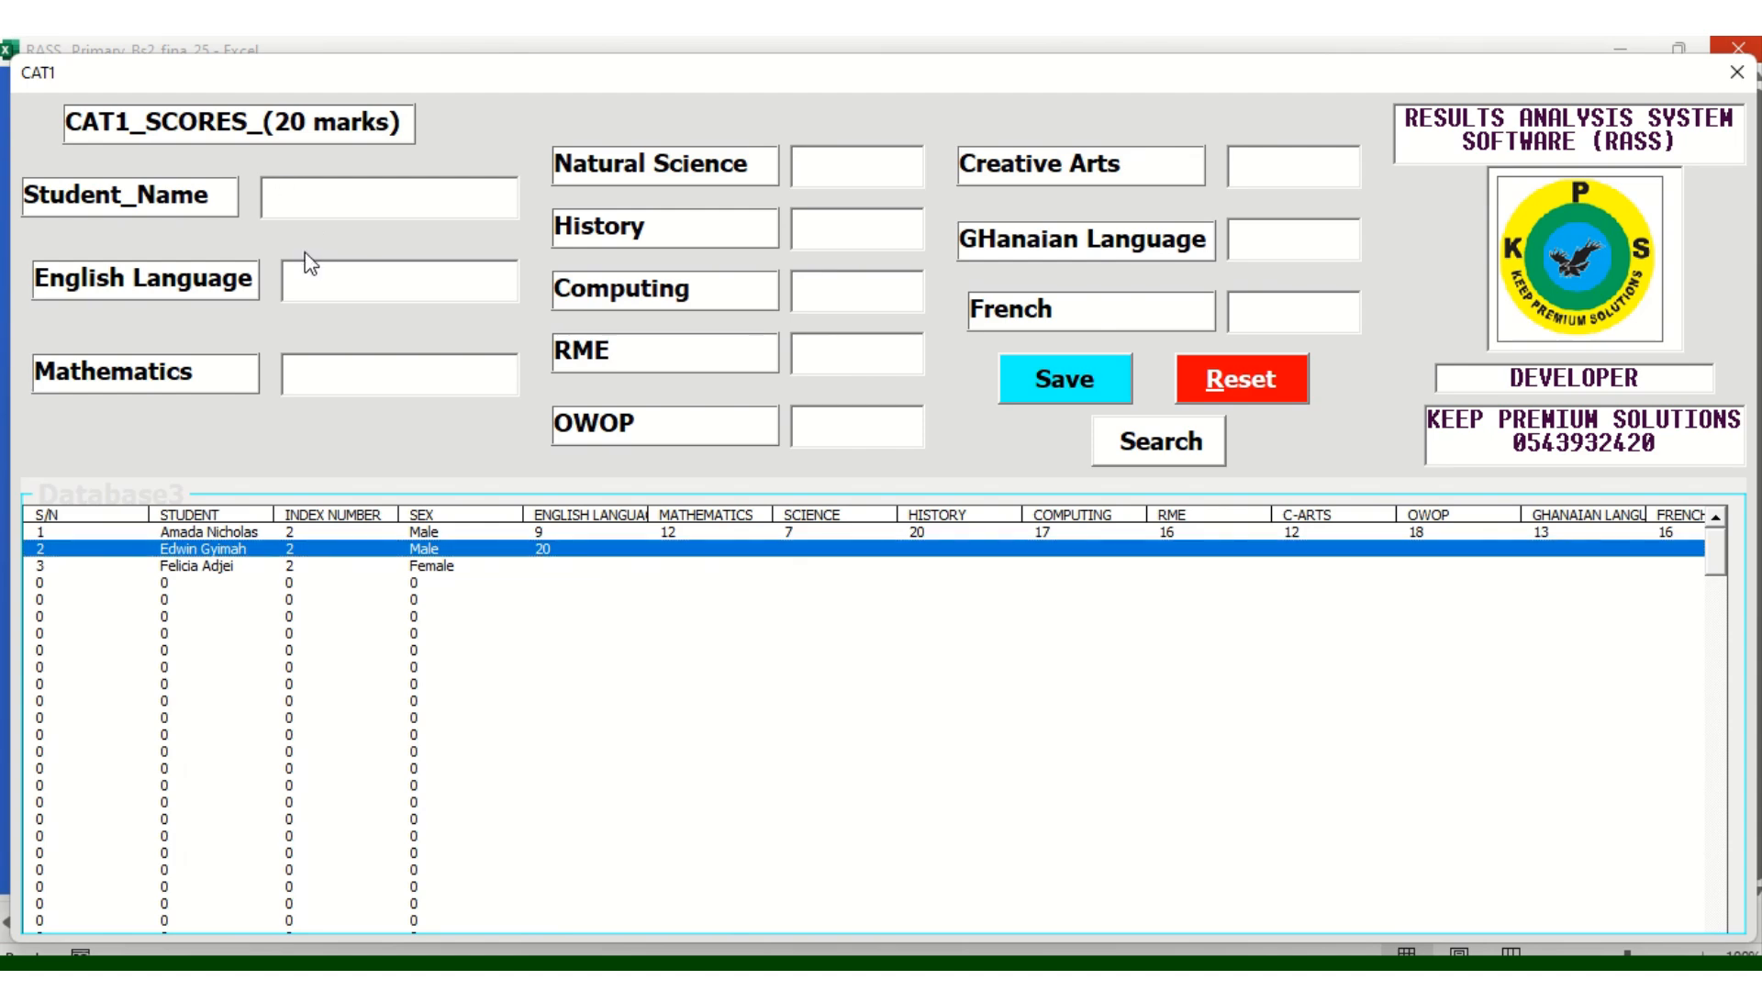
click(1169, 445)
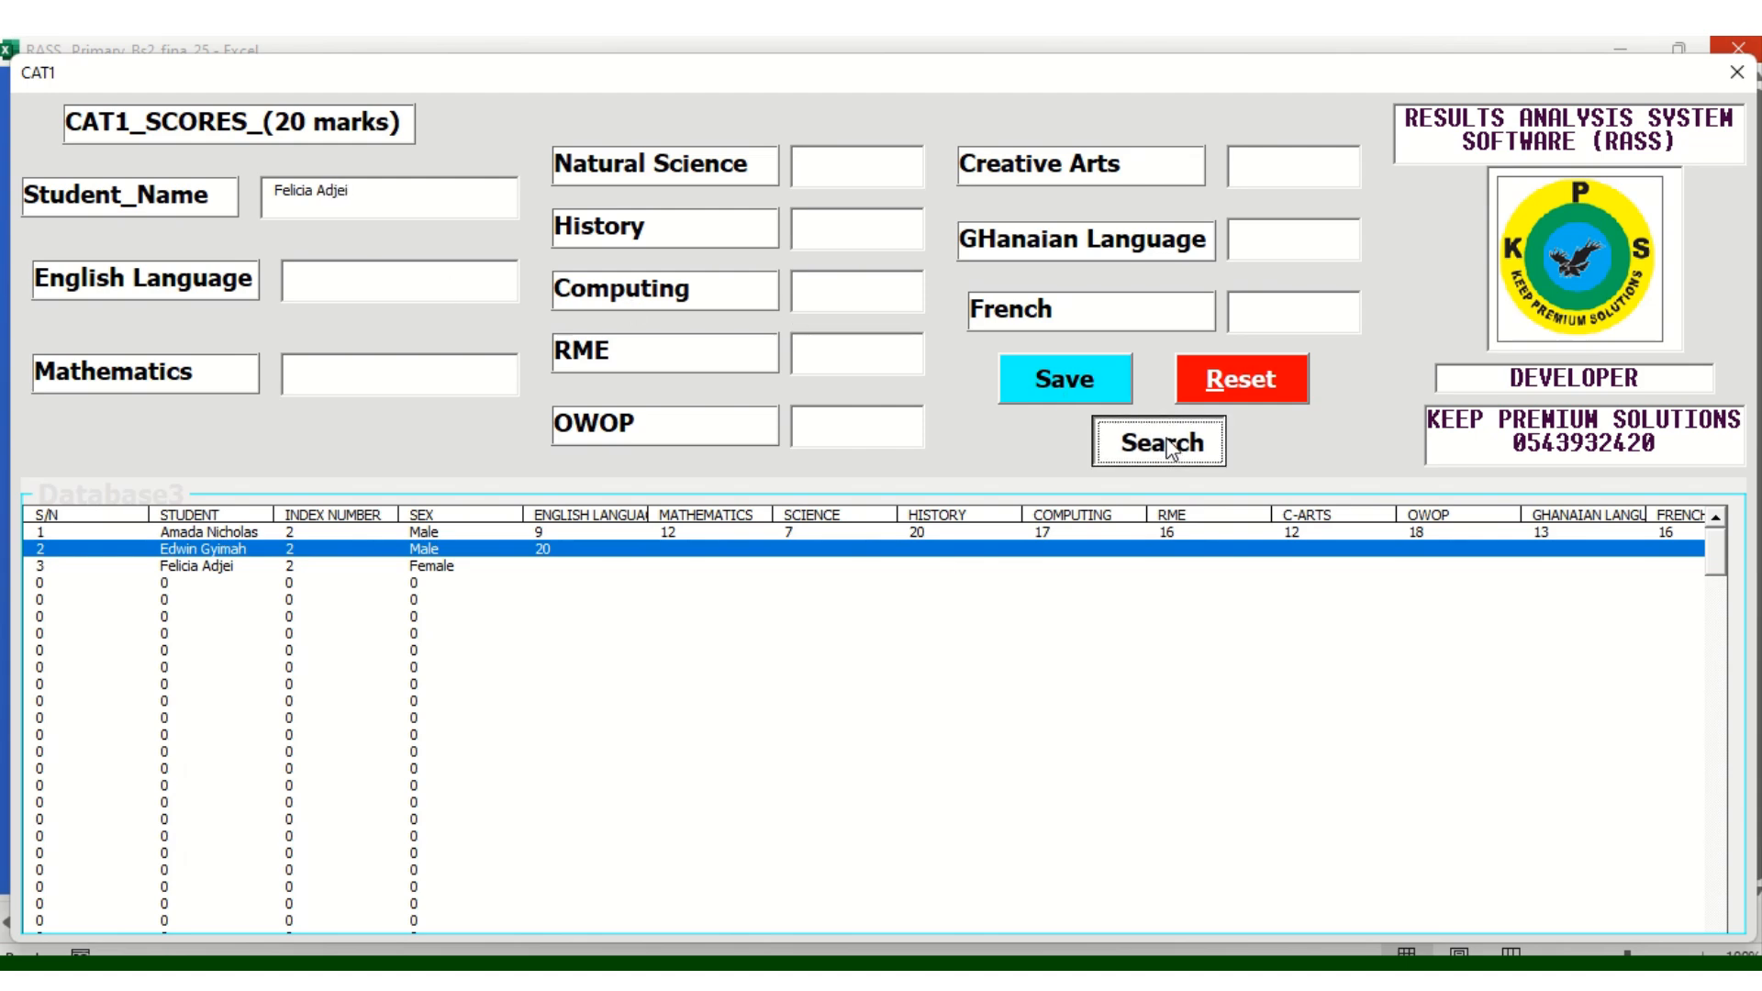
Enter CAT1 marks English Language 12, Natural Science 15, History 16, Computing 17 and RME 18
click(311, 277)
text(21)
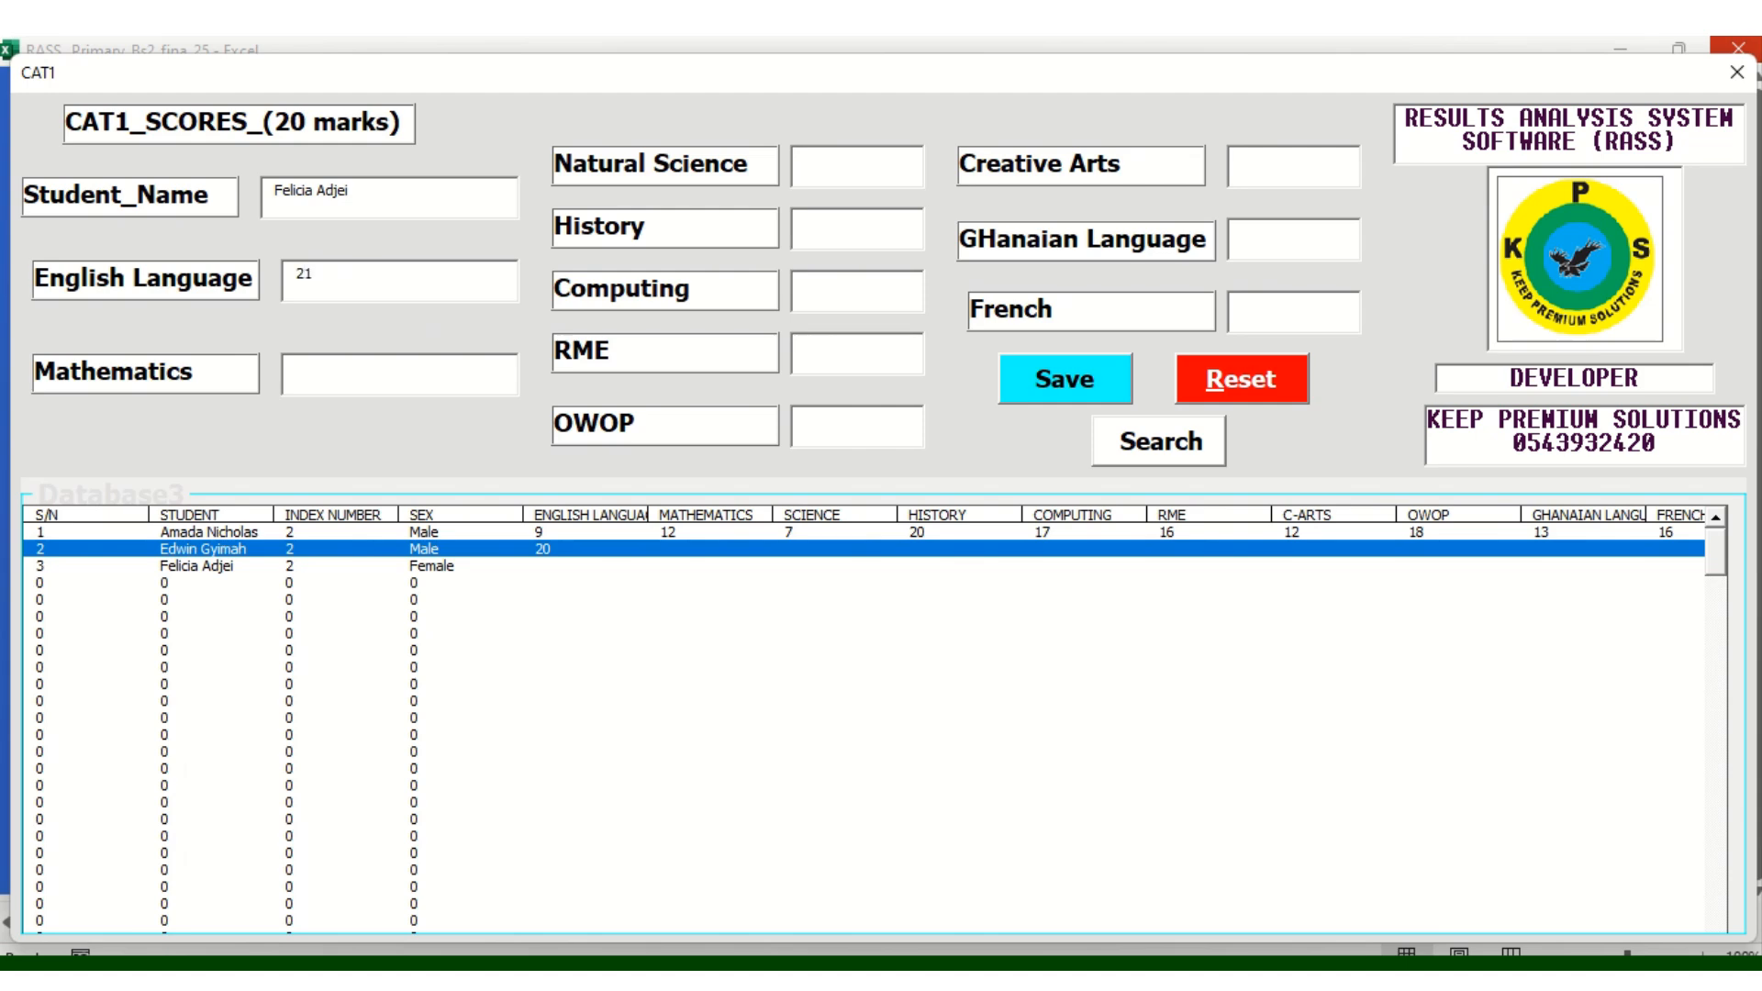
key(BackSpace)
key(BackSpace)
text(12)
text(14)
click(840, 169)
text(15)
click(831, 228)
text(16)
click(825, 290)
text(17)
click(824, 346)
text(18)
Enter OWOP 17, Creative Arts 17 and French 16, save, and select the learner's saved row
click(832, 437)
text(17)
click(1286, 165)
text(17)
click(1272, 245)
text(18)
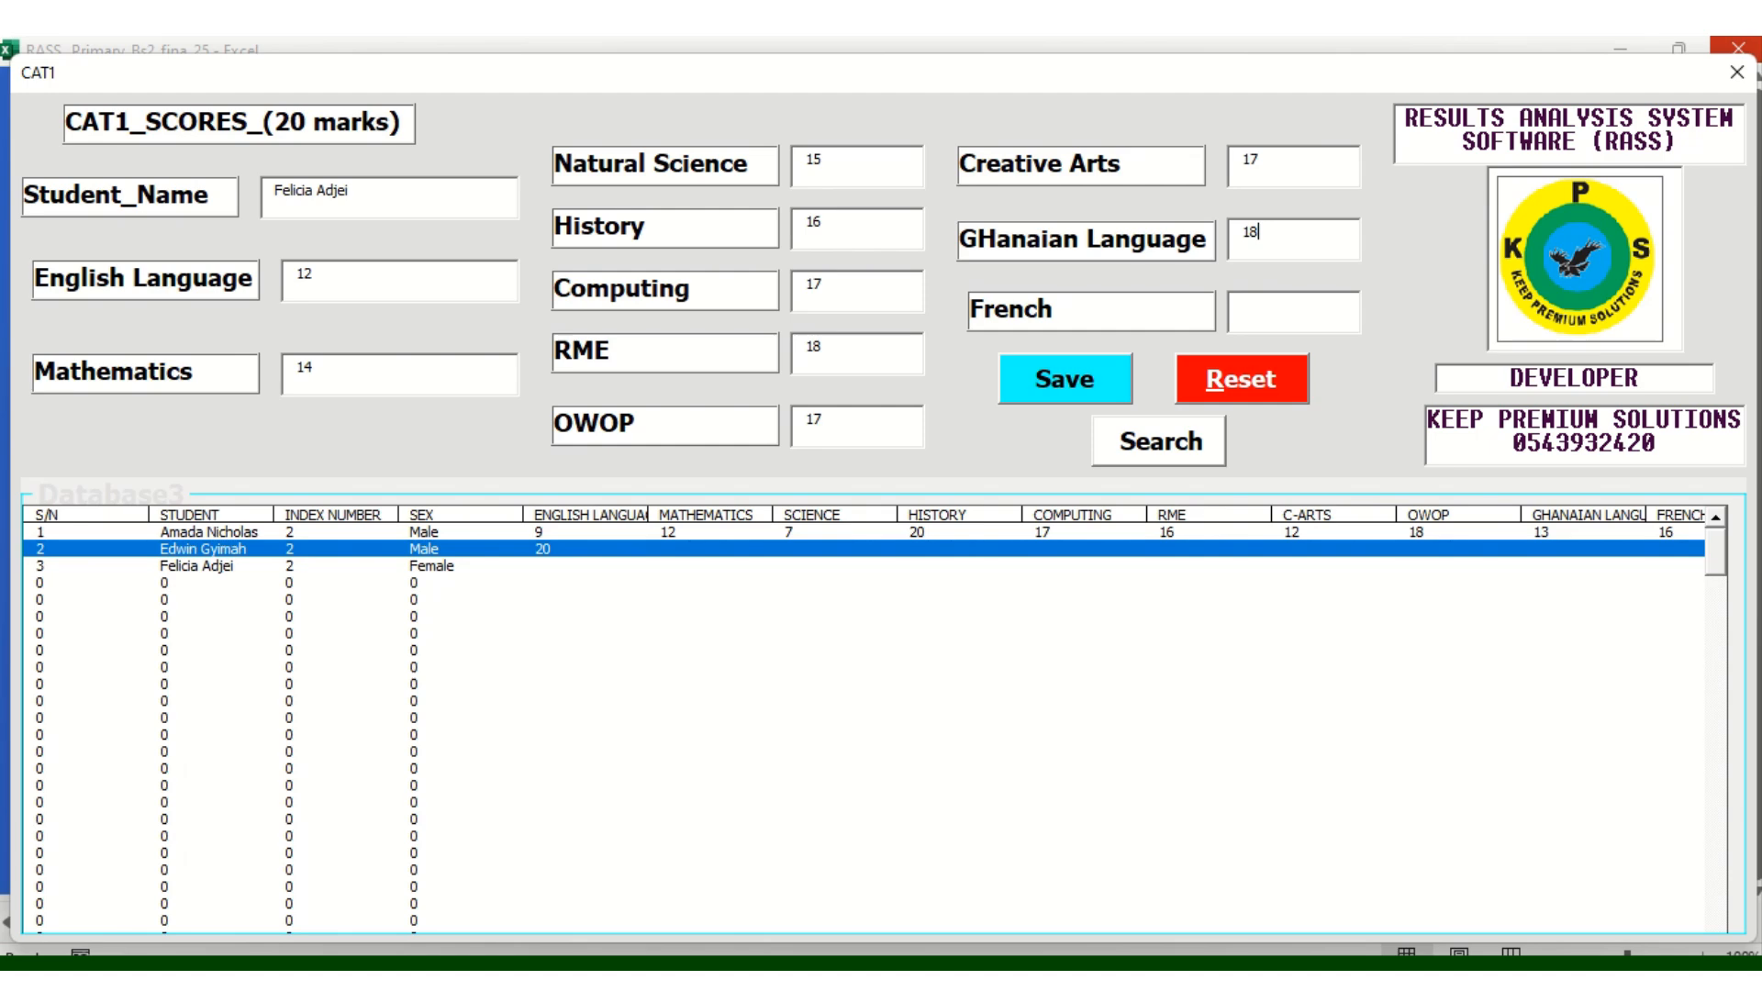
click(1252, 322)
text(16)
click(1046, 401)
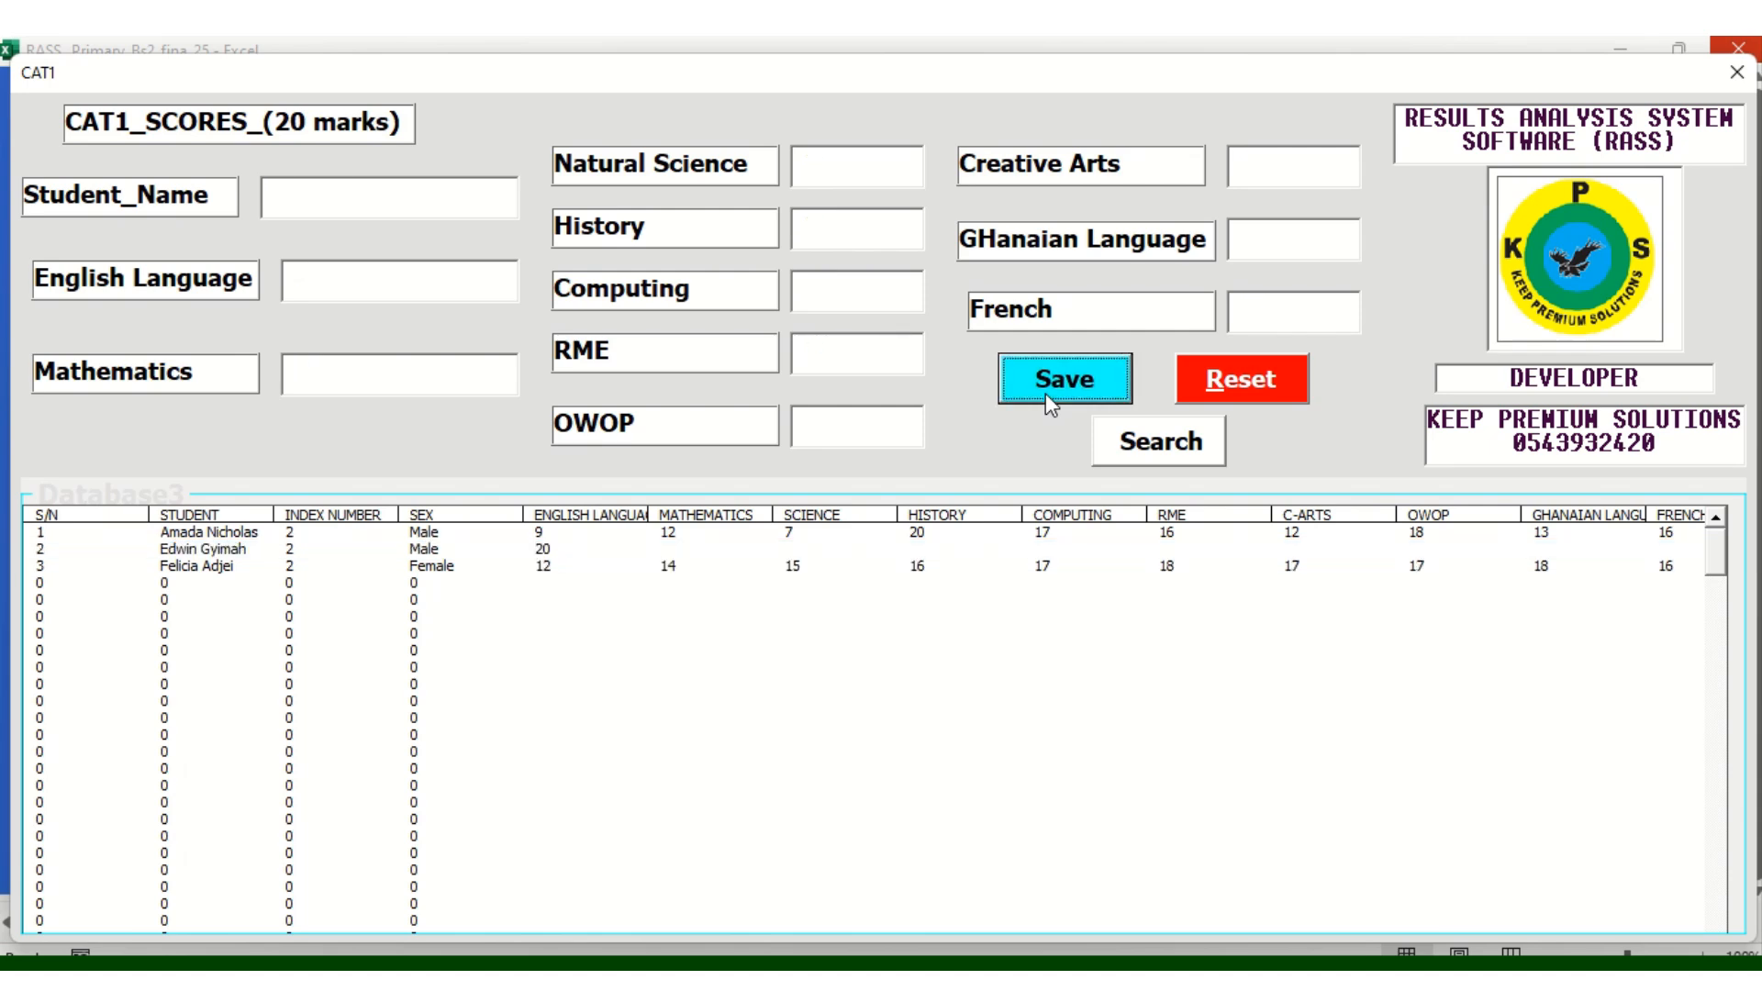
click(532, 569)
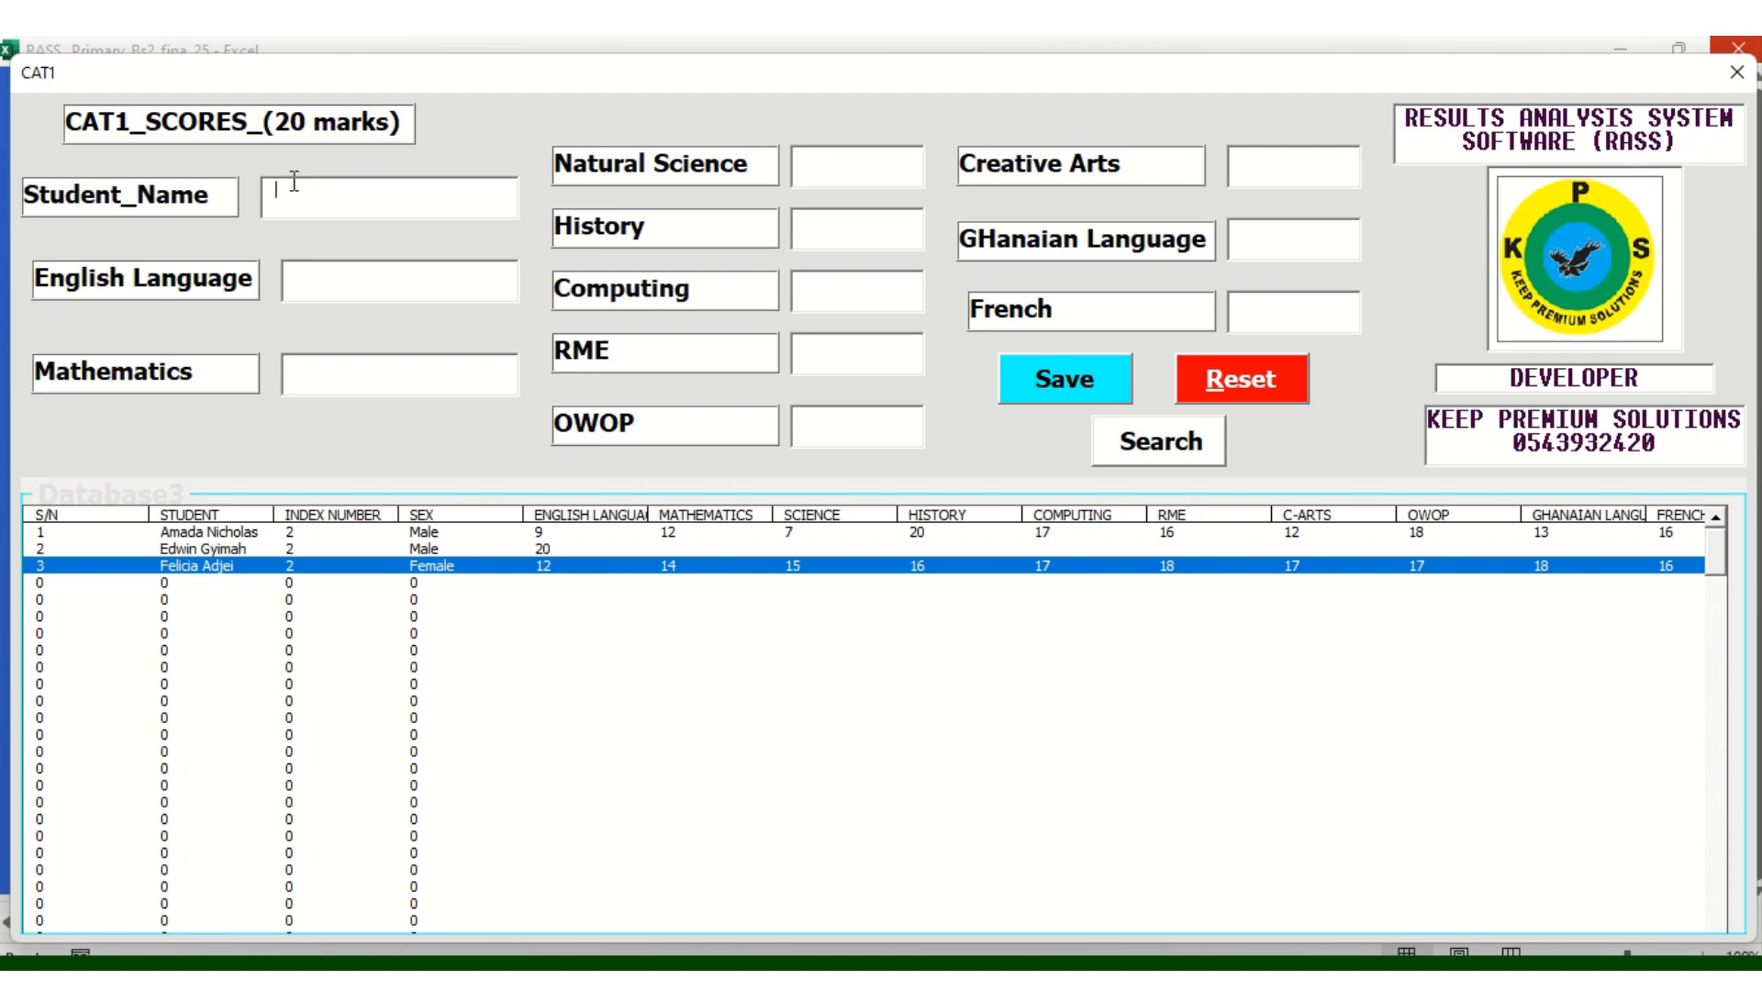
Load the third learner's CAT1 record and change English Language to 17
click(1153, 450)
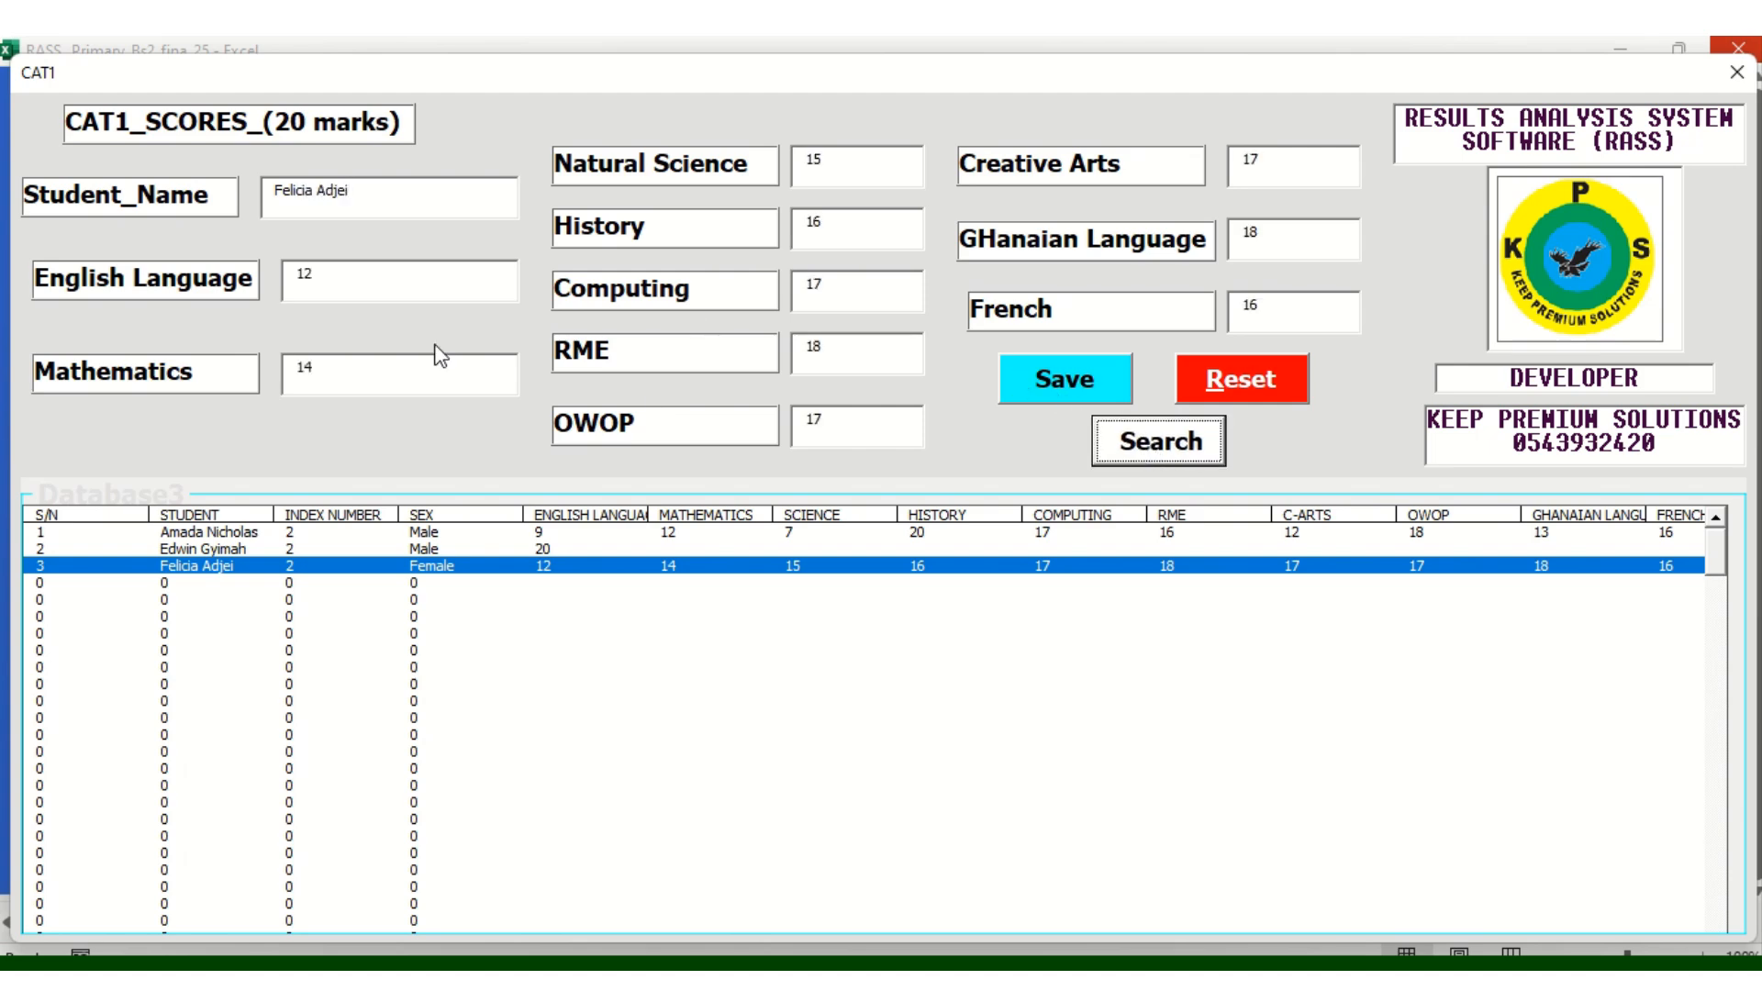
click(327, 286)
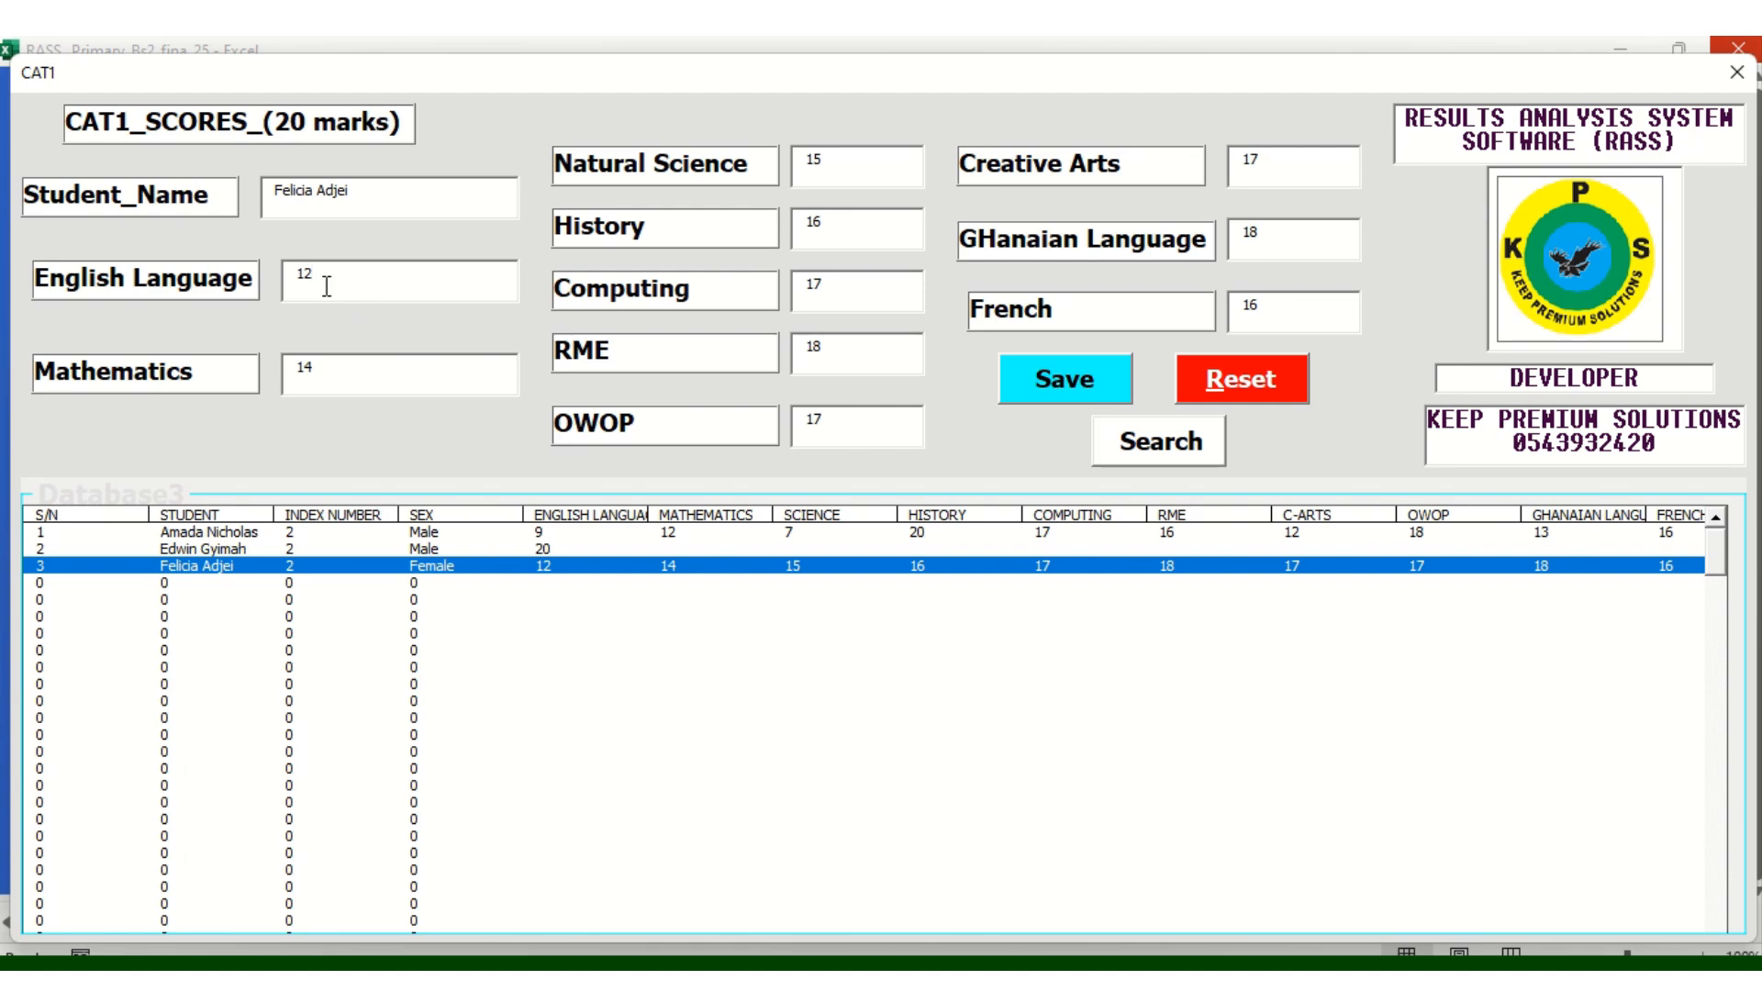
key(BackSpace)
key(BackSpace)
text(17)
Change Mathematics to 18, save the corrected CAT1 scores and close the form
click(331, 372)
key(BackSpace)
text(8)
click(1065, 395)
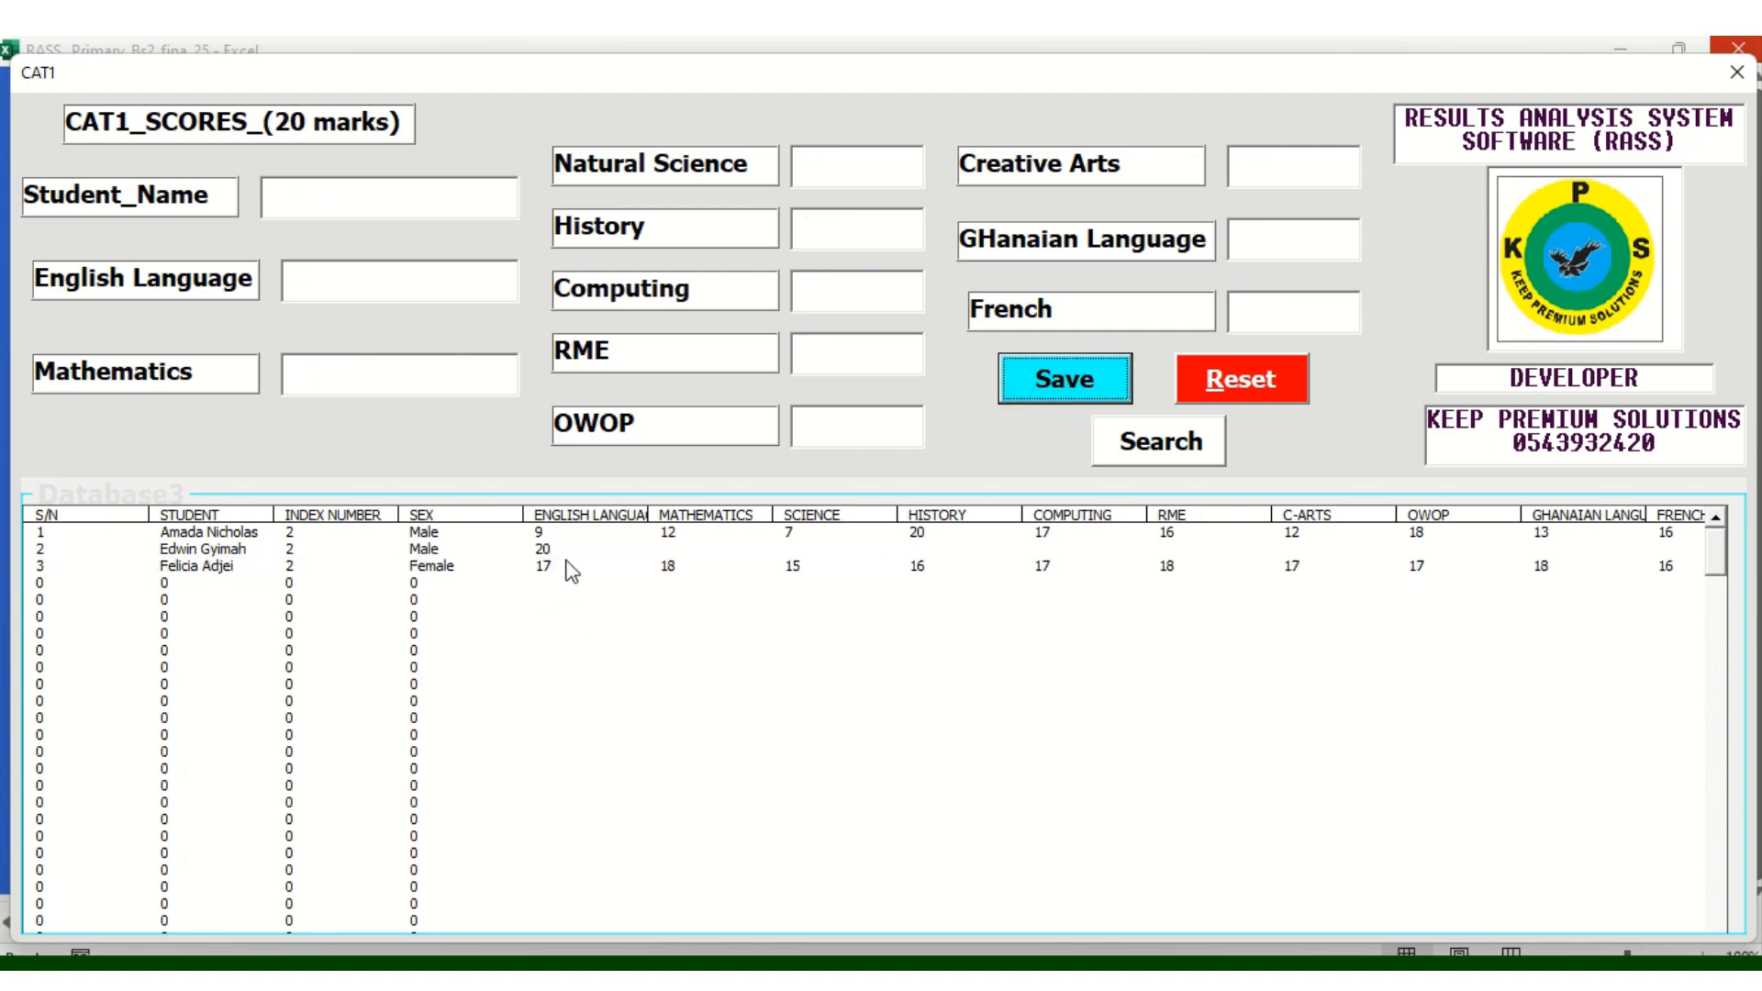
click(1736, 73)
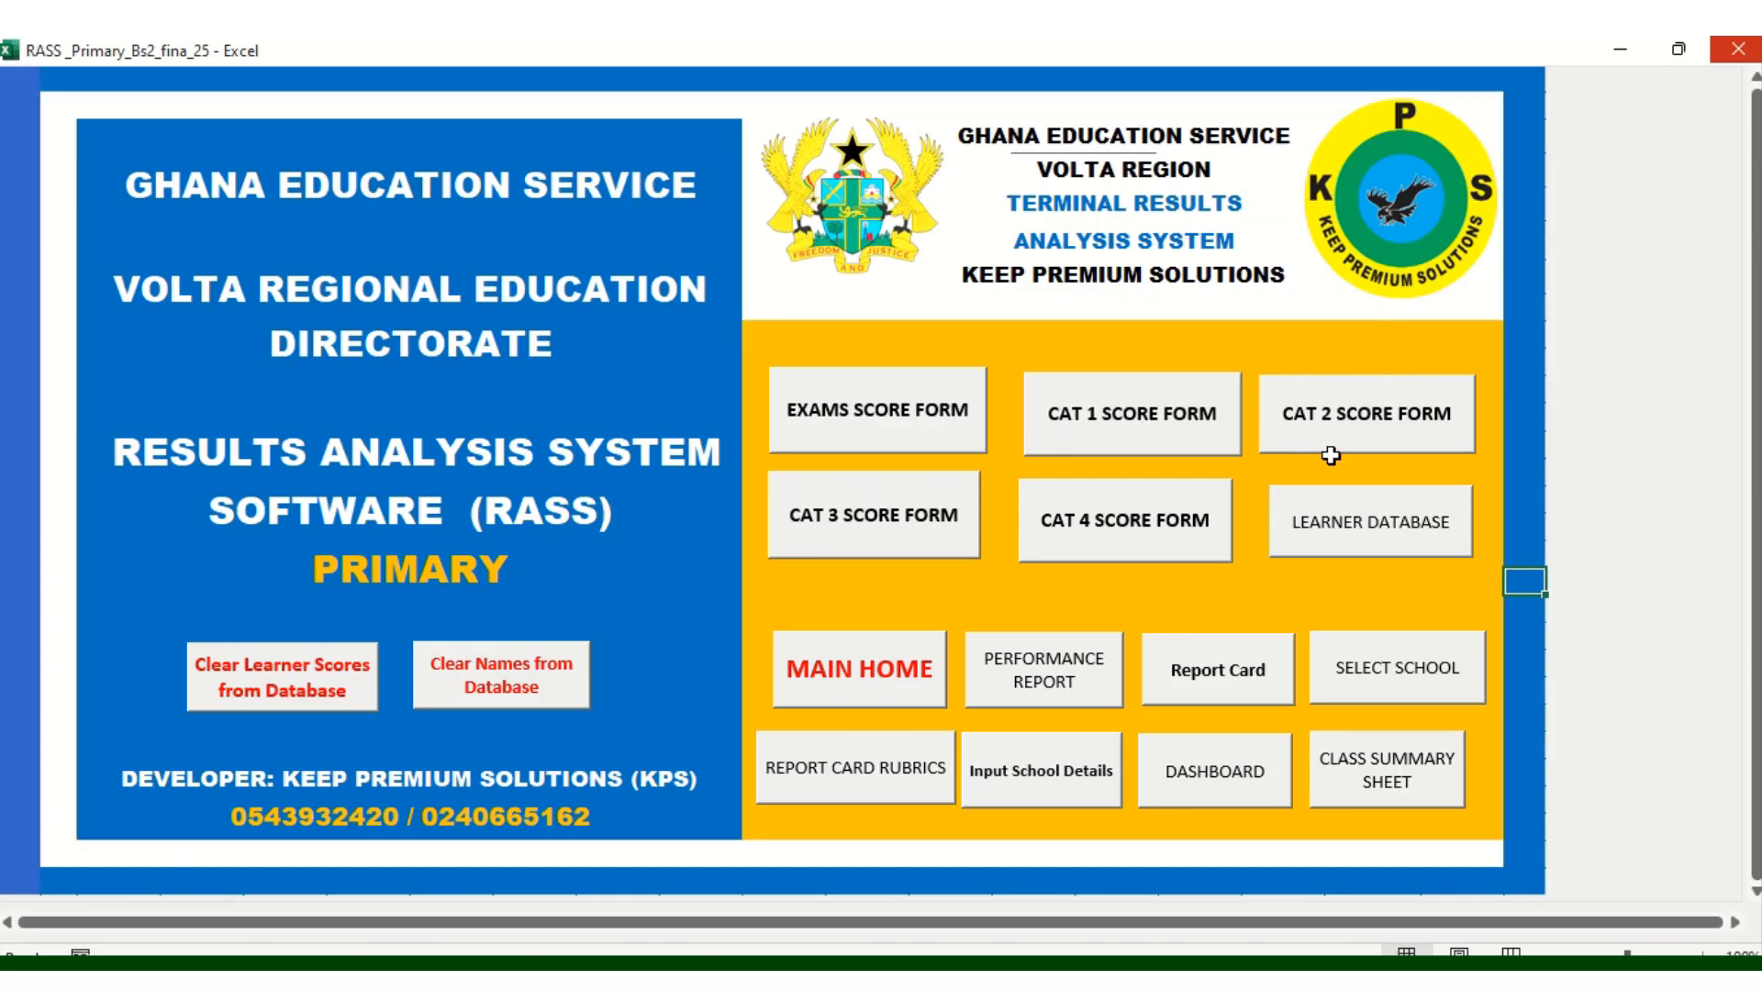
Open the CAT 3 score form and reset it to load the learner list
click(877, 547)
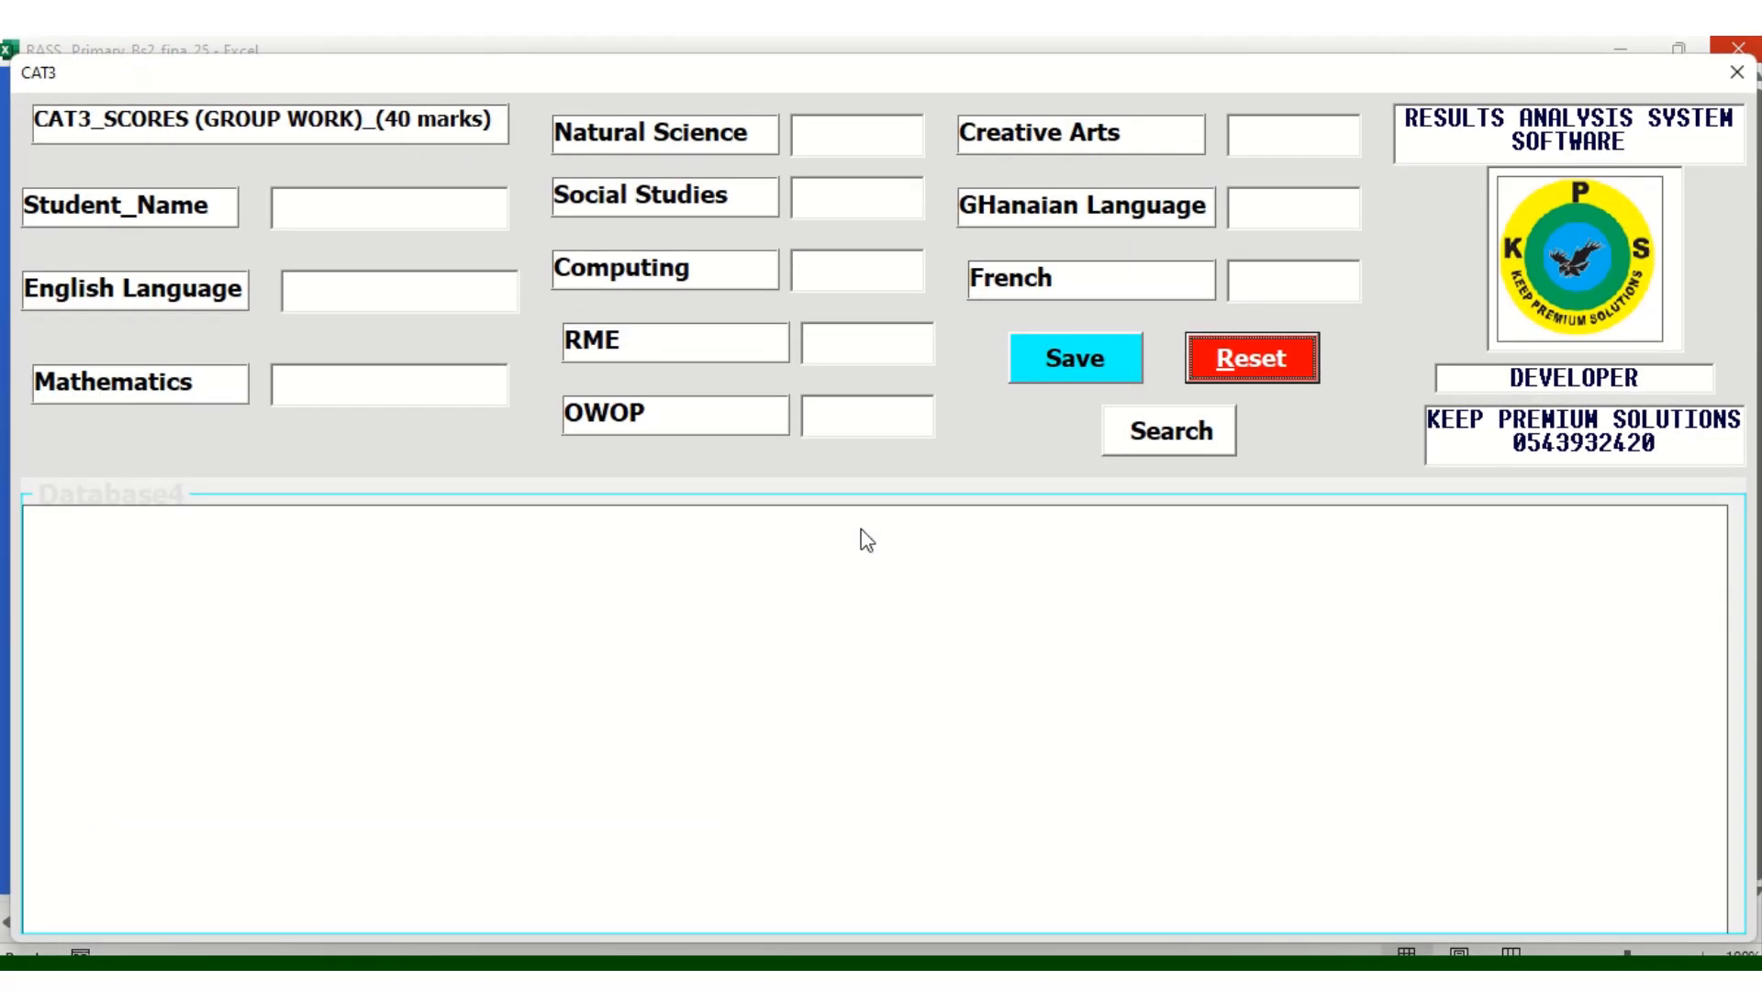
click(318, 219)
click(1244, 368)
click(880, 610)
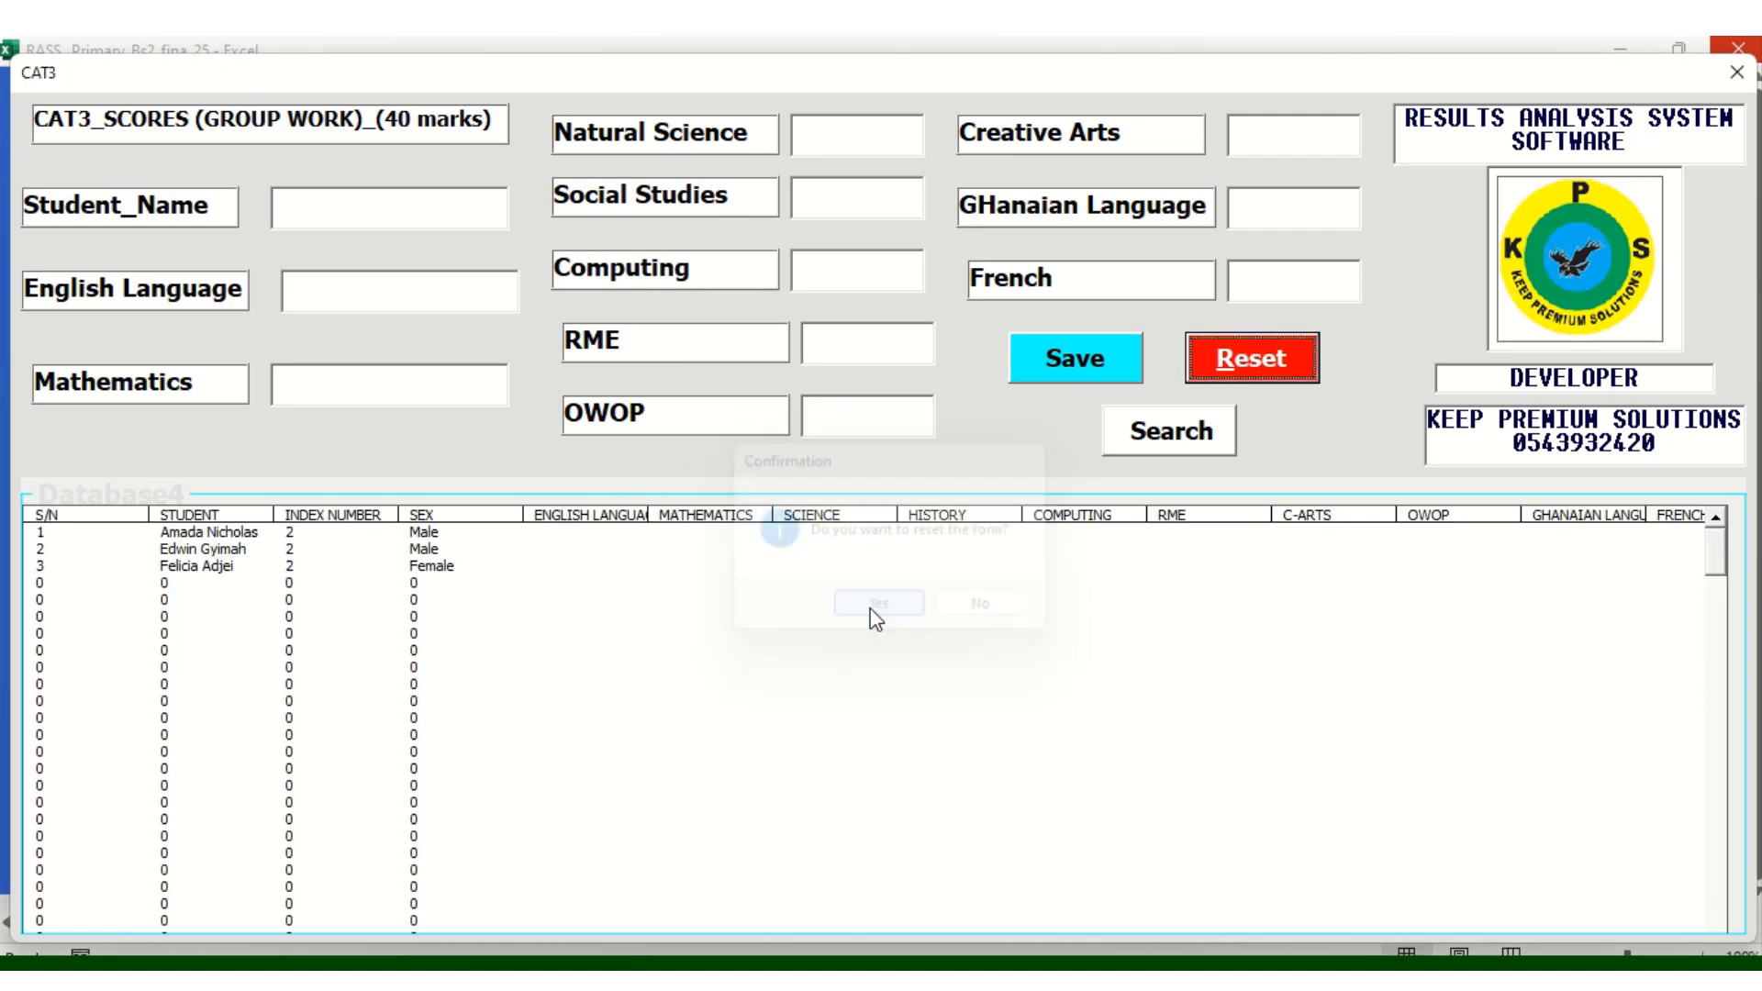
Search for the first learner by name on the CAT3 form
click(327, 215)
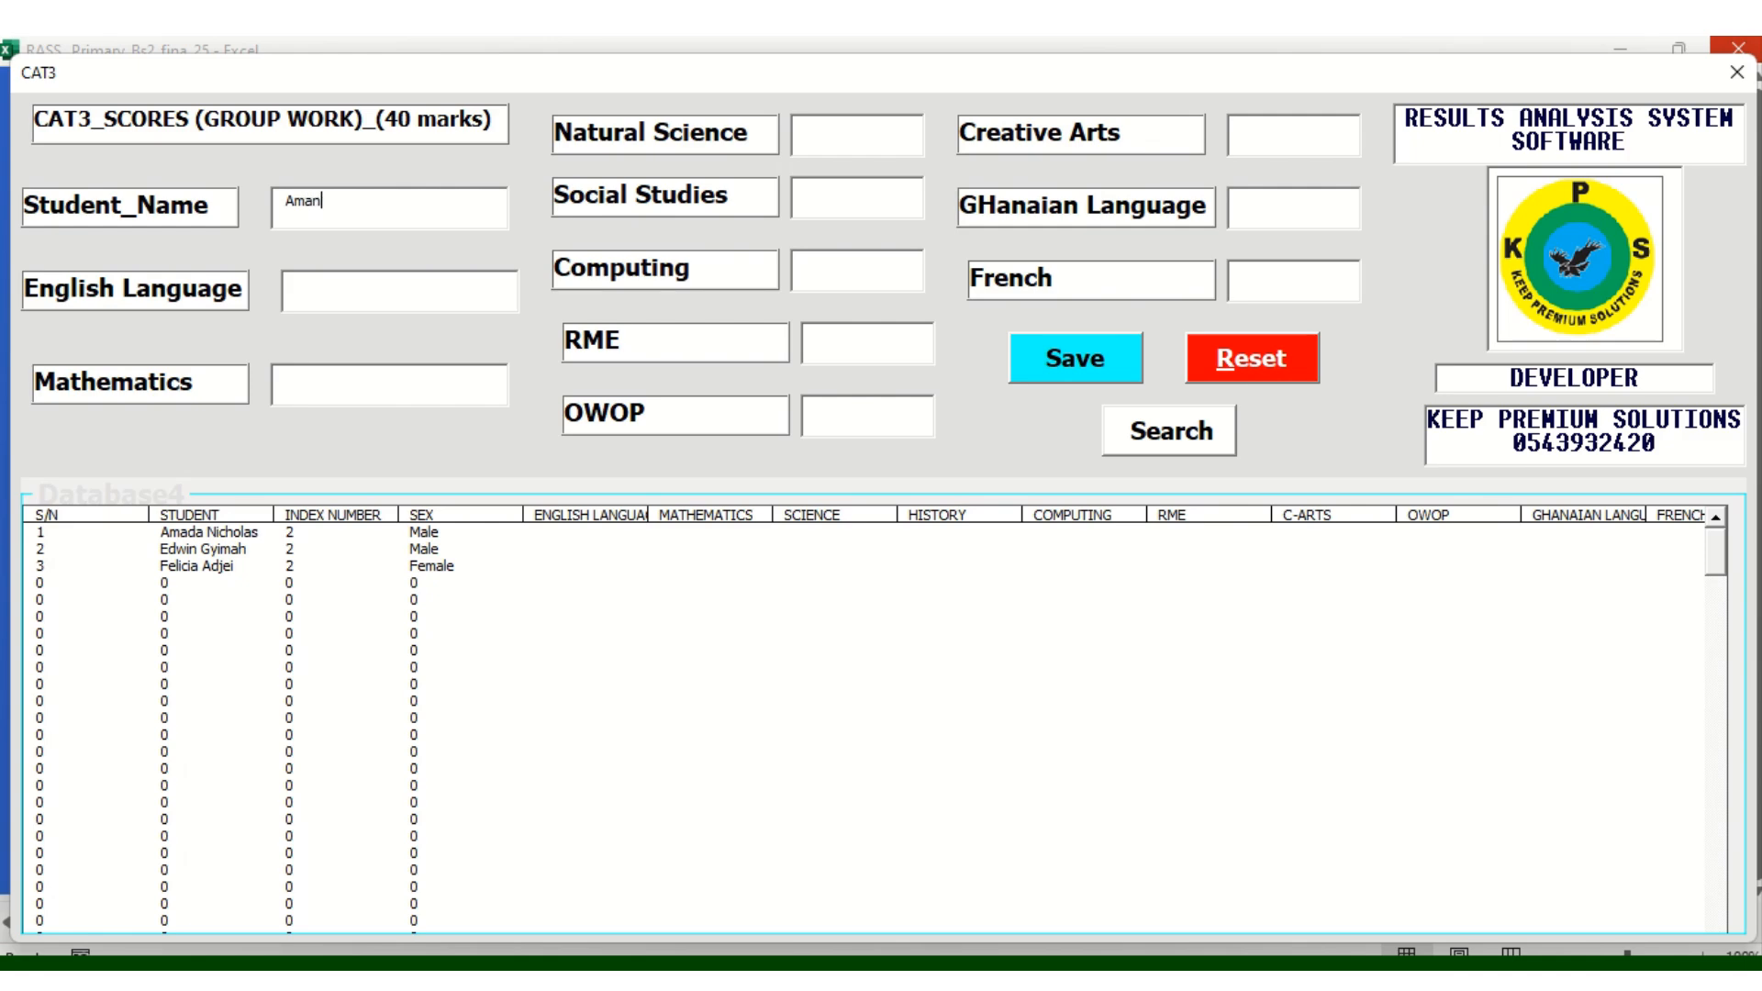
click(1129, 432)
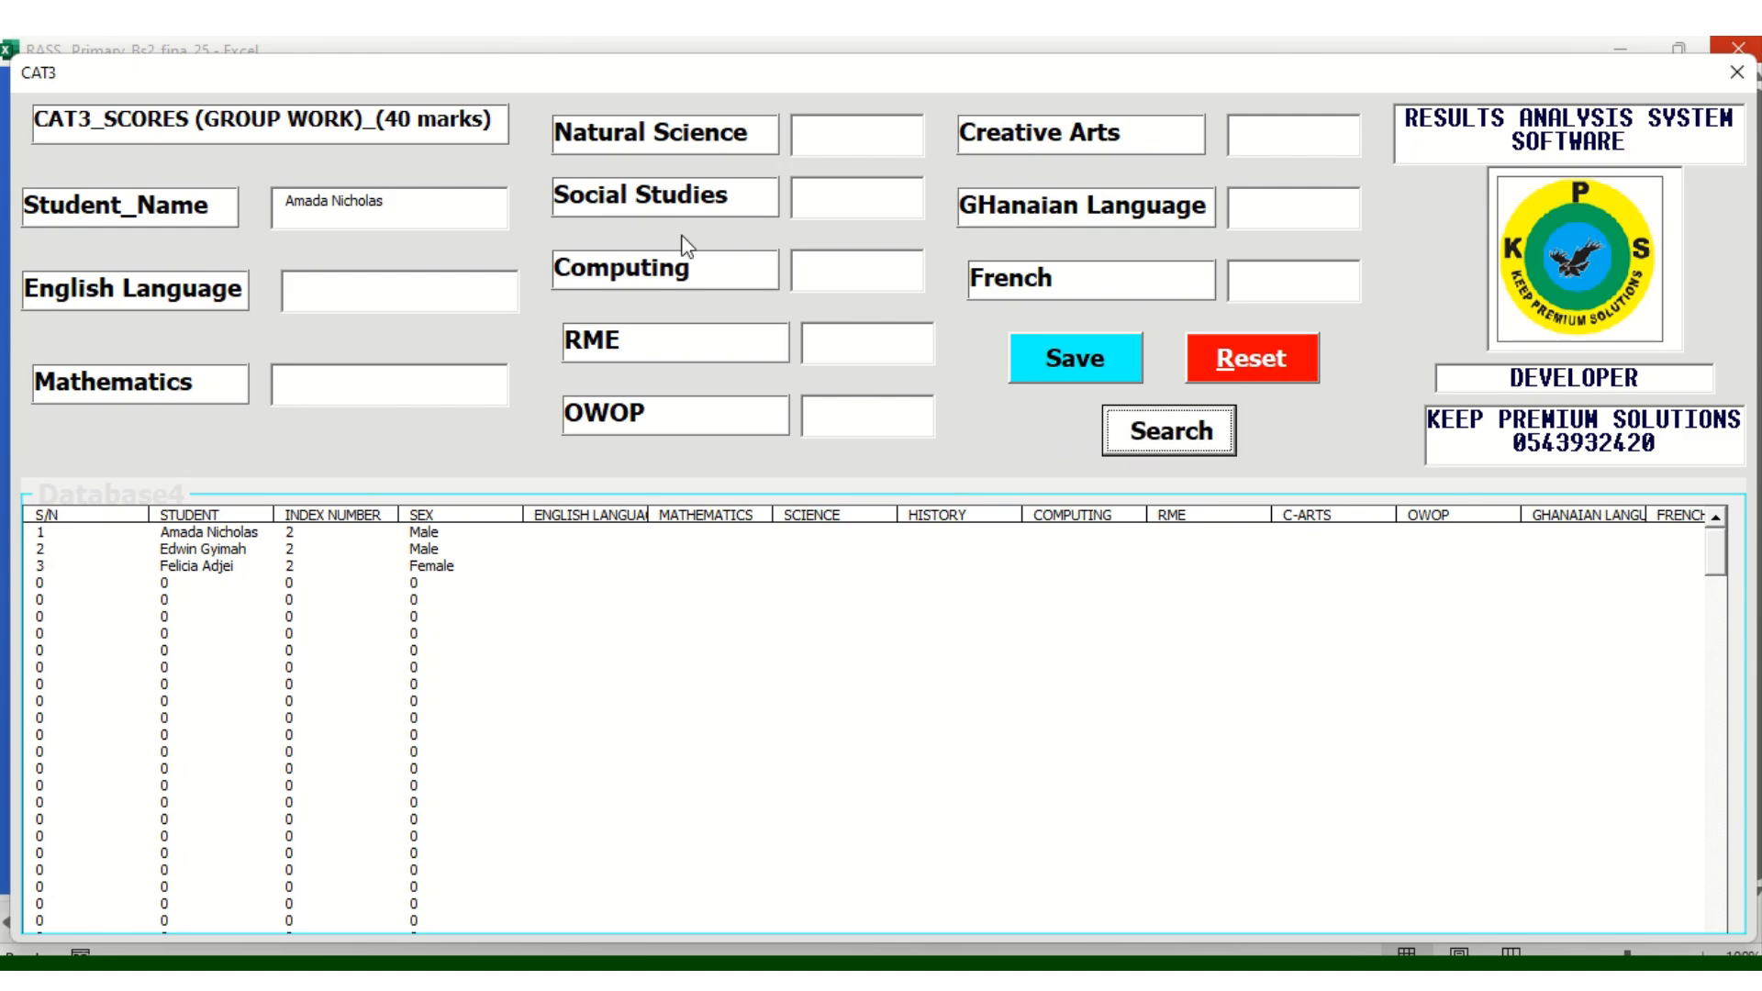
Enter CAT3 marks from English Language 12 through Computing 18
click(310, 292)
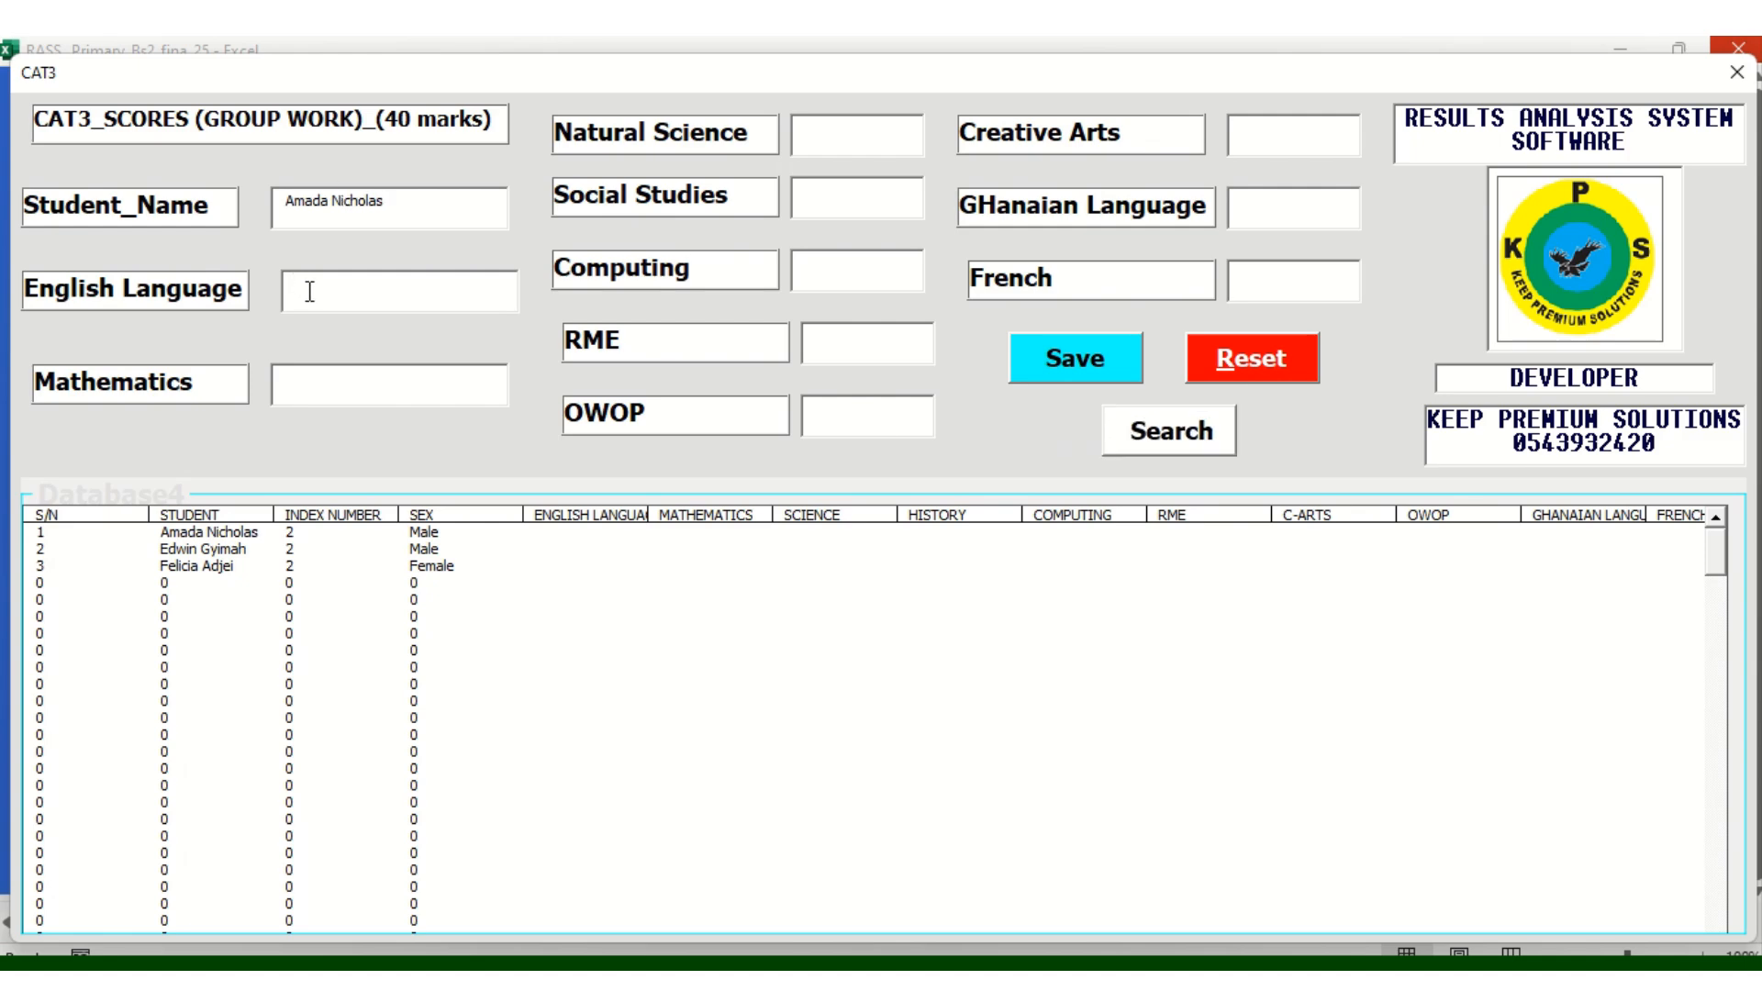
text(12)
click(308, 399)
text(13)
text(16)
text(17)
click(816, 268)
text(18)
Enter the remaining CAT3 marks through French 17 and save them
click(823, 343)
text(19)
text(20)
click(1275, 135)
text(17)
click(1269, 190)
text(18)
text(6)
key(BackSpace)
text(17)
click(1034, 354)
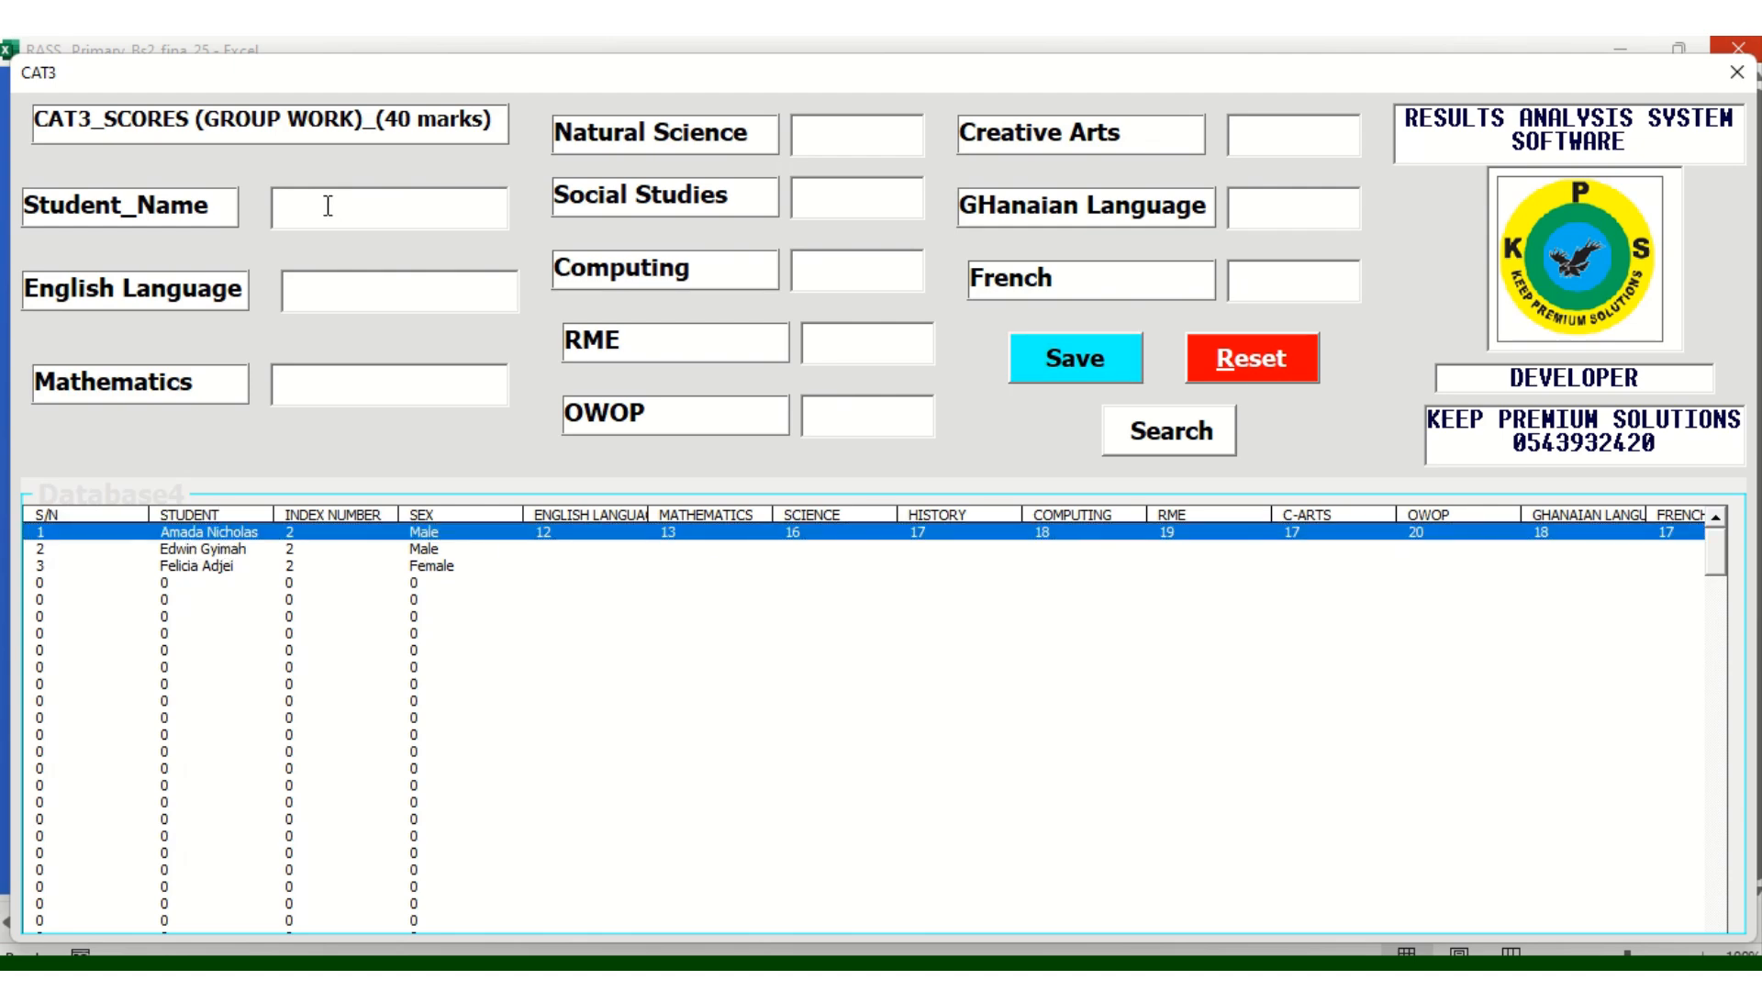
Search for the second learner's record by name, correcting the misspelt surname
click(1205, 442)
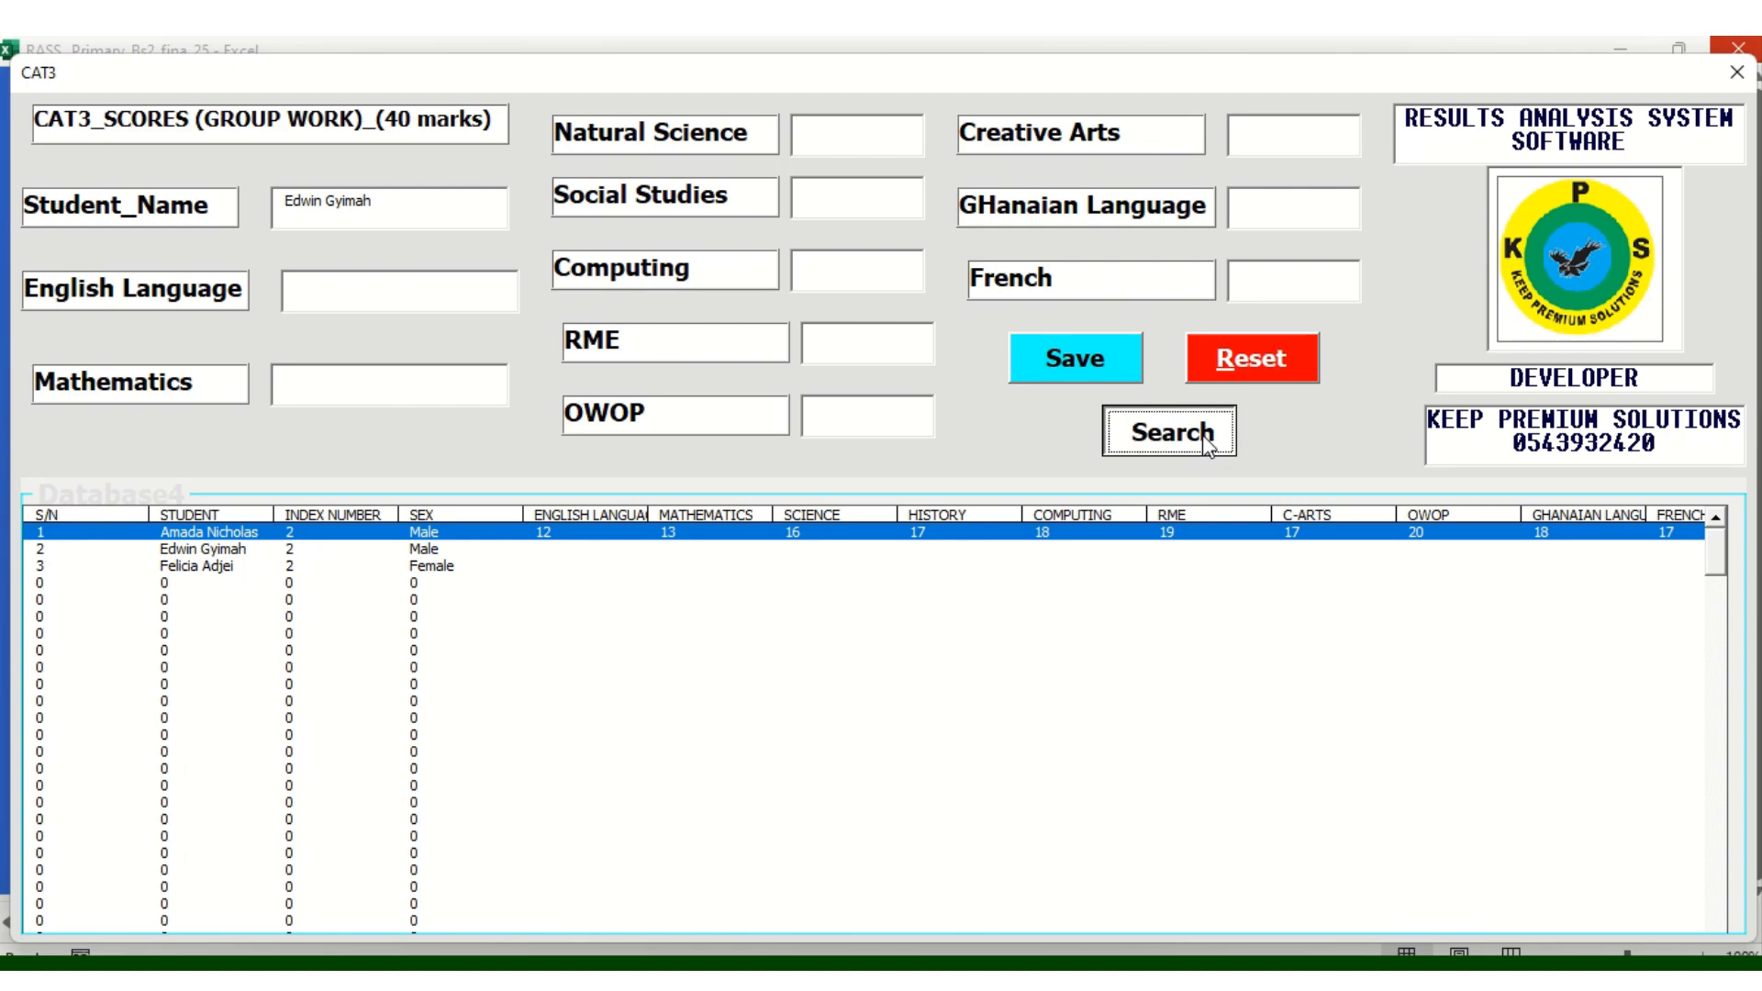
Enter English Language 13, the Mathematics score, Social Studies 16 and Computing 17
click(323, 297)
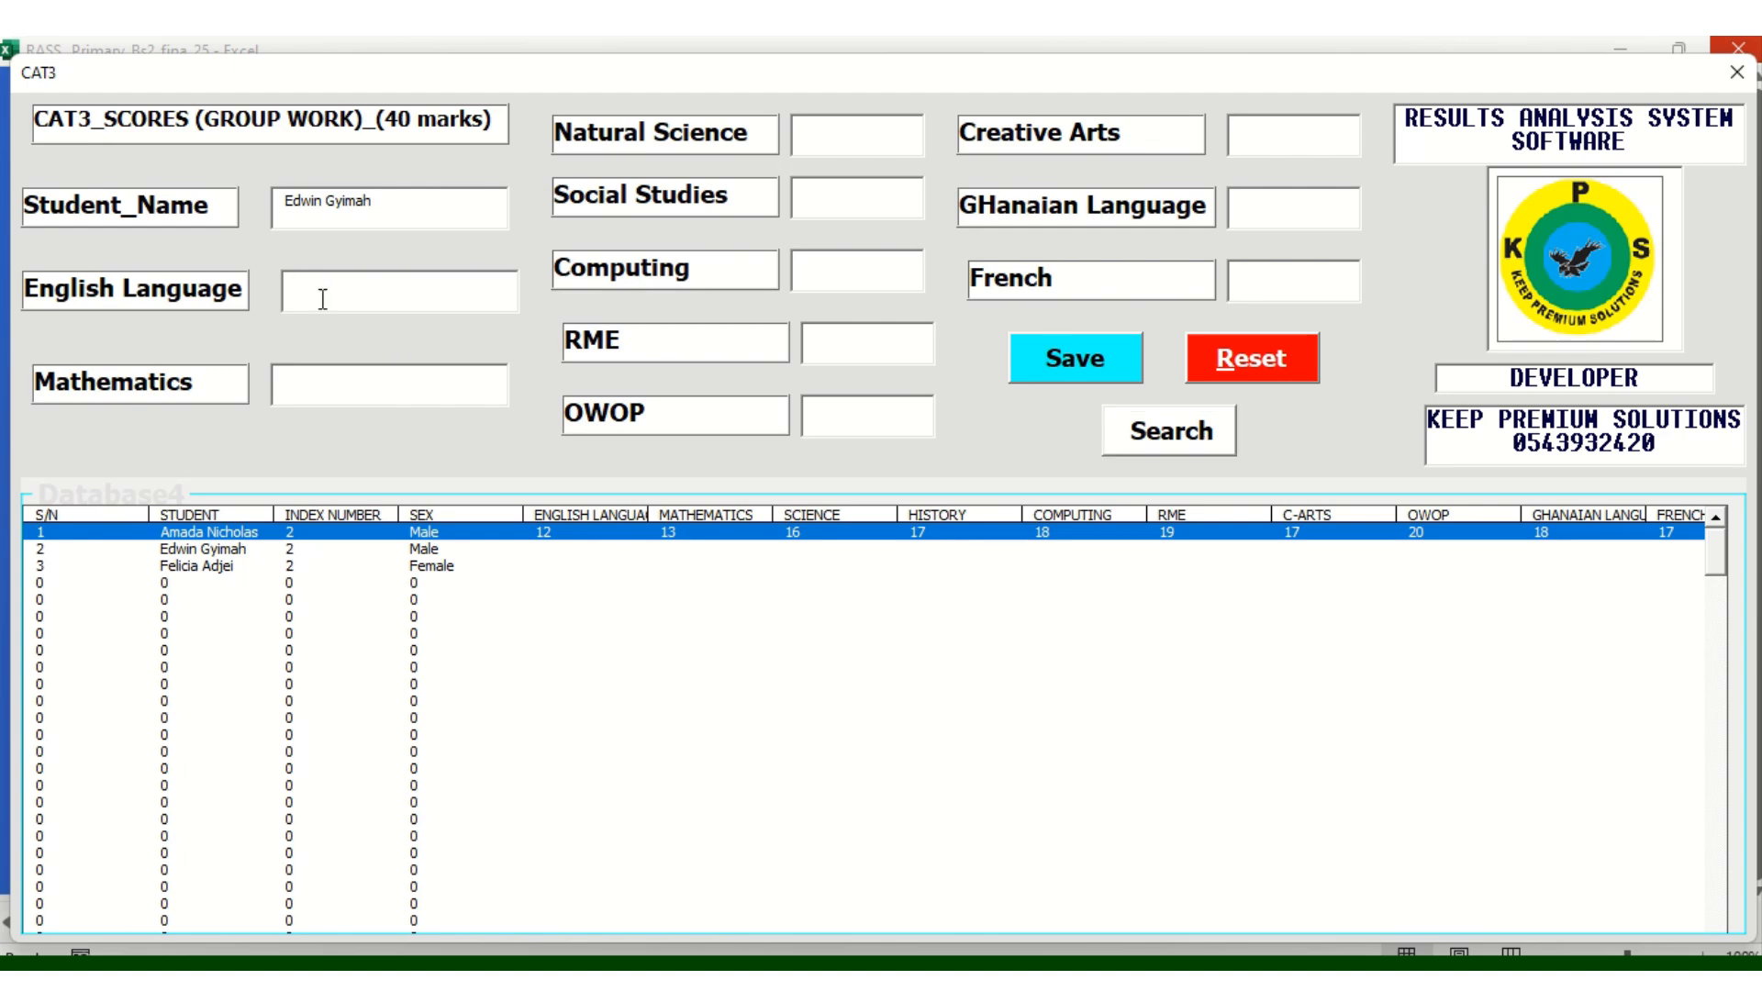
text(13)
click(296, 380)
text(15)
text(14)
click(830, 217)
text(16)
click(815, 261)
text(1717)
Fill in the OWOP, Creative Arts and Ghanaian Language scores and save the record
click(828, 409)
text(17)
click(1278, 133)
text(17)
click(1280, 210)
text(1617)
click(1064, 367)
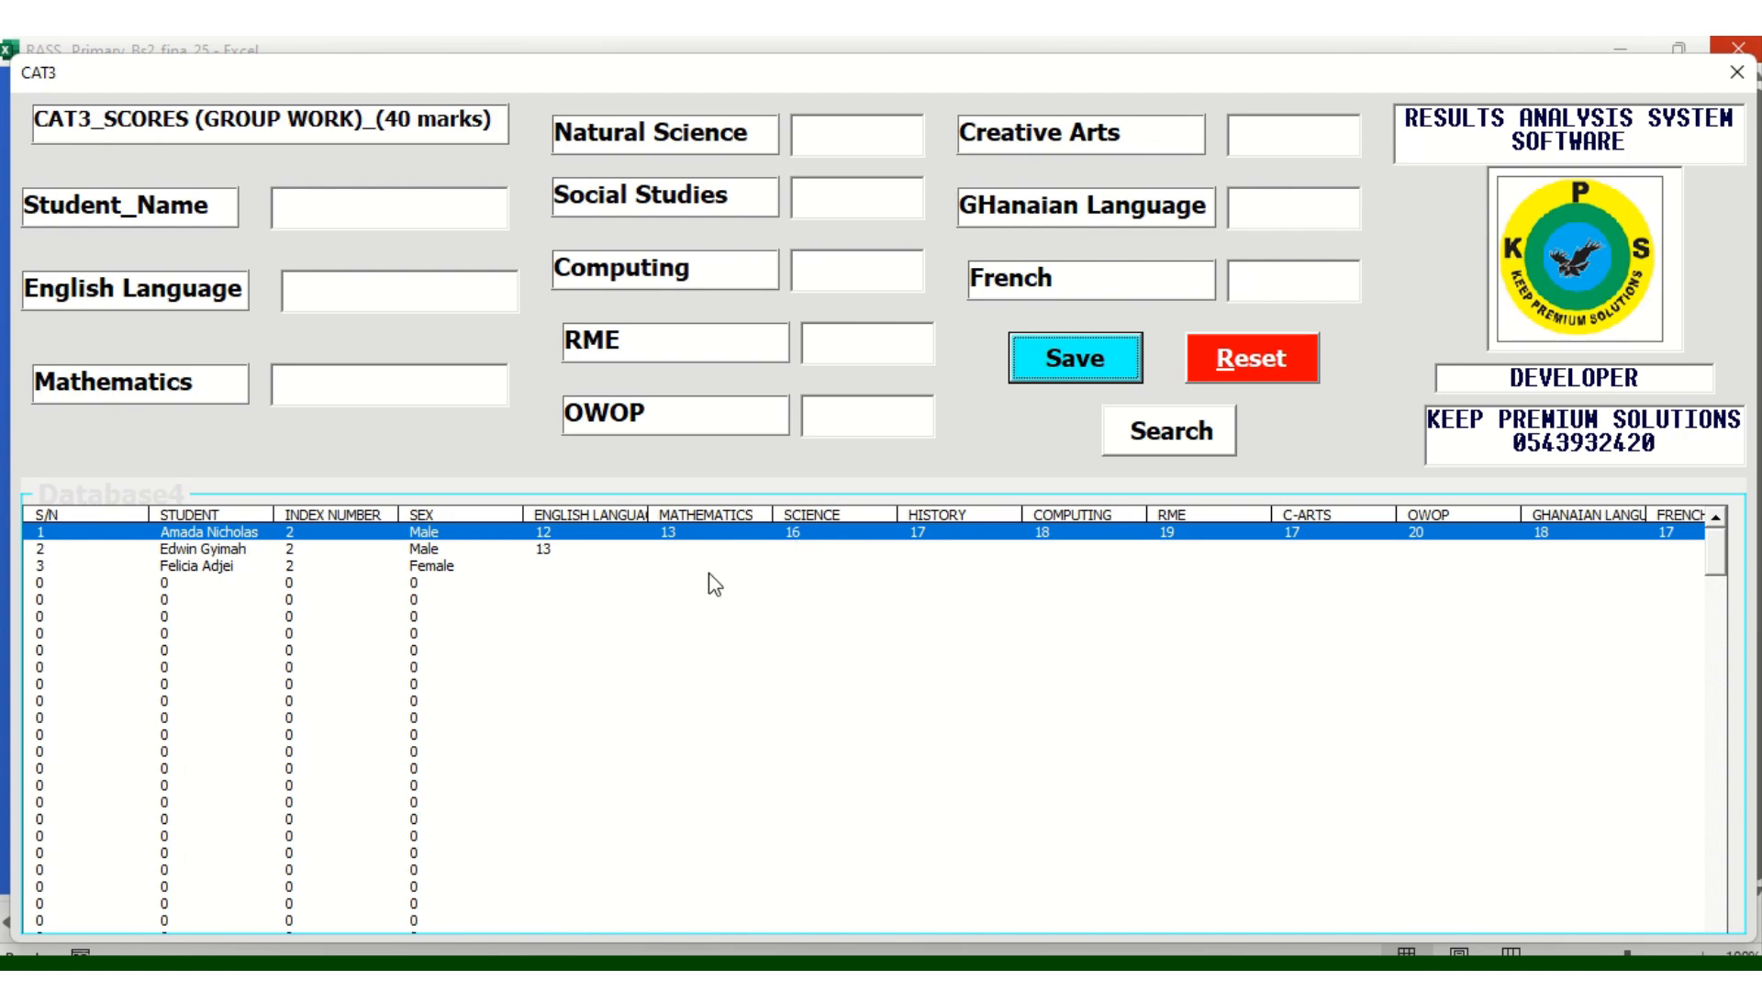
Search for the third learner's record by entering their name in Student_Name
click(454, 550)
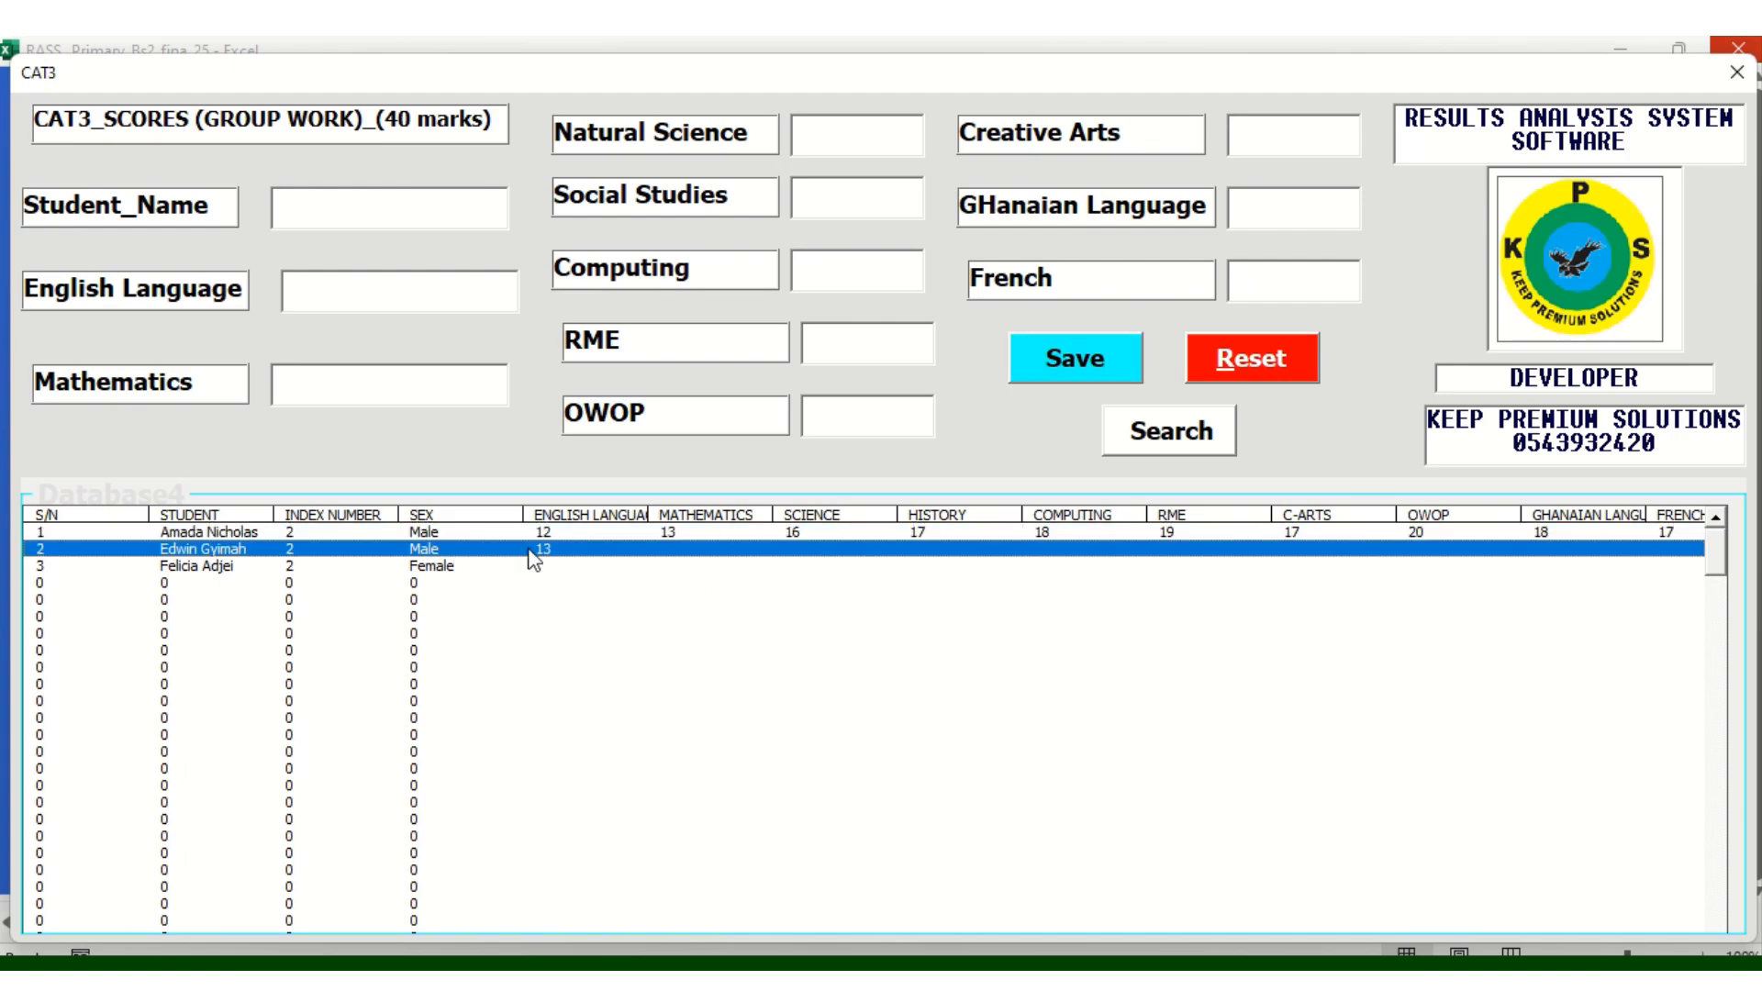
click(429, 568)
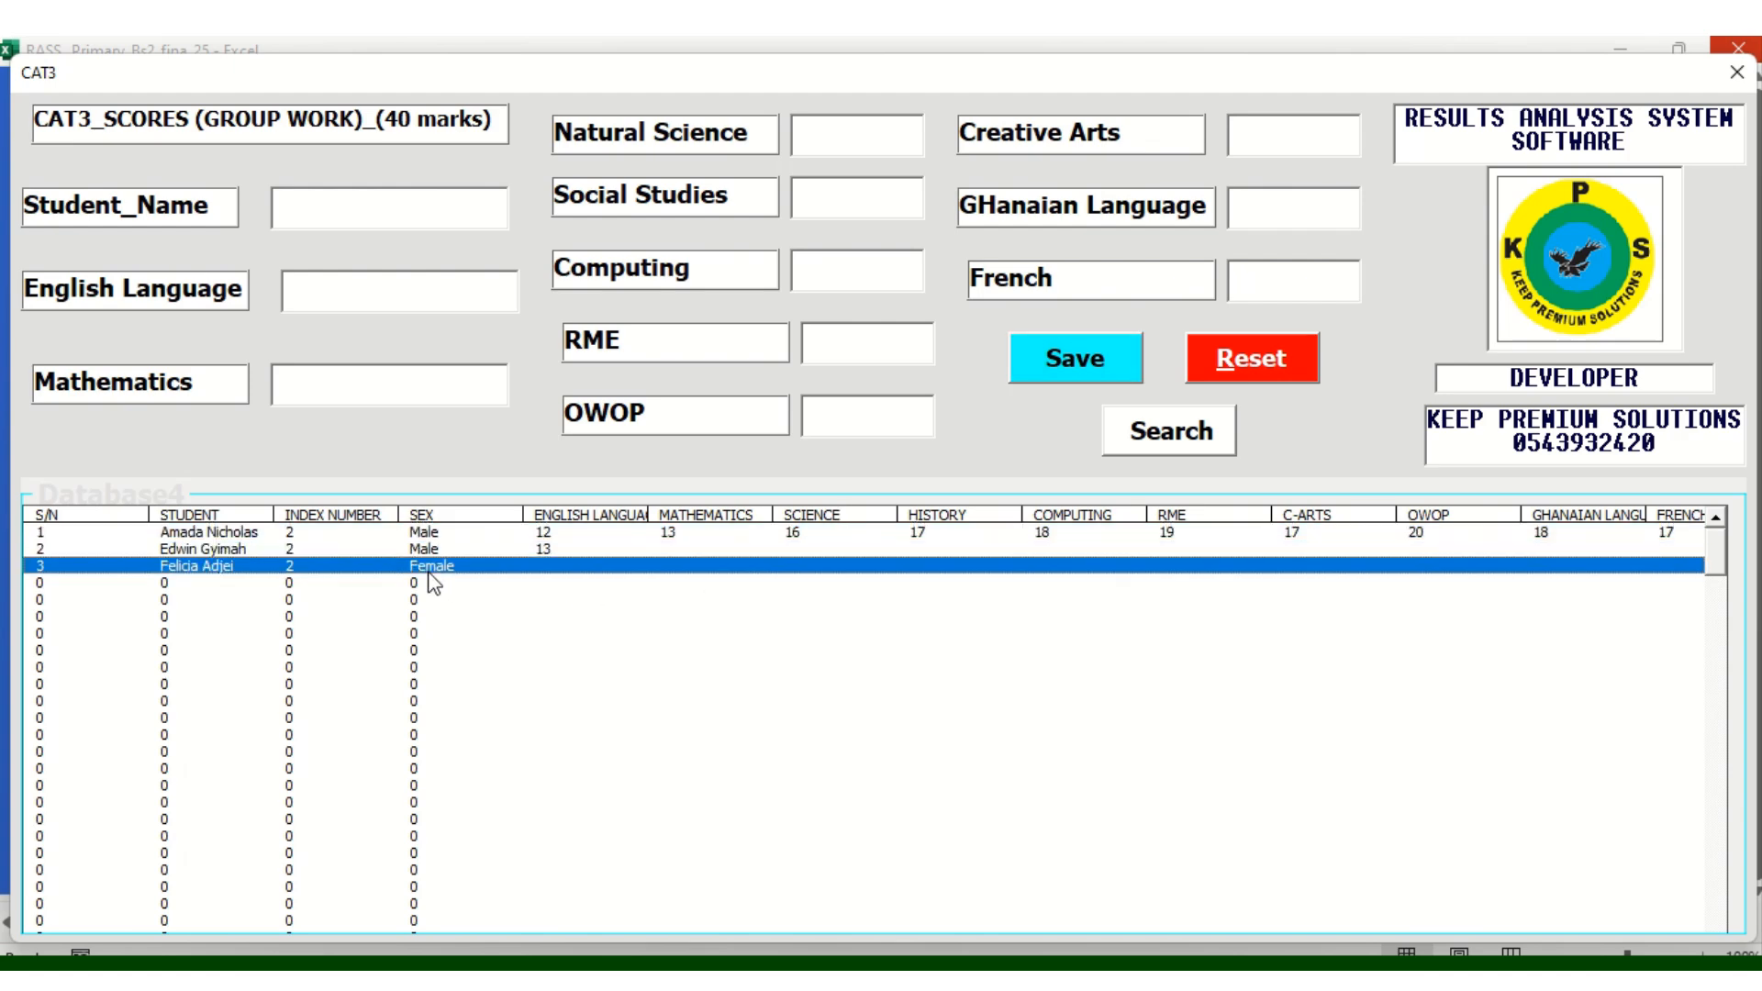
click(323, 210)
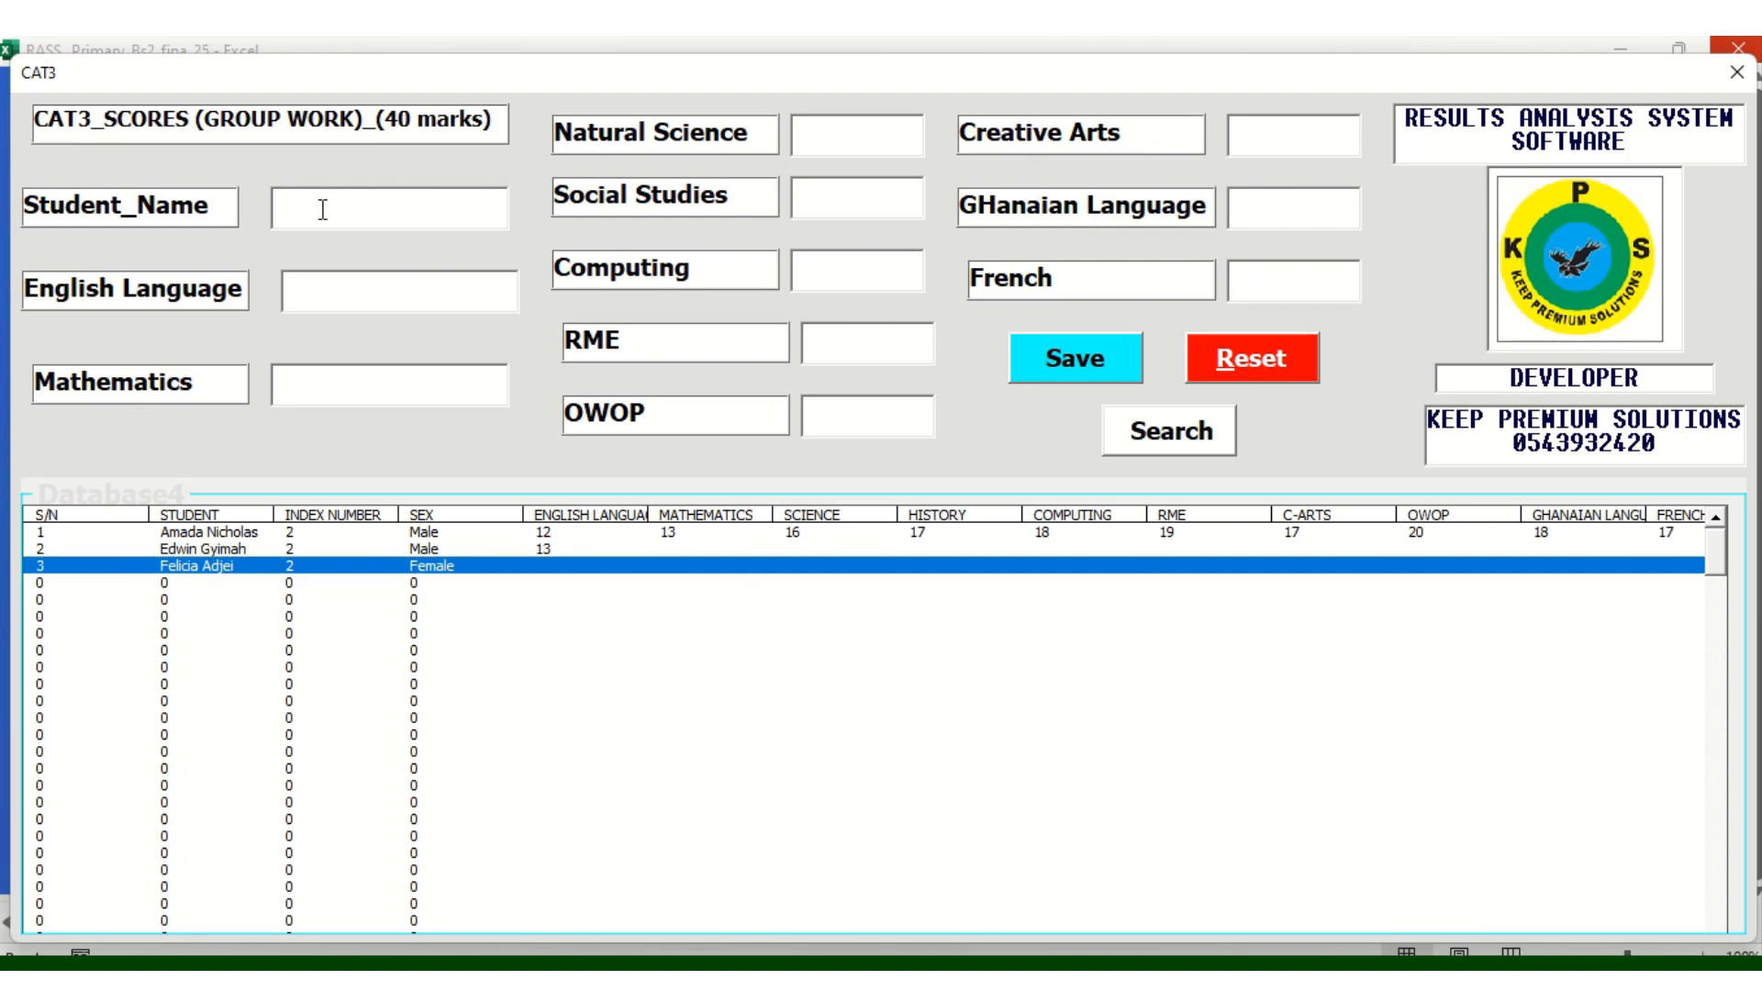
click(1208, 443)
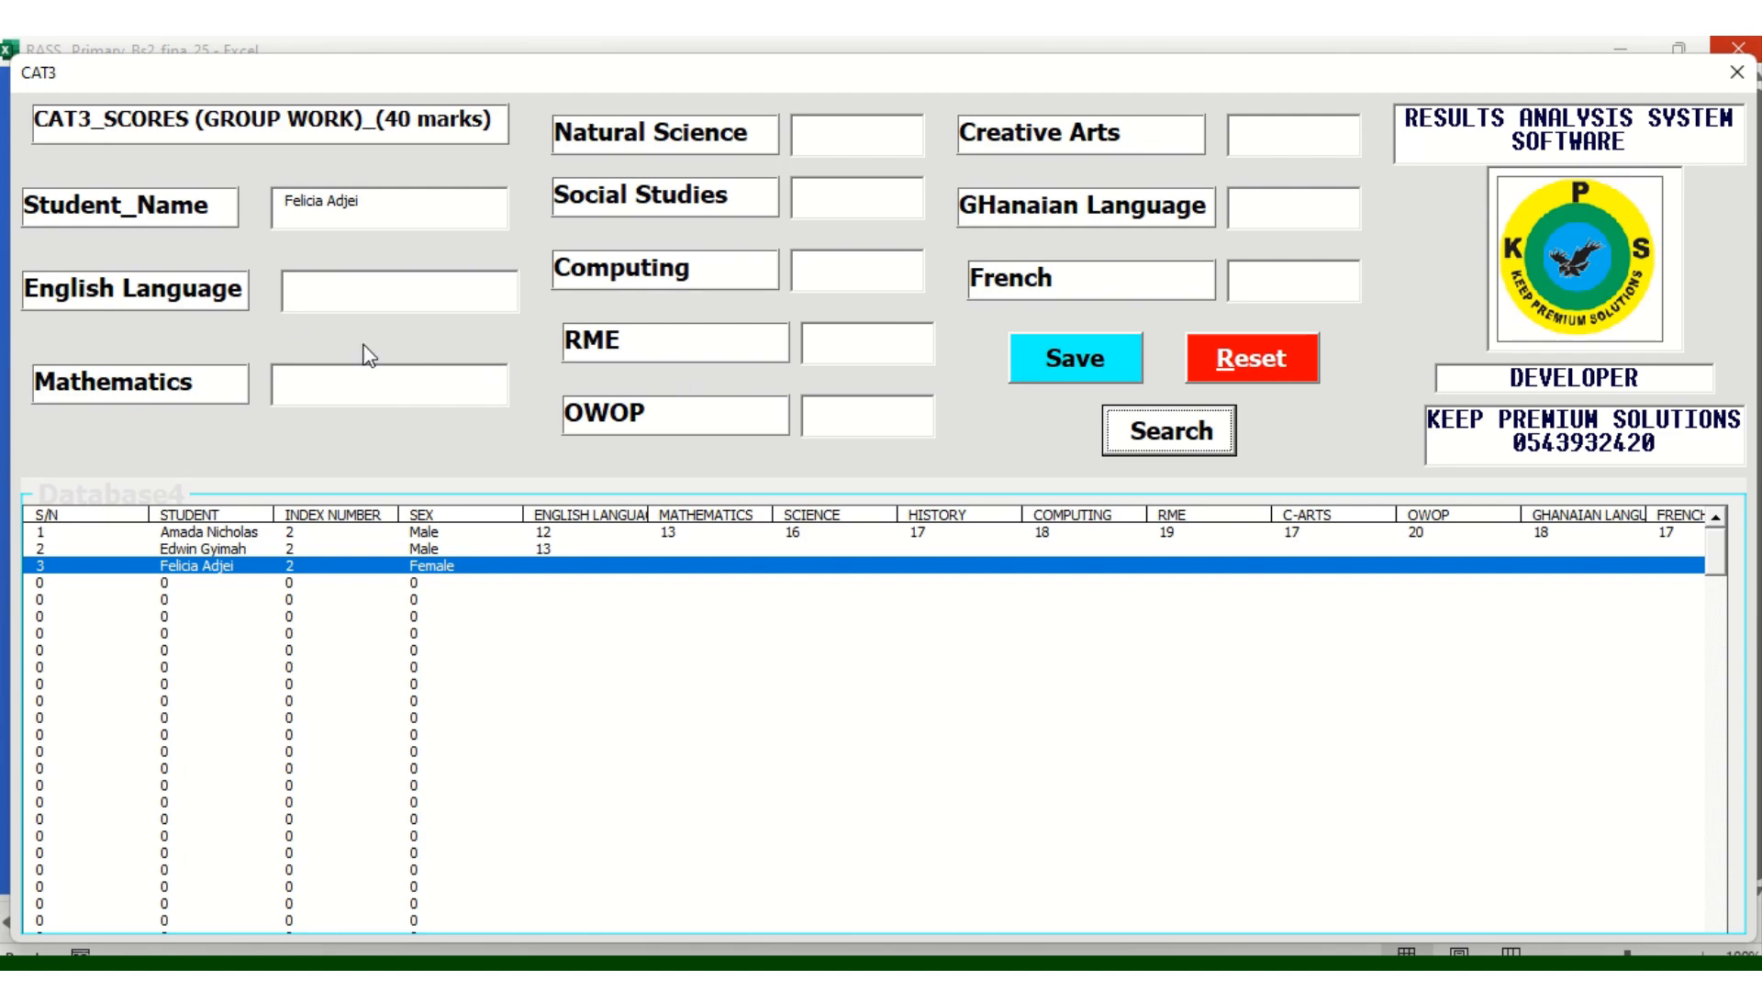
Enter English Language 12, Natural Science 15, the Social Studies score and Computing 17
click(323, 292)
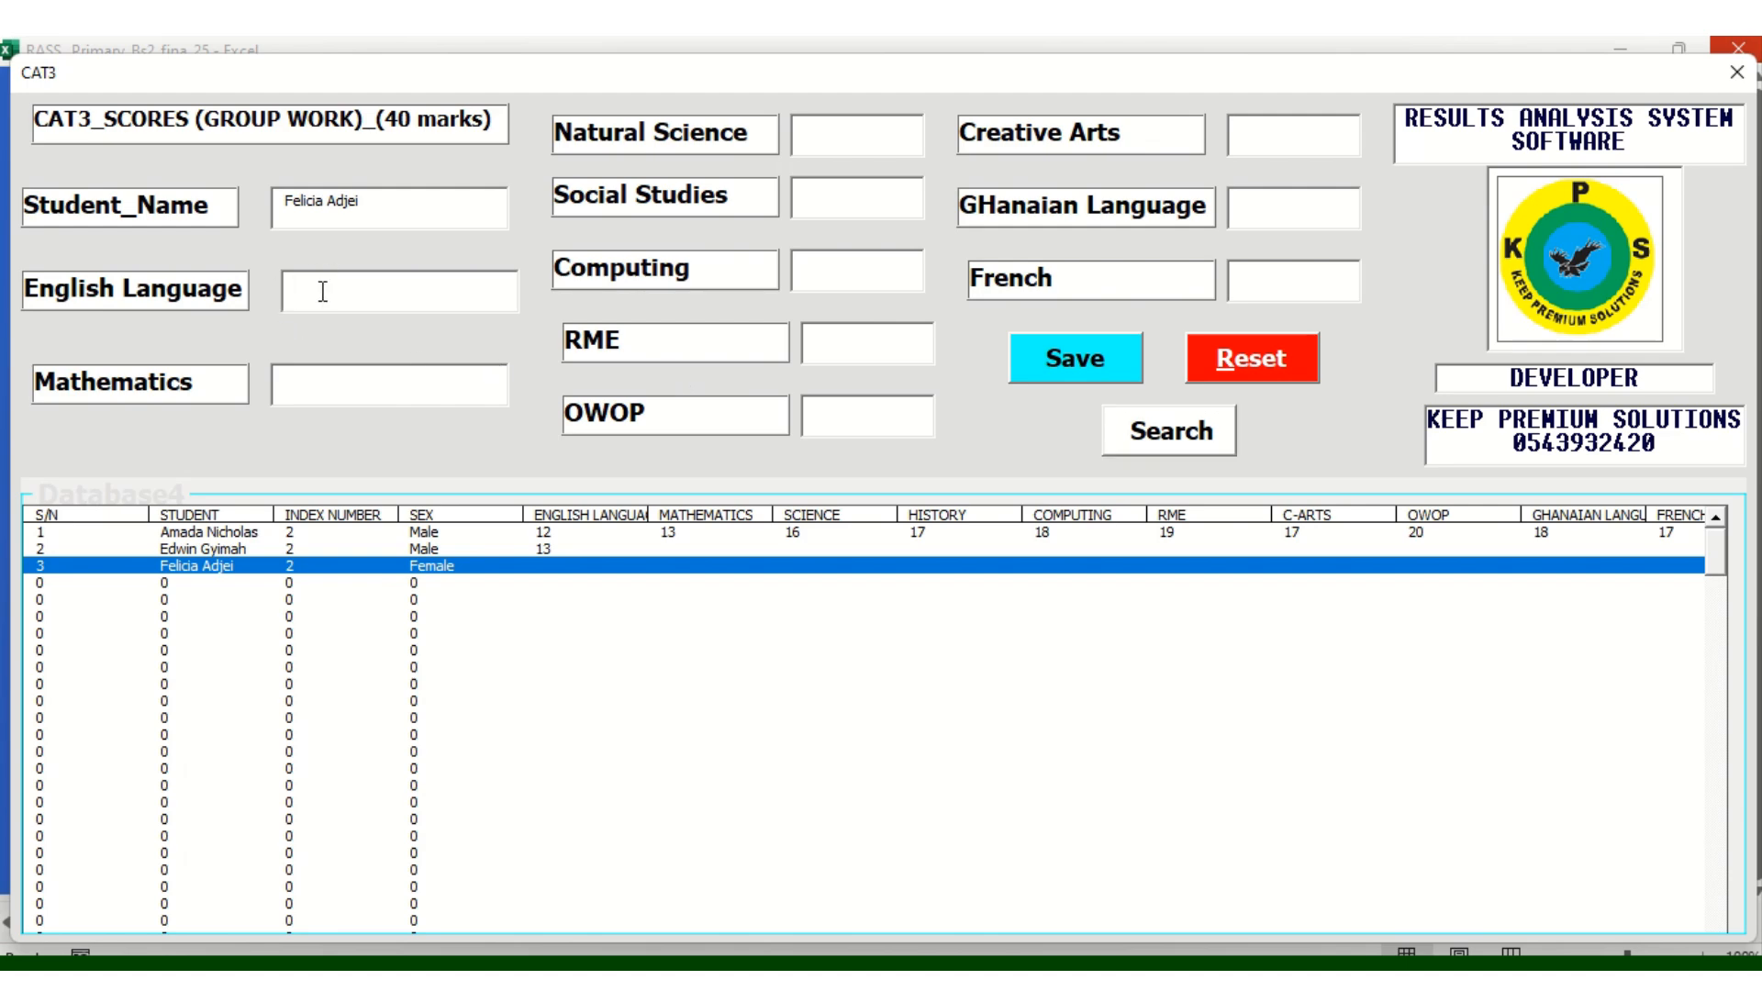
text(12)
text(13)
click(848, 140)
text(15)
click(839, 196)
text(1)
click(840, 265)
text(17)
Enter the RME score, Creative Arts 16 and French 16, then save and select the record
click(837, 342)
text(1514)
click(1267, 138)
text(16)
click(1251, 213)
text(17)
click(1245, 272)
text(16)
click(1076, 362)
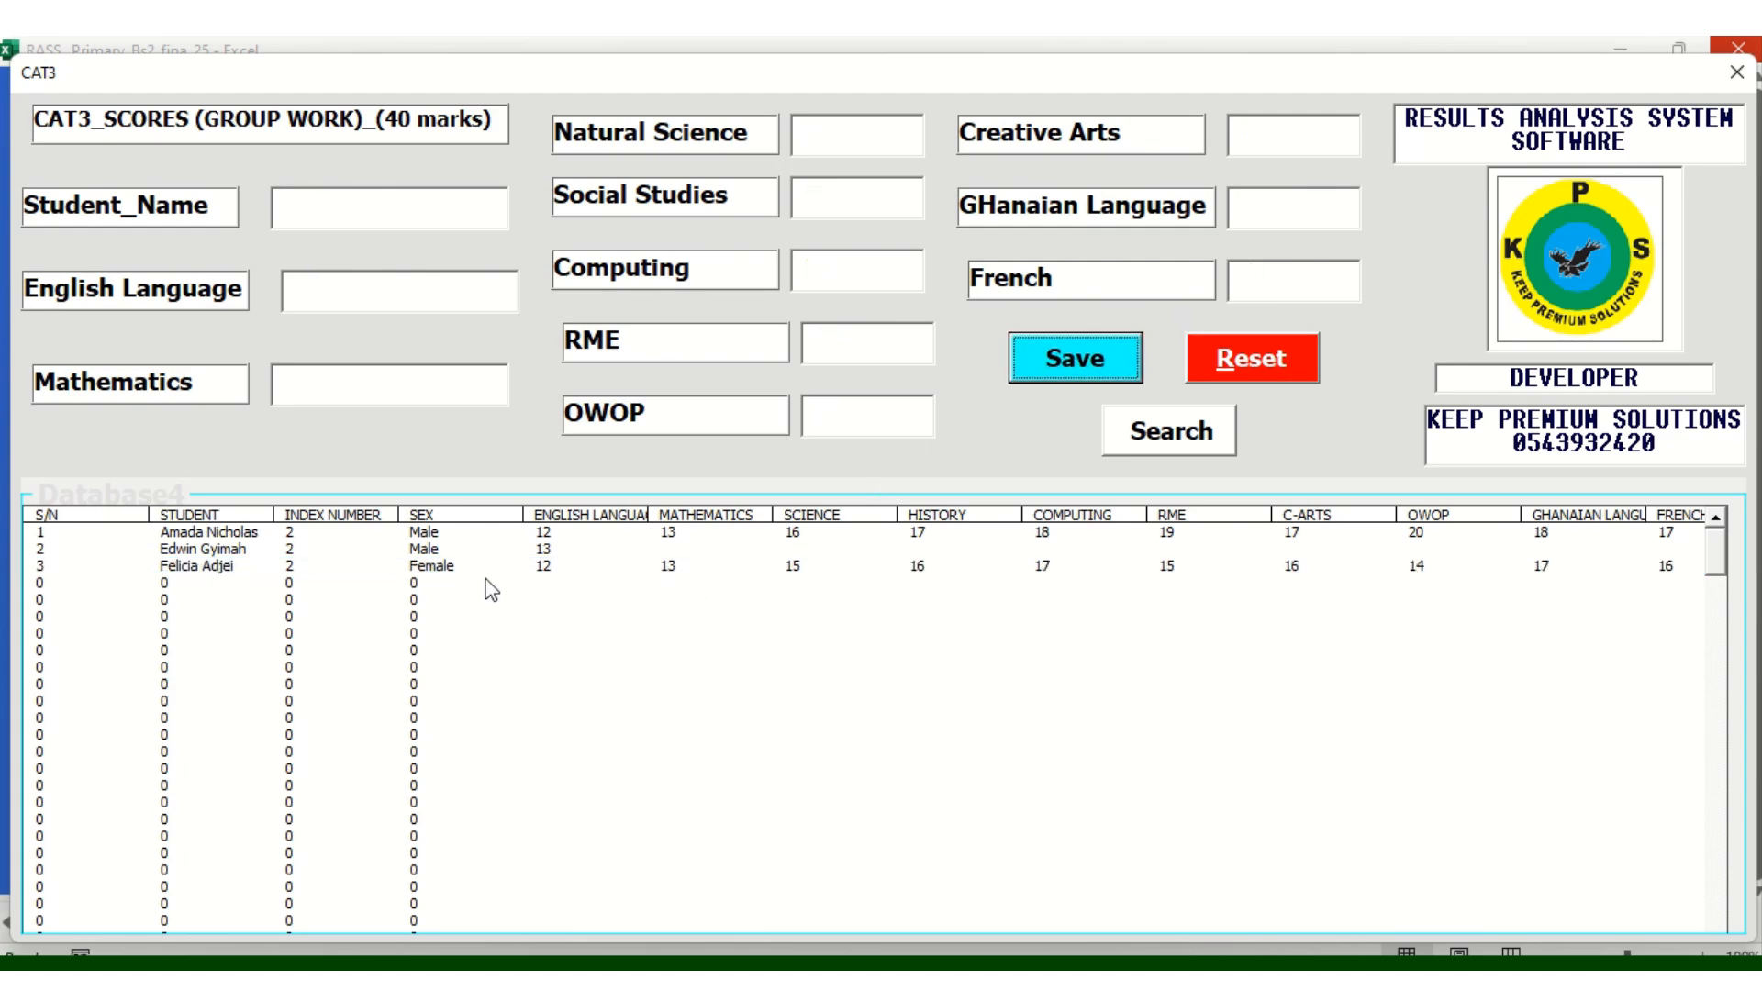
click(456, 574)
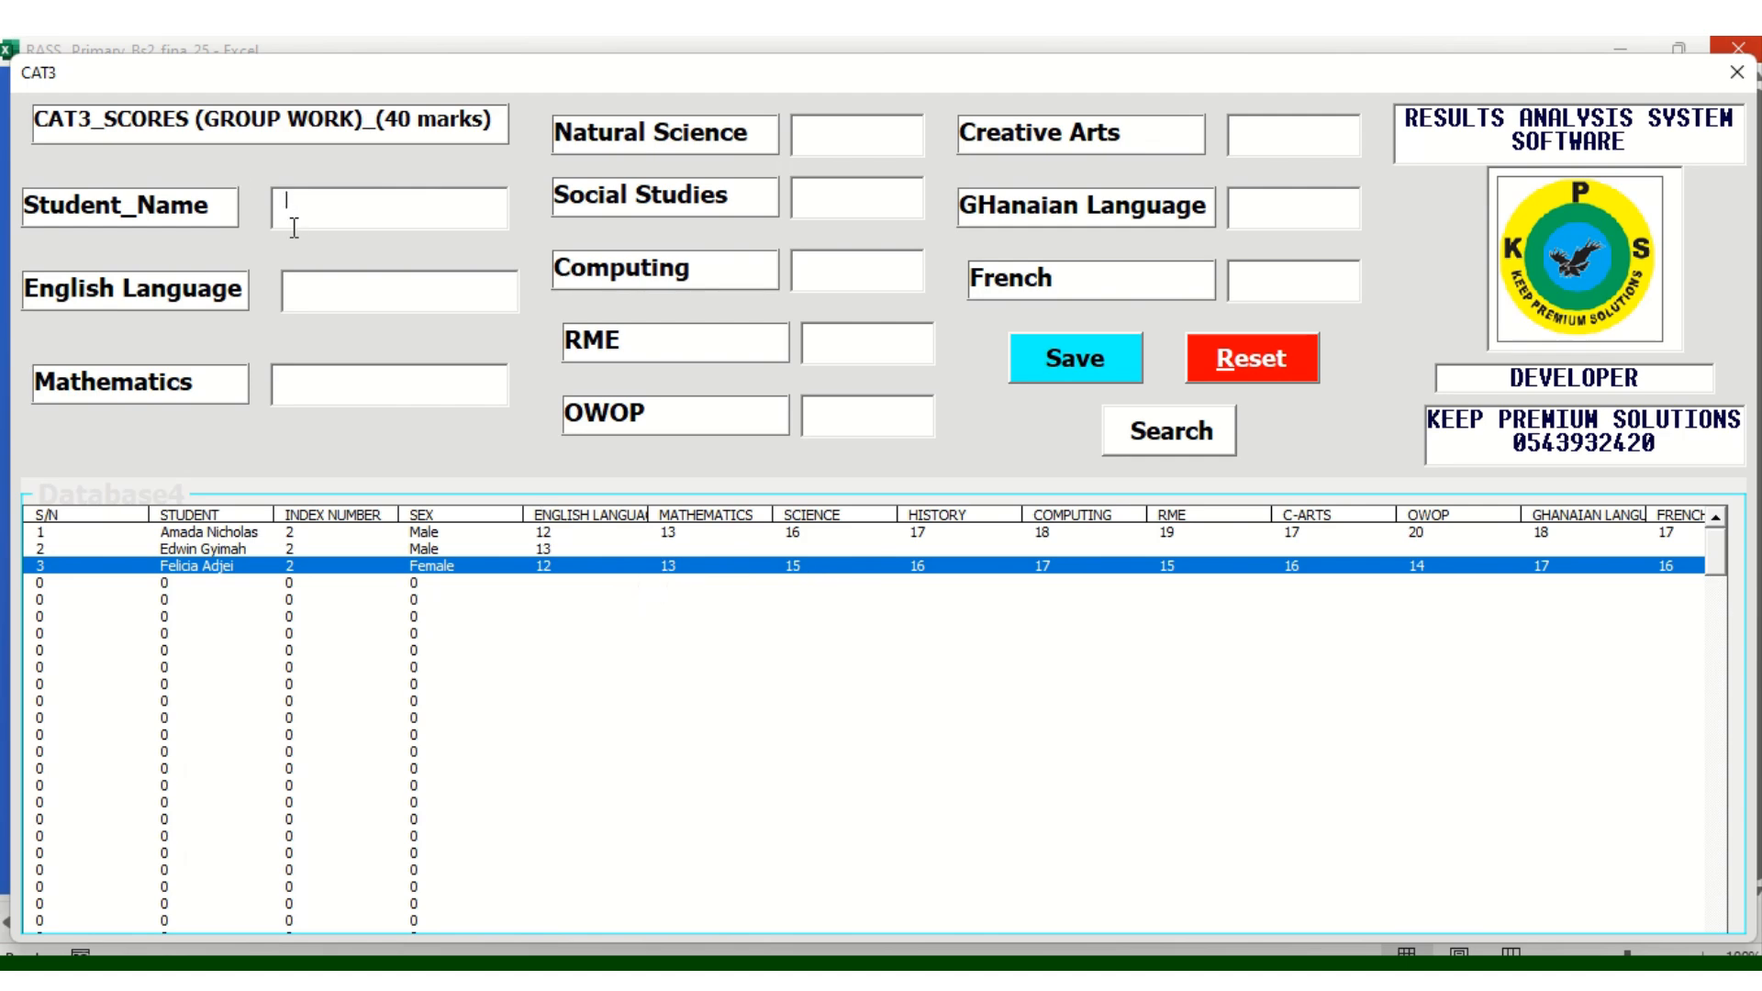
Load the third learner's CAT3 record, change English and Mathematics to 15, save, and close the form
click(1141, 439)
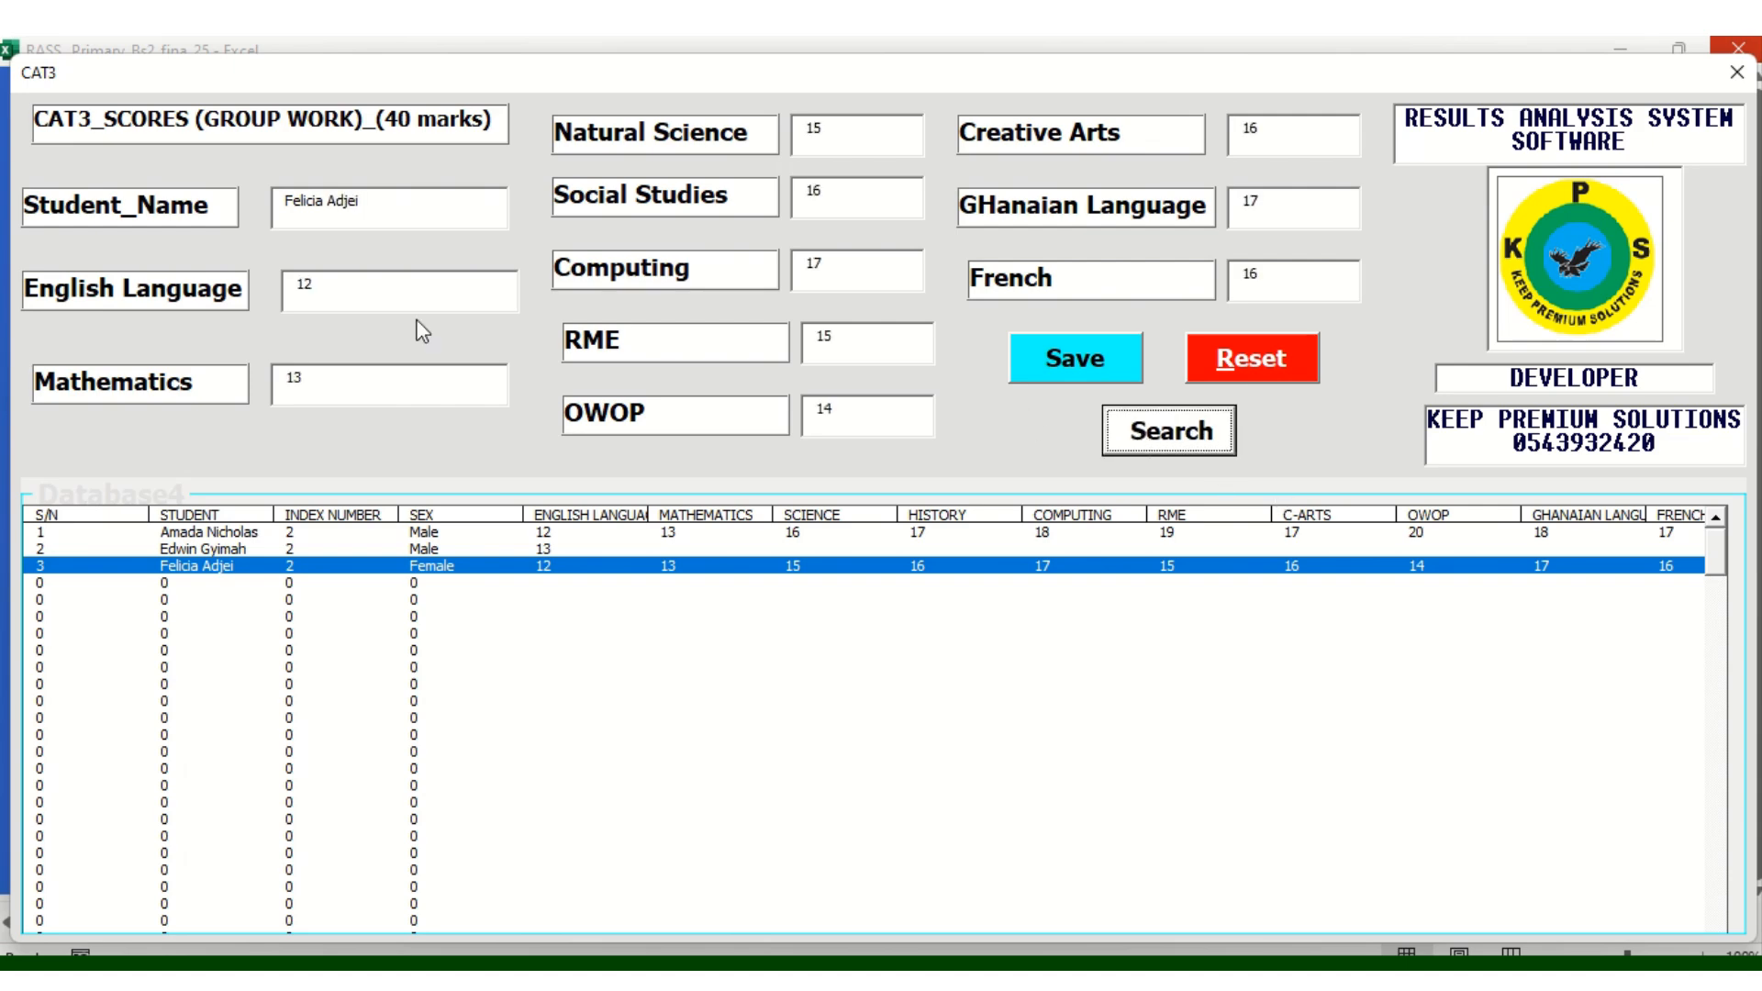
click(311, 286)
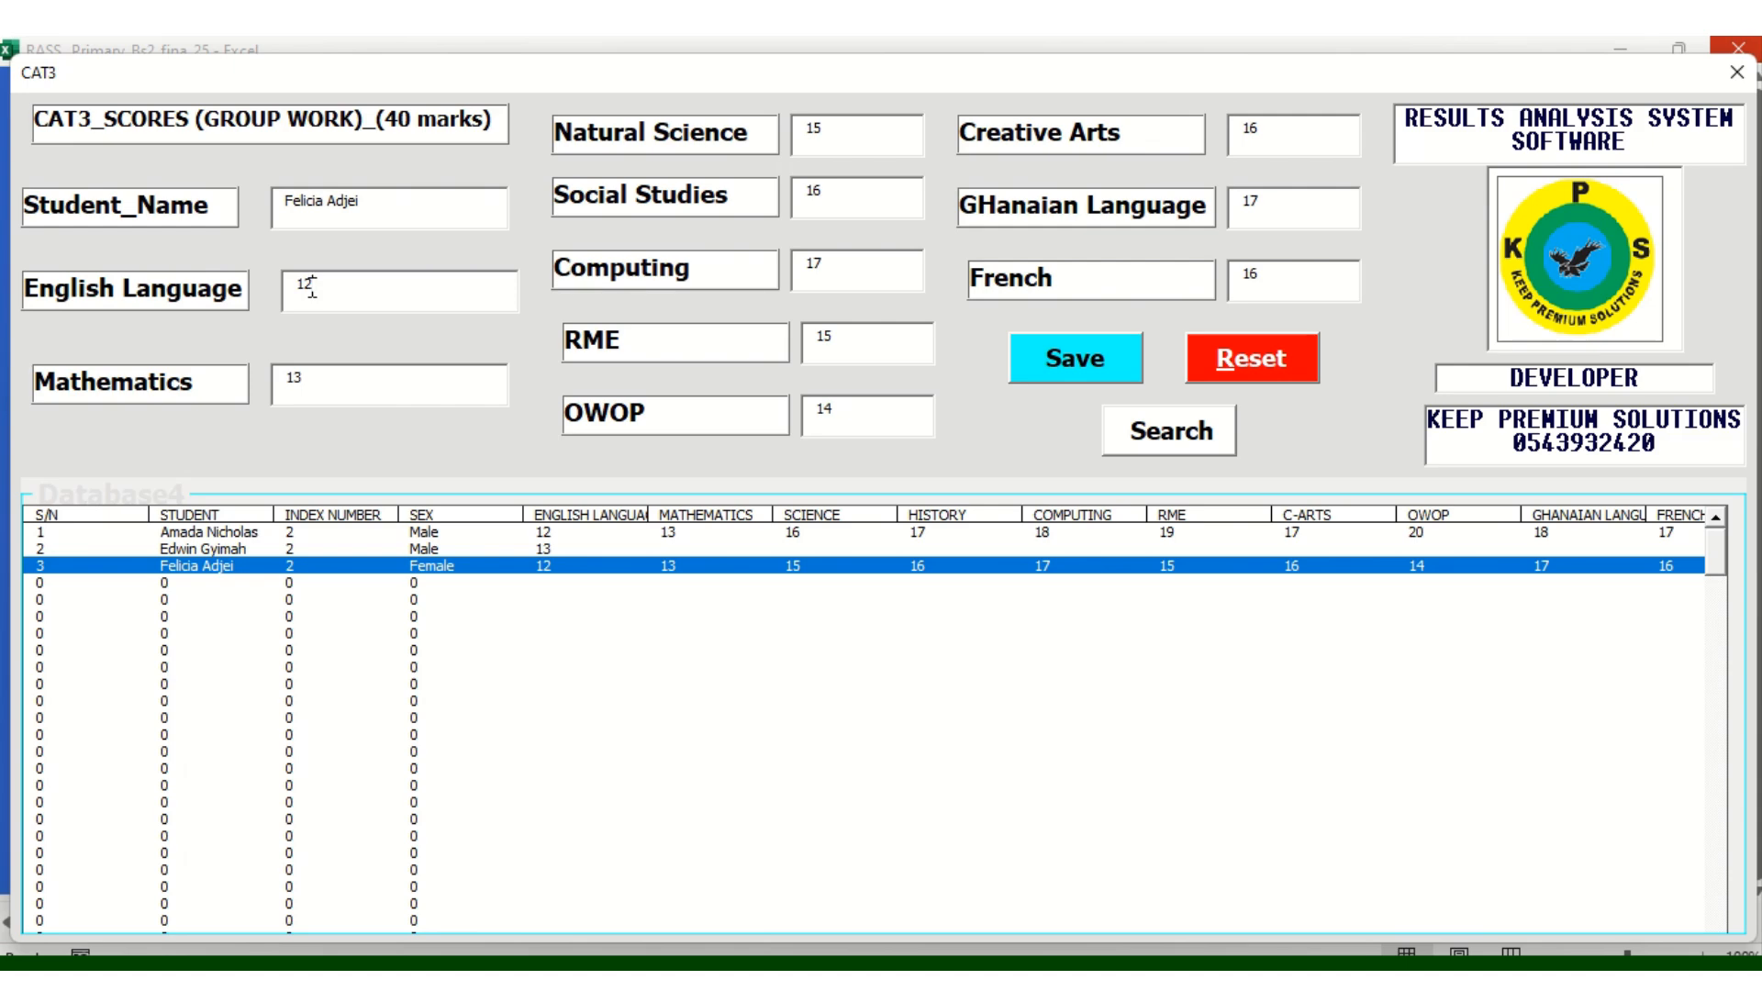
key(BackSpace)
text(5)
click(305, 376)
key(BackSpace)
text(5)
click(1072, 356)
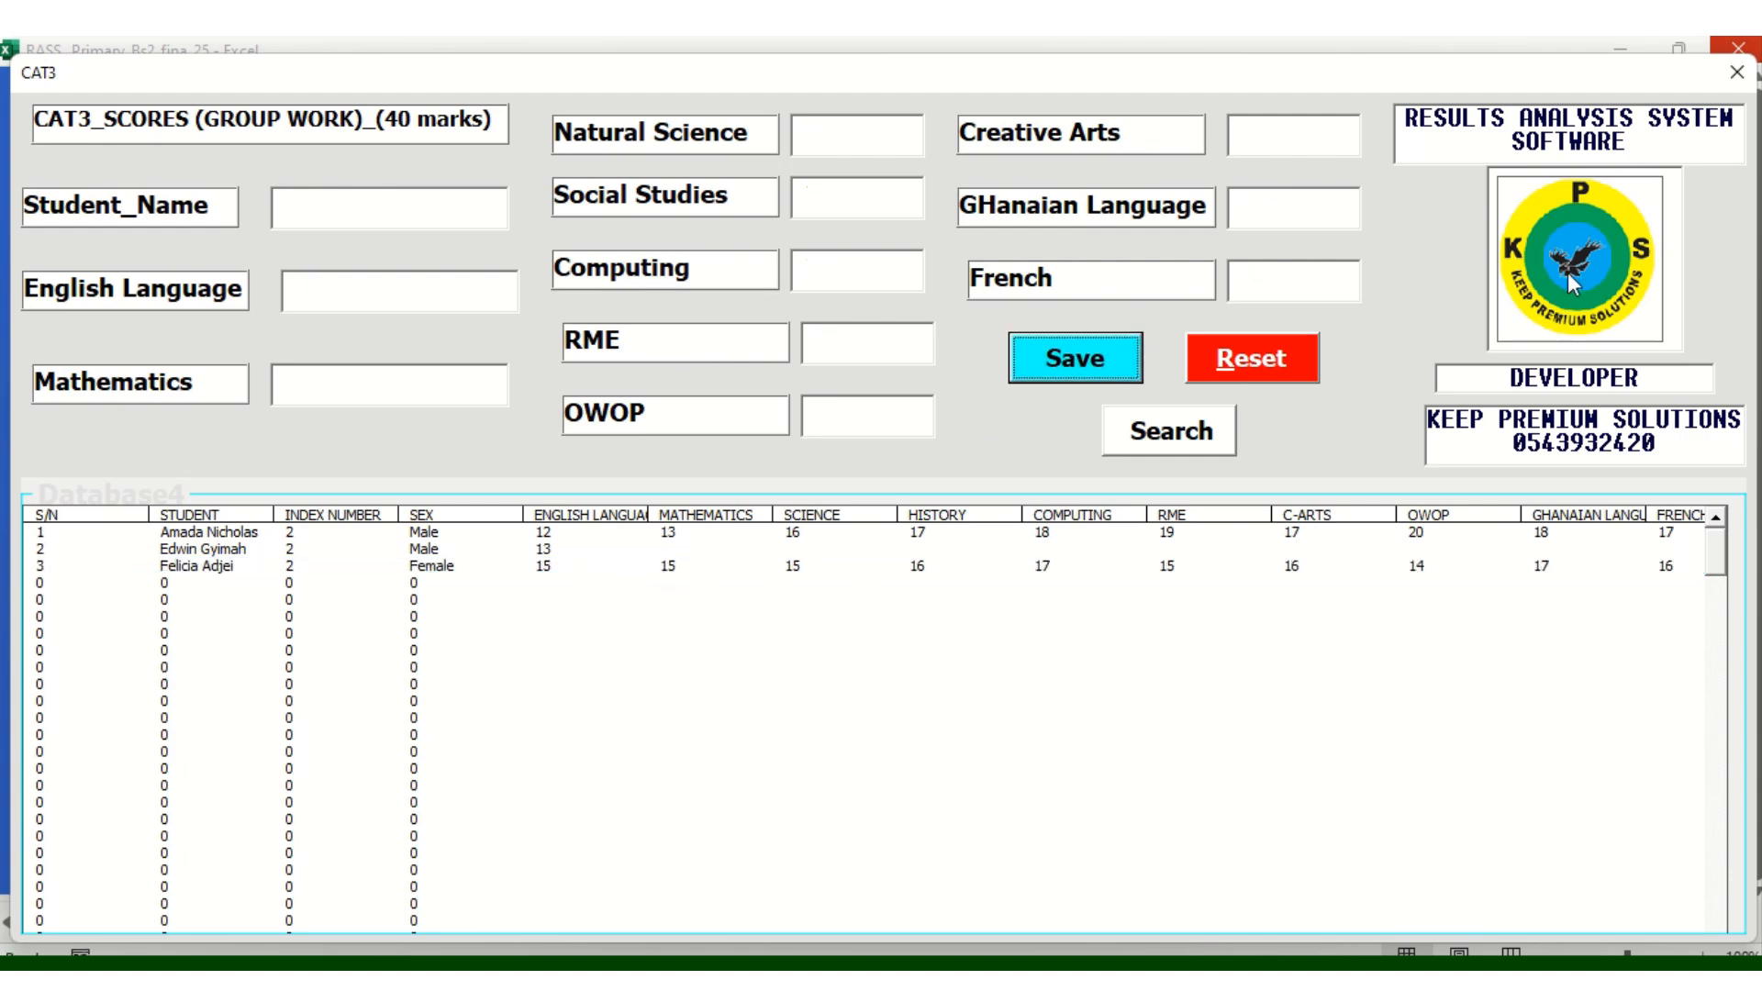
click(1736, 72)
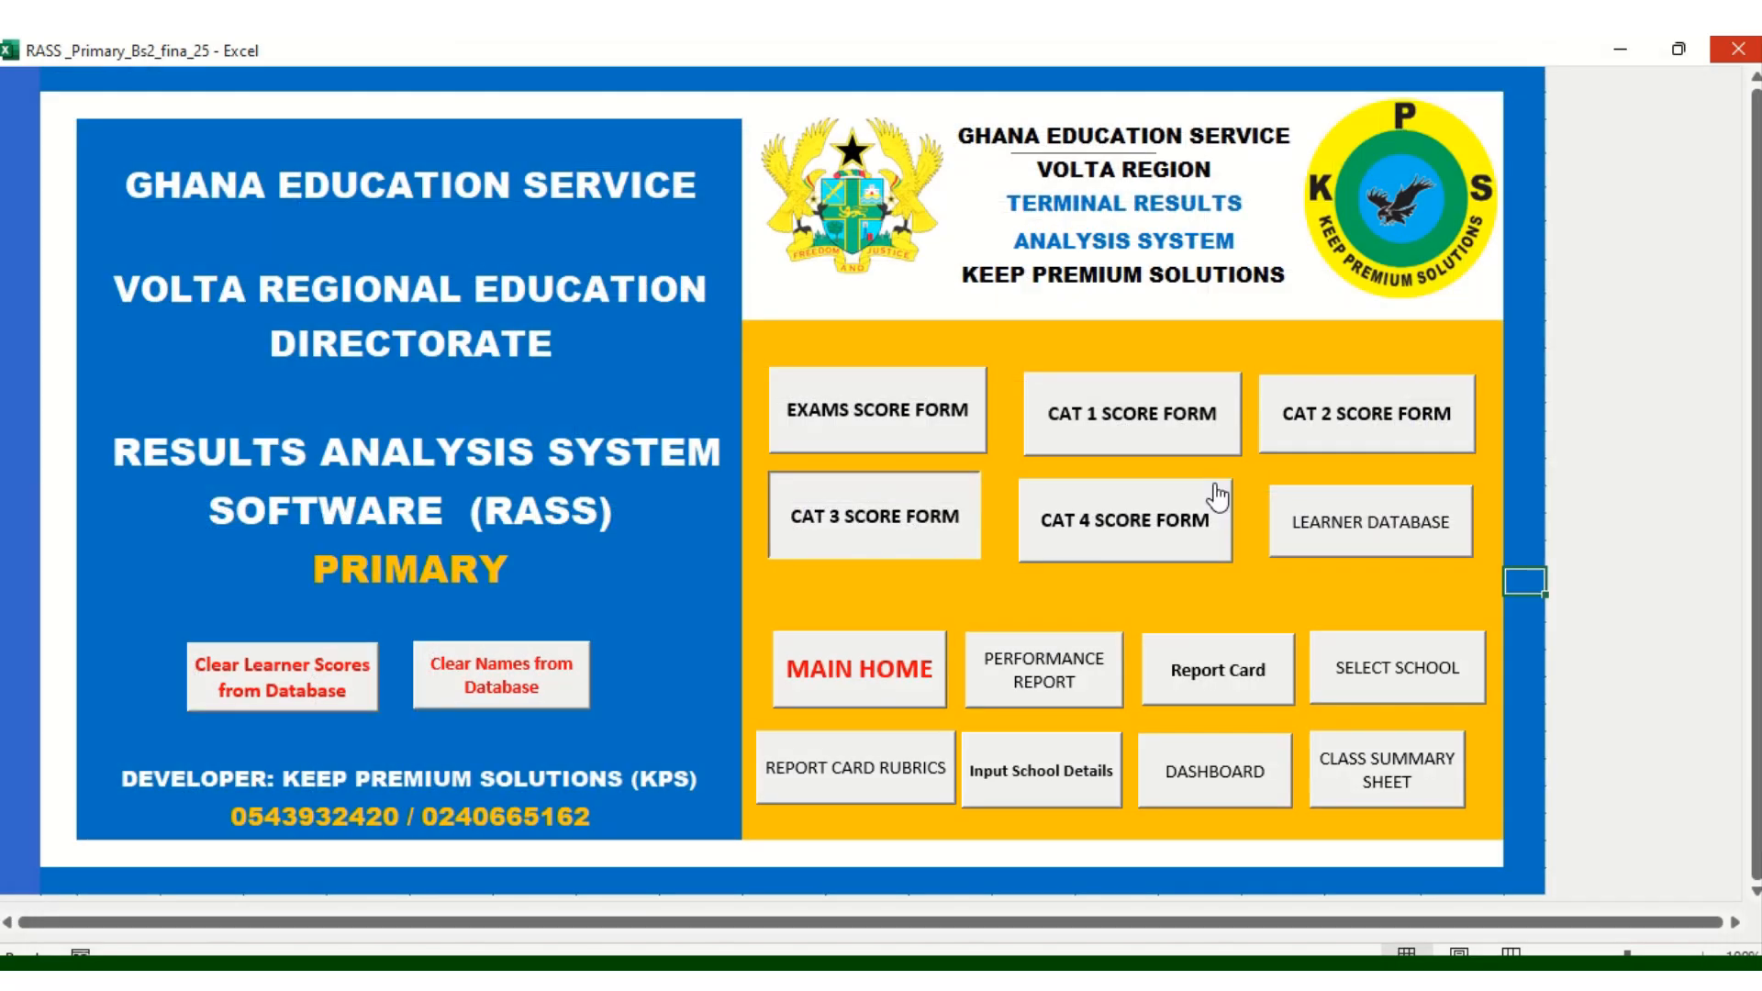
Open the CAT4 score form, reset it, and look up the first learner's record
click(1138, 555)
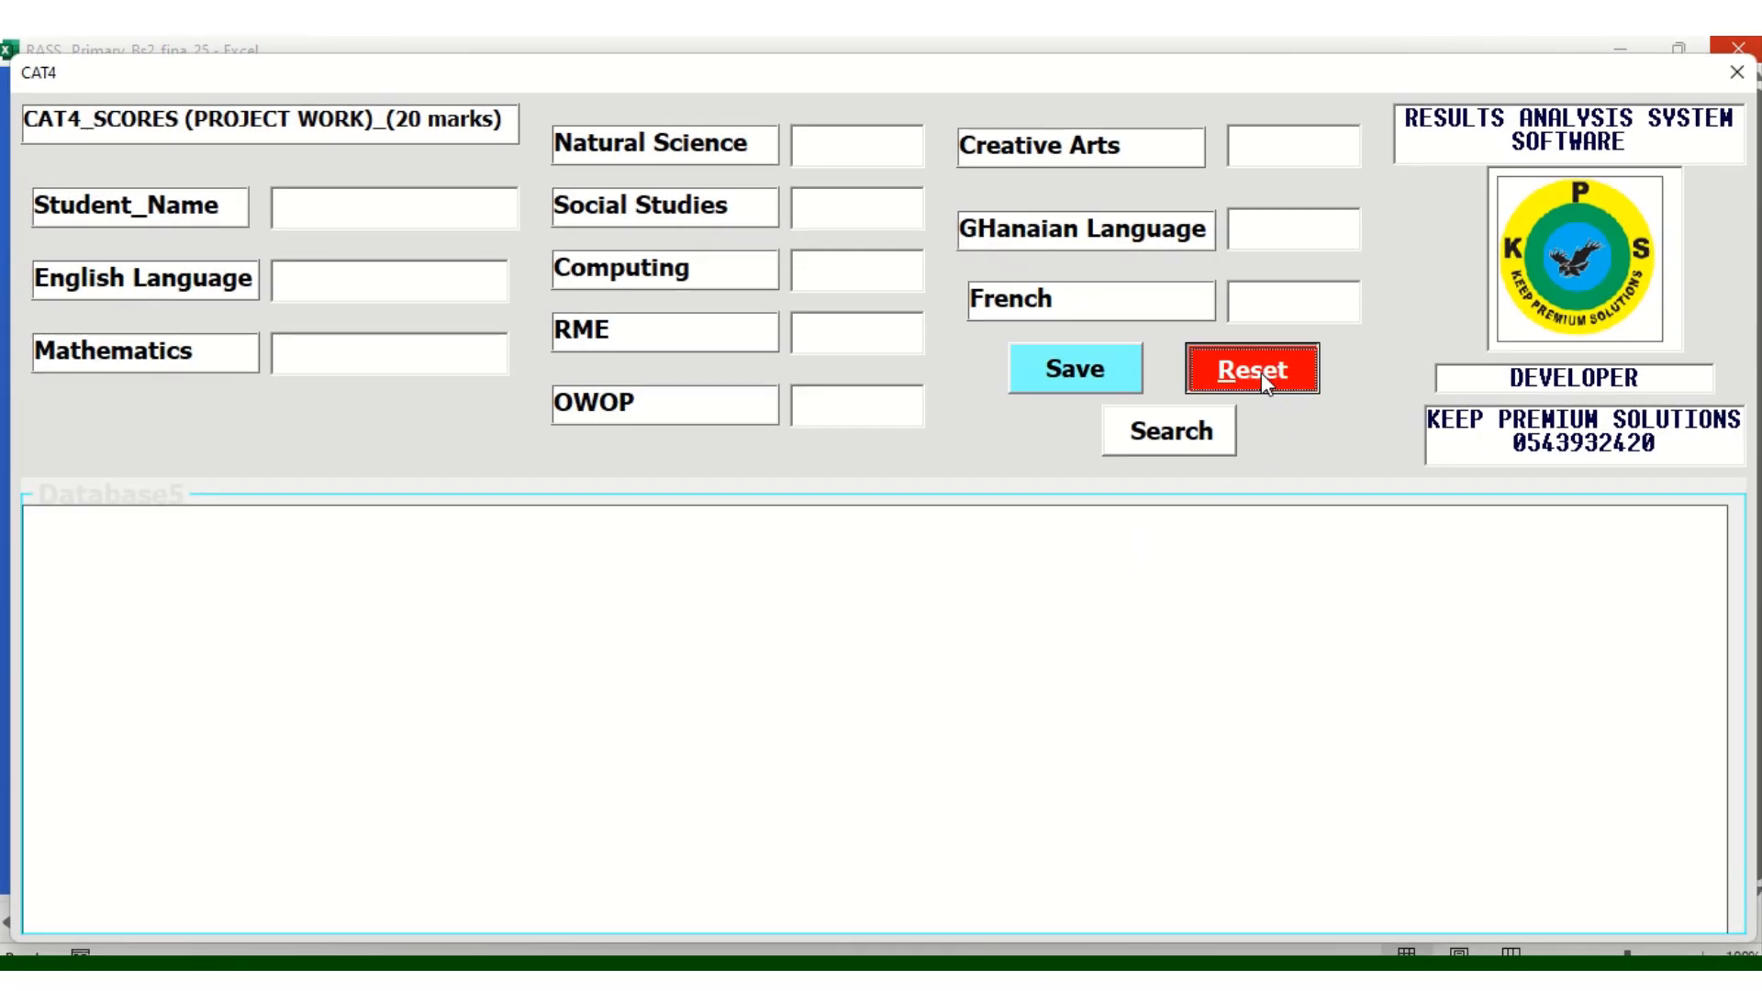
click(1262, 373)
click(902, 610)
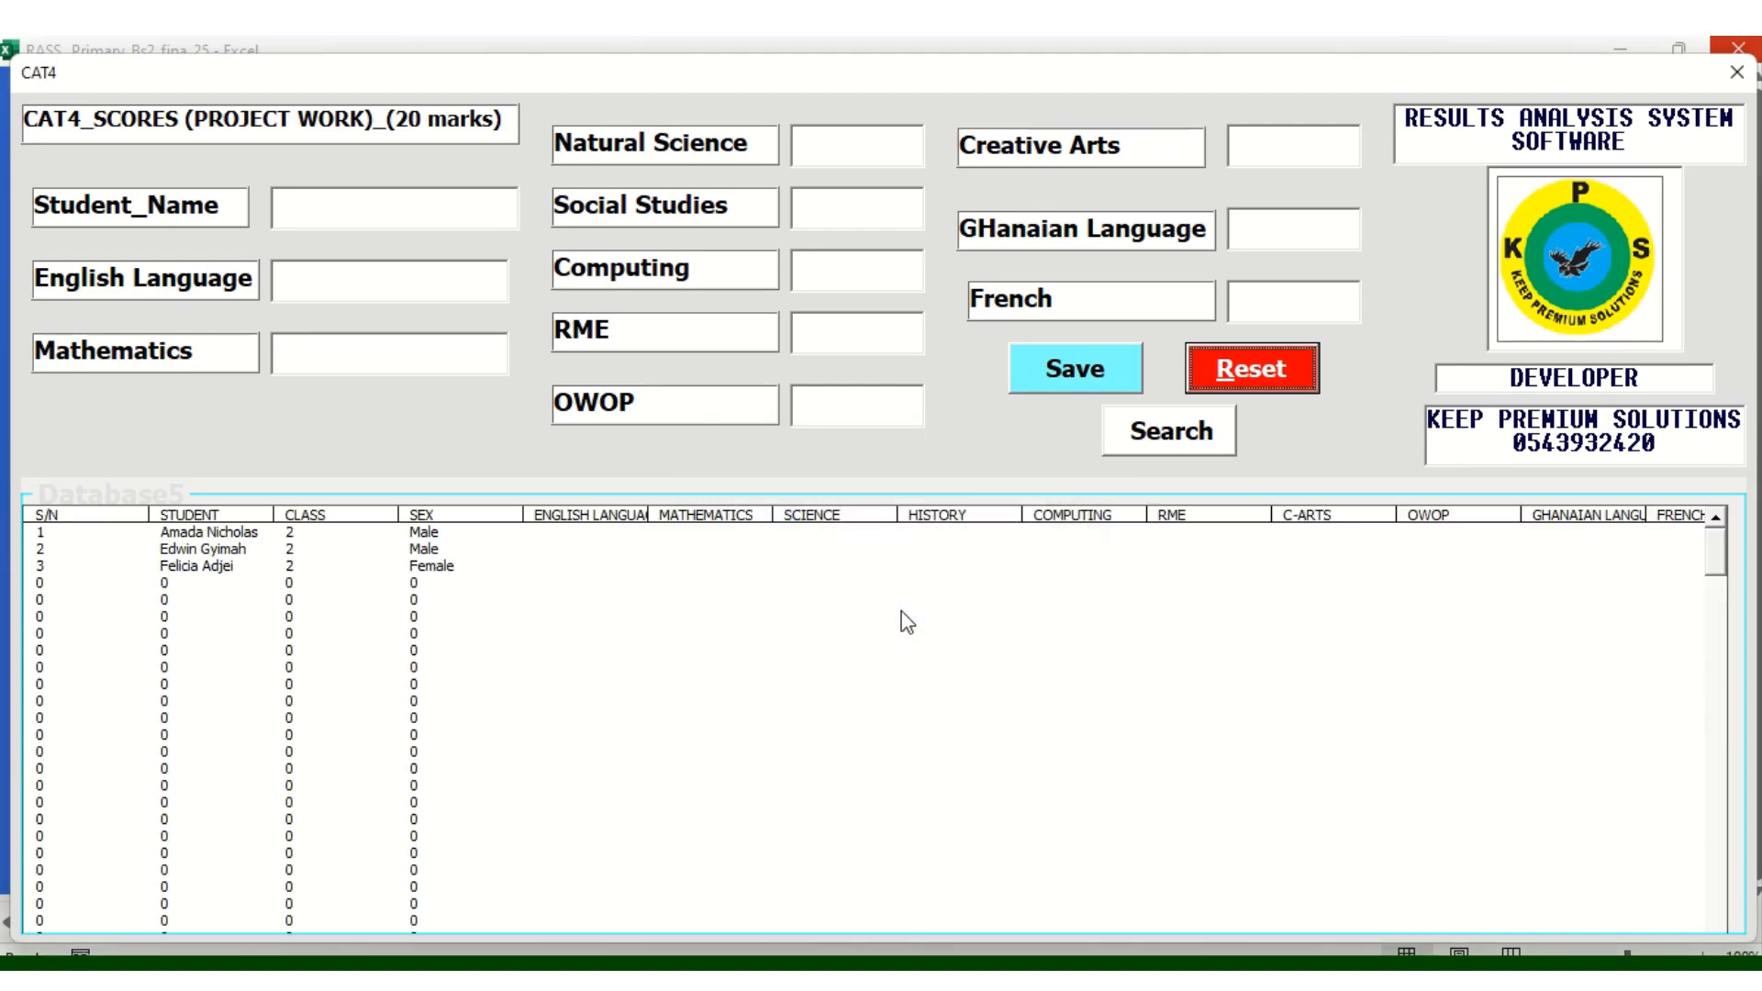
click(339, 217)
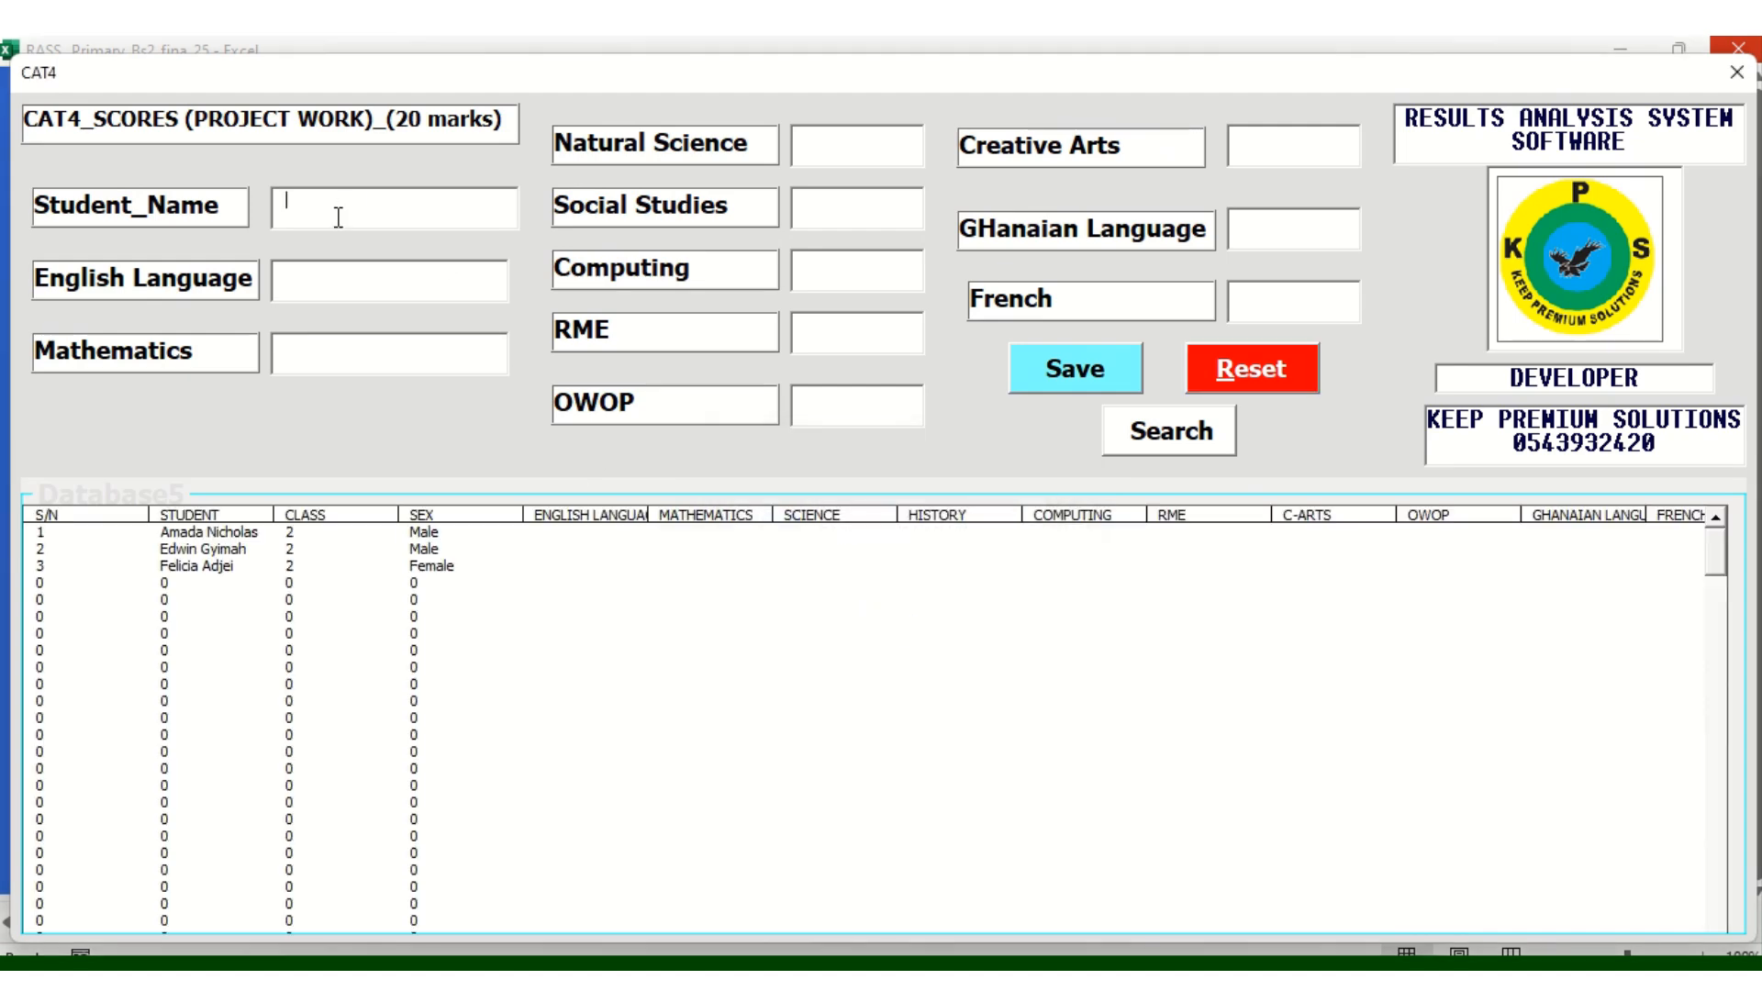
click(1153, 431)
Enter English Language 20, Mathematics 12 and Social Studies 14 for the first learner
click(299, 280)
text(20)
click(305, 354)
text(4)
key(BackSpace)
text(12)
text(13)
click(826, 201)
text(14)
Enter Computing 16 plus the RME and Ghanaian Language scores, then save and select the record
click(820, 261)
text(16)
click(828, 330)
text(1716)
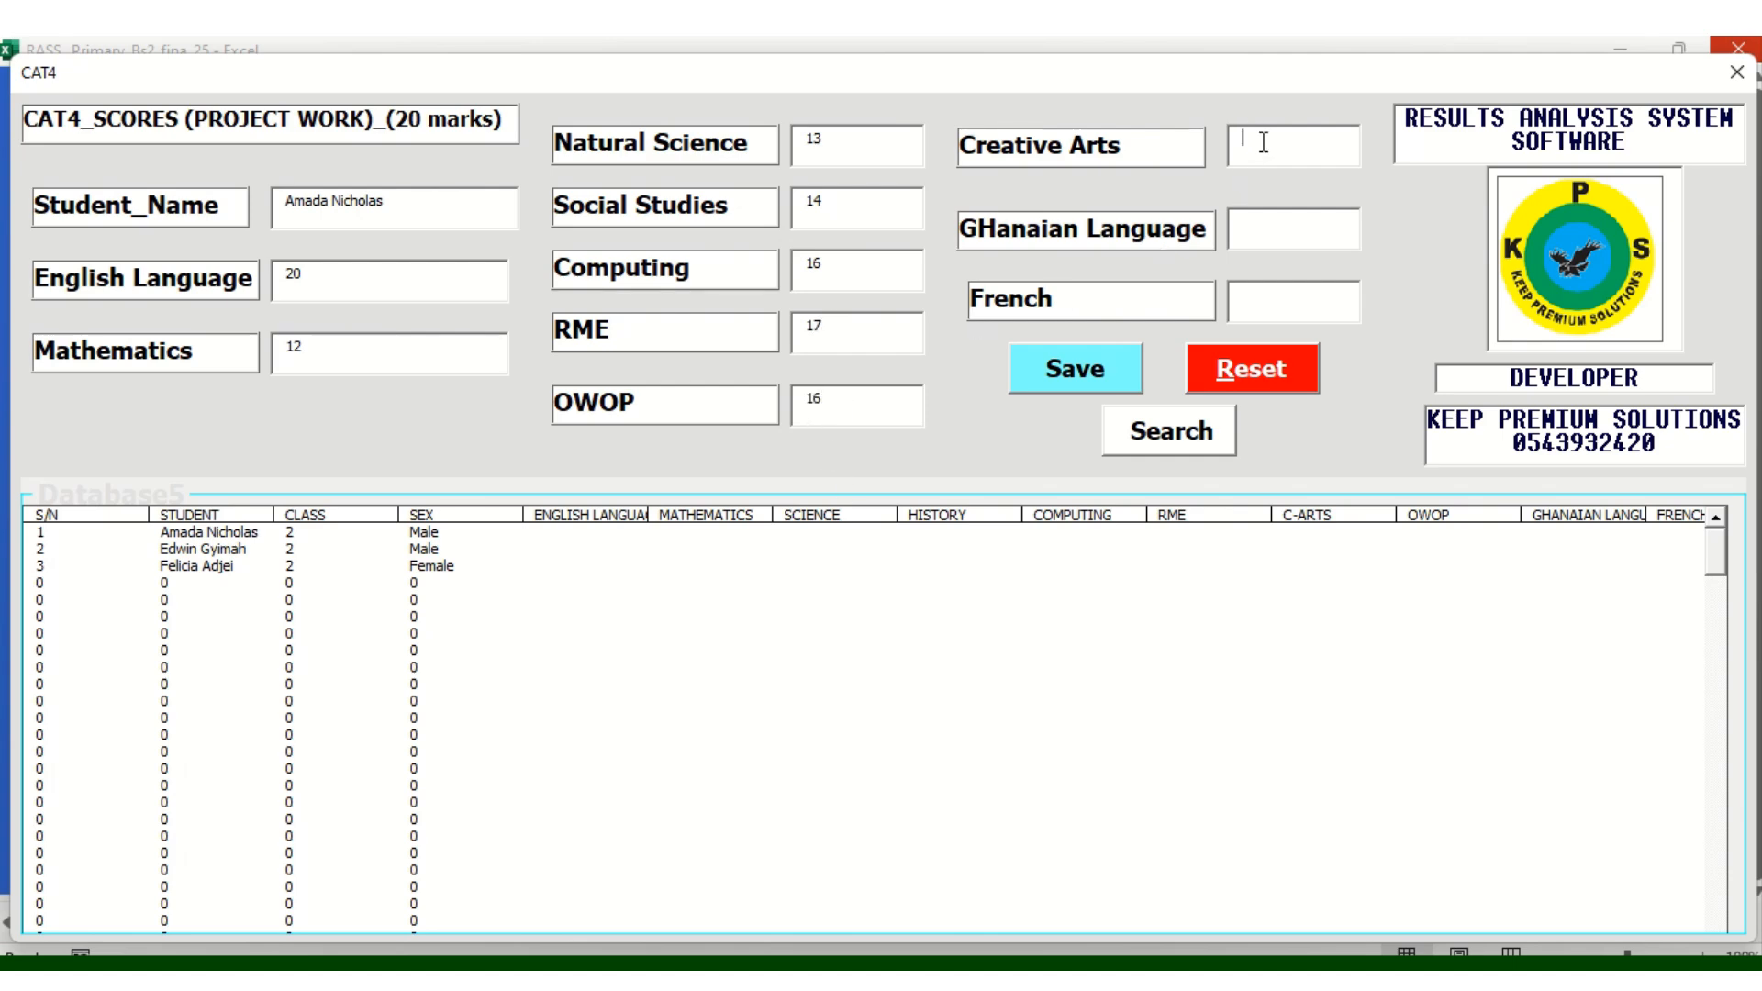
text(16)
click(1259, 227)
text(1716)
click(1086, 368)
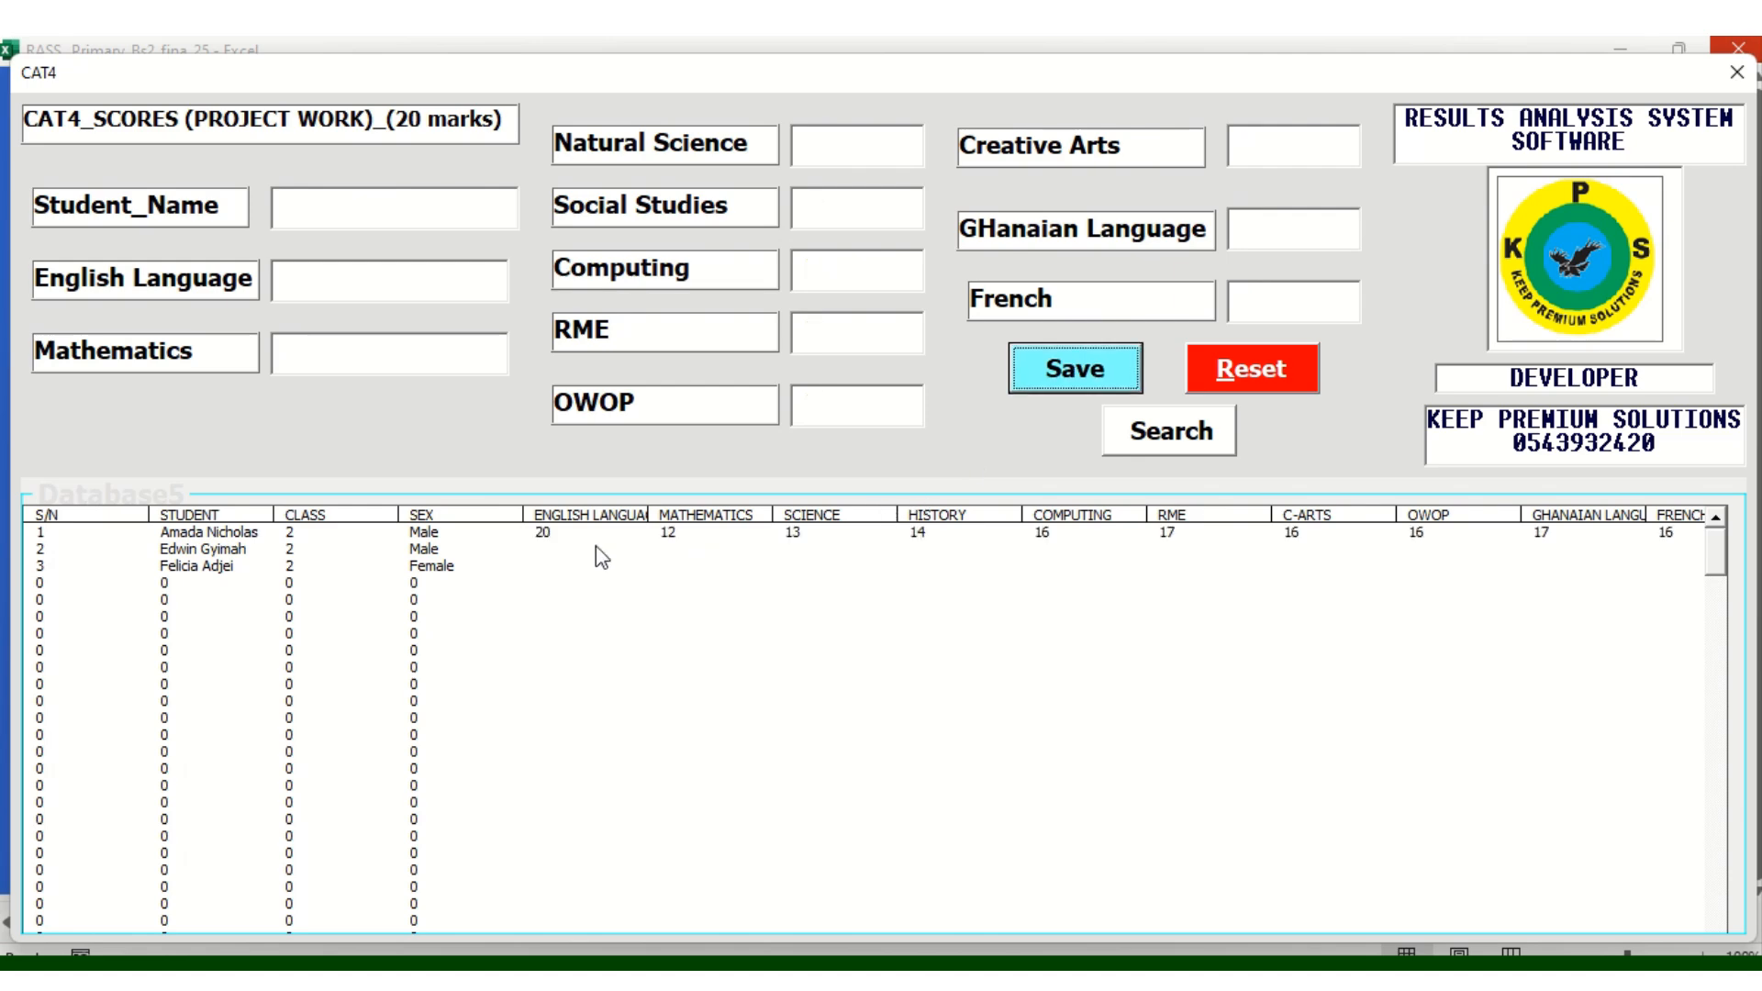
click(463, 538)
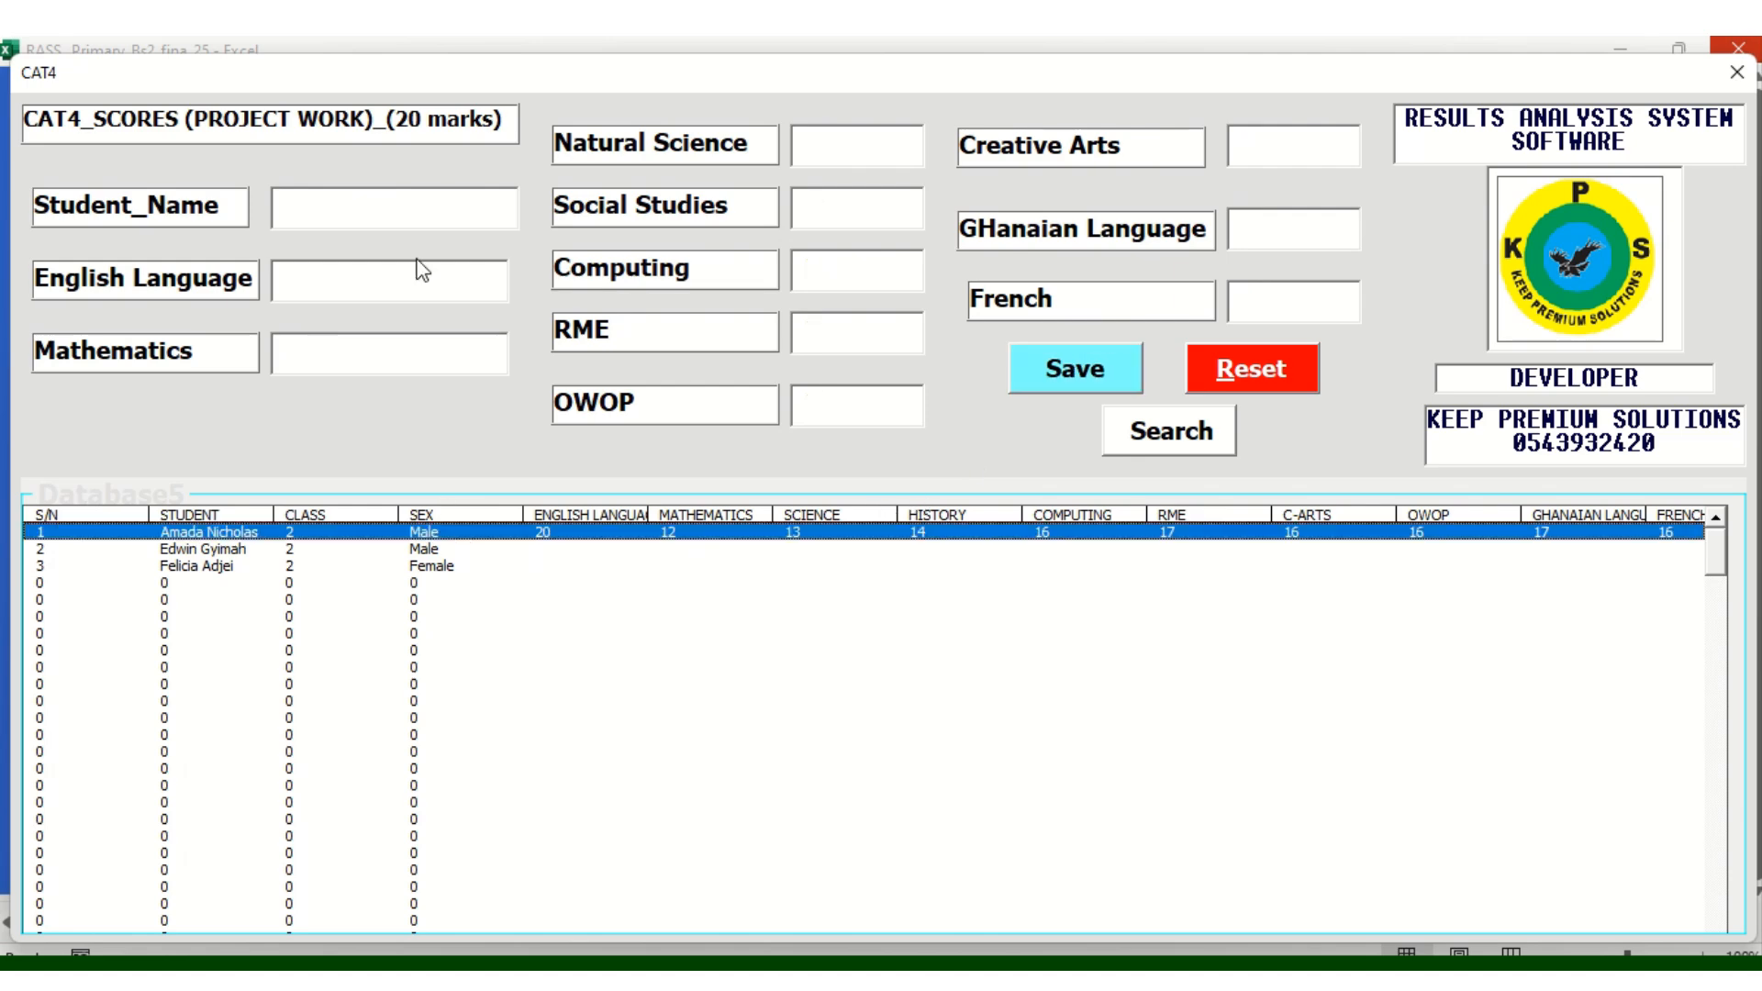
Look up the second learner and enter English Language 12 and Mathematics 11
click(314, 211)
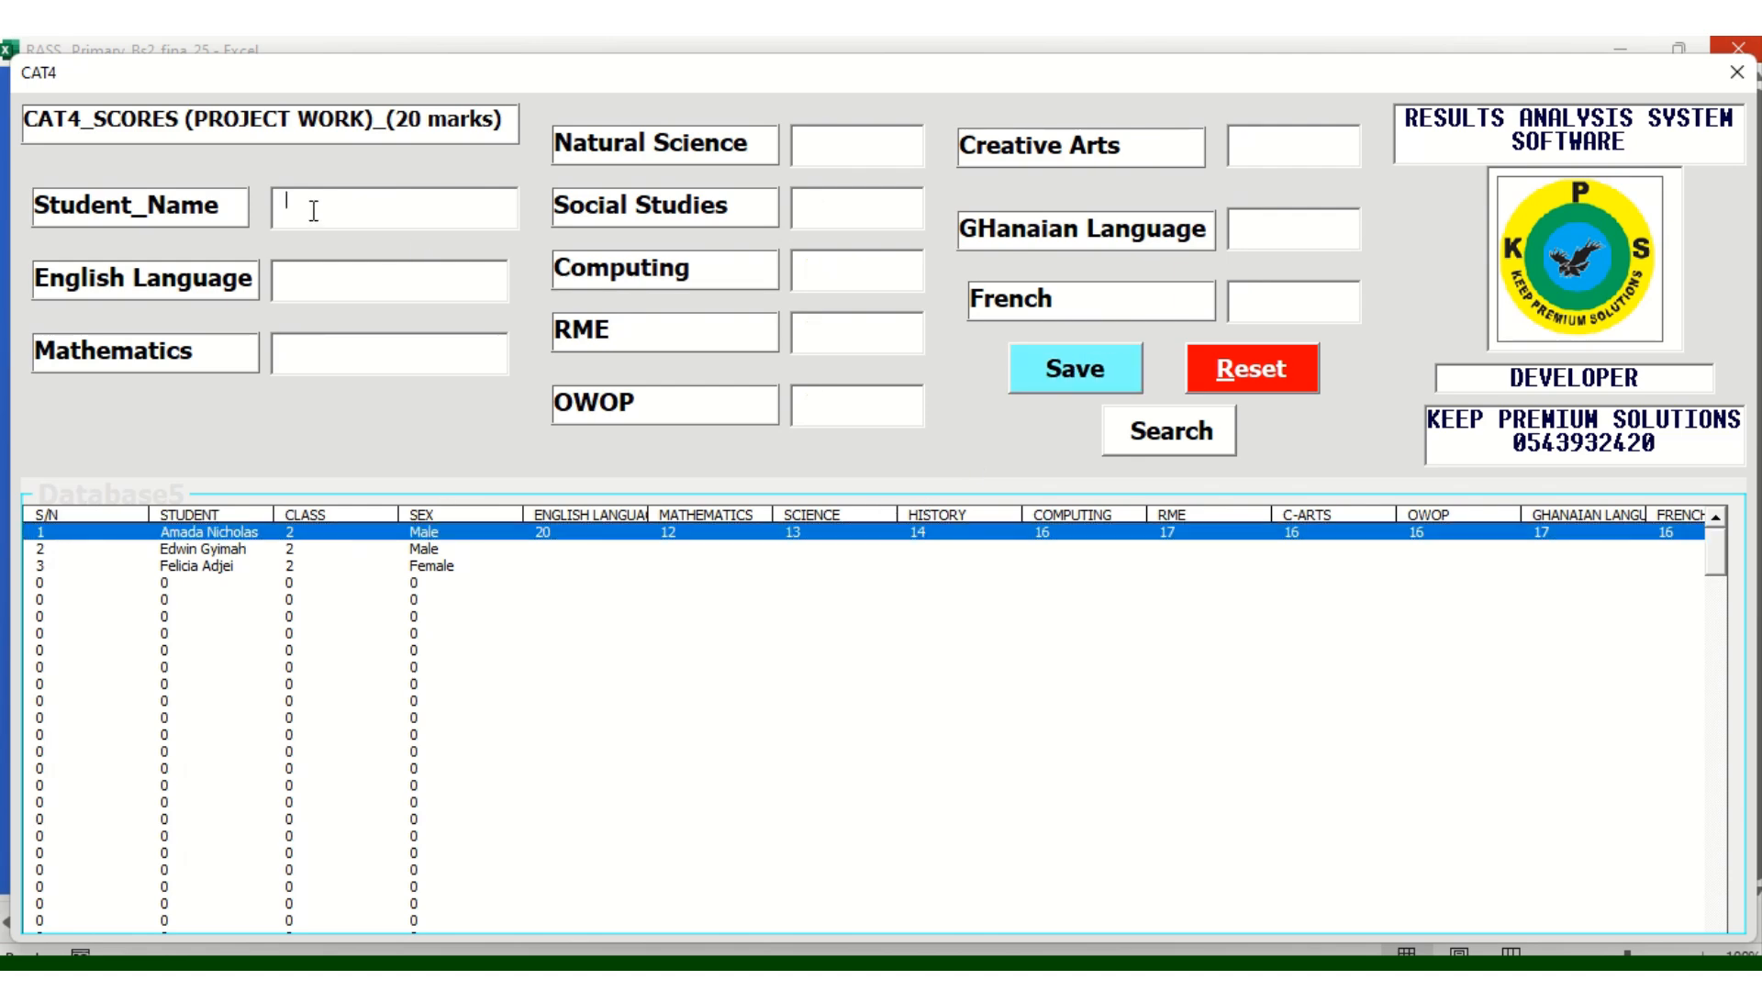
text(E)
key(BackSpace)
click(1203, 445)
click(331, 276)
text(12)
click(319, 339)
text(11)
Enter Natural Science 14, Social Studies 16 and Computing 17
click(846, 148)
text(3)
key(BackSpace)
text(14)
click(806, 200)
text(16)
click(827, 252)
text(17)
Enter the RME score, Creative Arts 16 and Ghanaian Language 17, then save the CAT4 scores
click(823, 321)
text(1818)
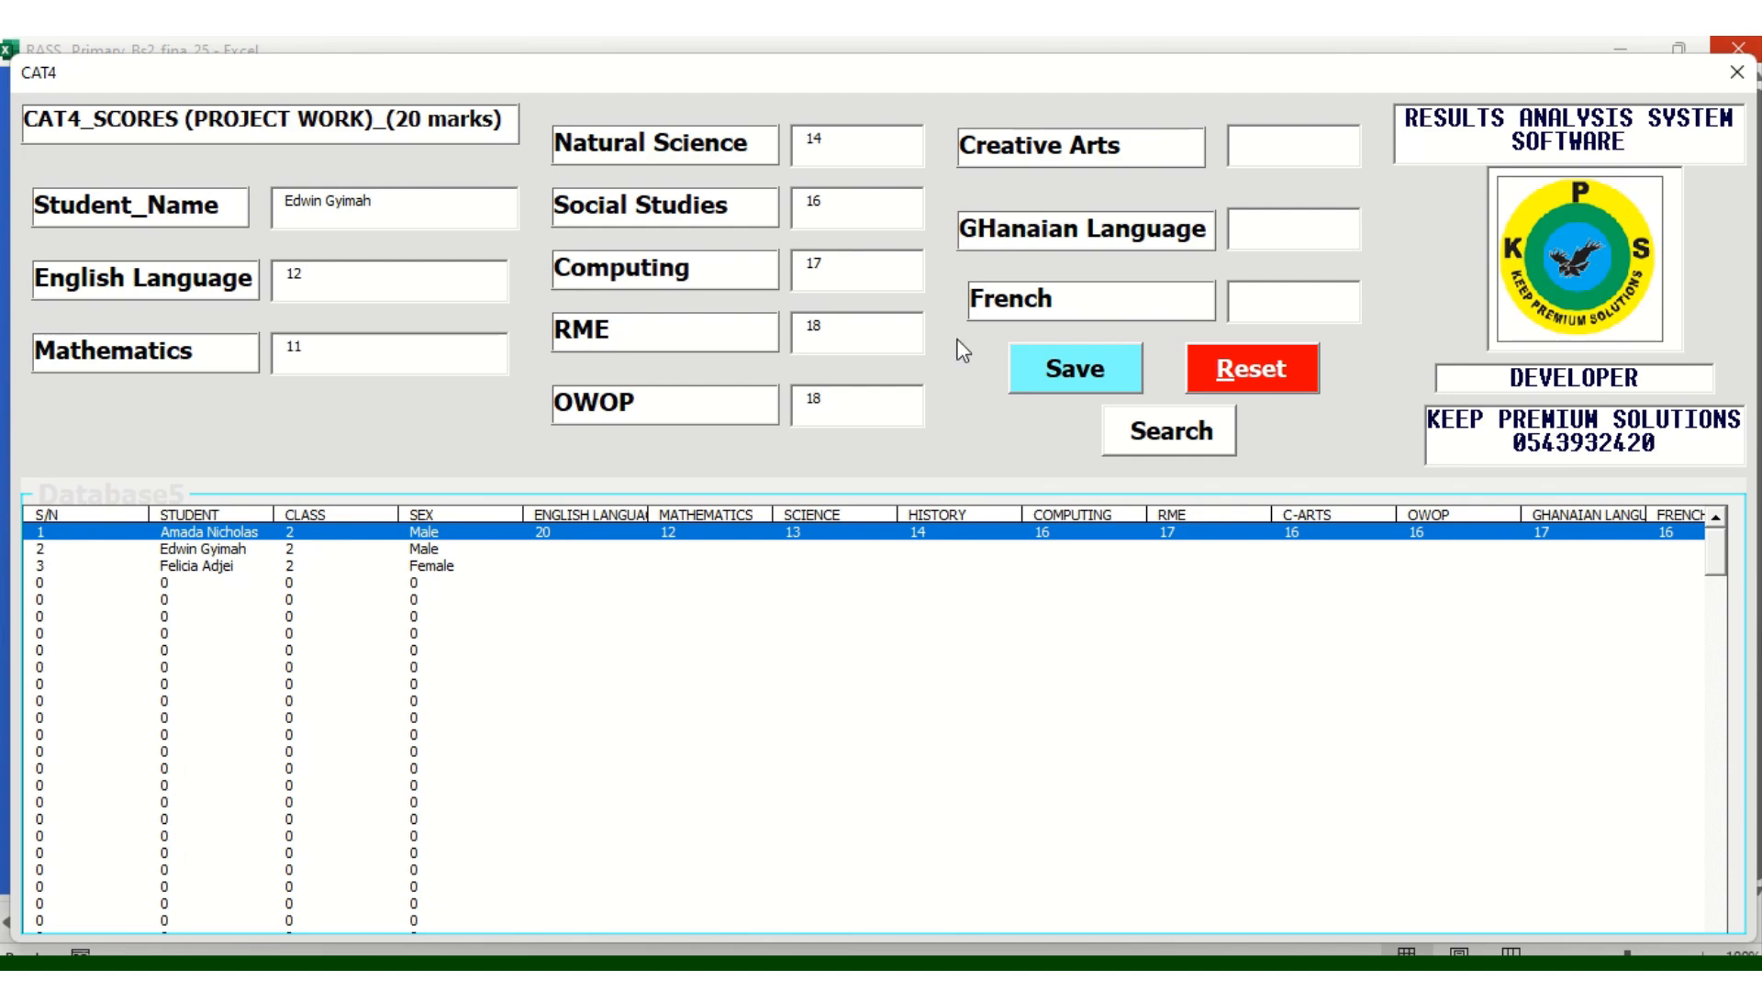
click(1246, 140)
text(16)
click(1259, 243)
text(17)
click(1264, 303)
text(16)
click(1051, 365)
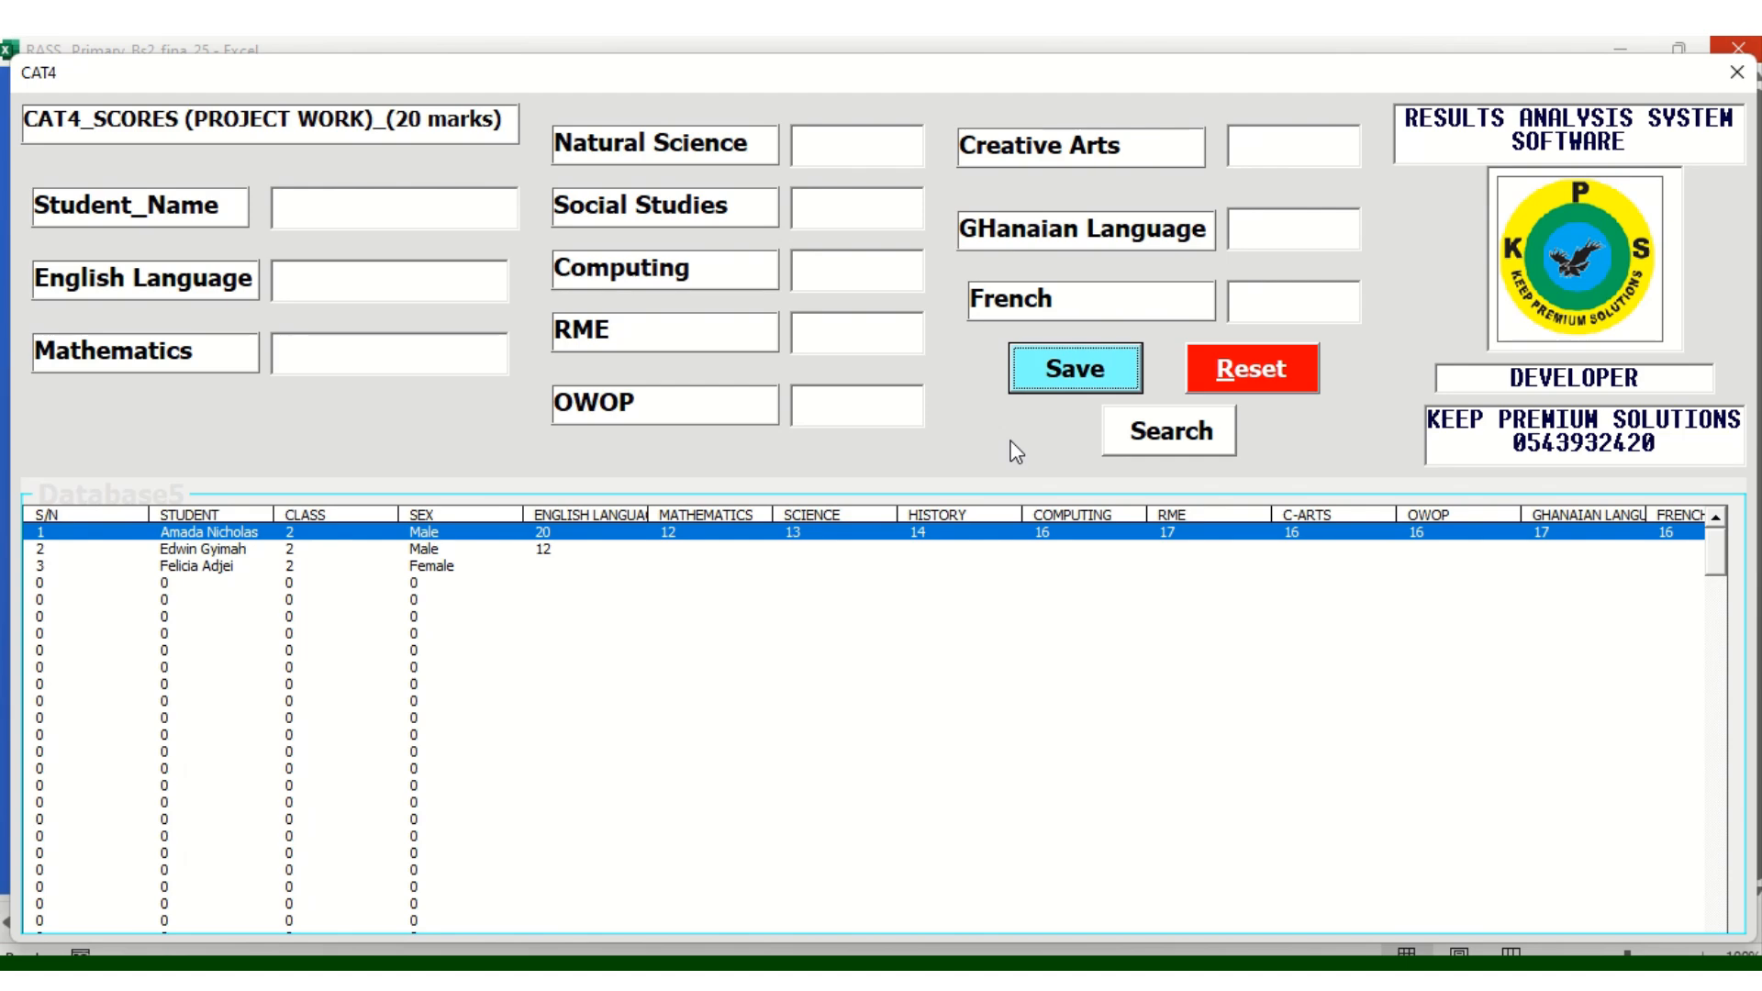
Look up the third learner and enter English Language 12 and Mathematics 13
click(400, 566)
click(322, 212)
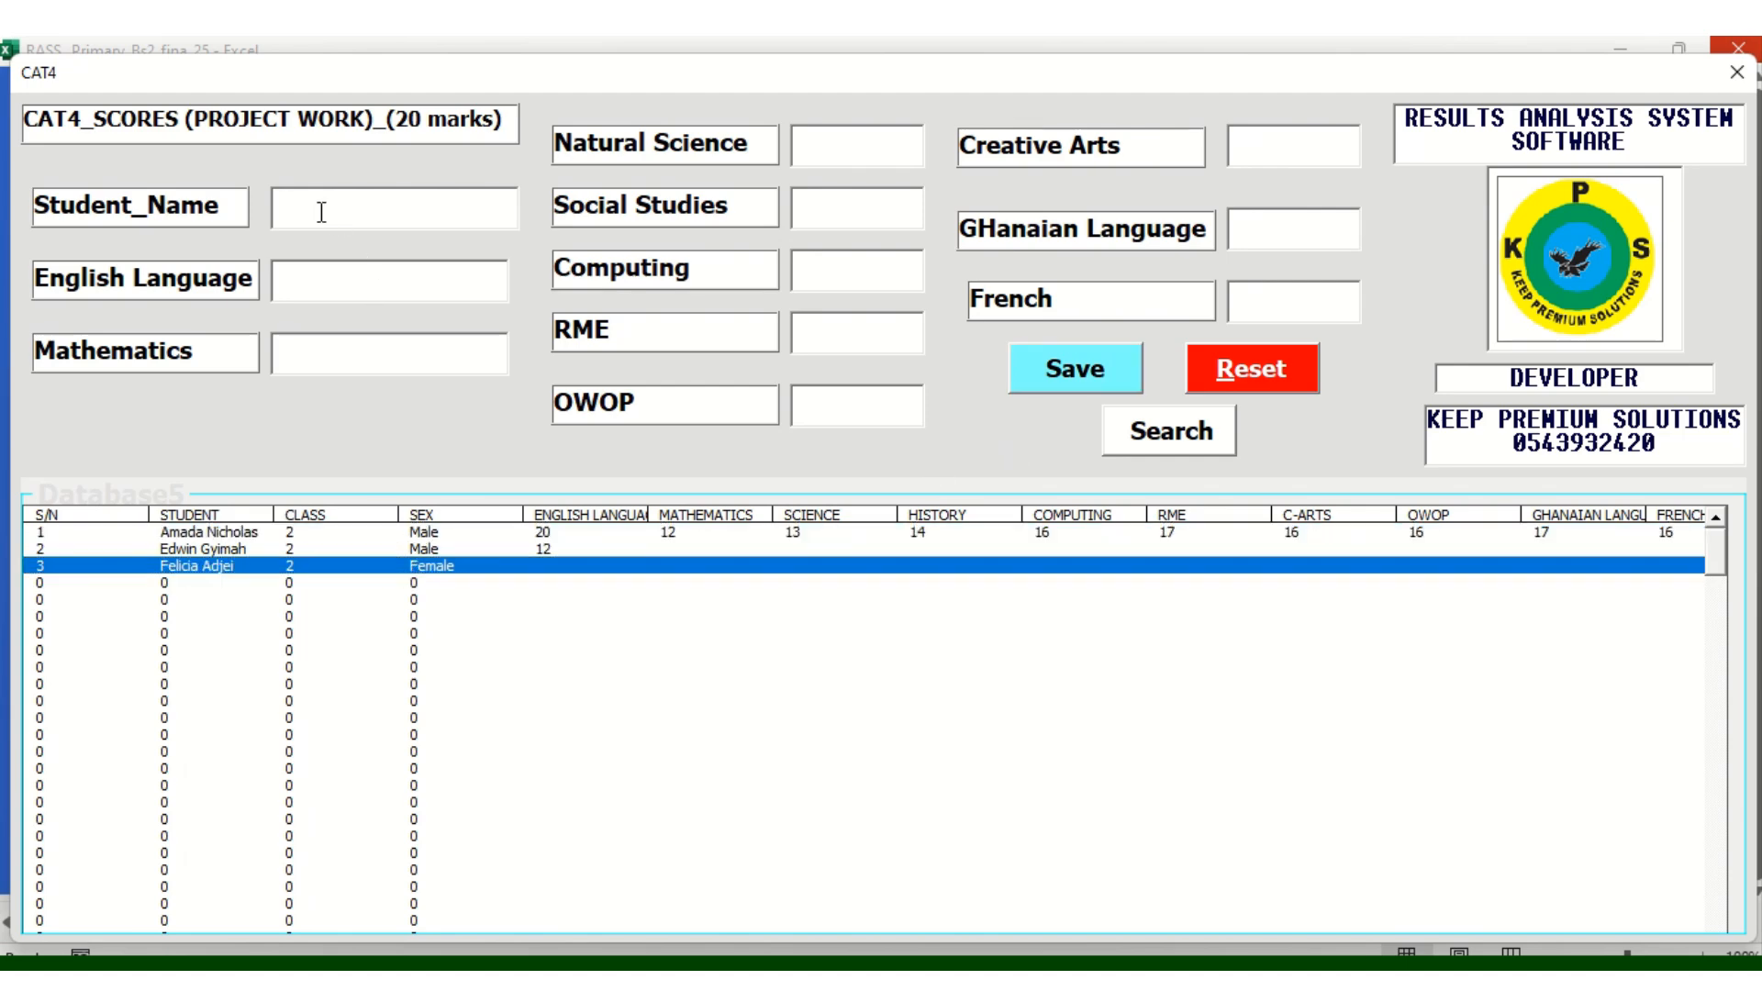
click(1197, 445)
click(314, 273)
text(12)
click(314, 352)
text(13)
Enter Natural Science 13, Social Studies 15, Computing 16 and RME 17
click(840, 135)
text(2)
key(BackSpace)
text(13)
click(817, 212)
text(15)
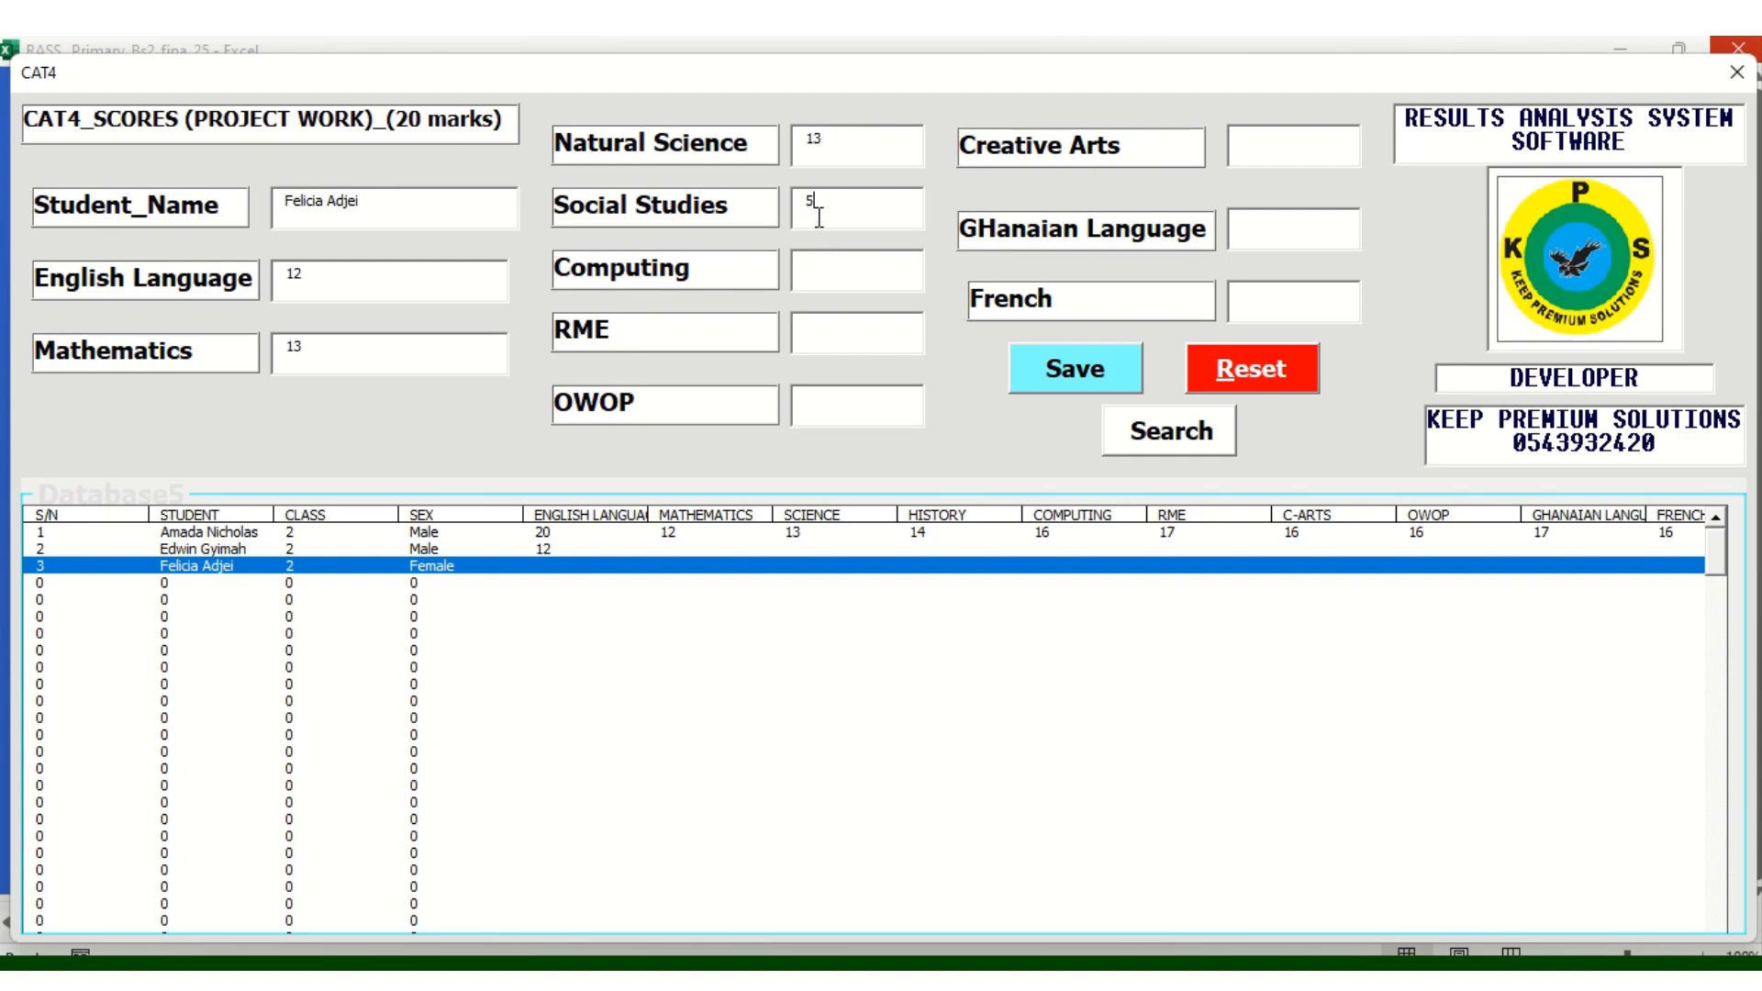
click(808, 279)
text(16)
click(817, 349)
text(17)
Enter OWOP 18, Creative Arts 15, the Ghanaian Language score and French 17, then save
click(819, 415)
text(18)
click(1288, 155)
text(15)
click(1284, 235)
text(16)
text(7)
key(BackSpace)
text(17)
click(1093, 379)
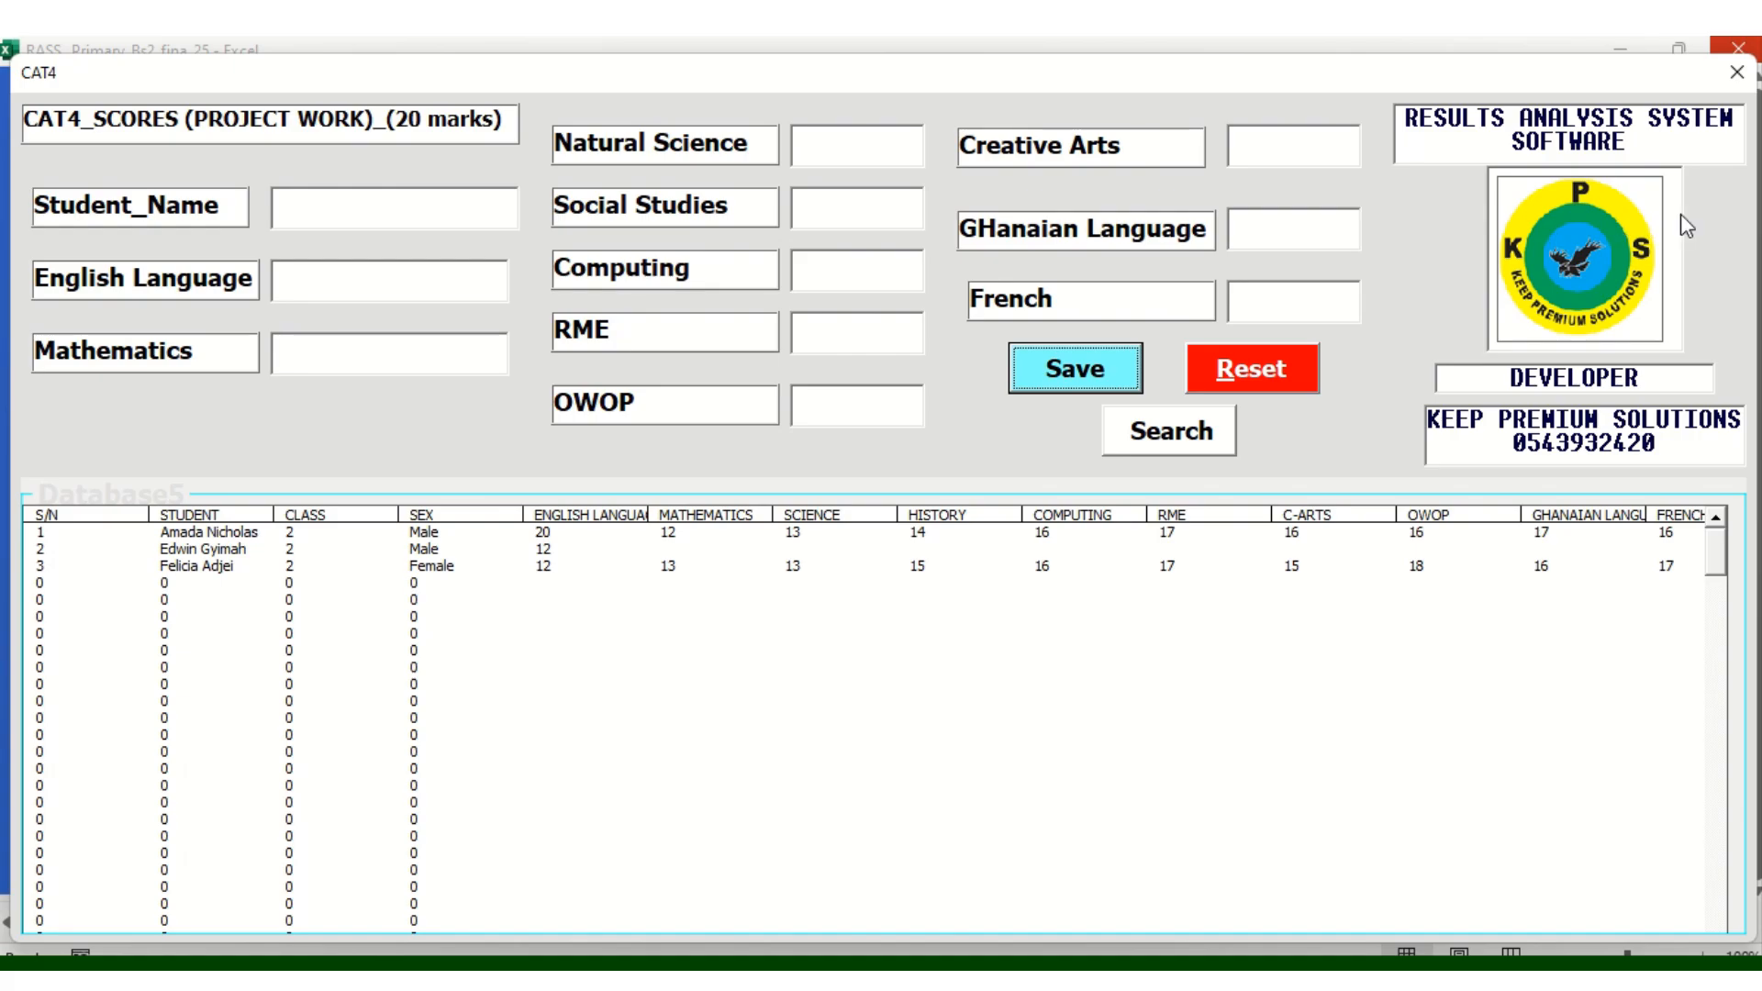
Leave the CAT4 form for the CAT3 group-work form and reset it to list the learners
click(1736, 71)
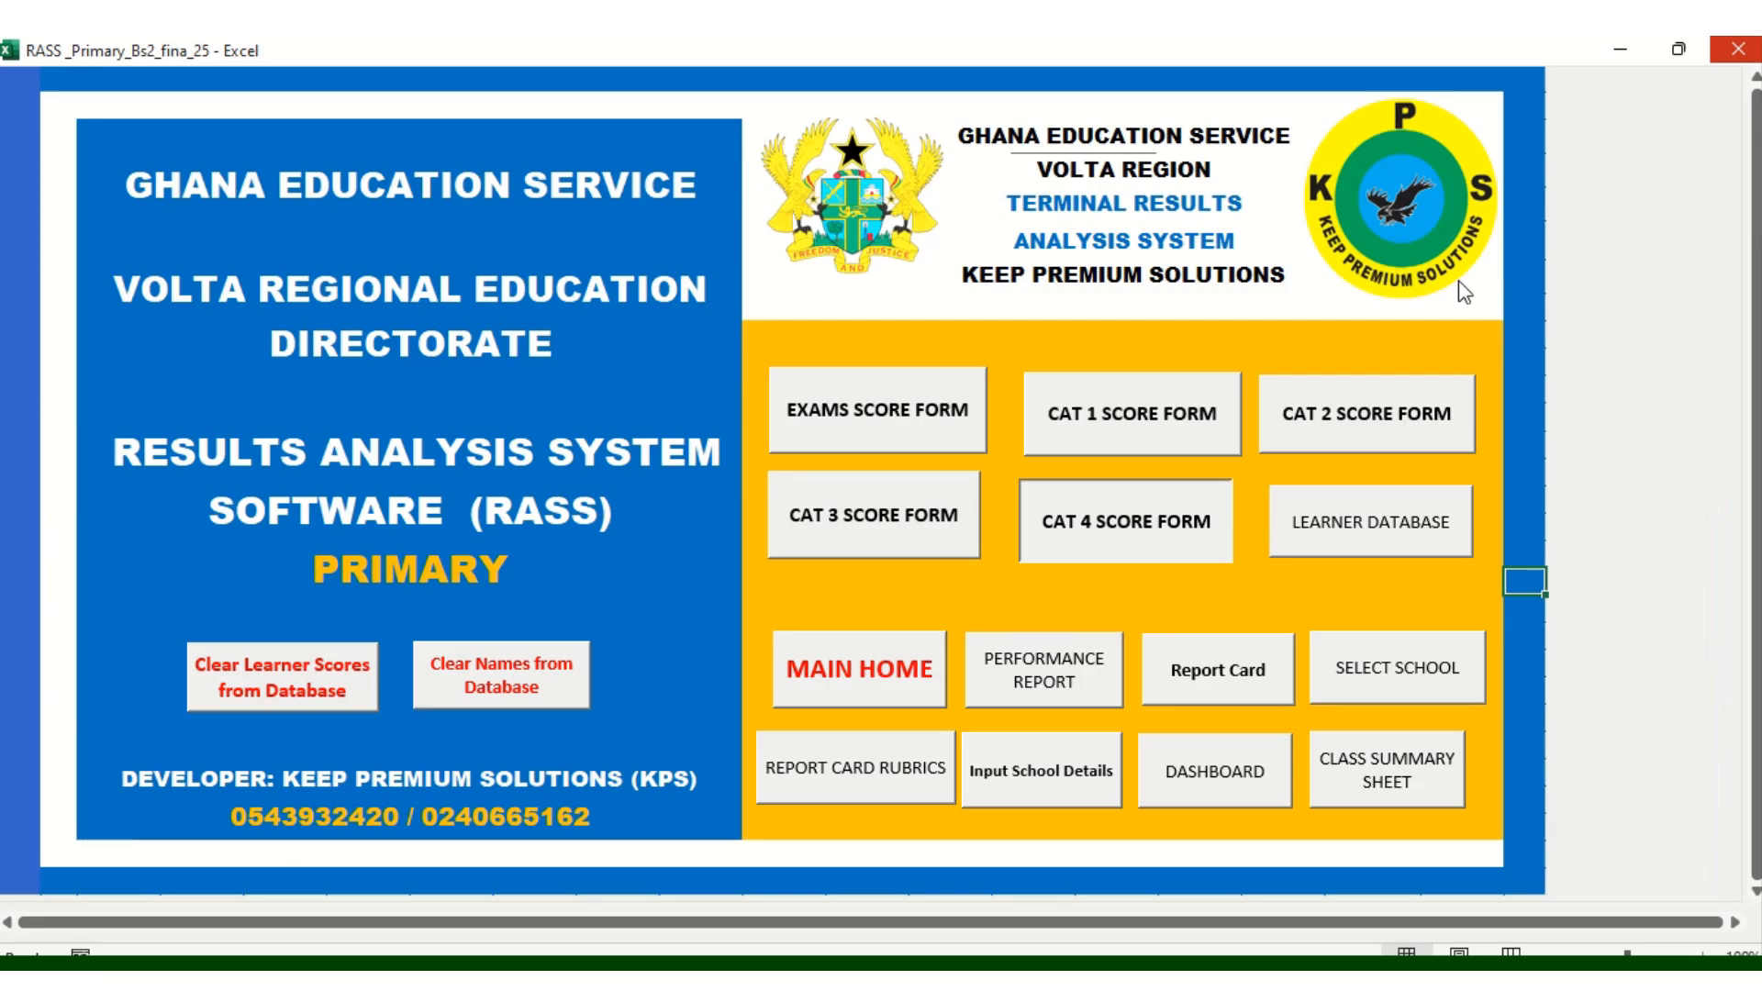
click(926, 522)
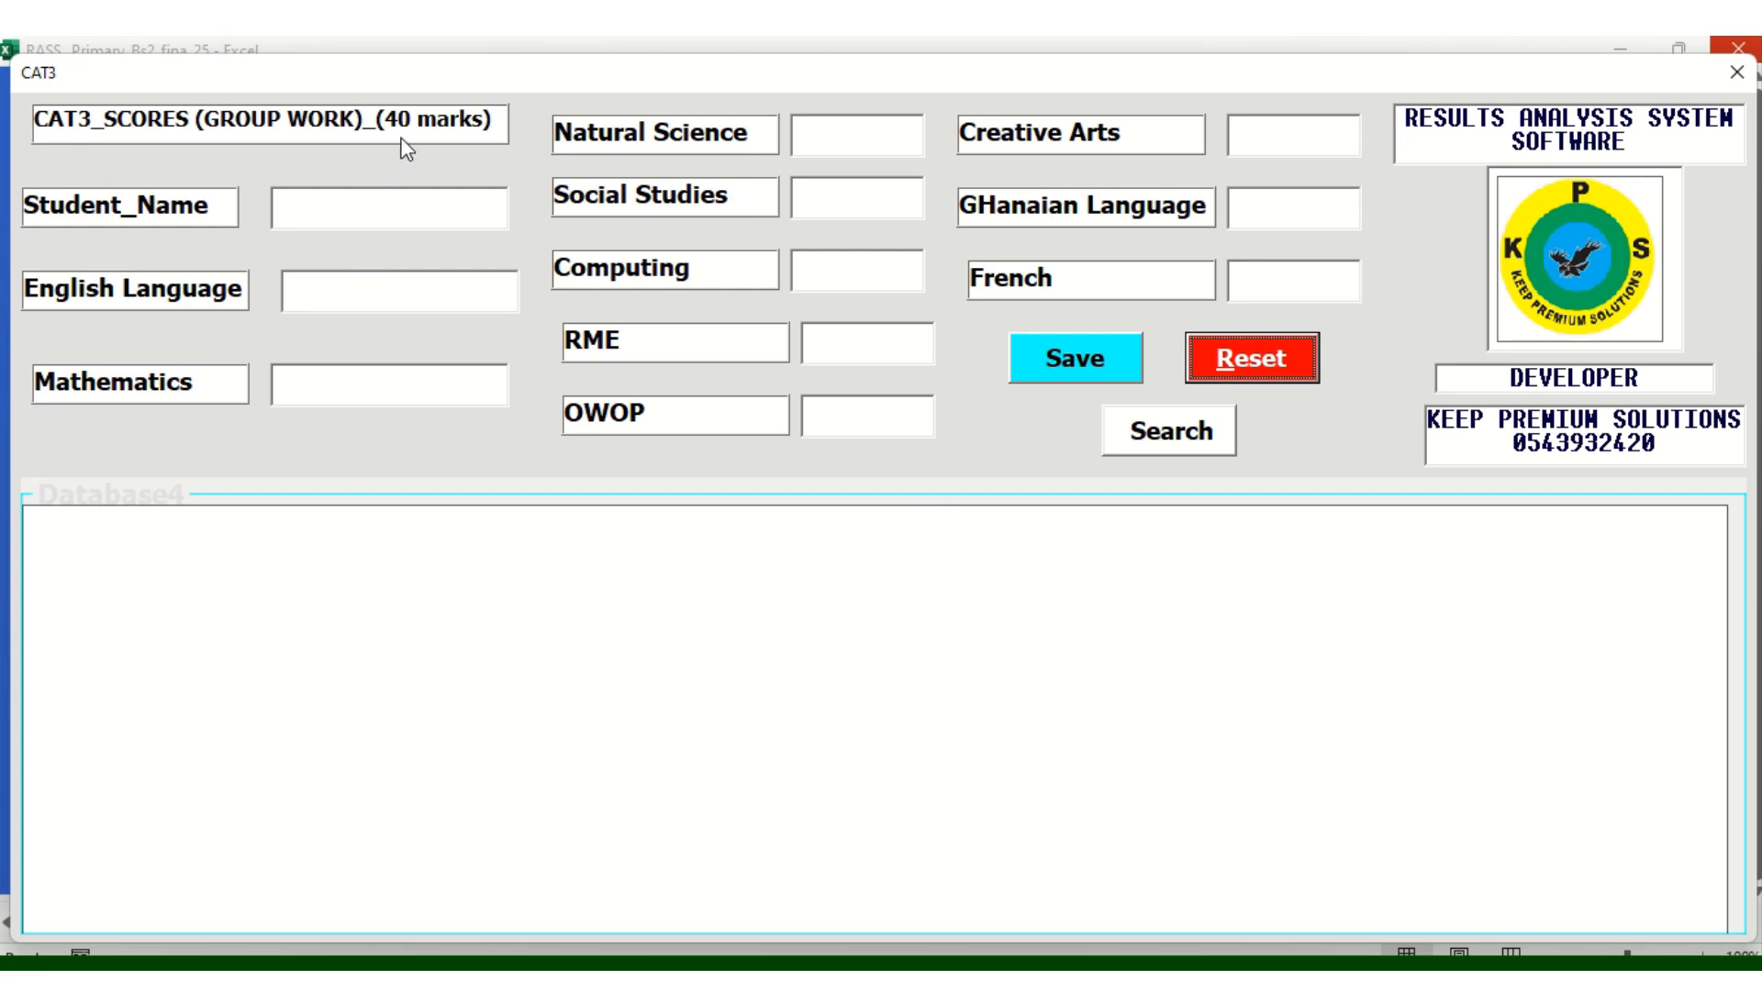
click(1246, 375)
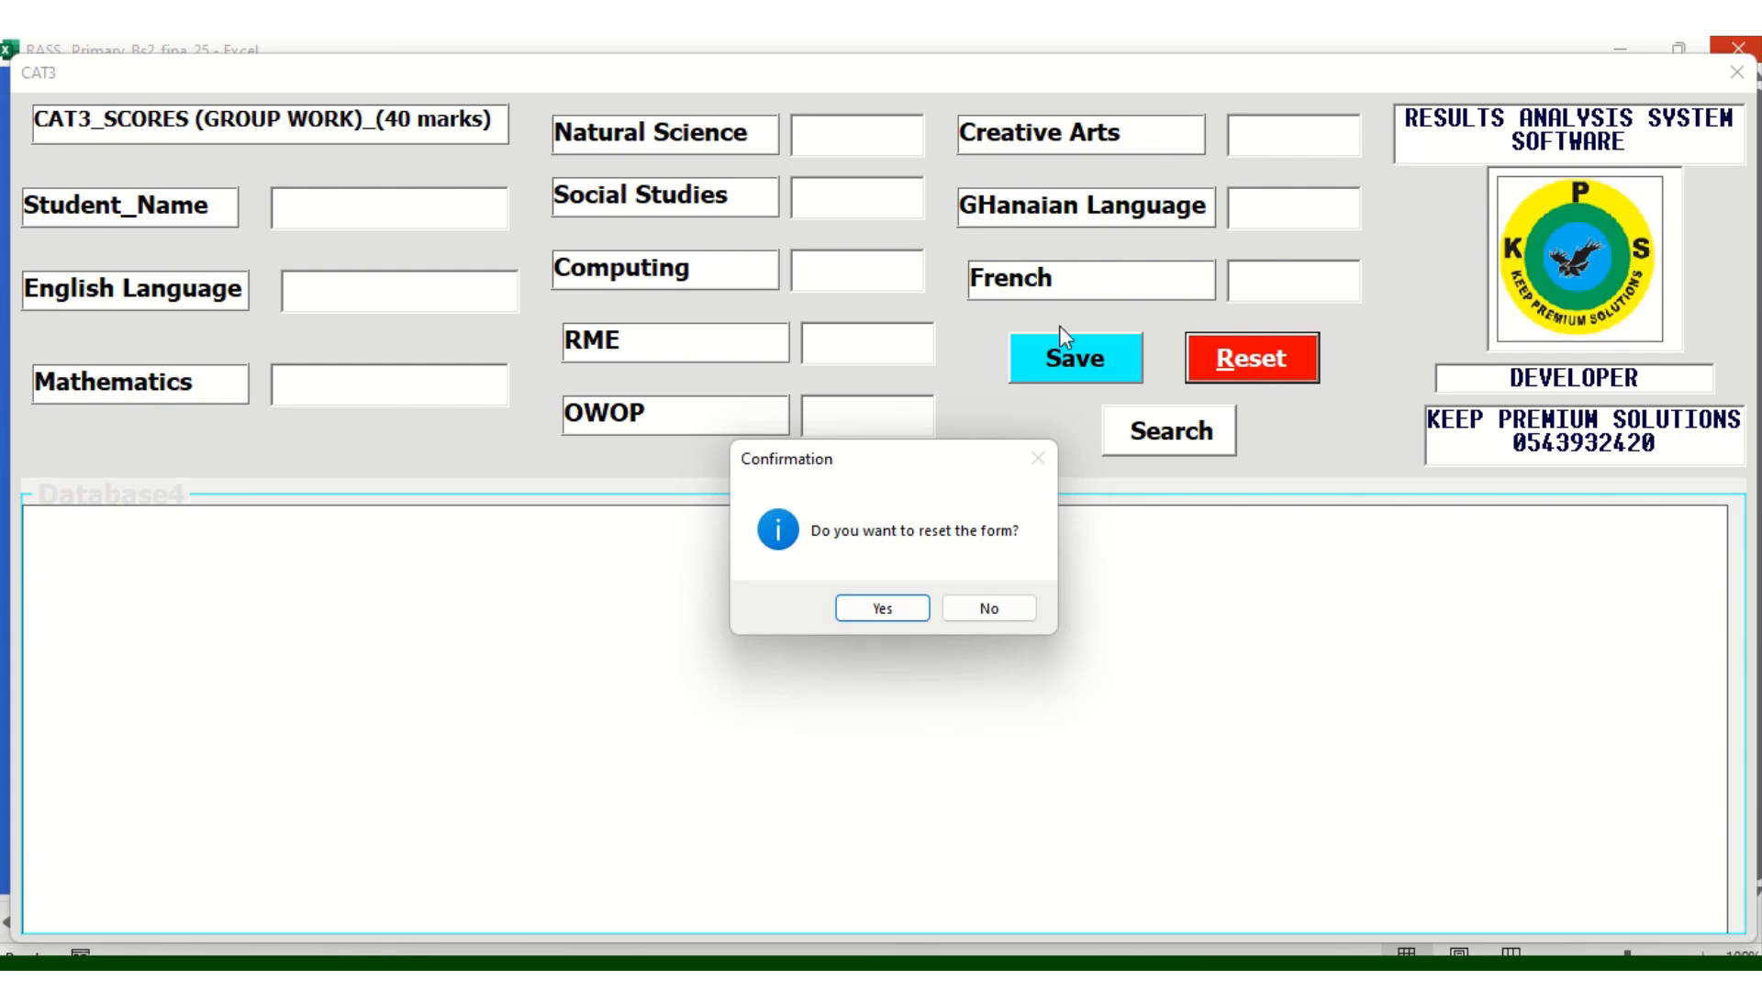
click(881, 610)
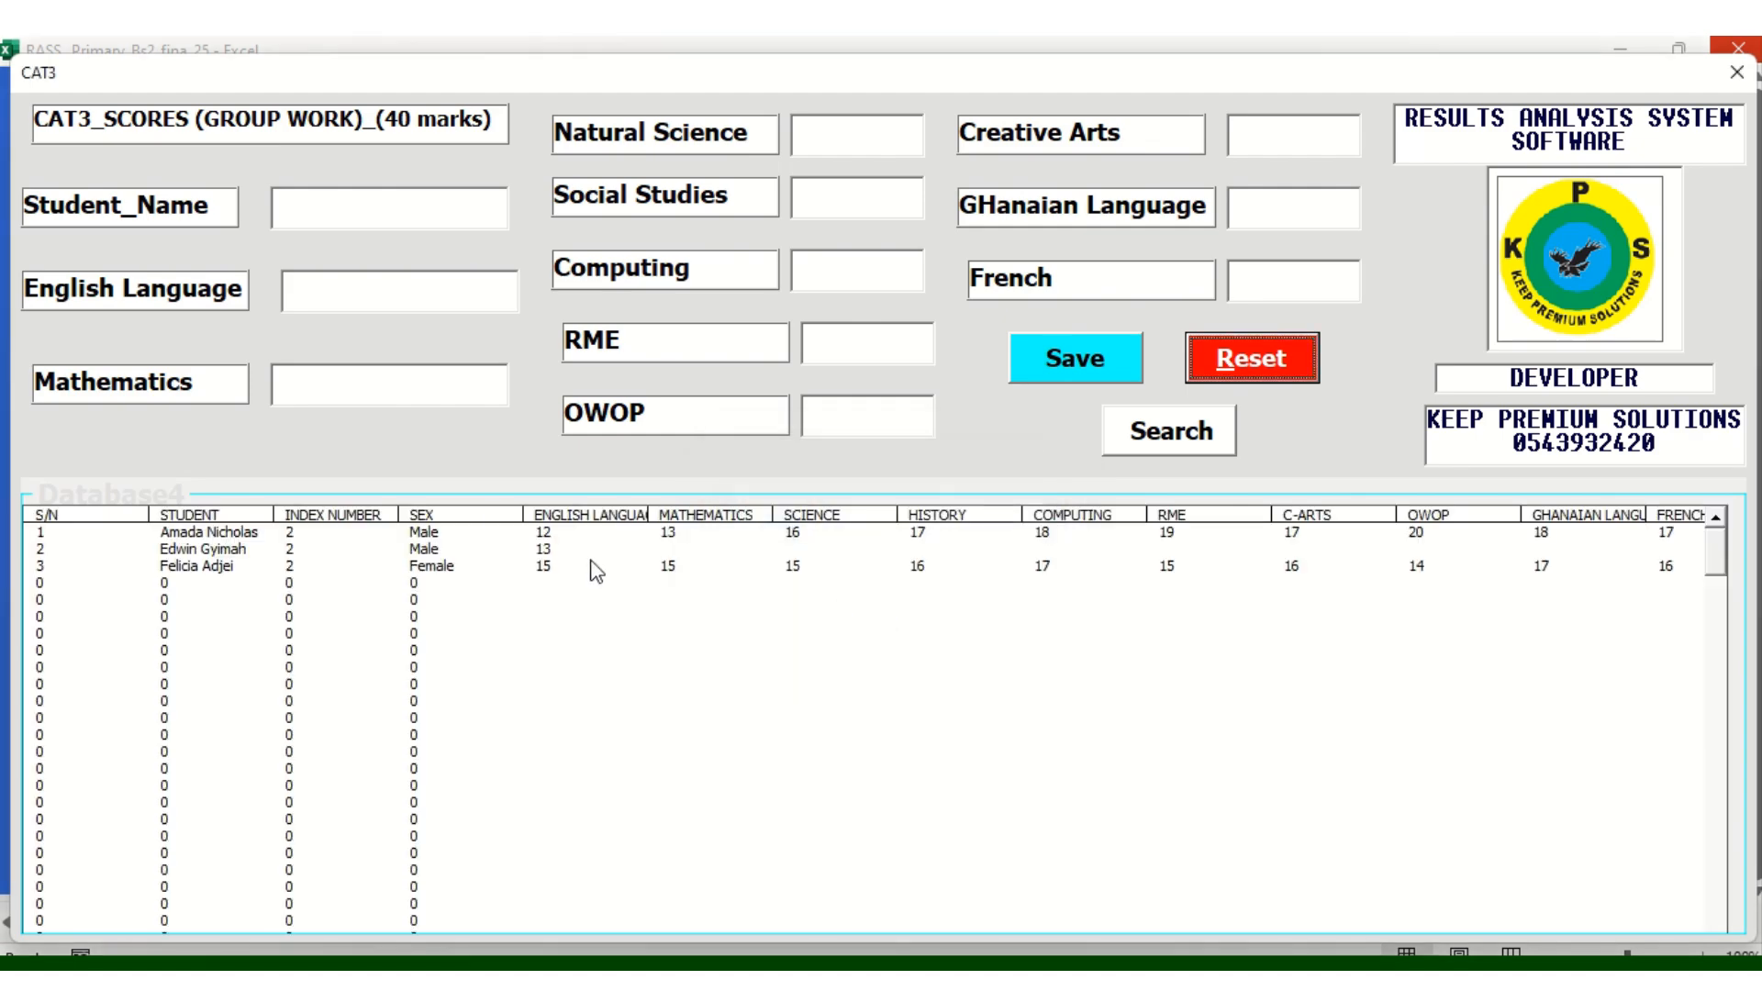
Look up the first learner's saved CAT3 record
click(316, 206)
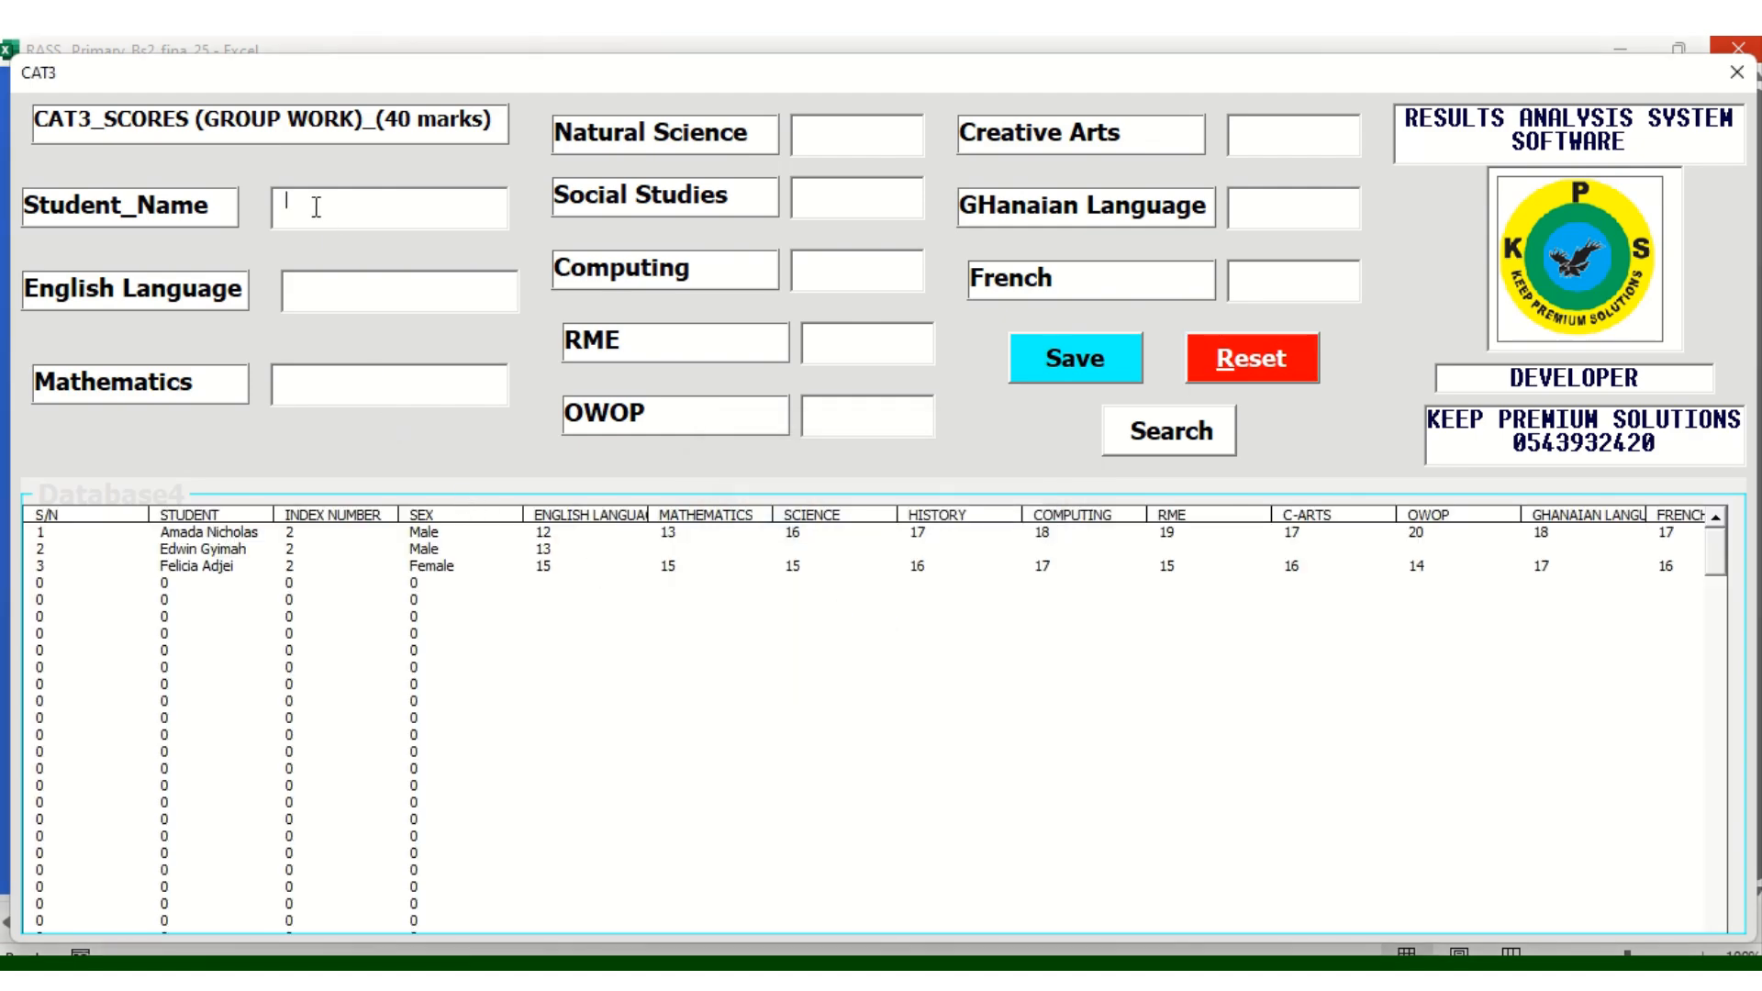
click(1186, 437)
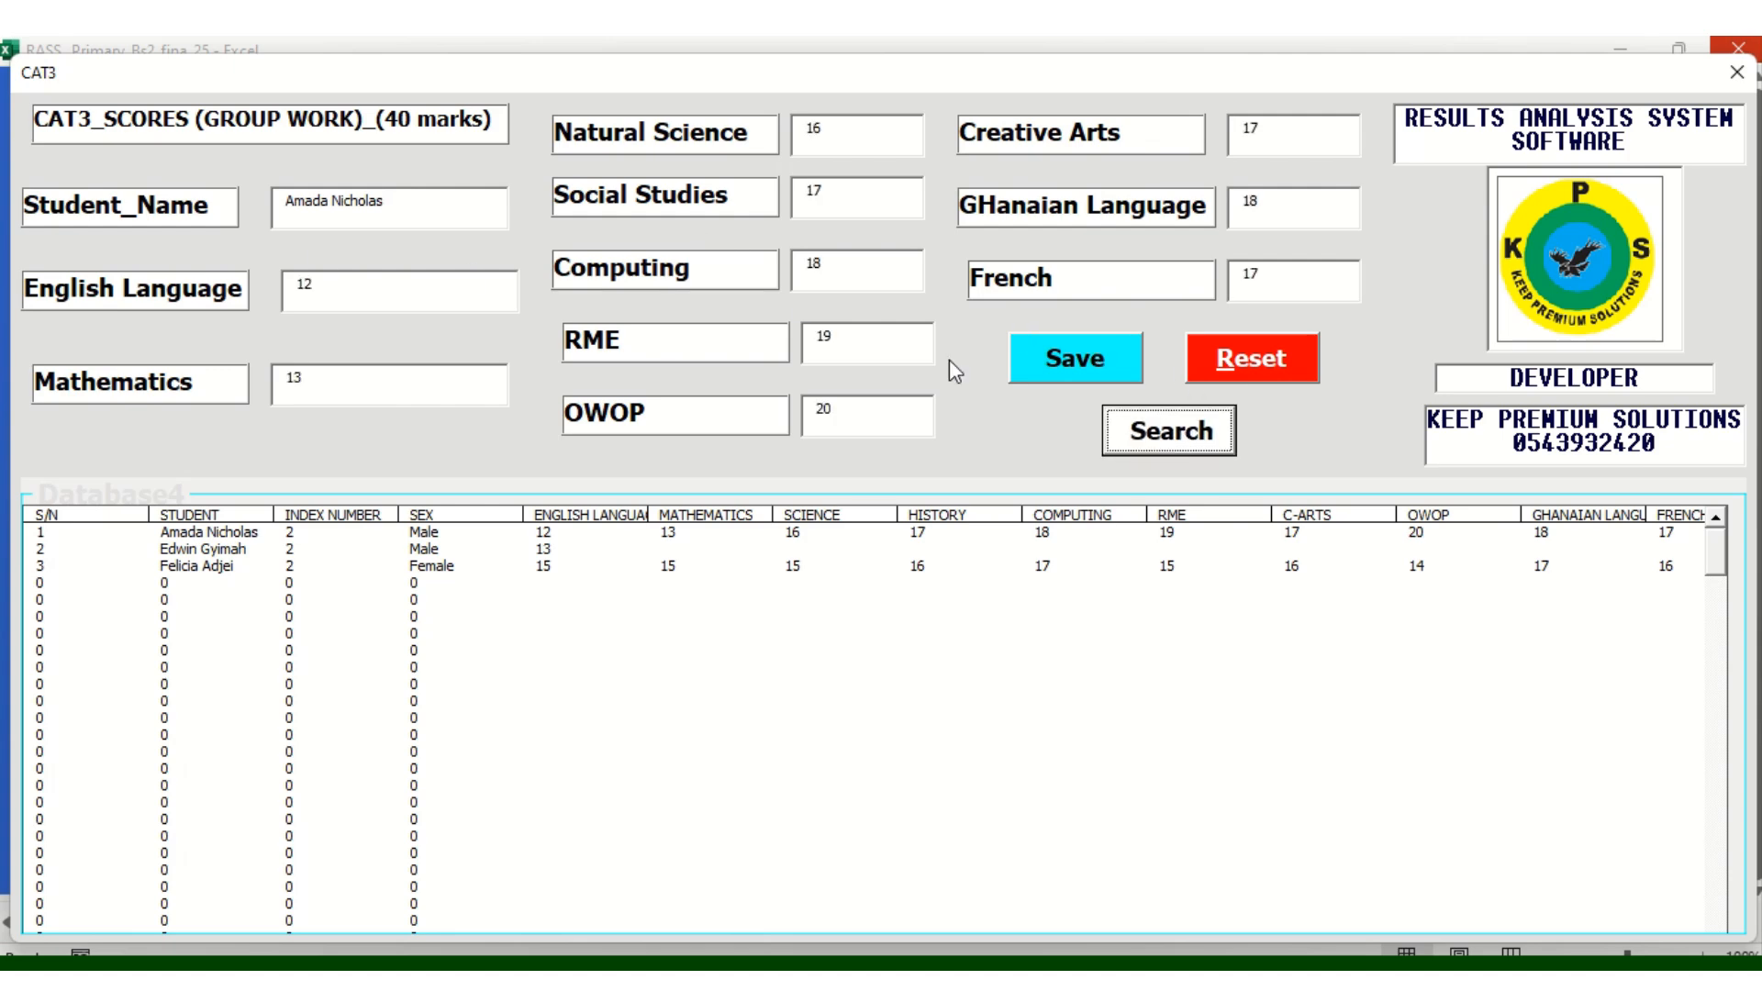
Overwrite English with 34, Mathematics with 36 and Natural Science with 34
click(324, 294)
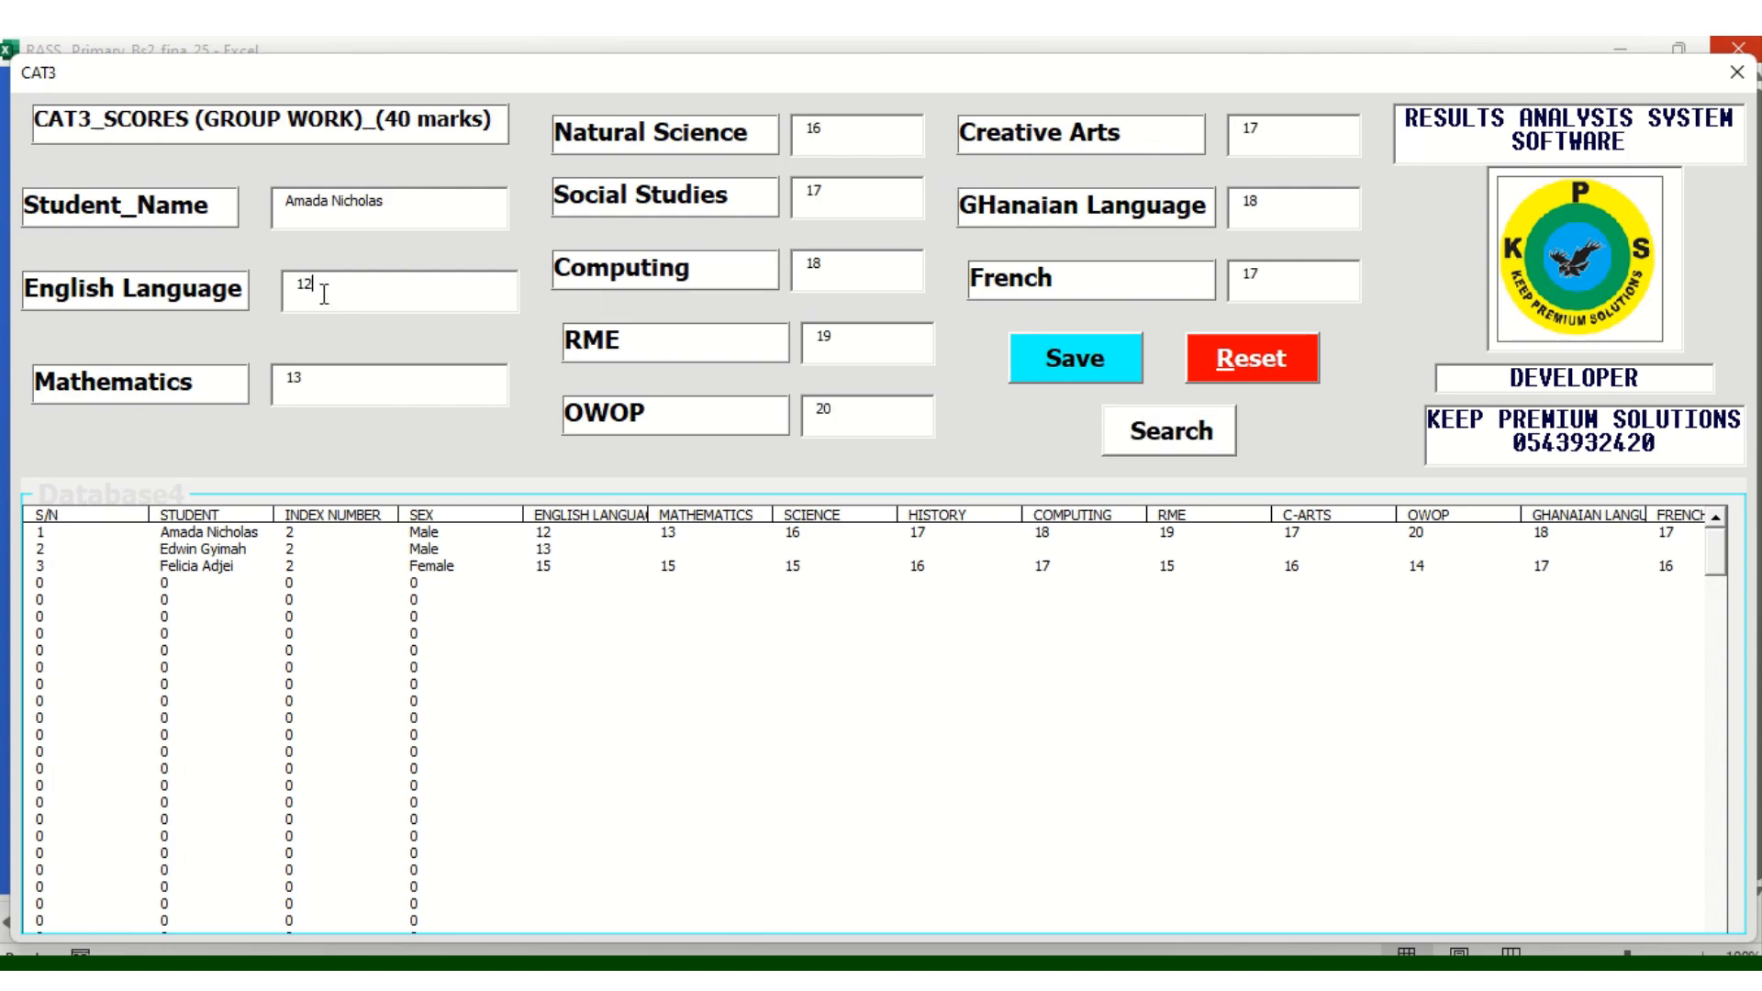
key(BackSpace)
key(BackSpace)
text(34)
key(BackSpace)
key(BackSpace)
text(36)
key(BackSpace)
text(6)
click(826, 136)
key(BackSpace)
key(BackSpace)
text(33)
Overwrite Computing with 40, RME with 36 and OWOP with 37
key(BackSpace)
key(BackSpace)
text(34)
click(826, 263)
key(BackSpace)
key(BackSpace)
text(40)
click(849, 336)
key(BackSpace)
key(BackSpace)
text(36)
click(851, 415)
Set Creative Arts to 39 and French to 32, then save the updated CAT3 scores
key(BackSpace)
key(BackSpace)
text(37)
click(1267, 130)
key(BackSpace)
key(BackSpace)
text(39)
click(1265, 196)
key(BackSpace)
key(BackSpace)
text(33)
click(1266, 268)
key(BackSpace)
key(BackSpace)
text(32)
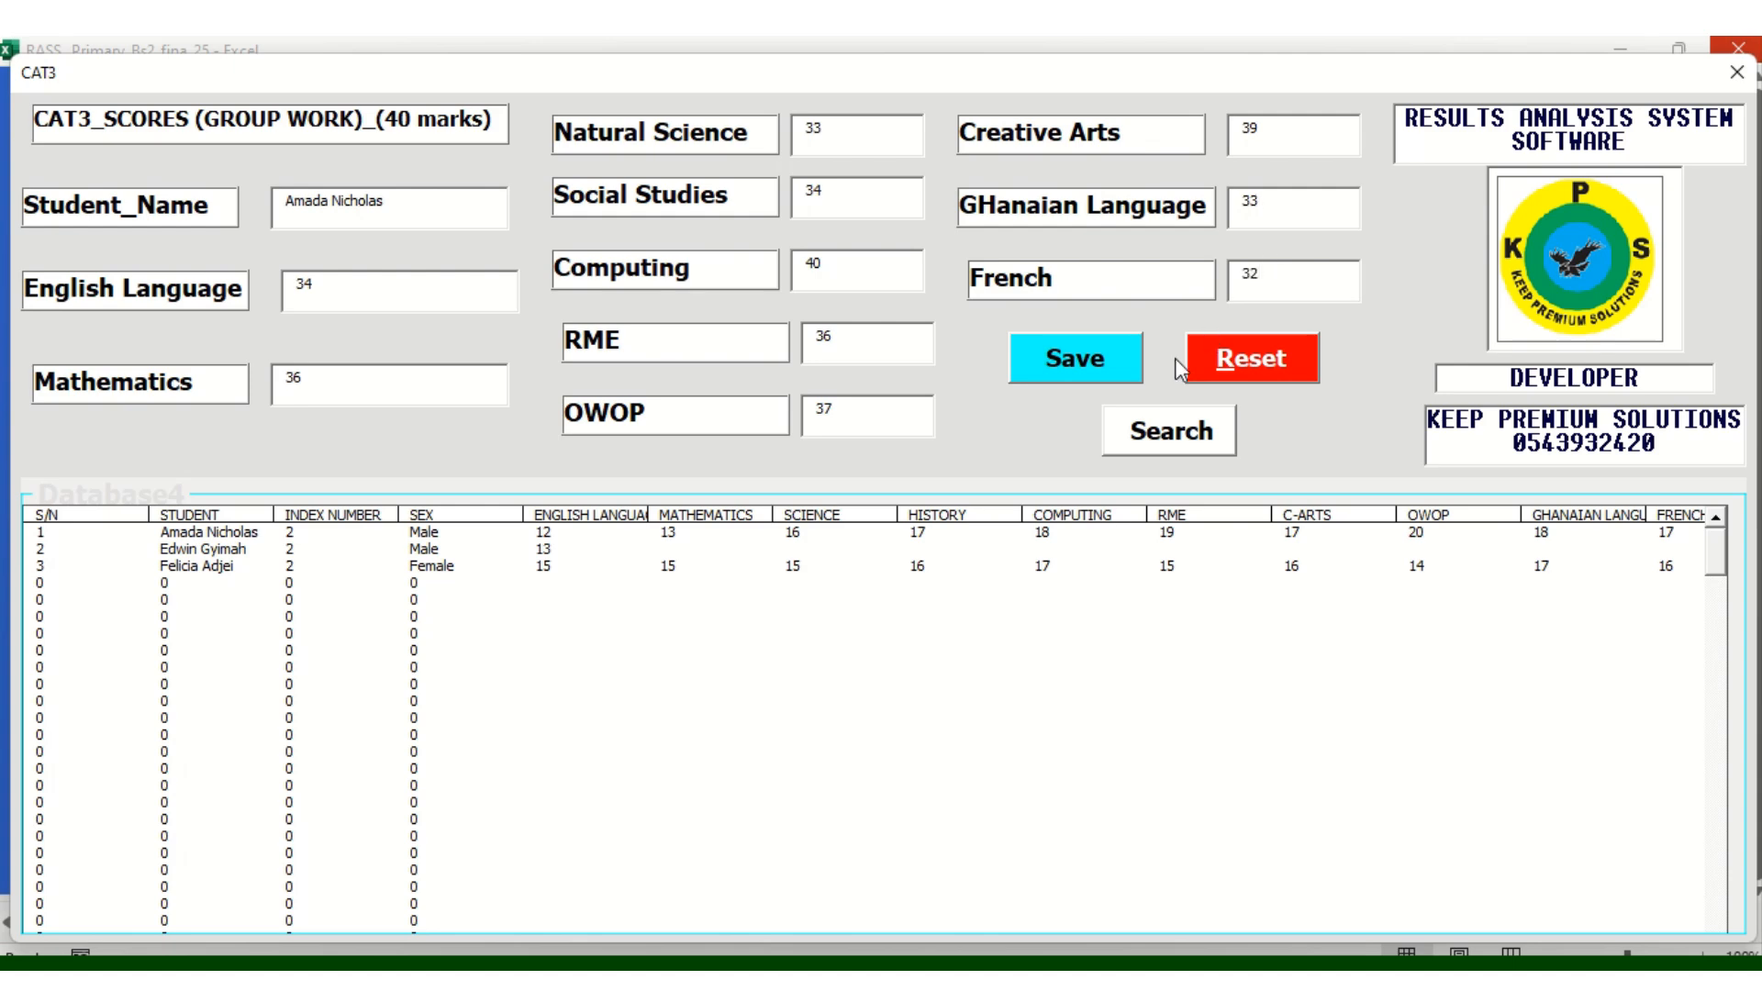
click(1090, 367)
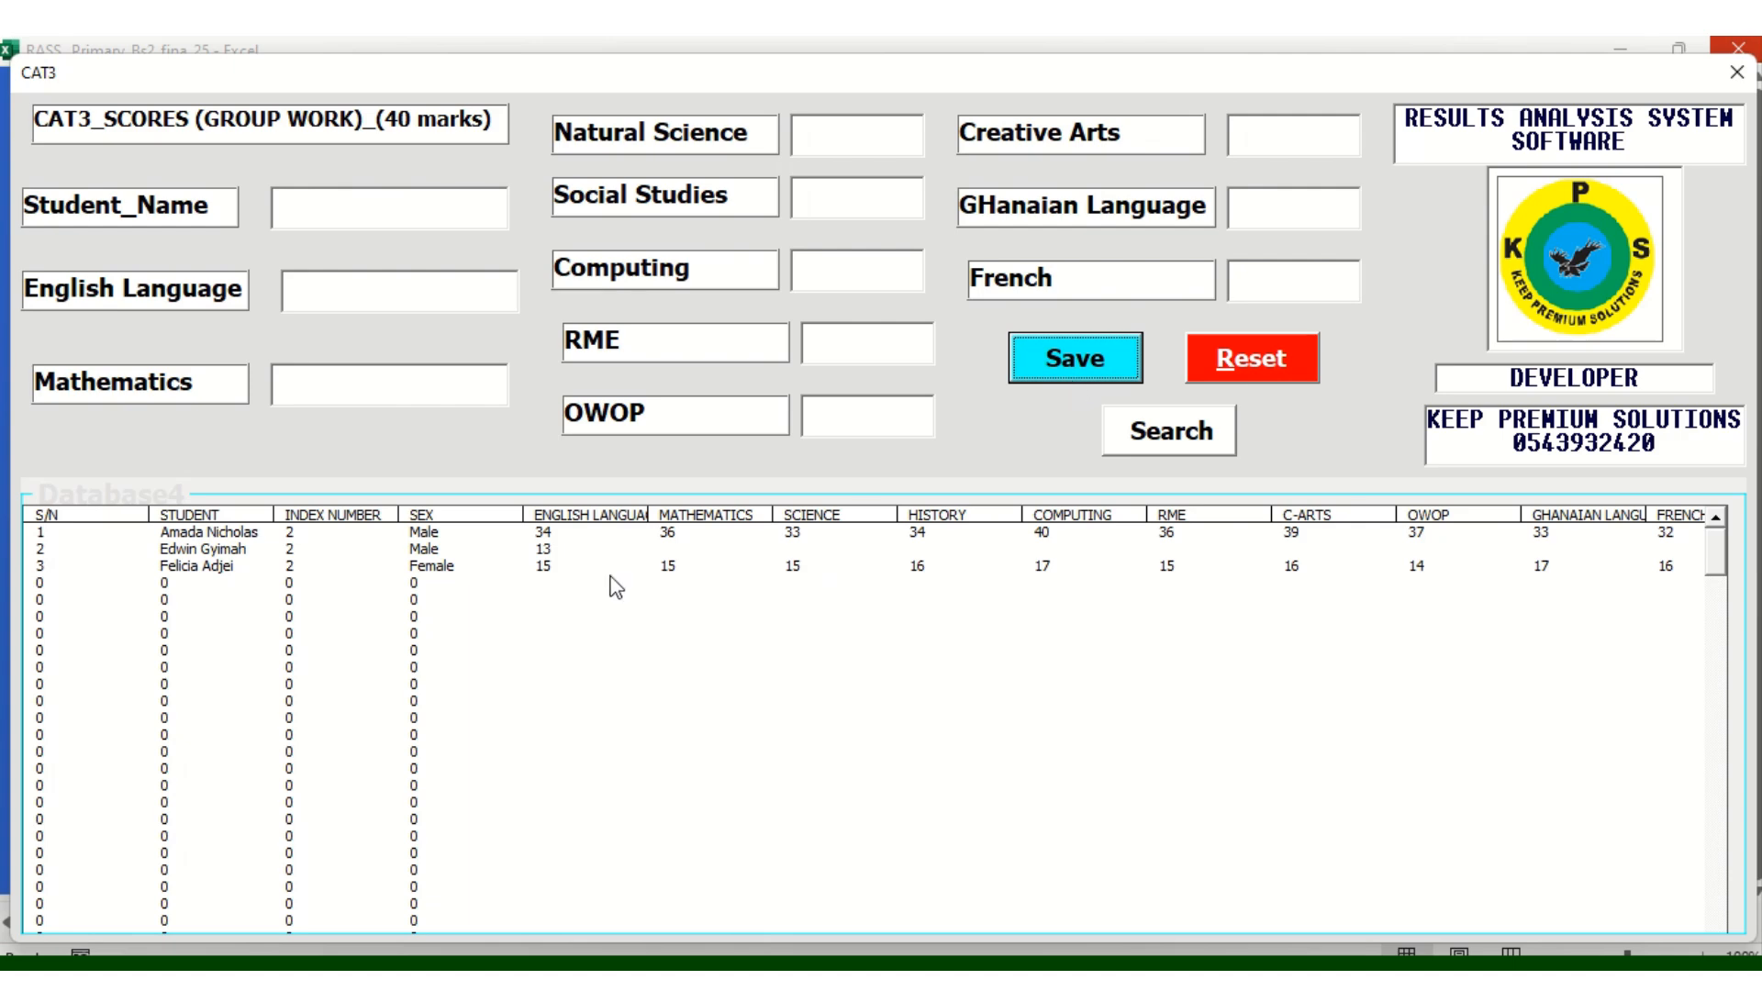
Look up the third learner by name and load her saved CAT3 scores
click(262, 568)
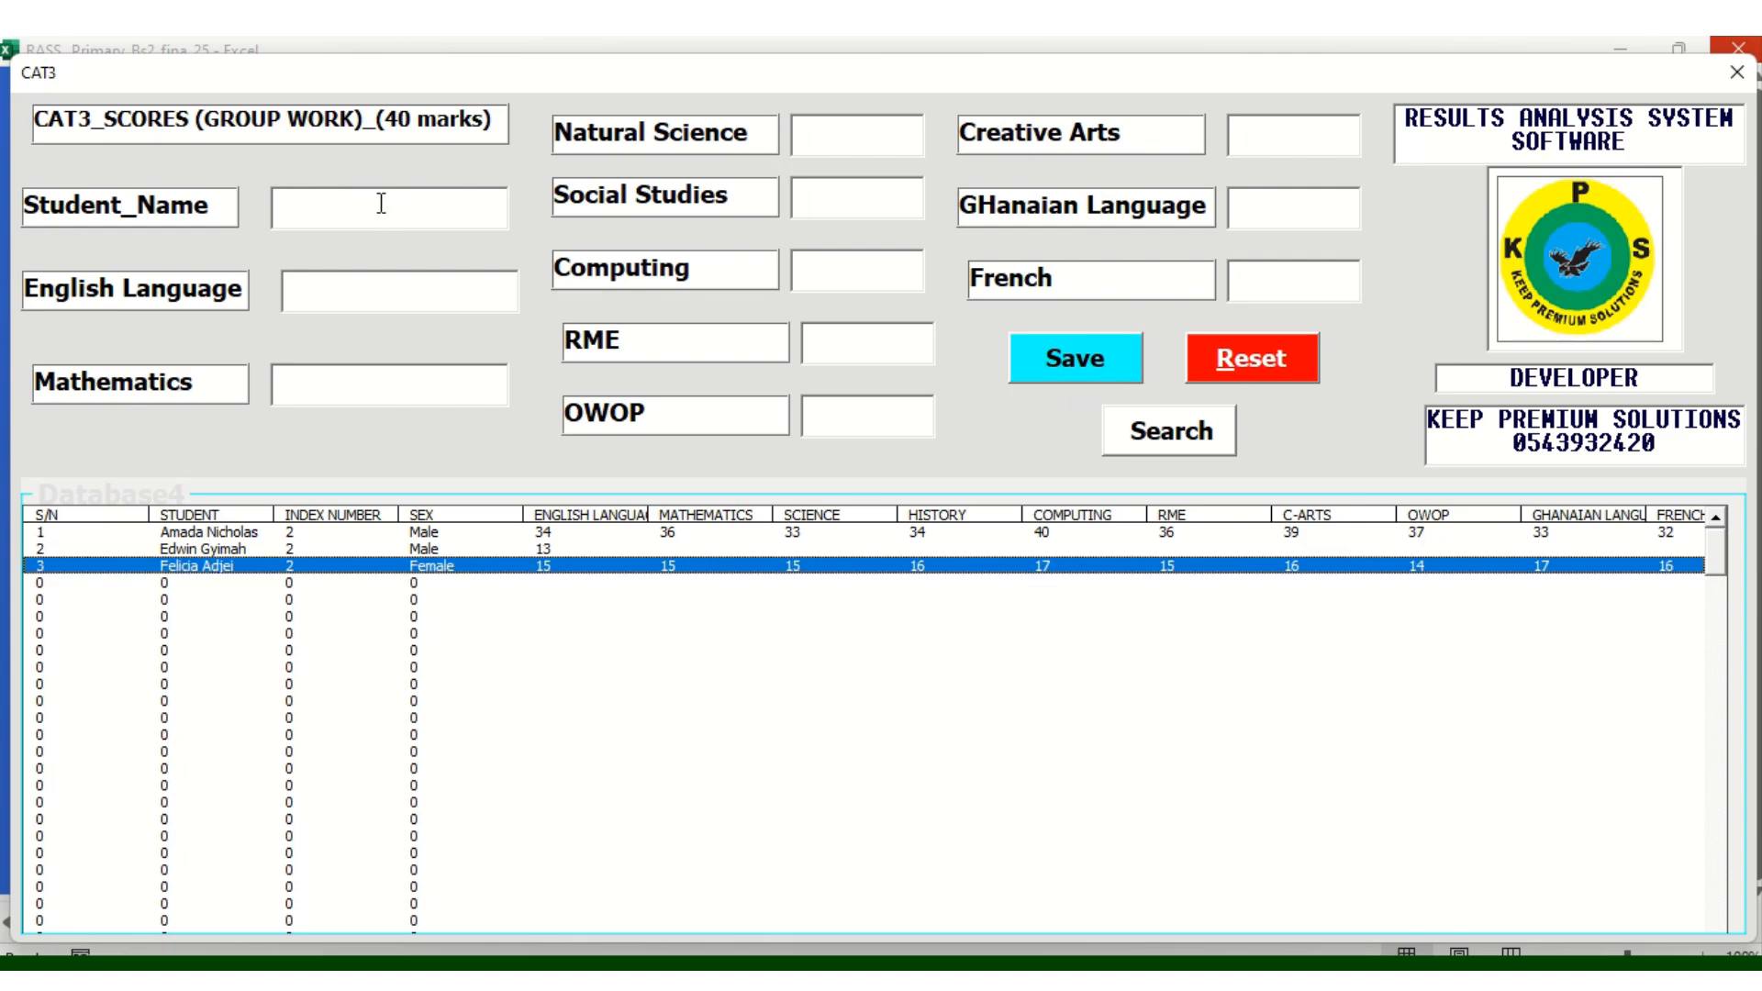
click(1180, 432)
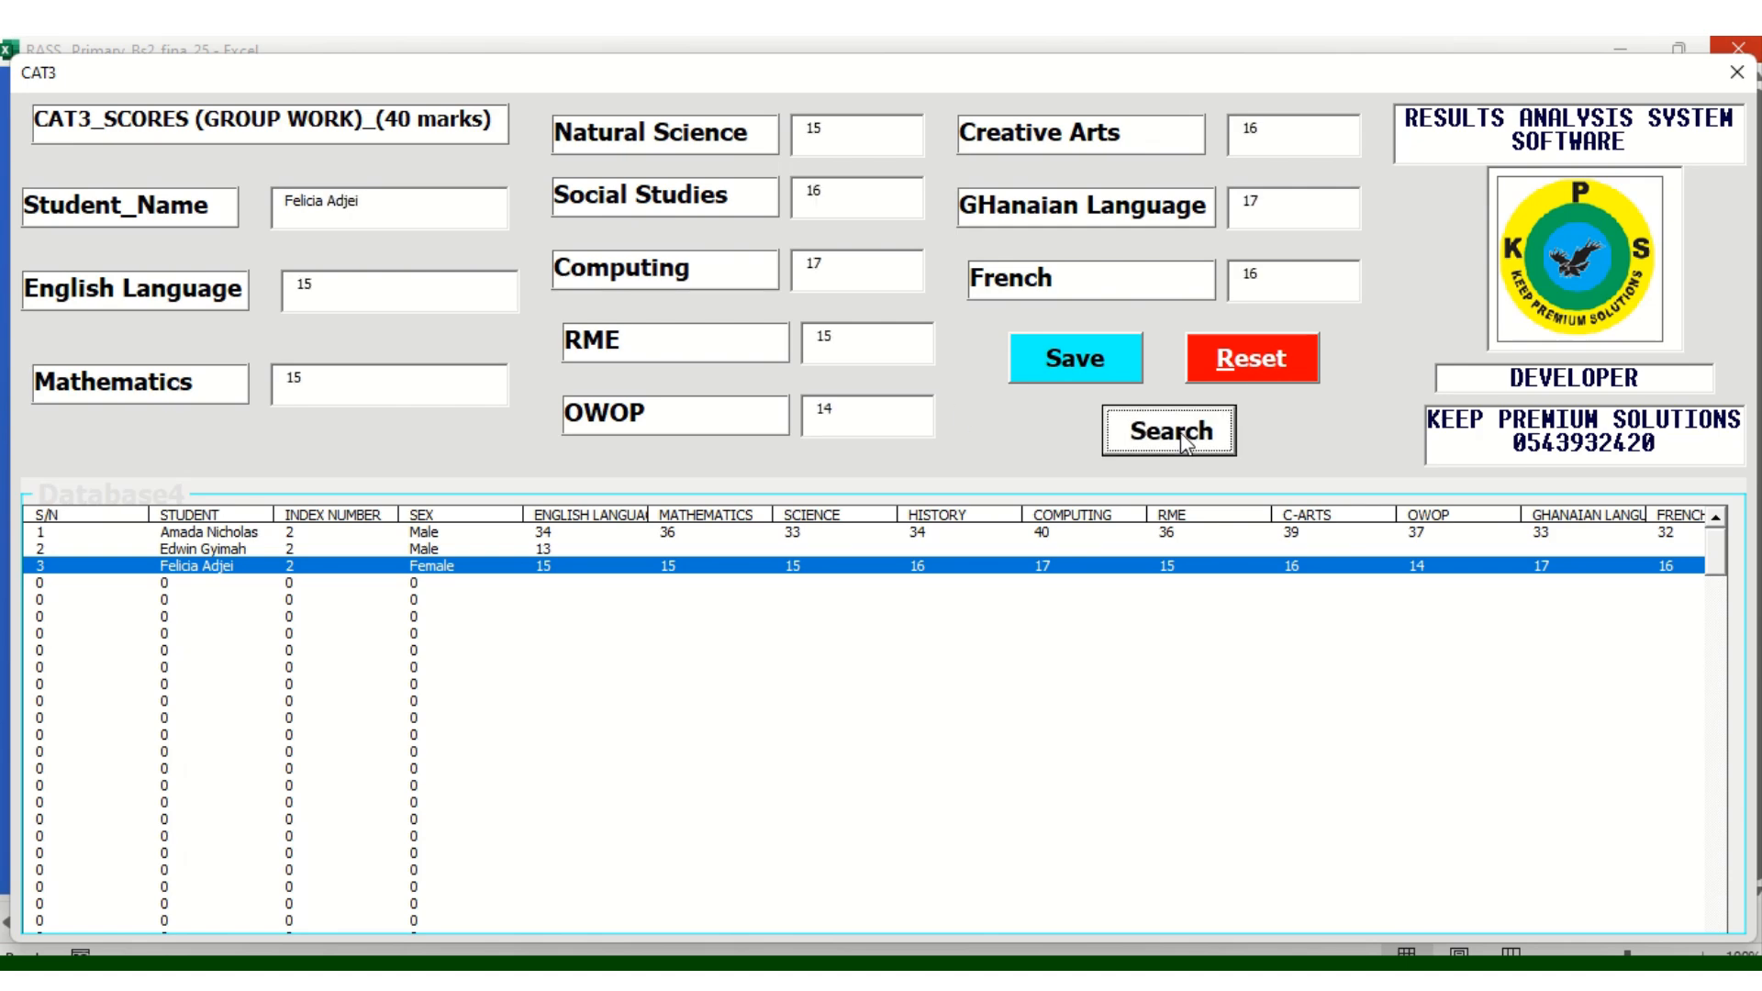
Change her scores to English 25, Mathematics 35, Natural Science 34 and Social Studies 26
click(327, 286)
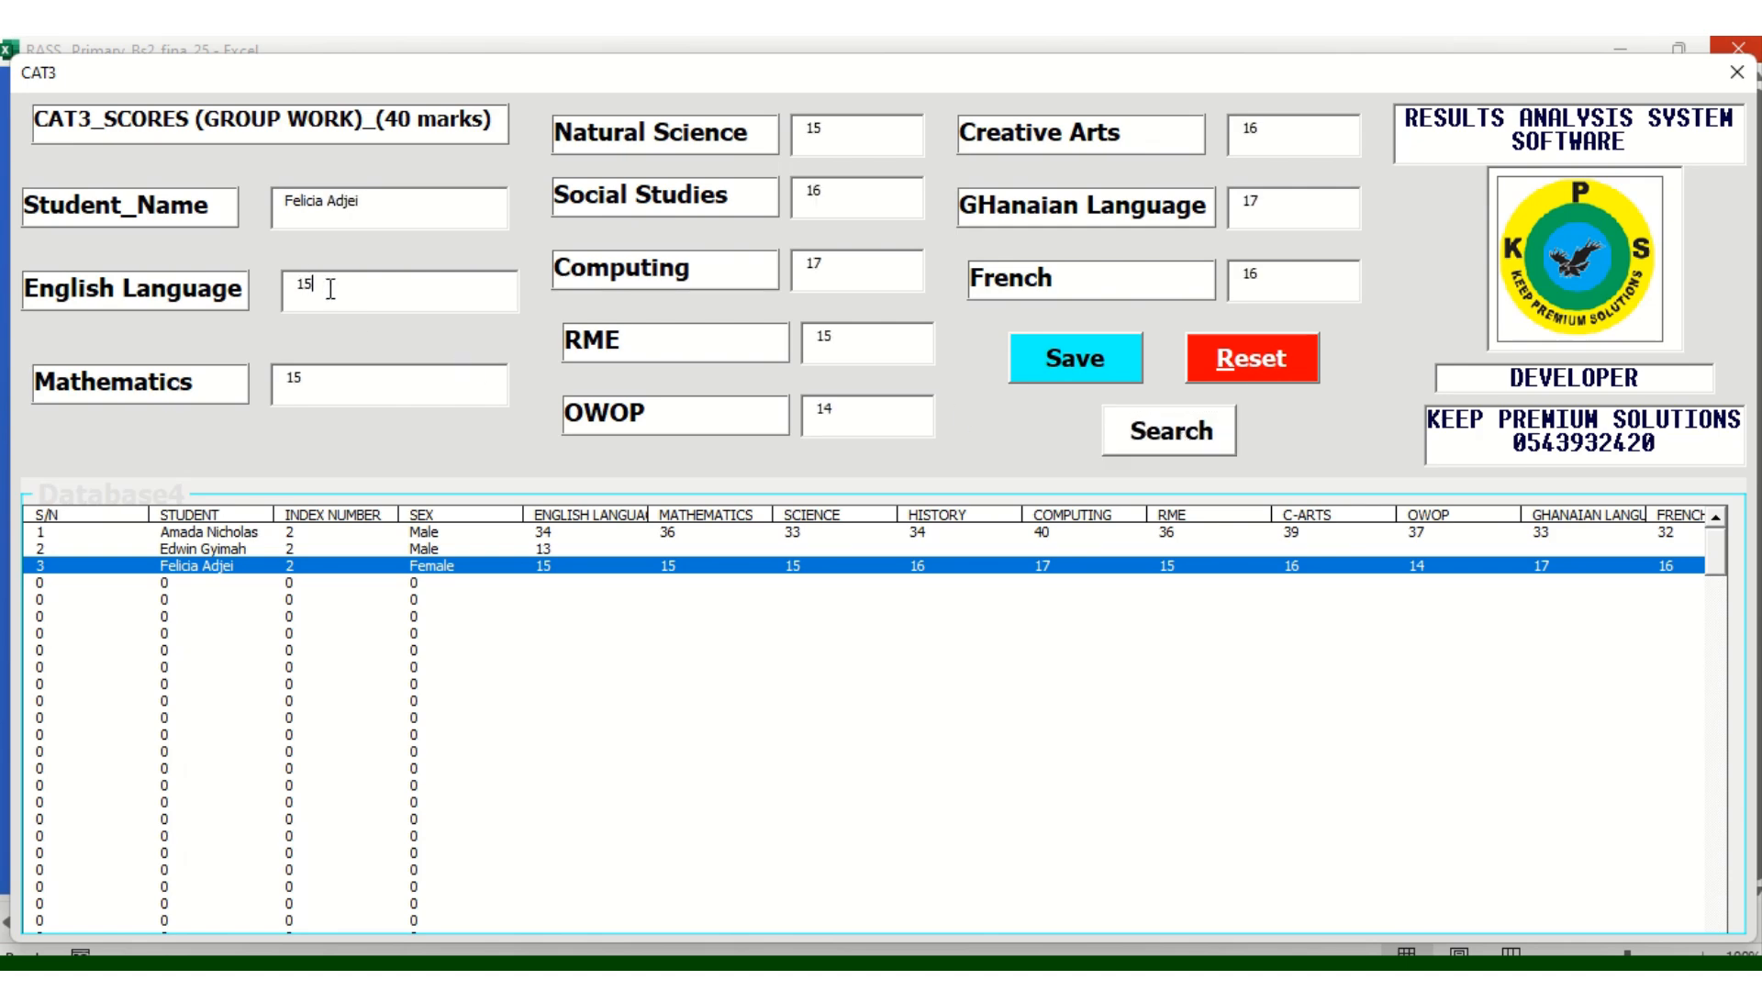
key(BackSpace)
text(25)
click(325, 378)
key(BackSpace)
key(BackSpace)
text(35)
key(BackSpace)
key(BackSpace)
text(34)
key(BackSpace)
key(BackSpace)
text(26)
Set Computing 37, RME 35, OWOP 29, Creative Arts 30, Ghanaian Language 37 and French 40
click(836, 278)
key(BackSpace)
key(BackSpace)
text(37)
key(BackSpace)
key(BackSpace)
text(35)
key(BackSpace)
key(BackSpace)
text(29)
key(BackSpace)
key(BackSpace)
text(30)
click(1272, 212)
key(BackSpace)
key(BackSpace)
text(37)
click(1271, 268)
key(BackSpace)
key(BackSpace)
text(40)
Save the updated CAT3 scores and check her row in the list
click(1068, 372)
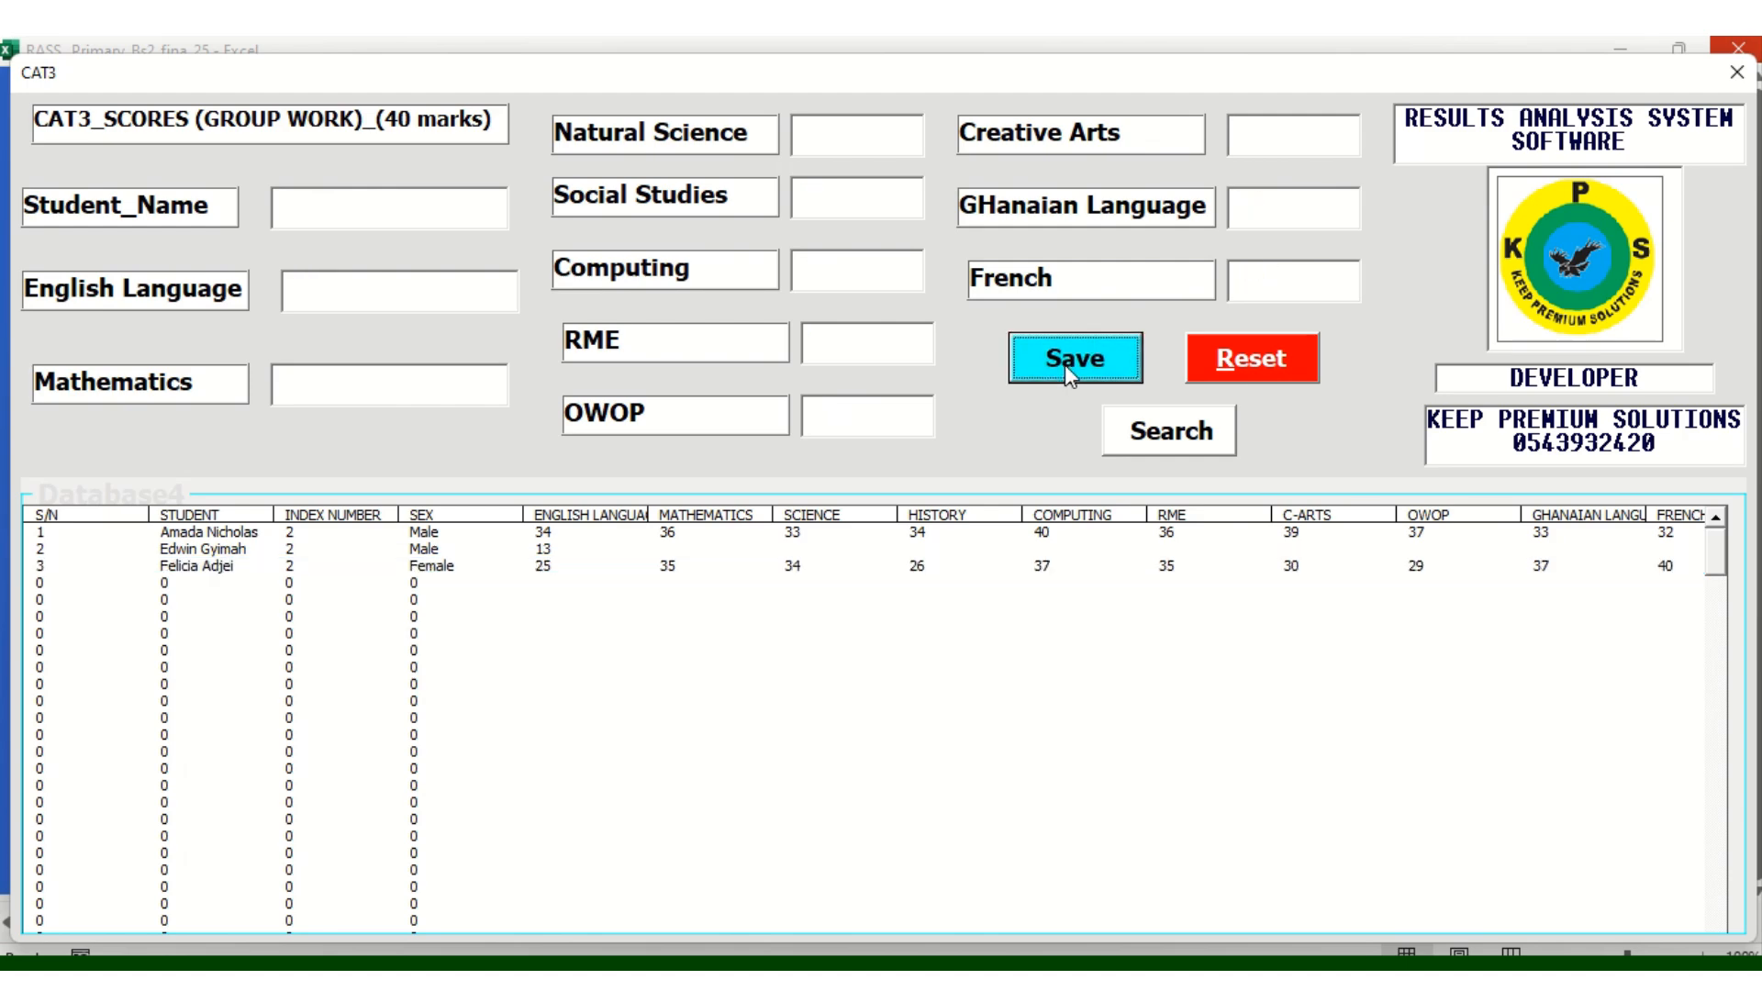
click(1041, 690)
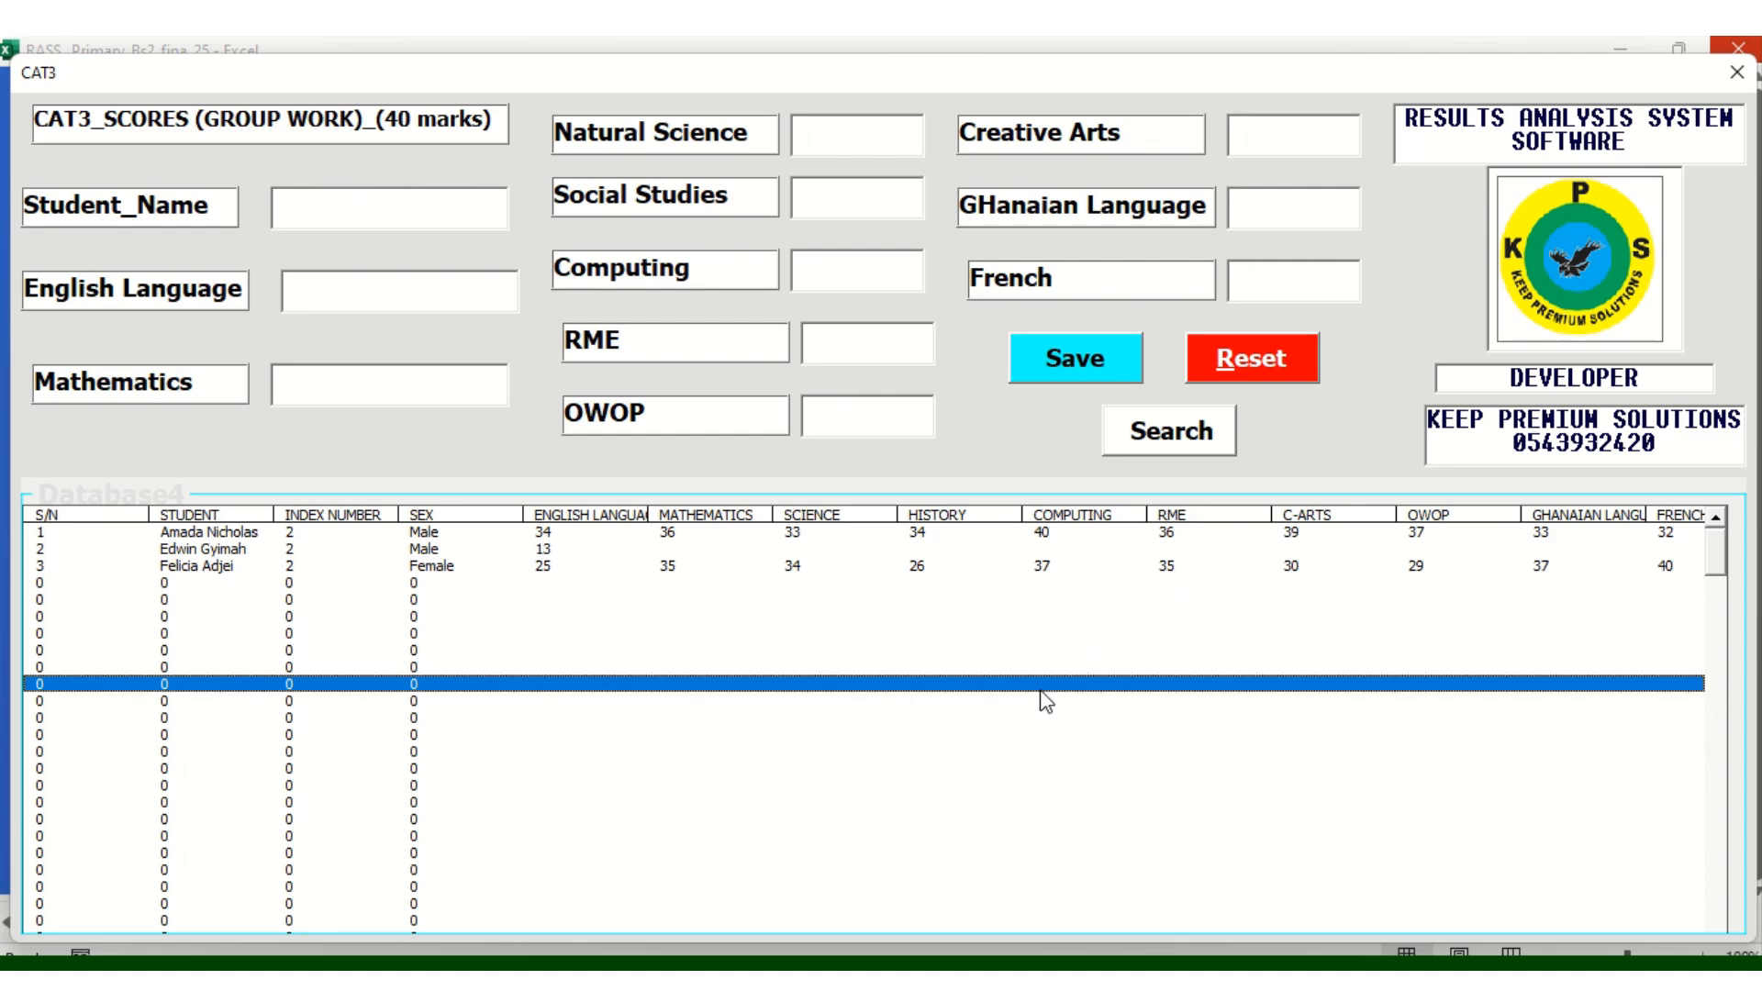
click(903, 571)
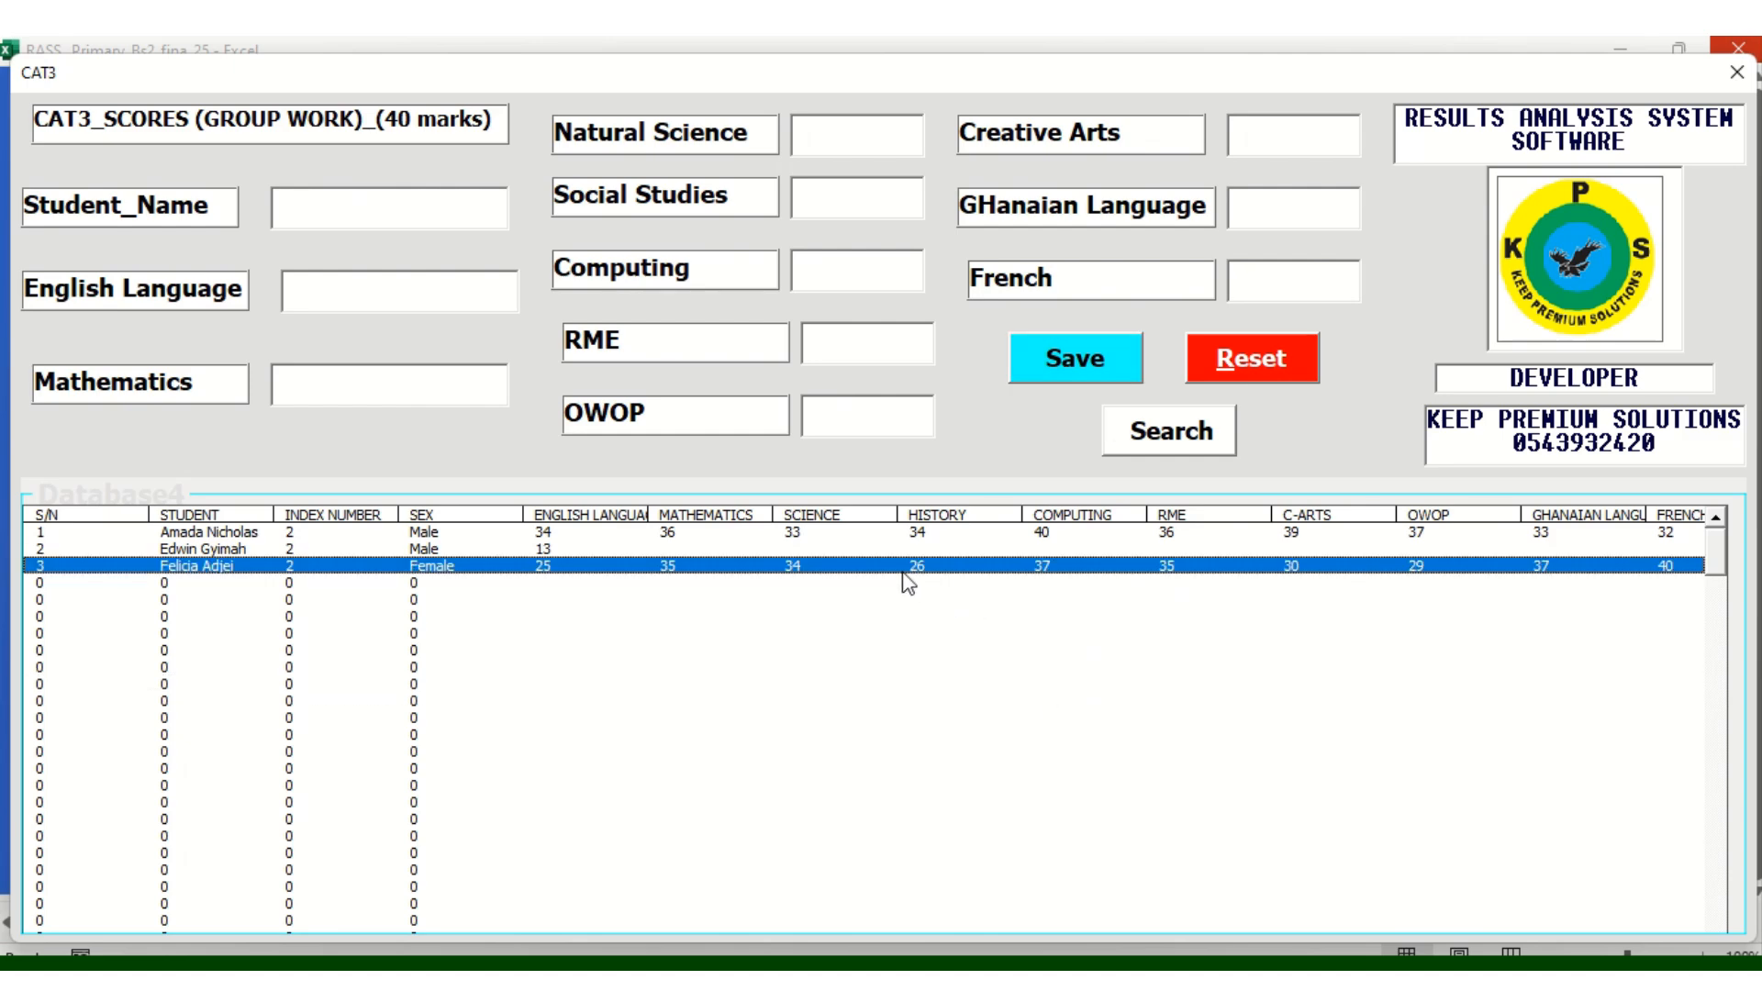
Switch from the CAT3 form to a cleared CAT 2 score form
click(1738, 74)
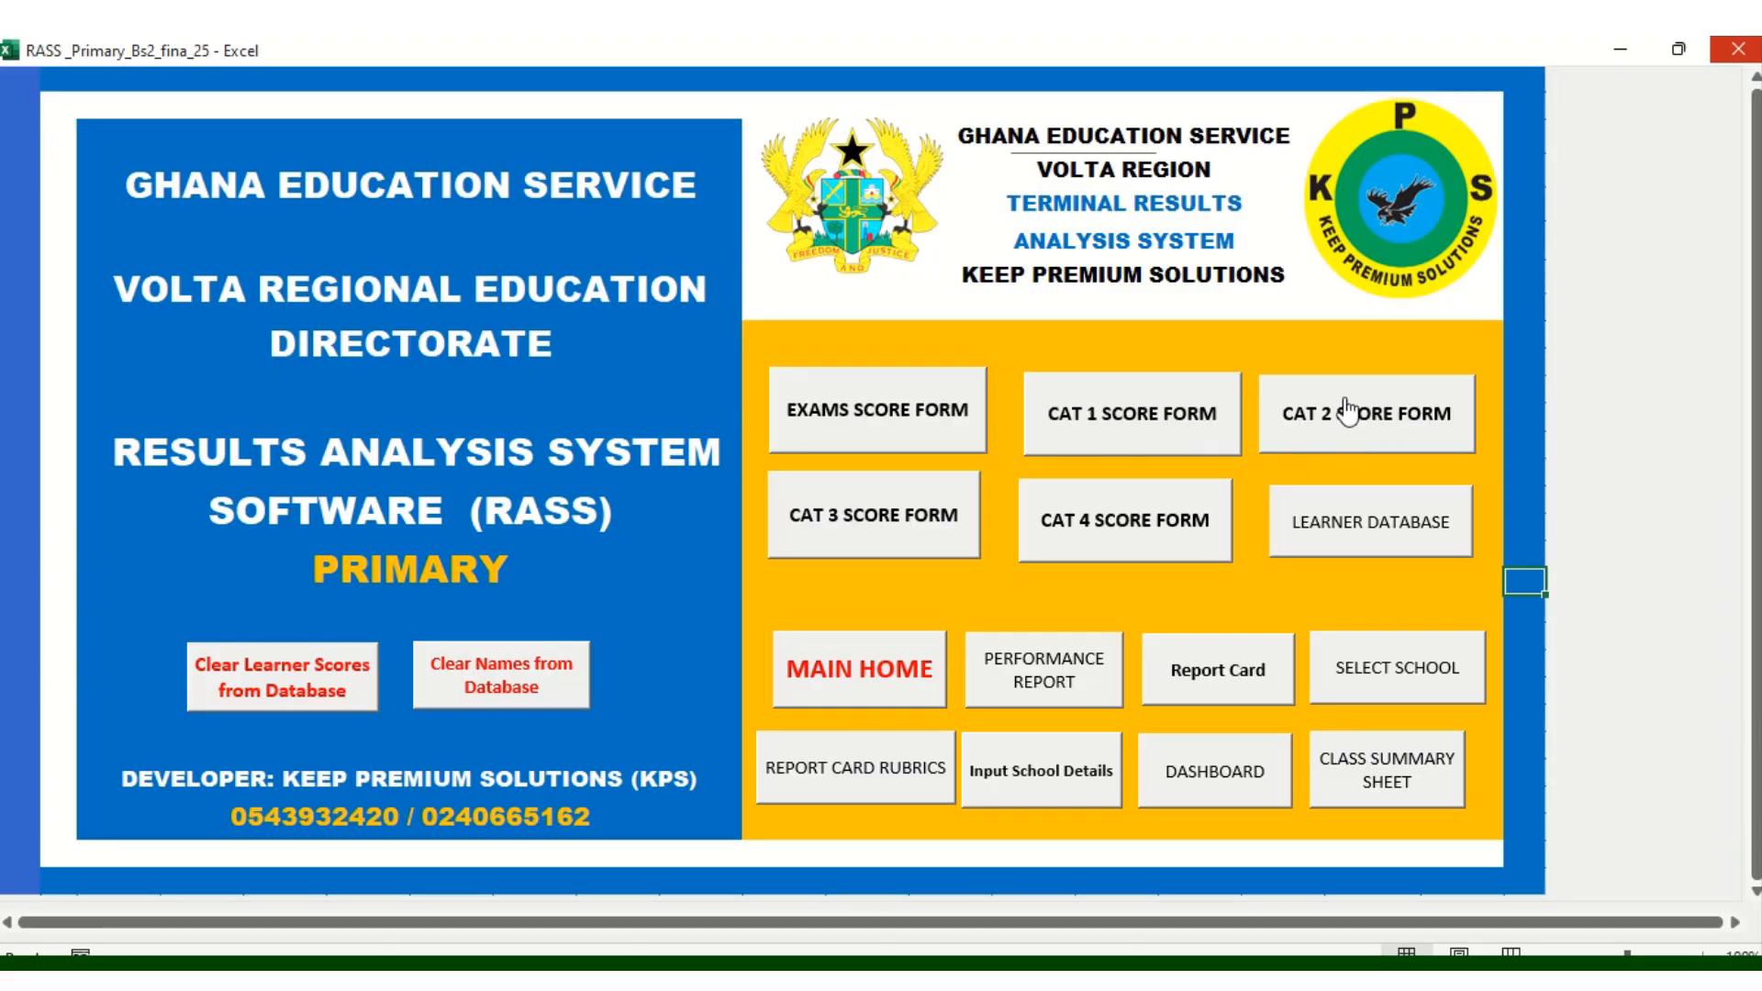
click(1346, 411)
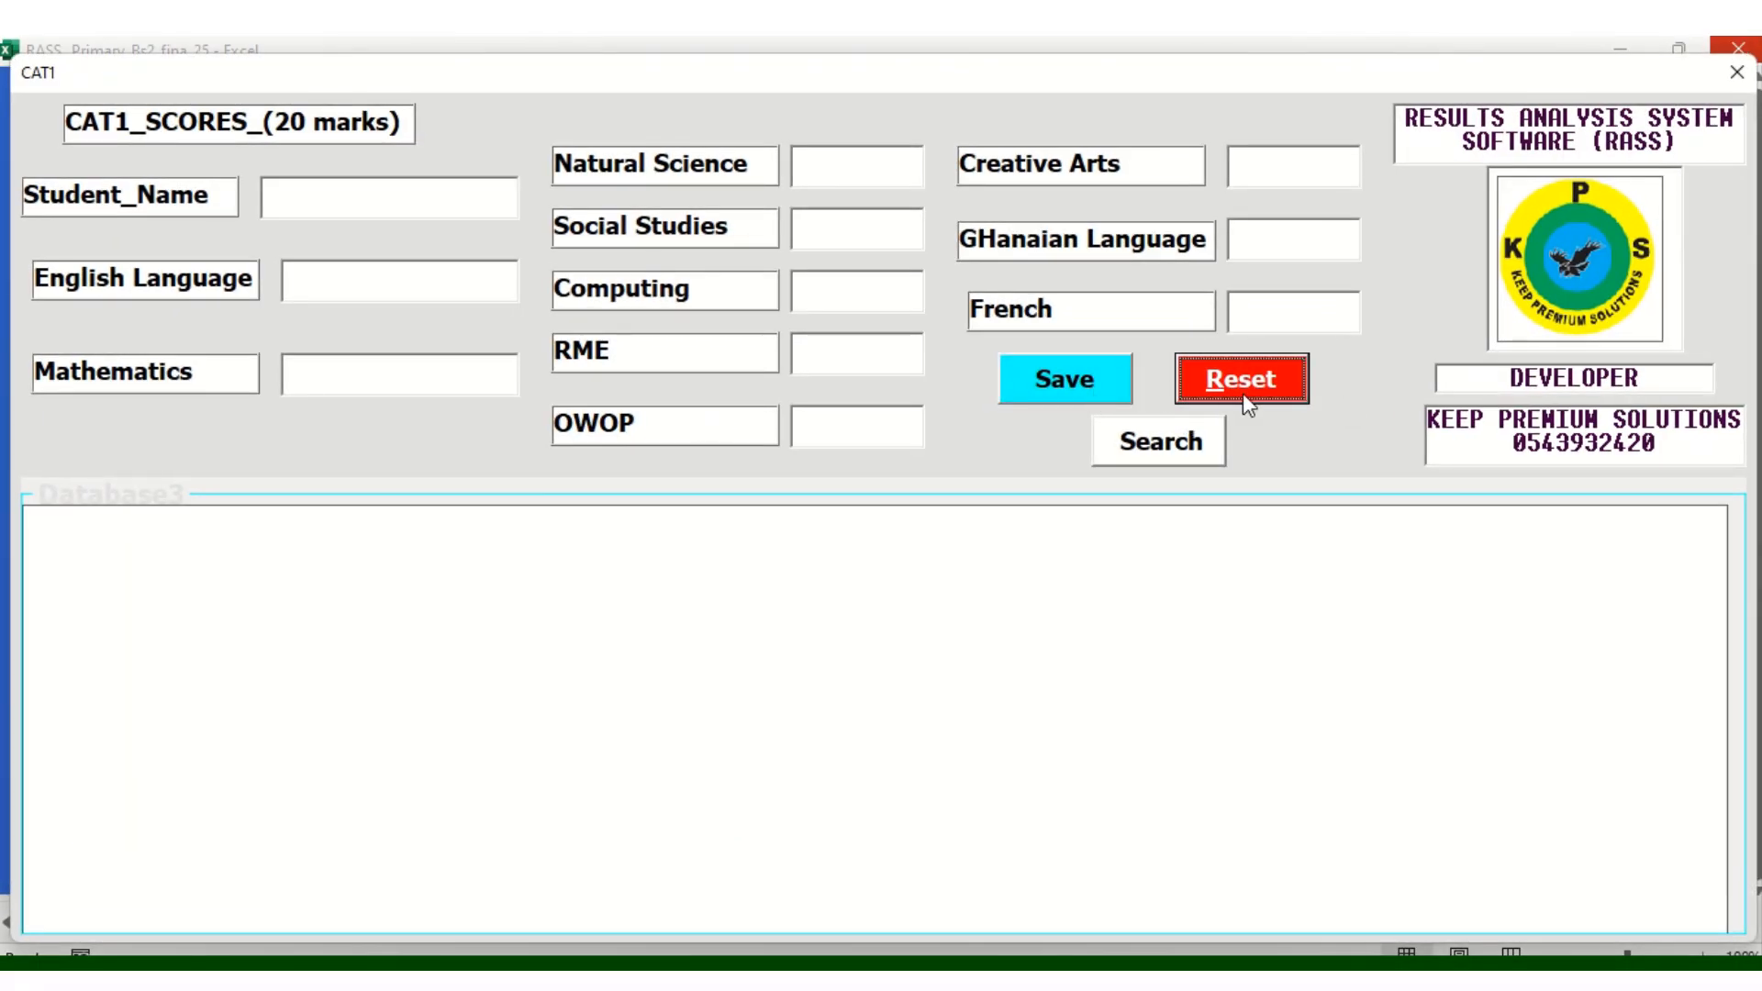
click(1248, 405)
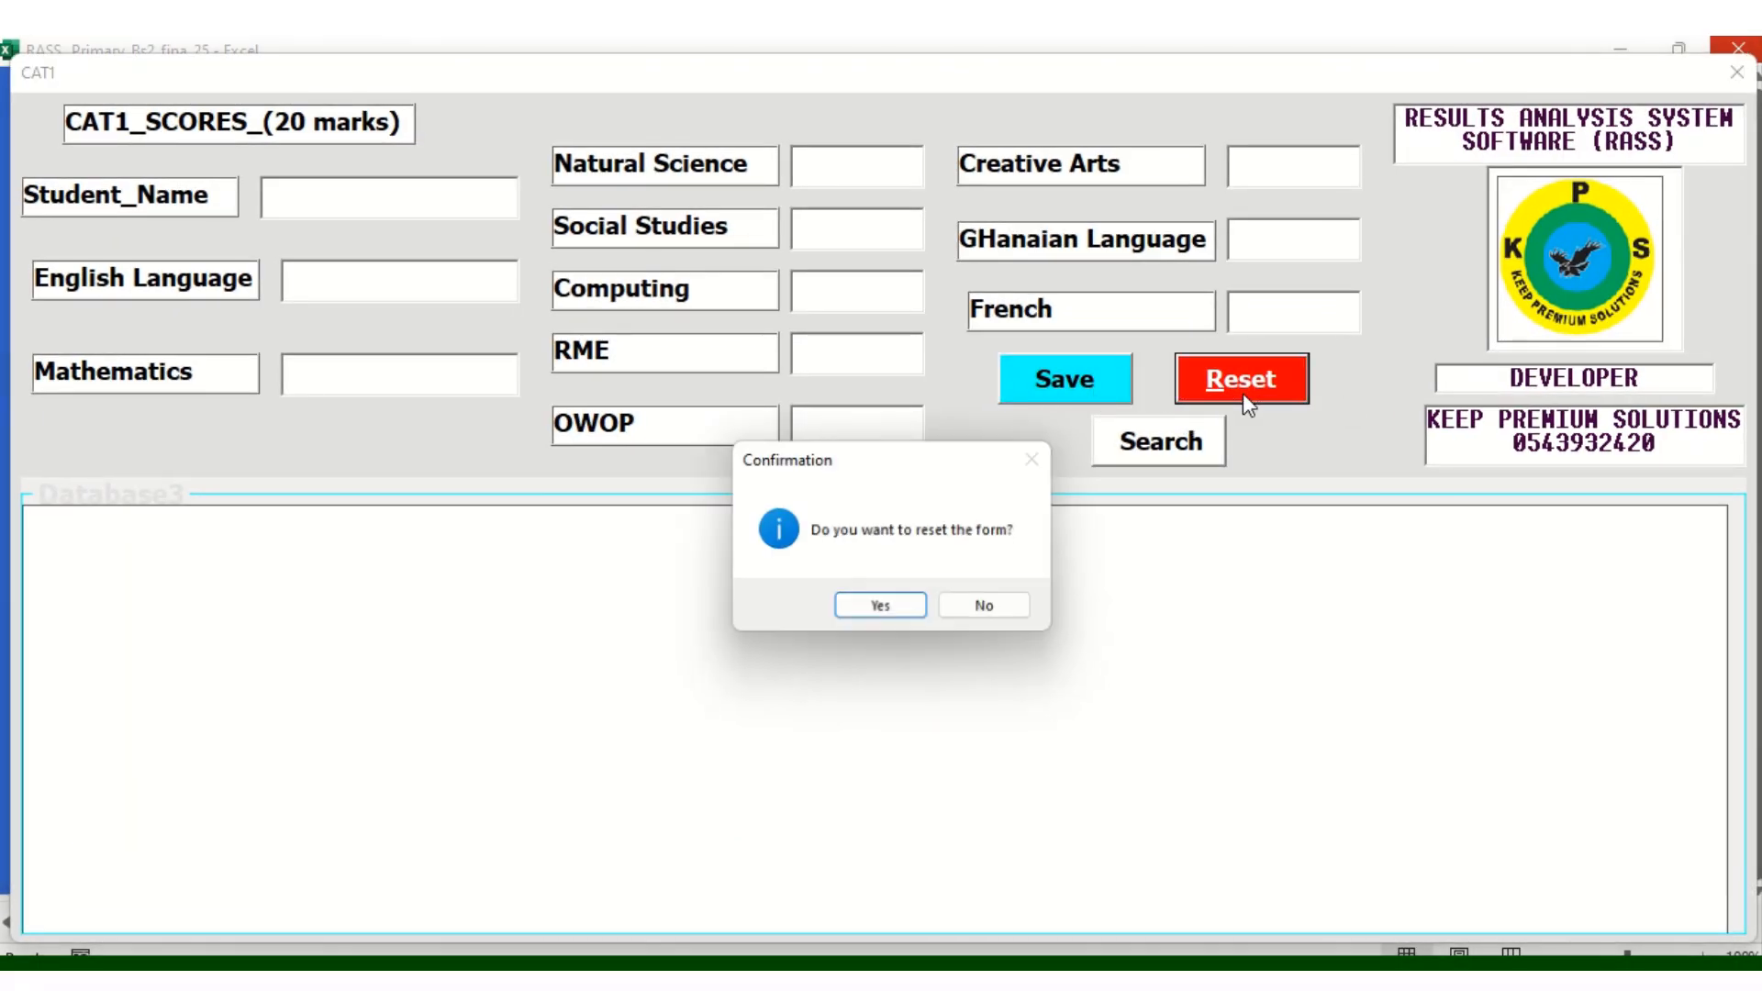
click(868, 614)
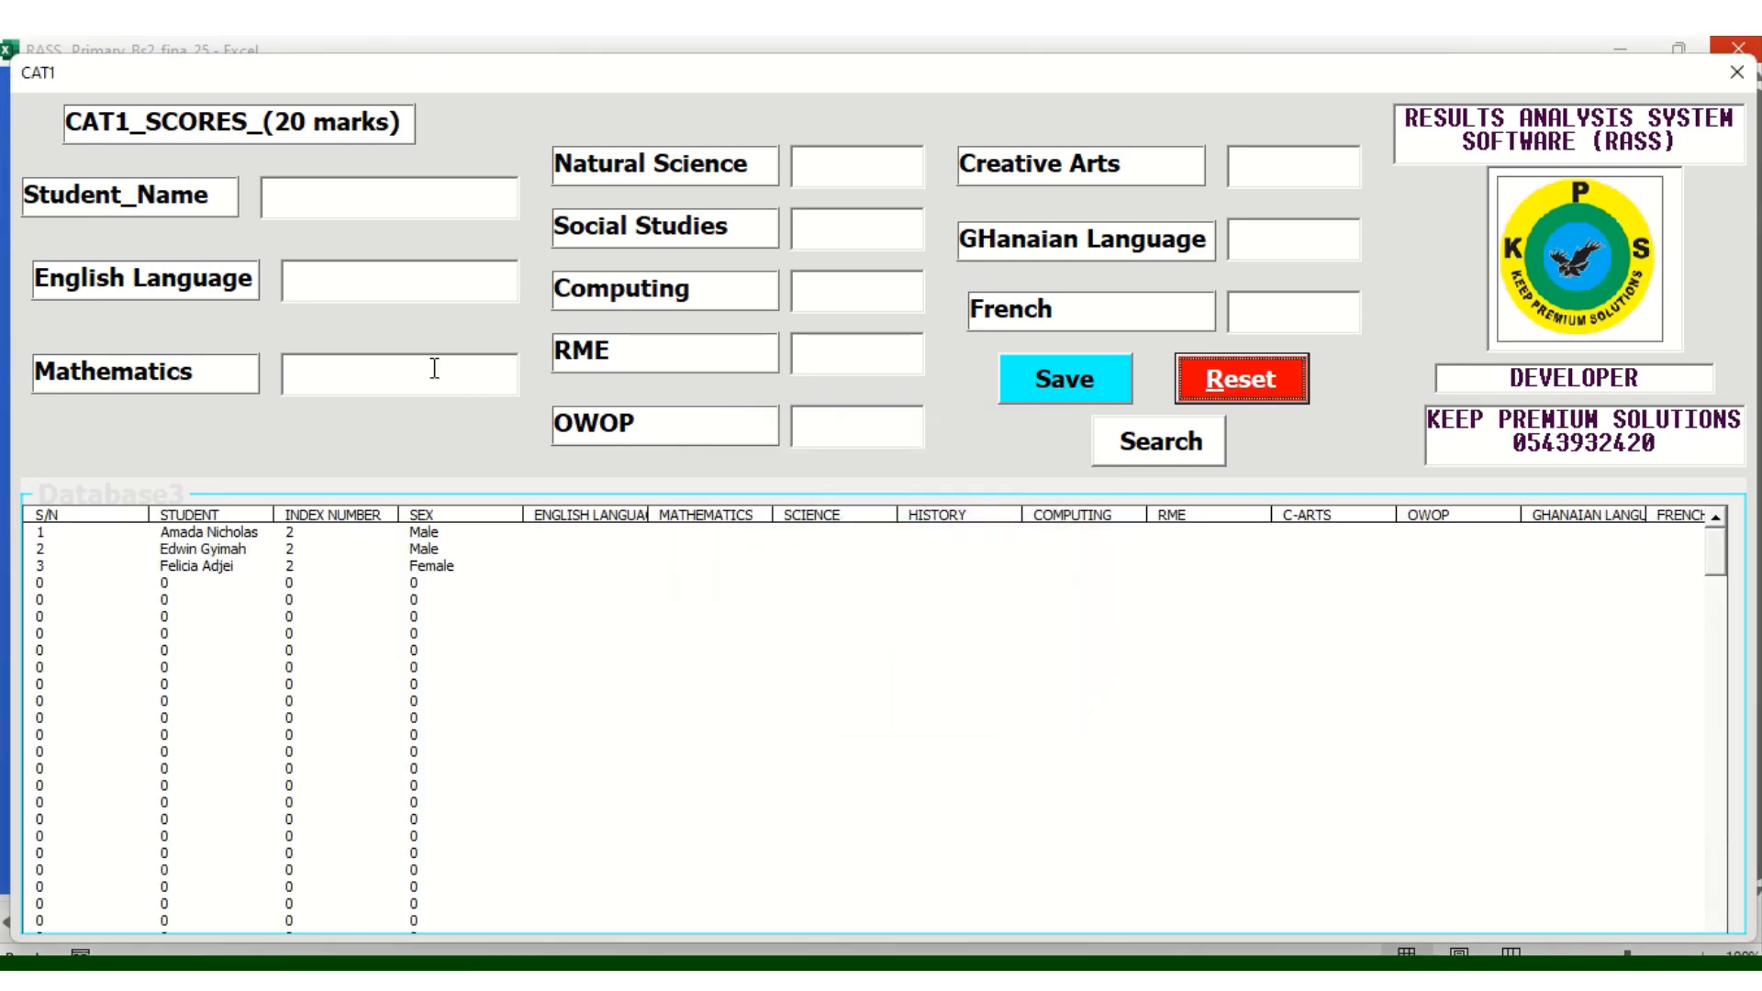
Enter the first learner's name with English 20, Mathematics 18 and Natural Science 17
click(346, 205)
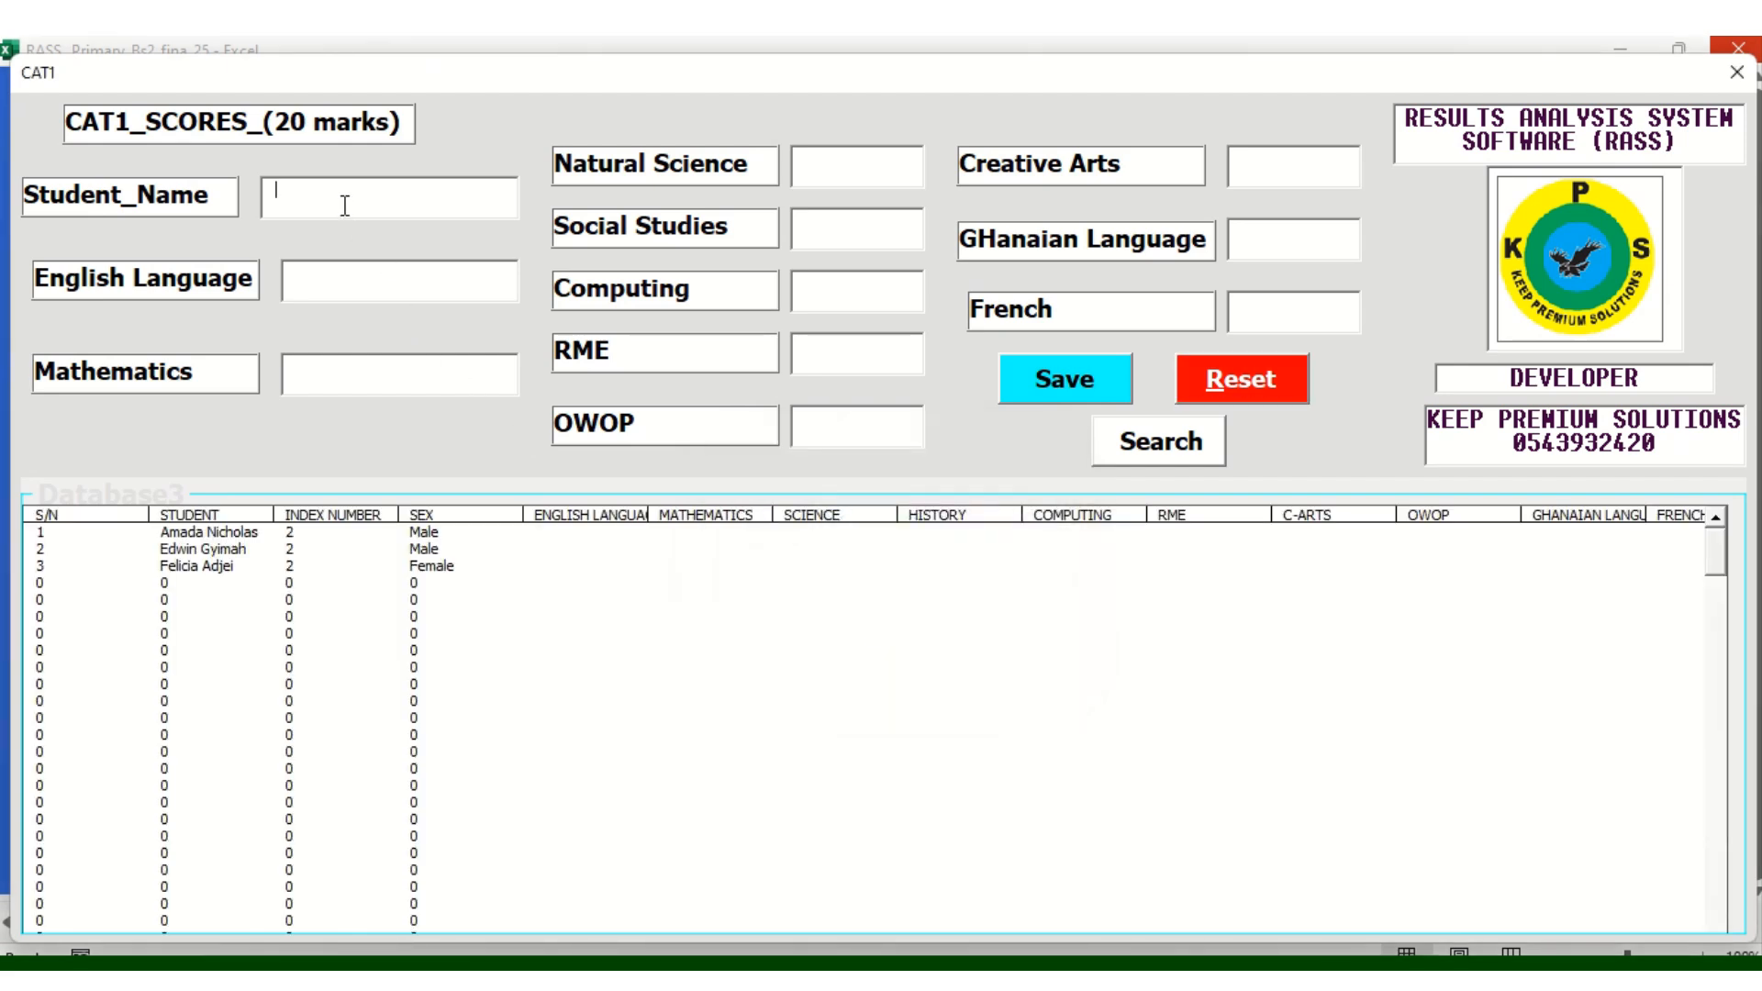
click(359, 286)
text(201827)
key(BackSpace)
key(BackSpace)
text(17)
text(19)
Add Computing 16, RME 15, OWOP 15, Creative Arts 16, Ghanaian Language 17, French 17, and save
click(820, 285)
text(16)
click(796, 381)
text(15)
click(813, 428)
text(15)
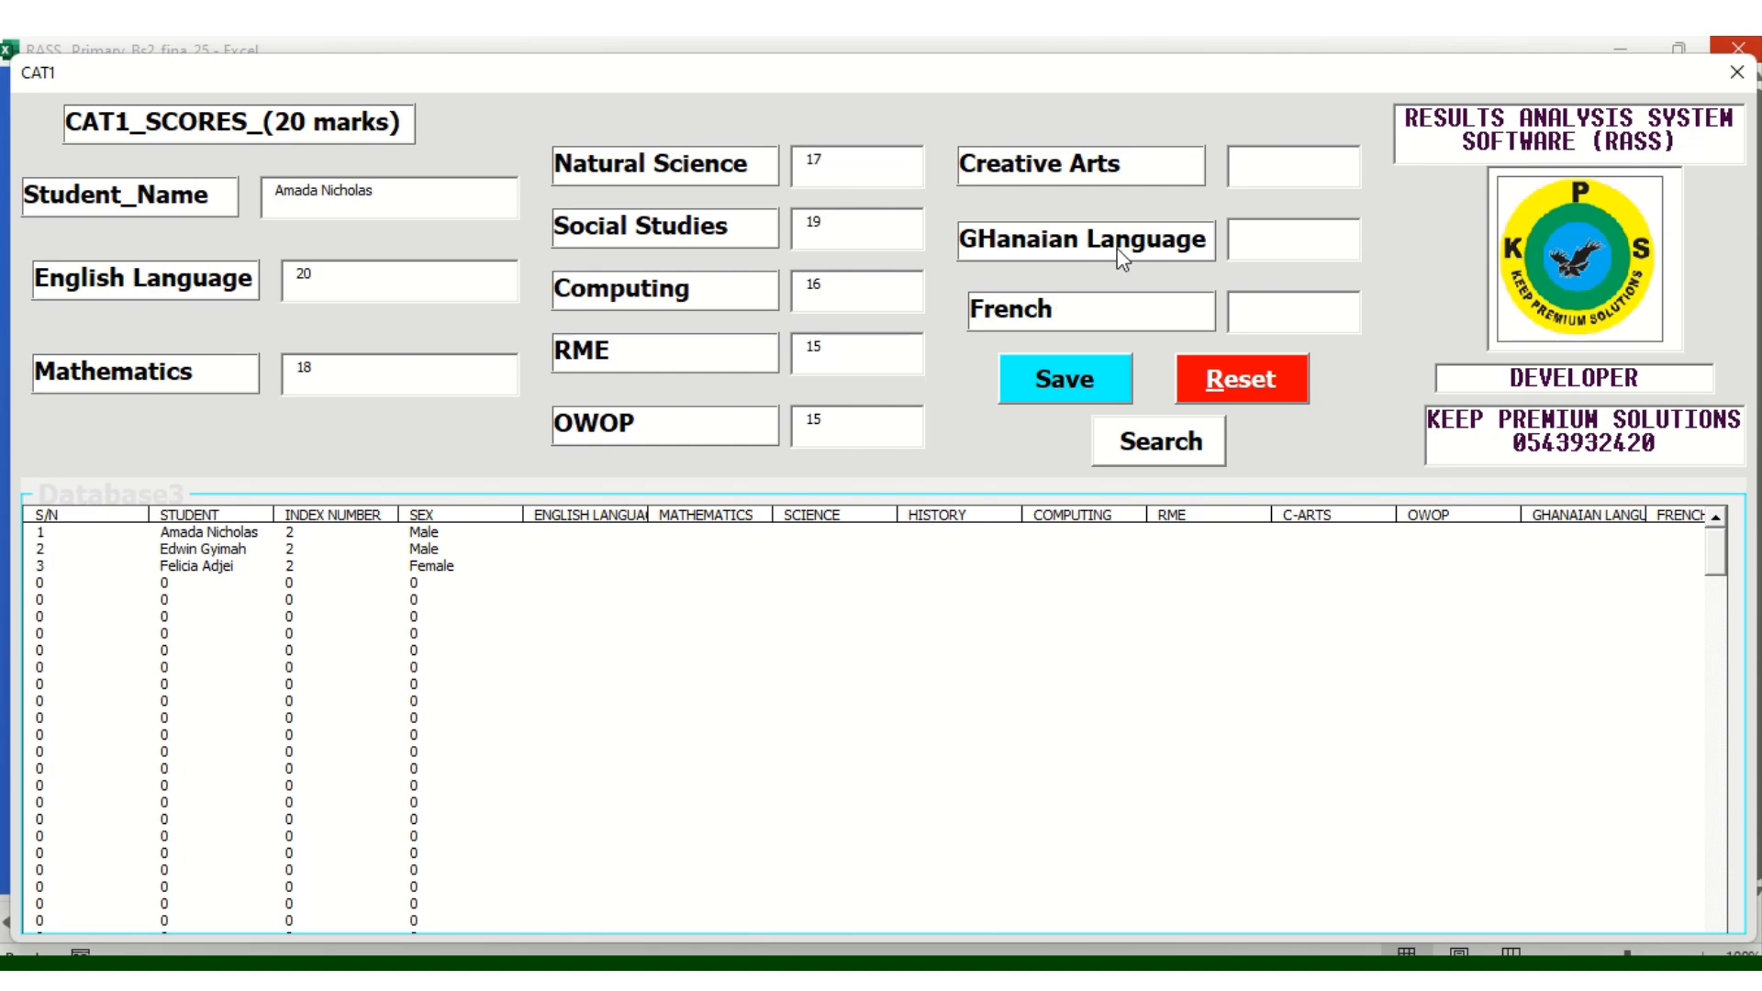
click(1251, 174)
text(16)
click(1261, 243)
text(17)
click(1263, 312)
text(17)
click(1061, 377)
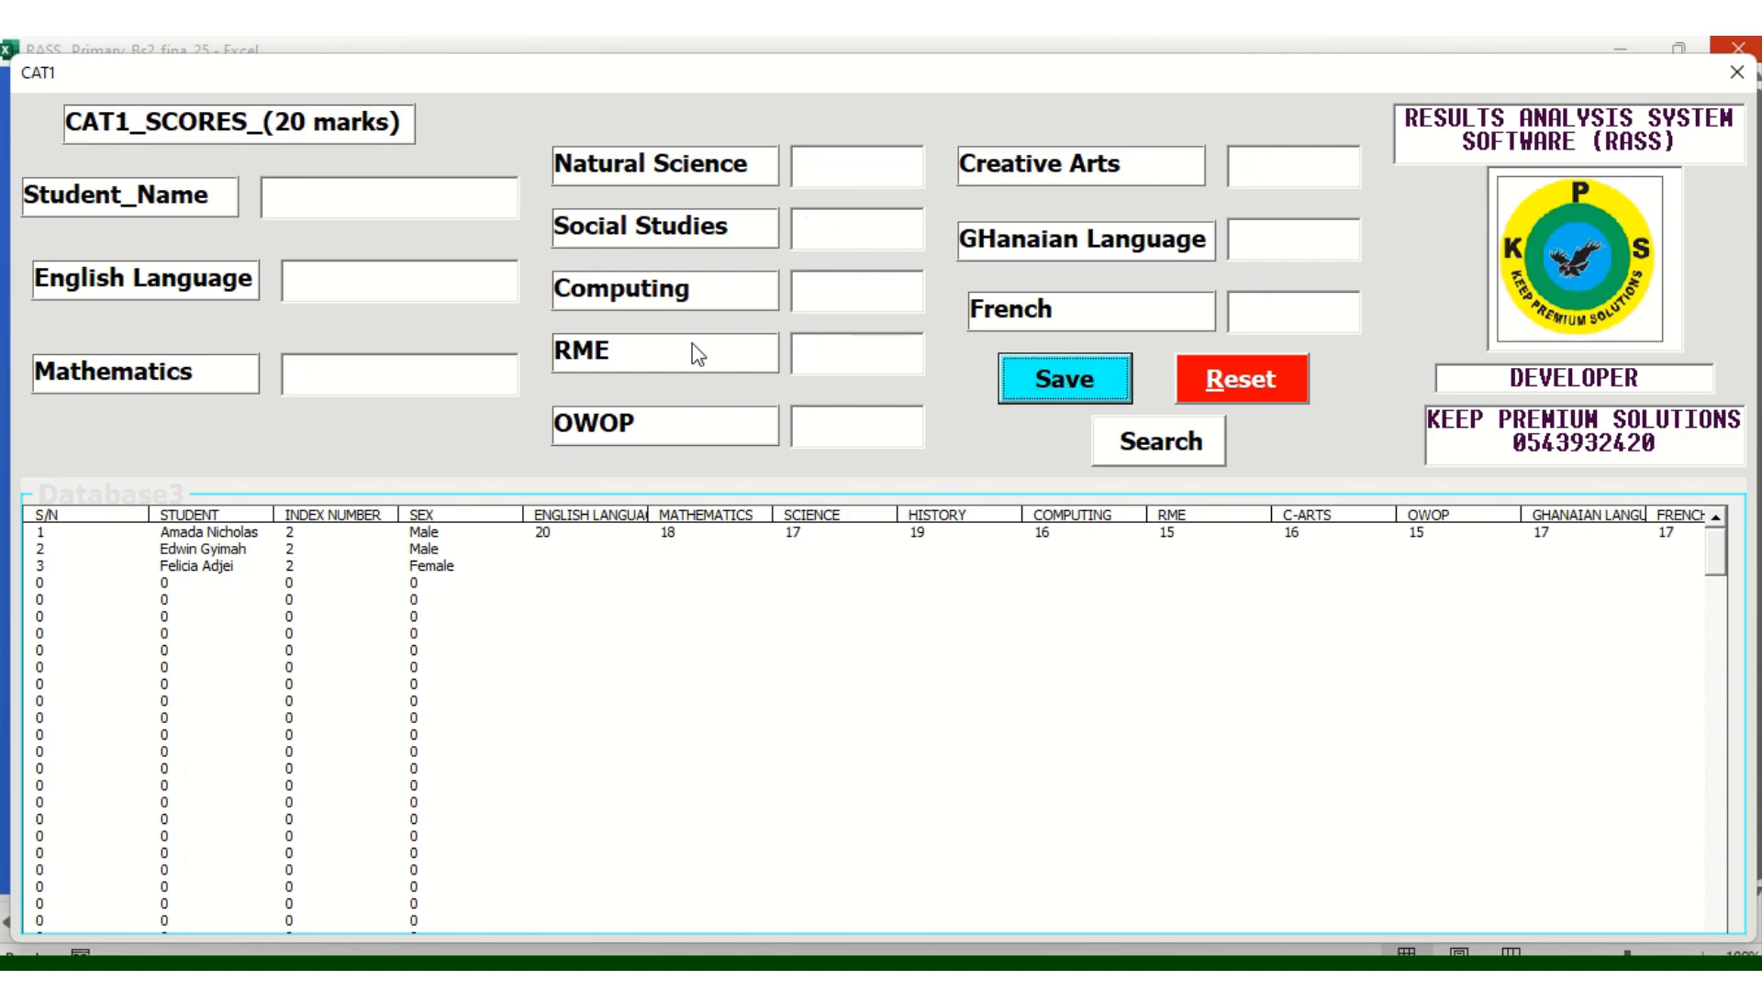
Look up the second learner; enter English 12, Mathematics 13, Natural Science and Social Studies
click(323, 202)
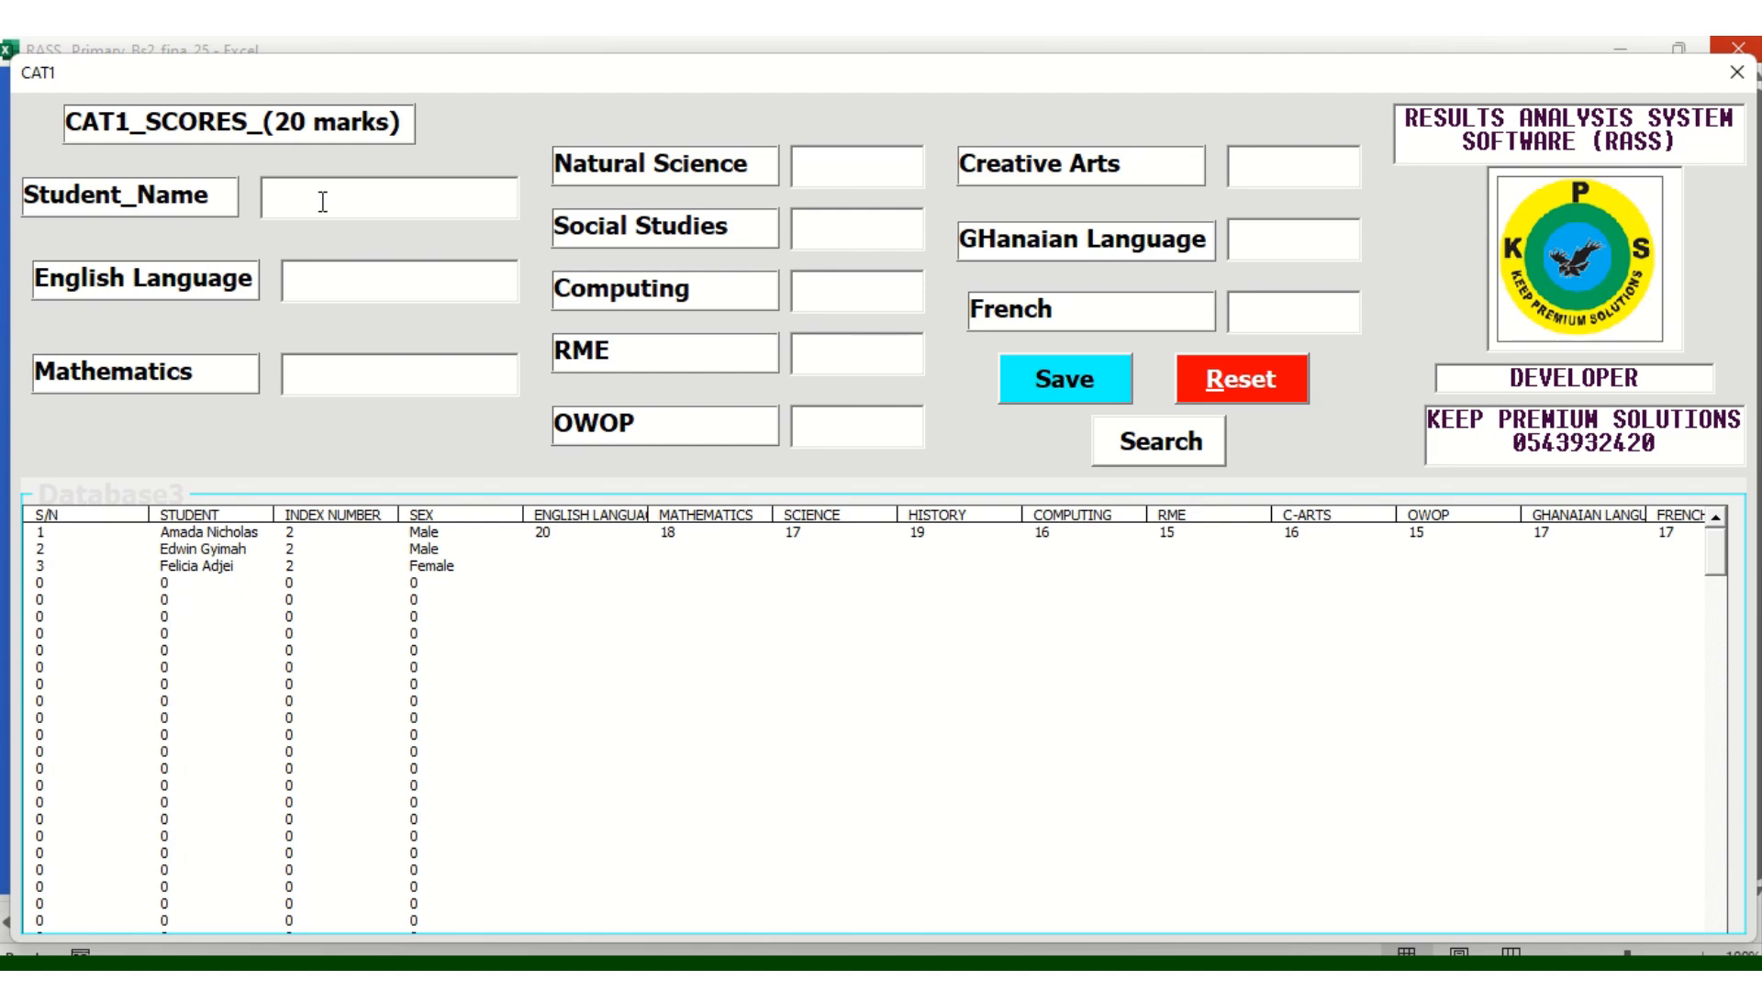
click(1170, 463)
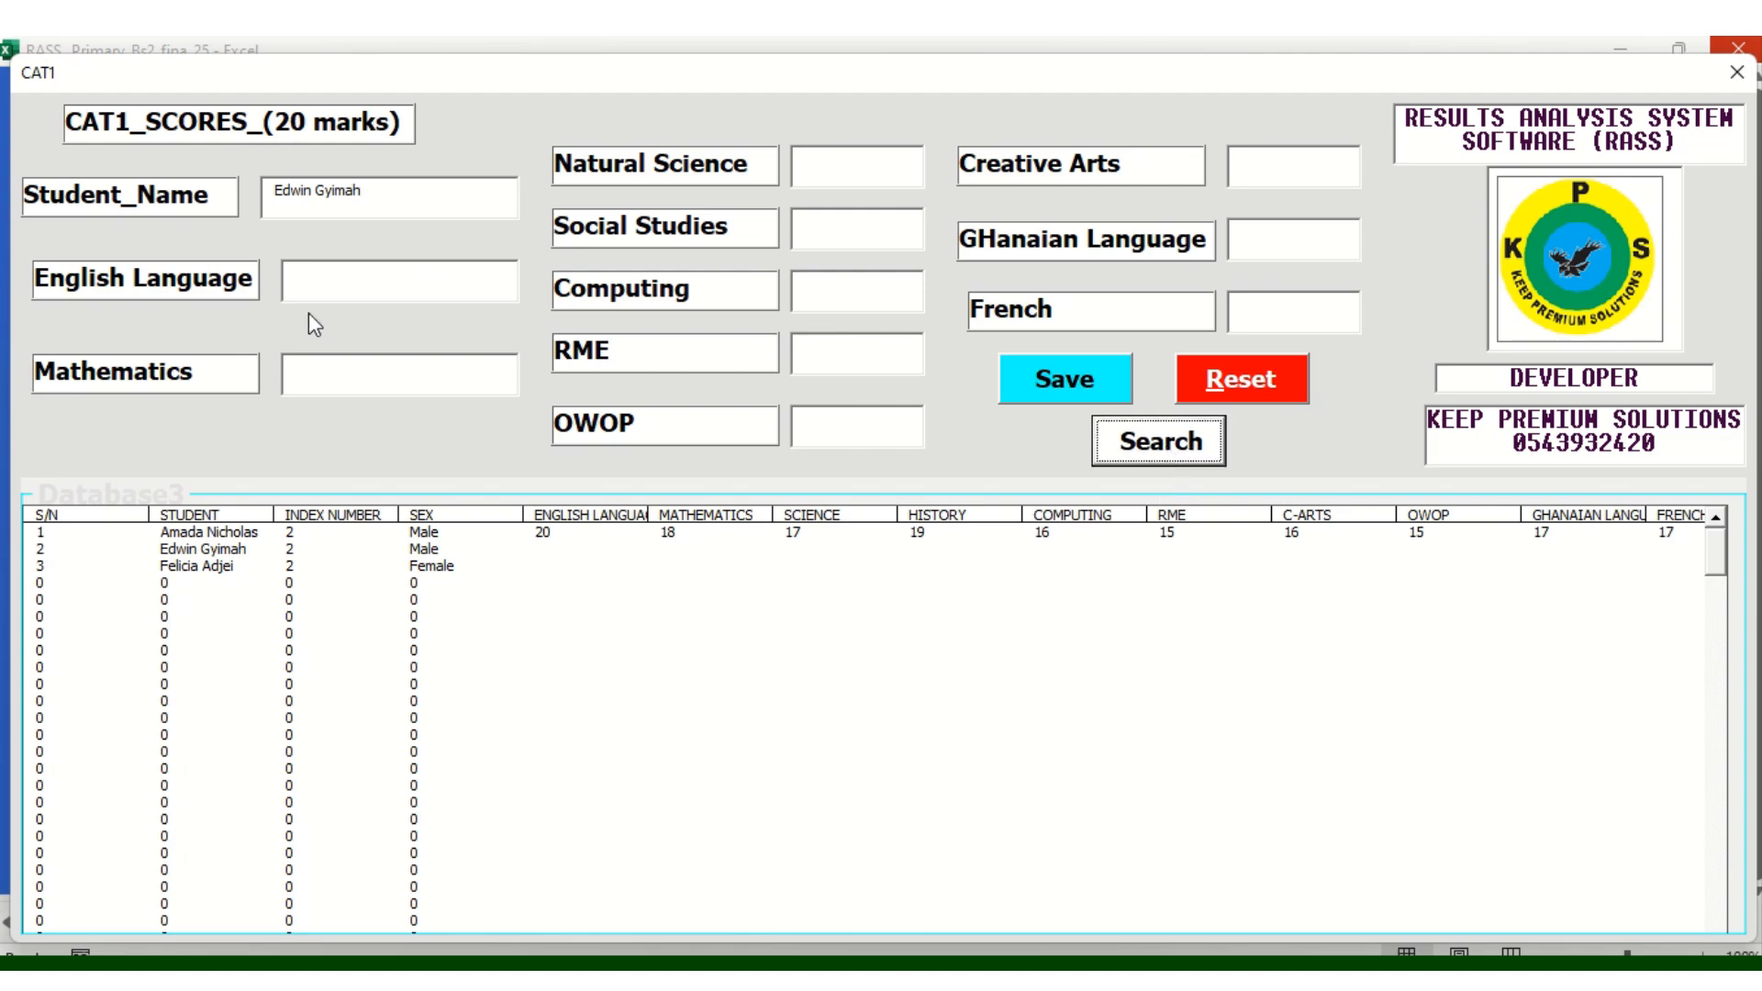
click(306, 284)
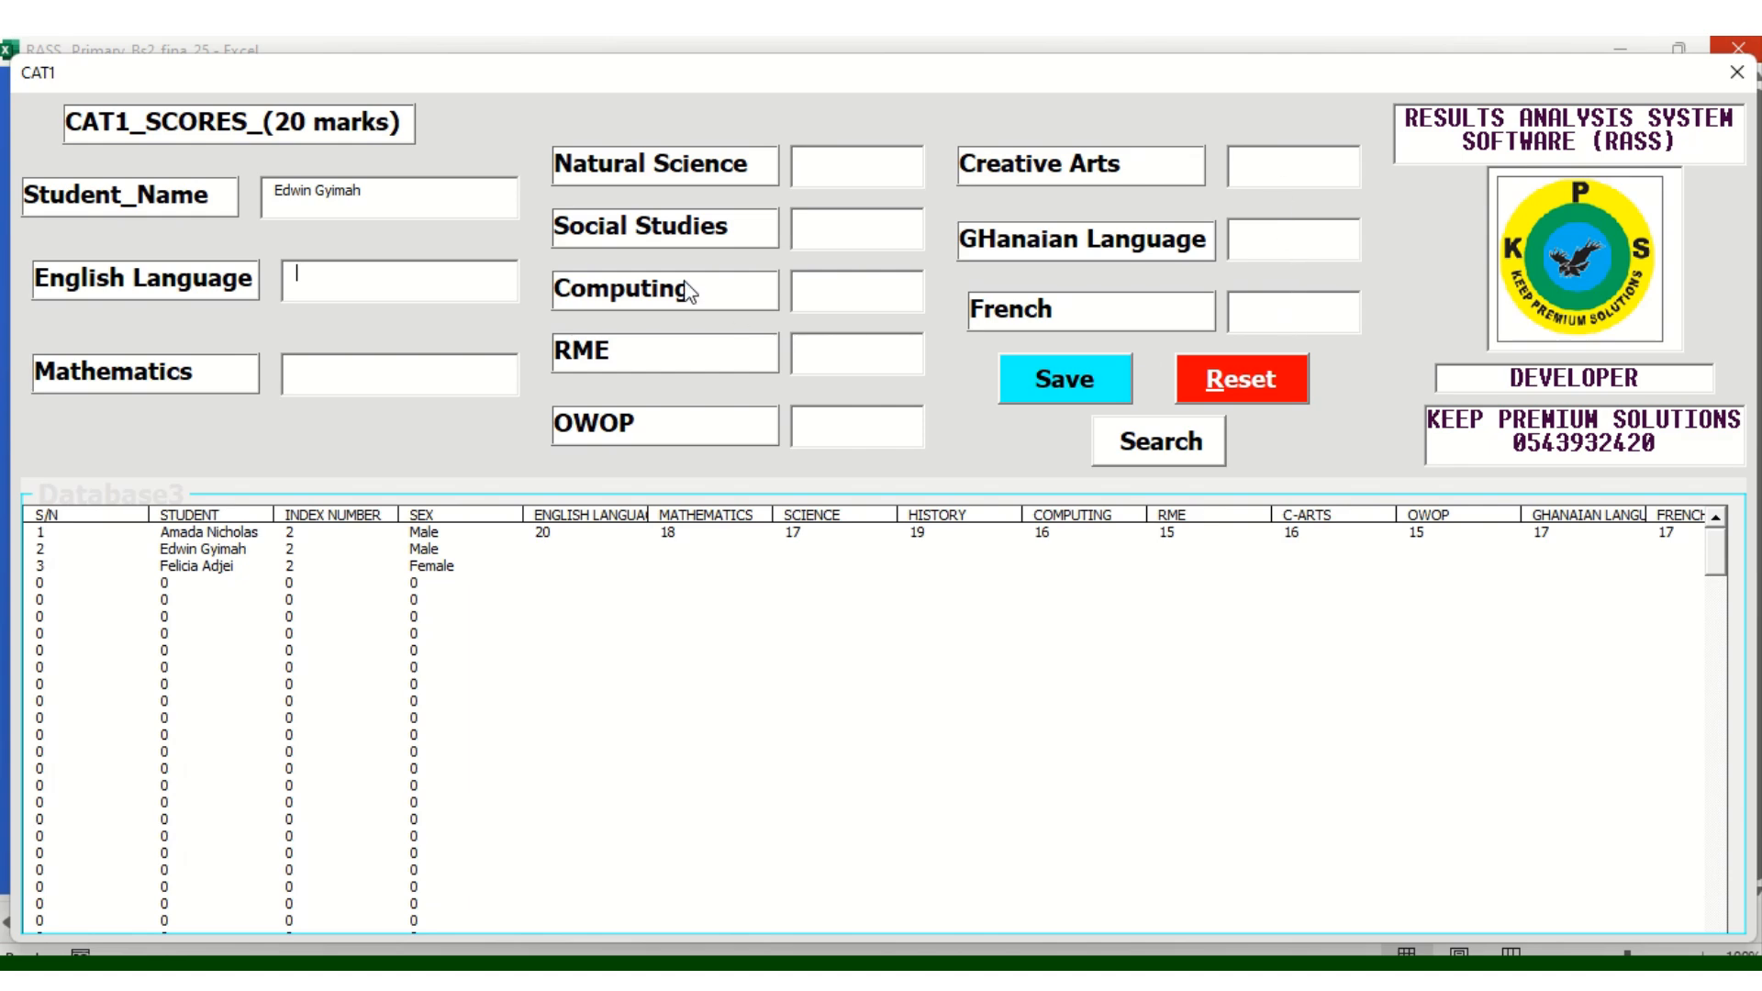
text(12)
text(13)
click(835, 169)
text(4)
key(BackSpace)
text(1)
click(829, 237)
text(117)
Enter RME 18, OWOP 17, Creative Arts 15, Ghanaian Language 16, French 16; save and check
click(830, 358)
text(1817)
click(1254, 162)
text(15)
click(1250, 246)
text(1616)
click(1043, 386)
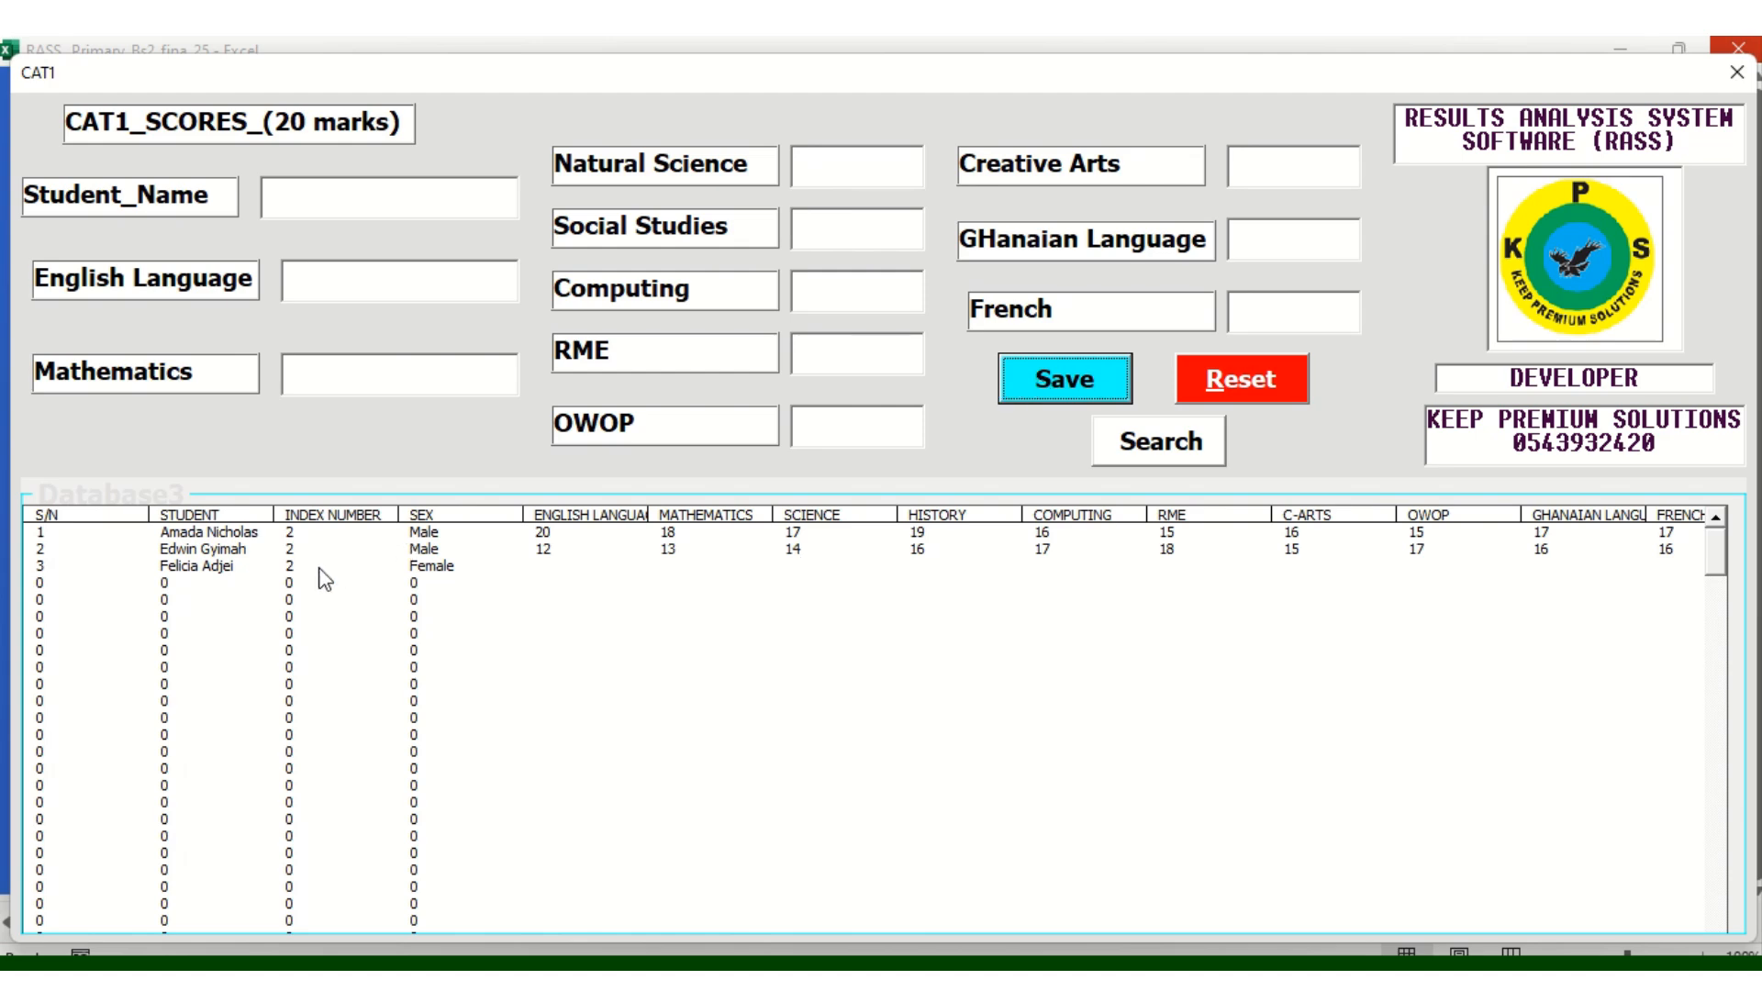
click(242, 553)
Select the third learner and look her up by name in the score form
click(217, 582)
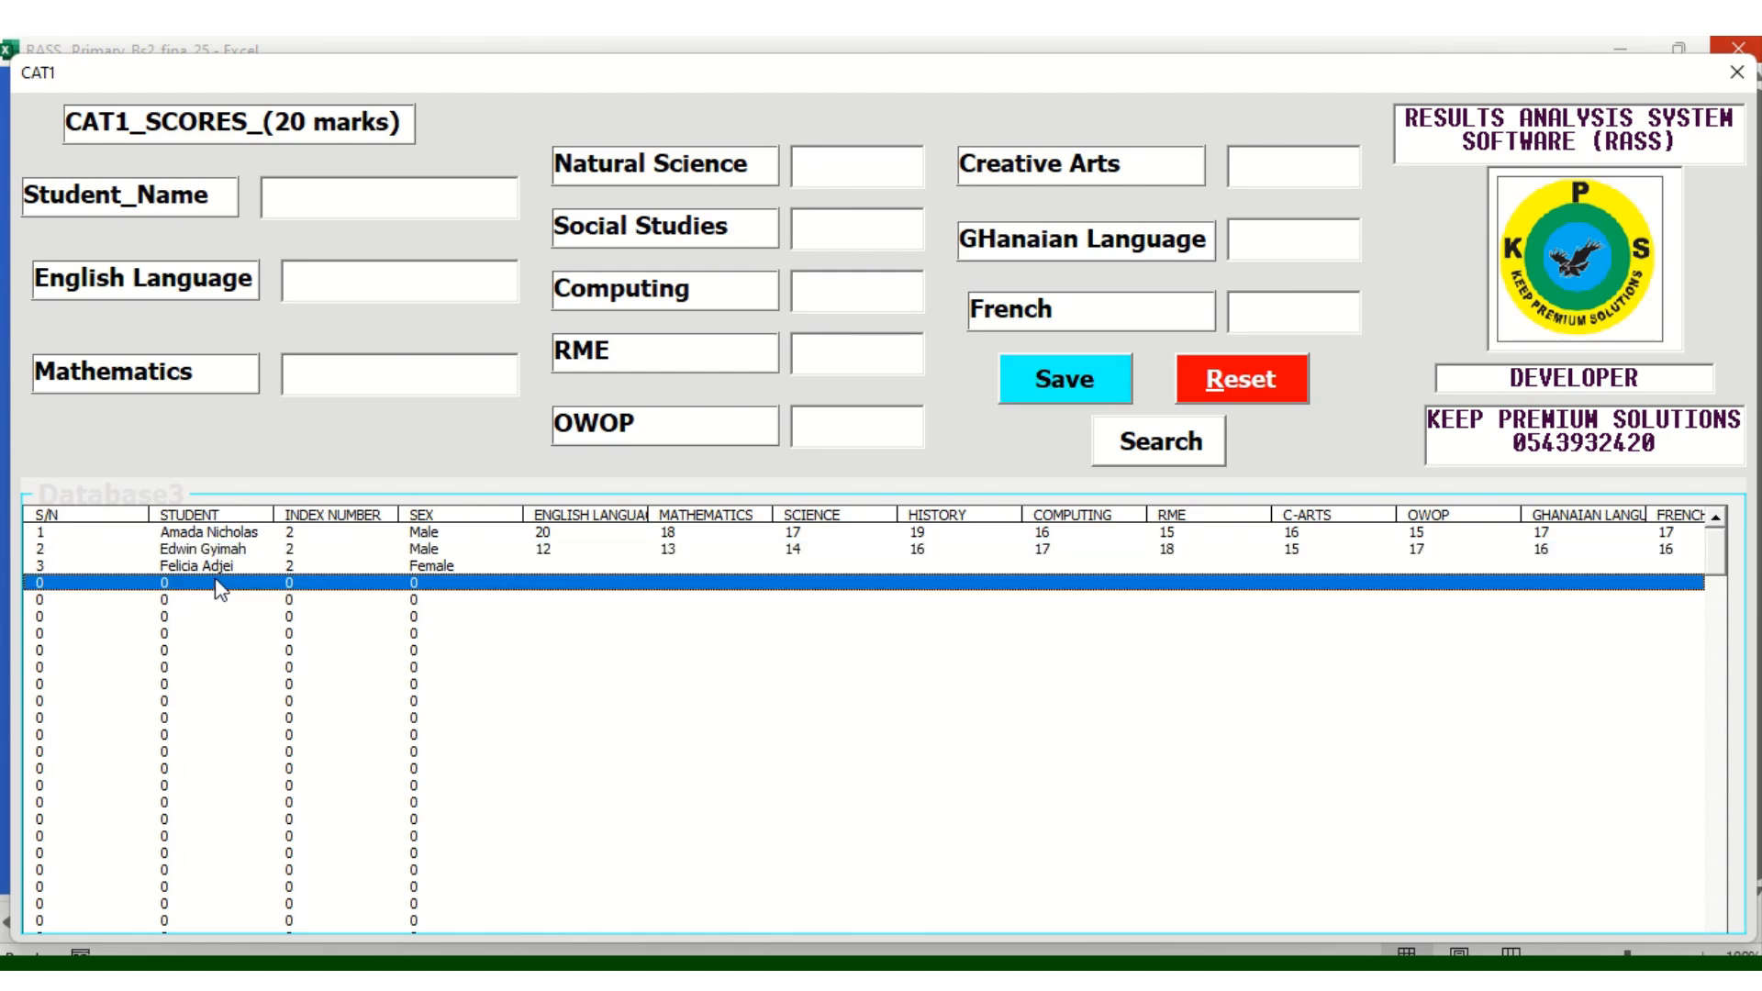
click(220, 565)
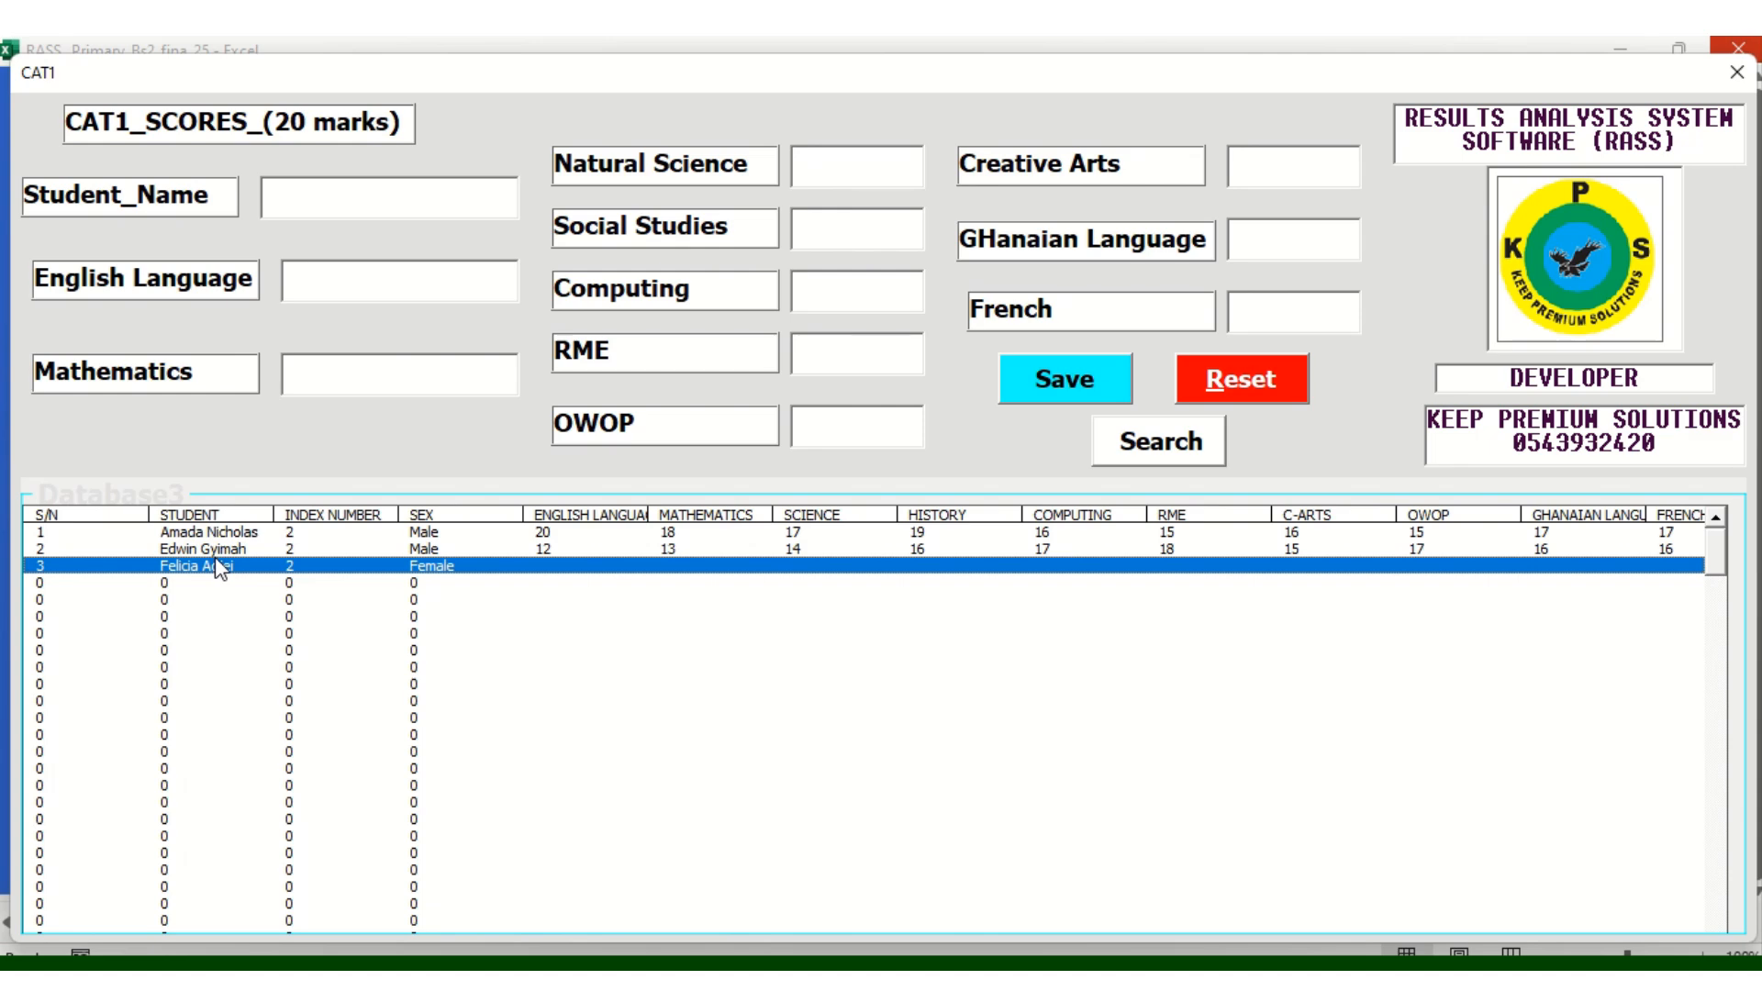
click(344, 203)
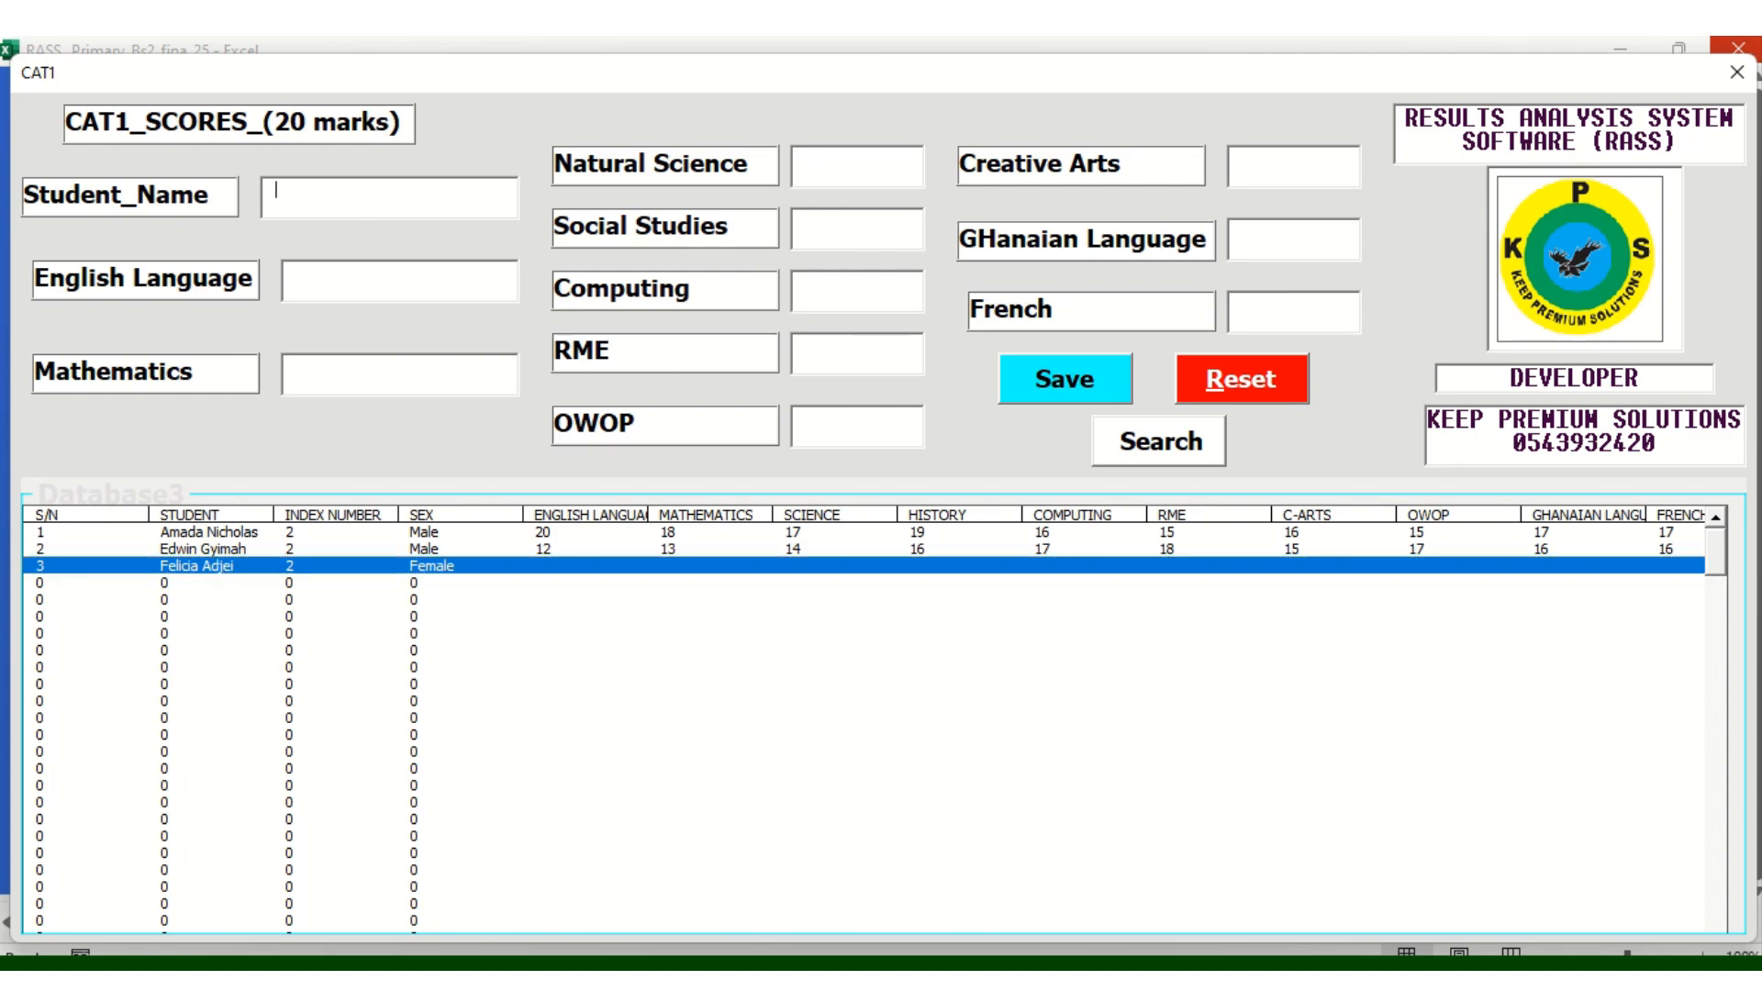
click(1148, 442)
Enter English 12, Mathematics 13, and the Natural Science and Social Studies scores
click(292, 278)
text(12)
click(323, 365)
text(3)
key(BackSpace)
text(13)
click(833, 172)
text(4)
text(1)
text(1)
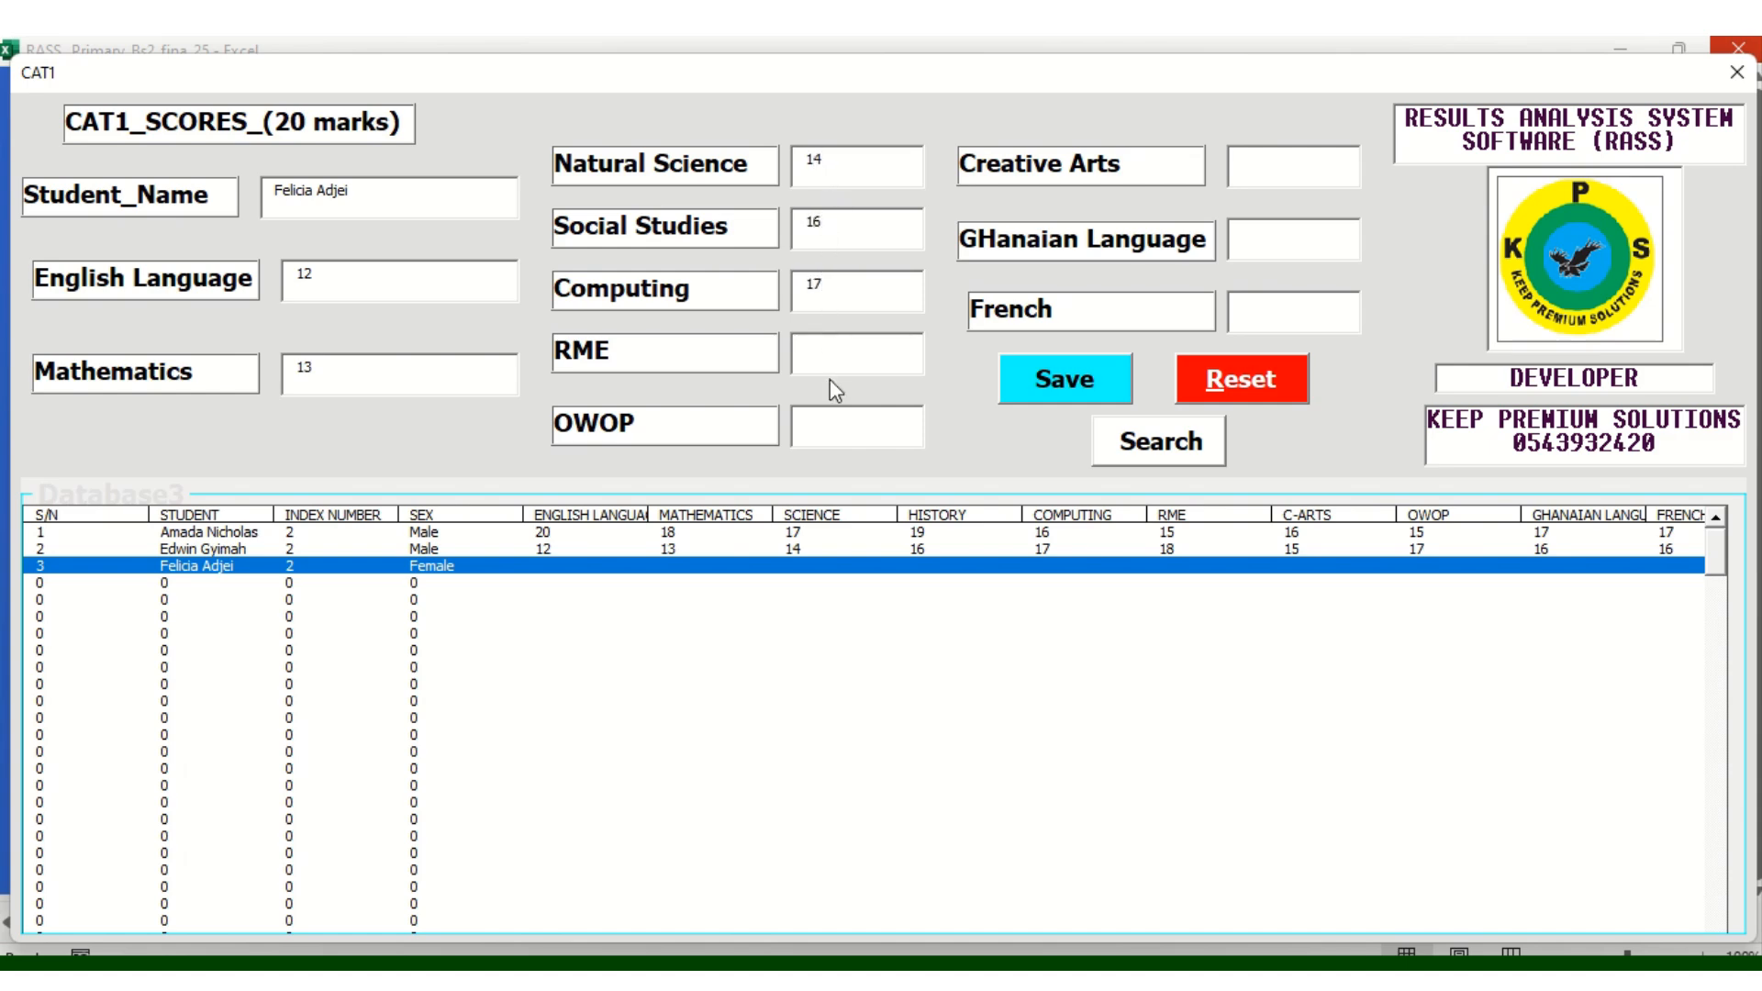
Enter RME 18, OWOP 17, Ghanaian Language 17, French 17, save, and close the form
click(826, 354)
text(18)
click(833, 421)
text(17)
click(1303, 171)
text(17)
click(1268, 228)
text(17)
click(1258, 321)
text(17)
click(1062, 390)
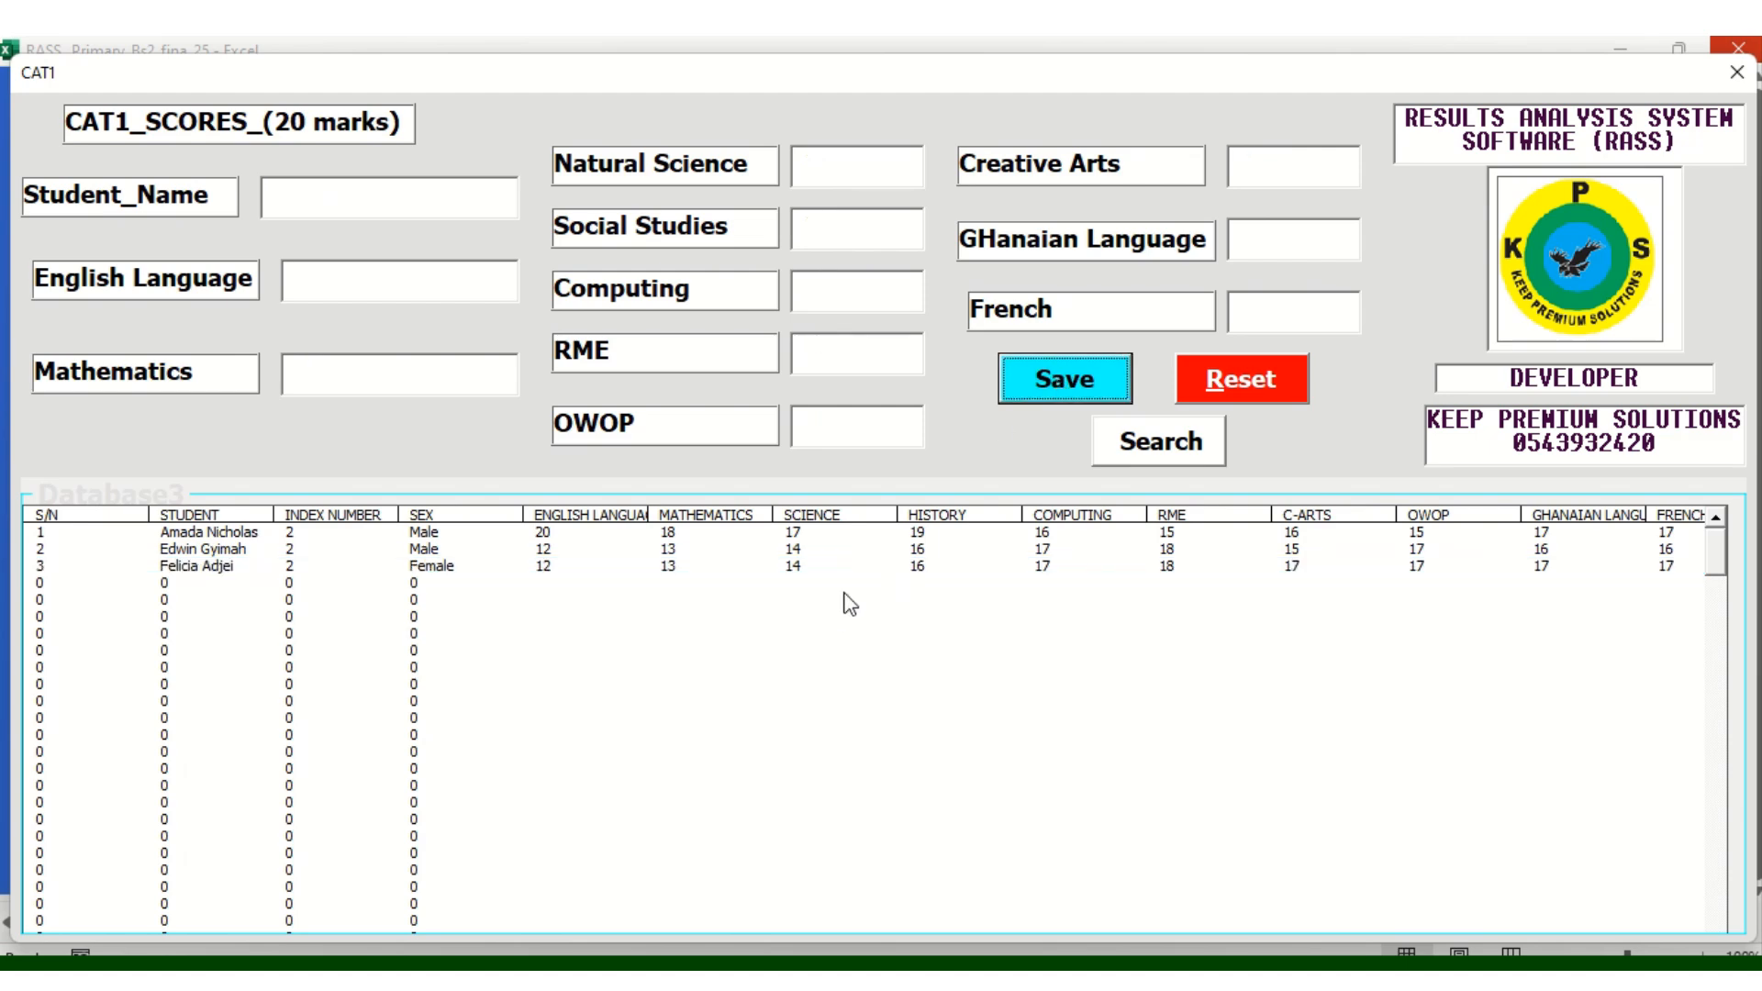
click(1737, 77)
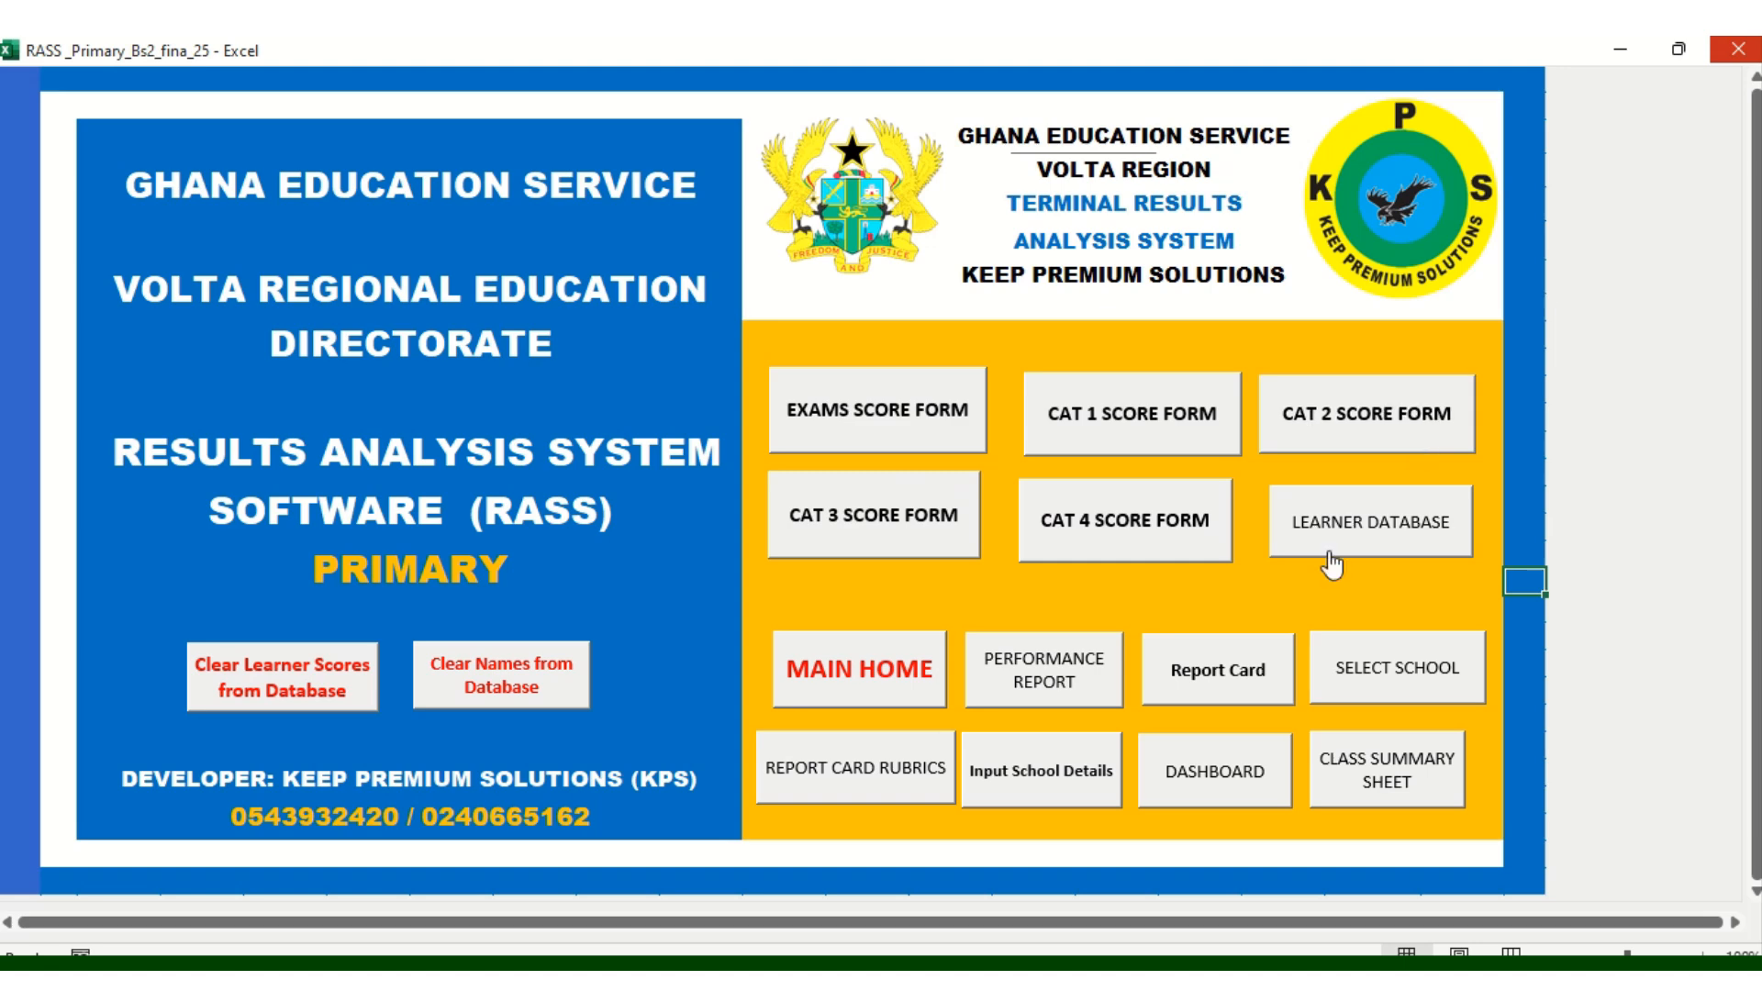
Open the learners' report cards sheet
click(987, 614)
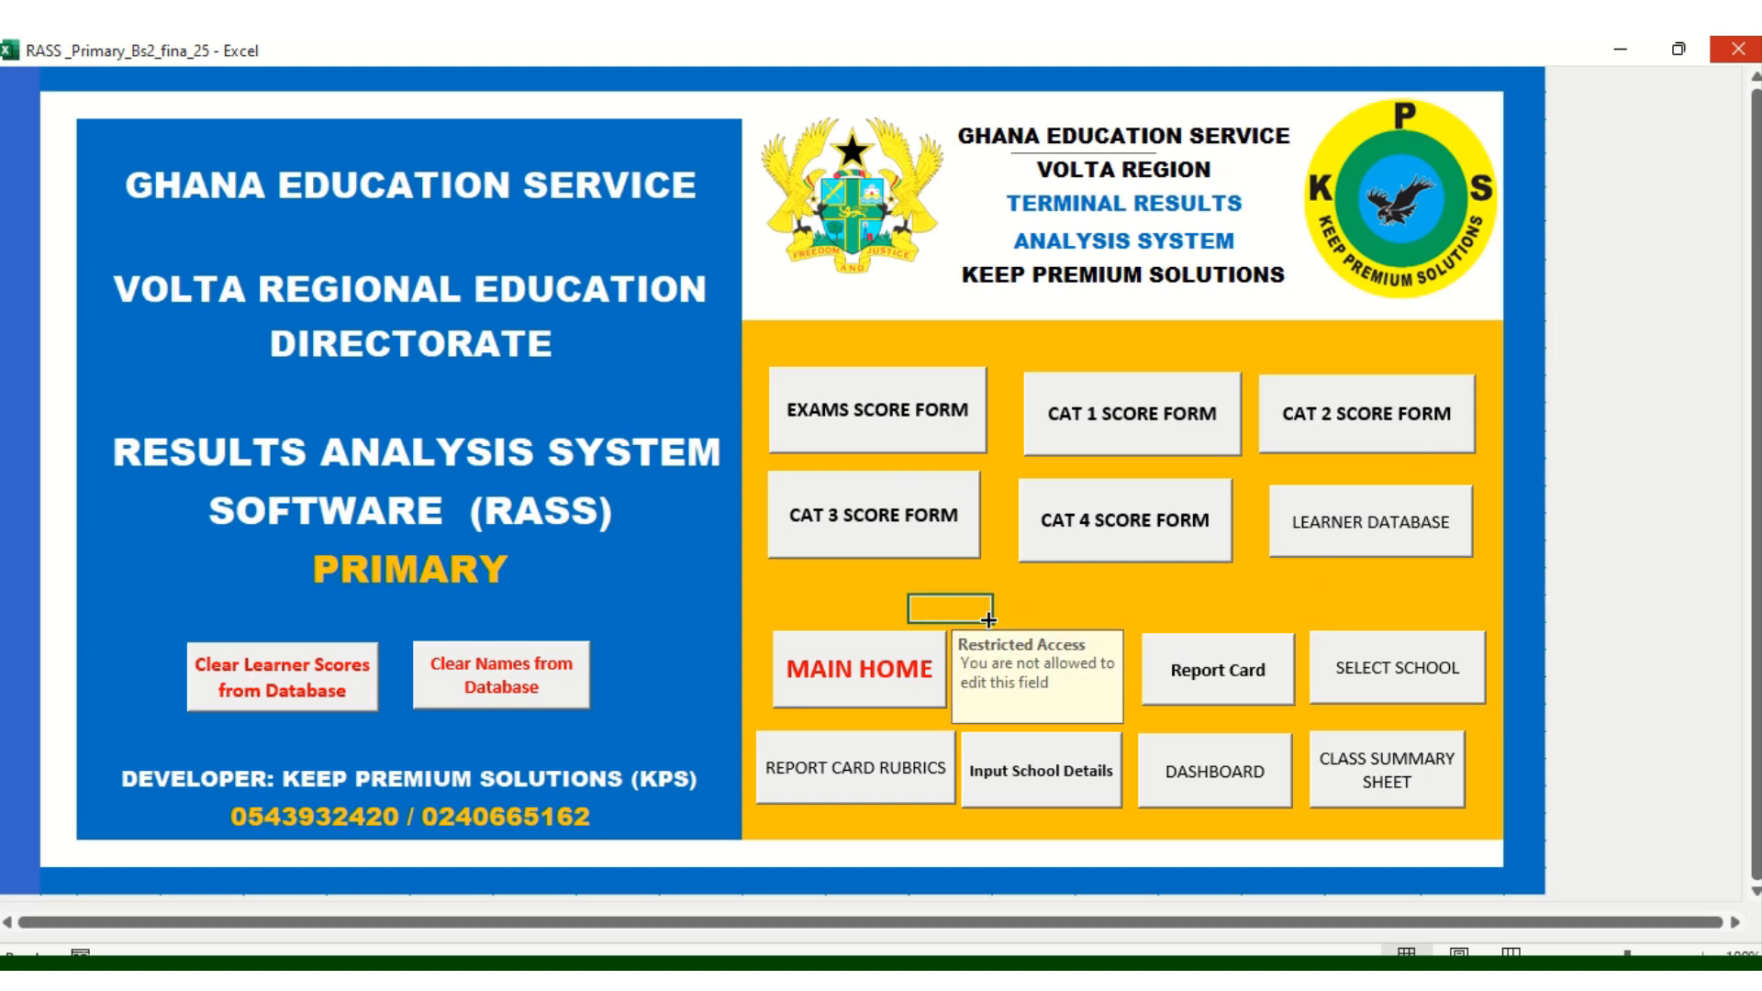
click(1191, 609)
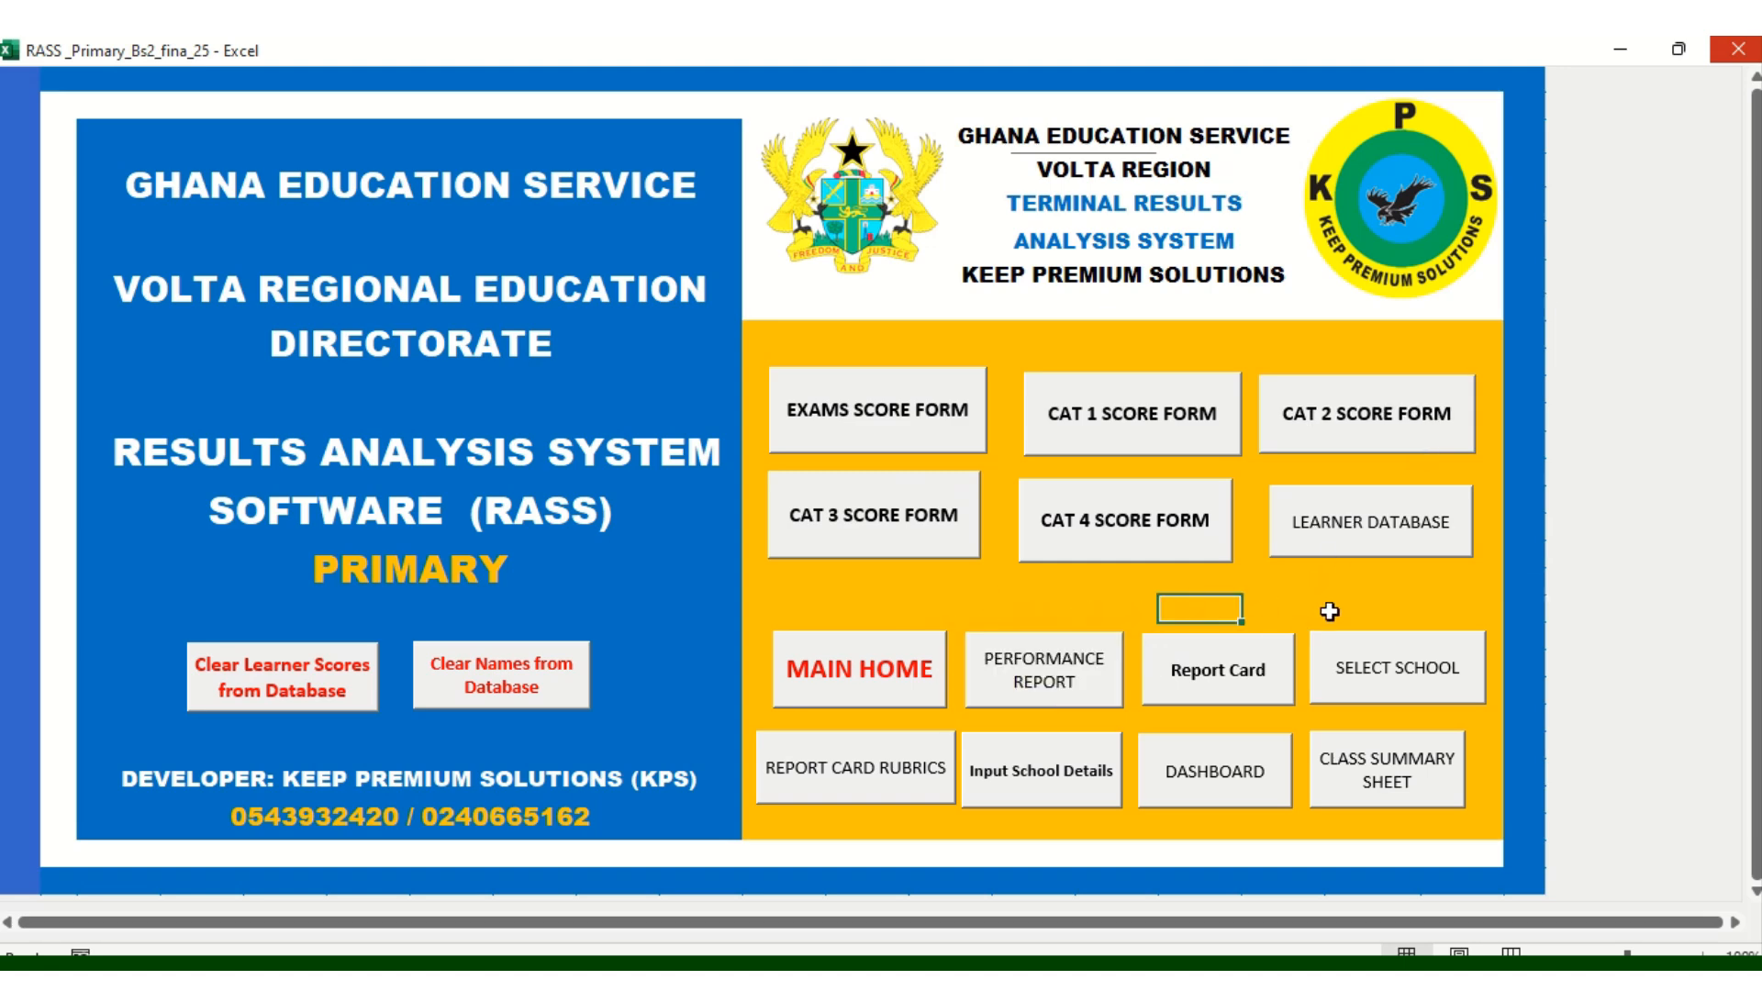
click(1245, 697)
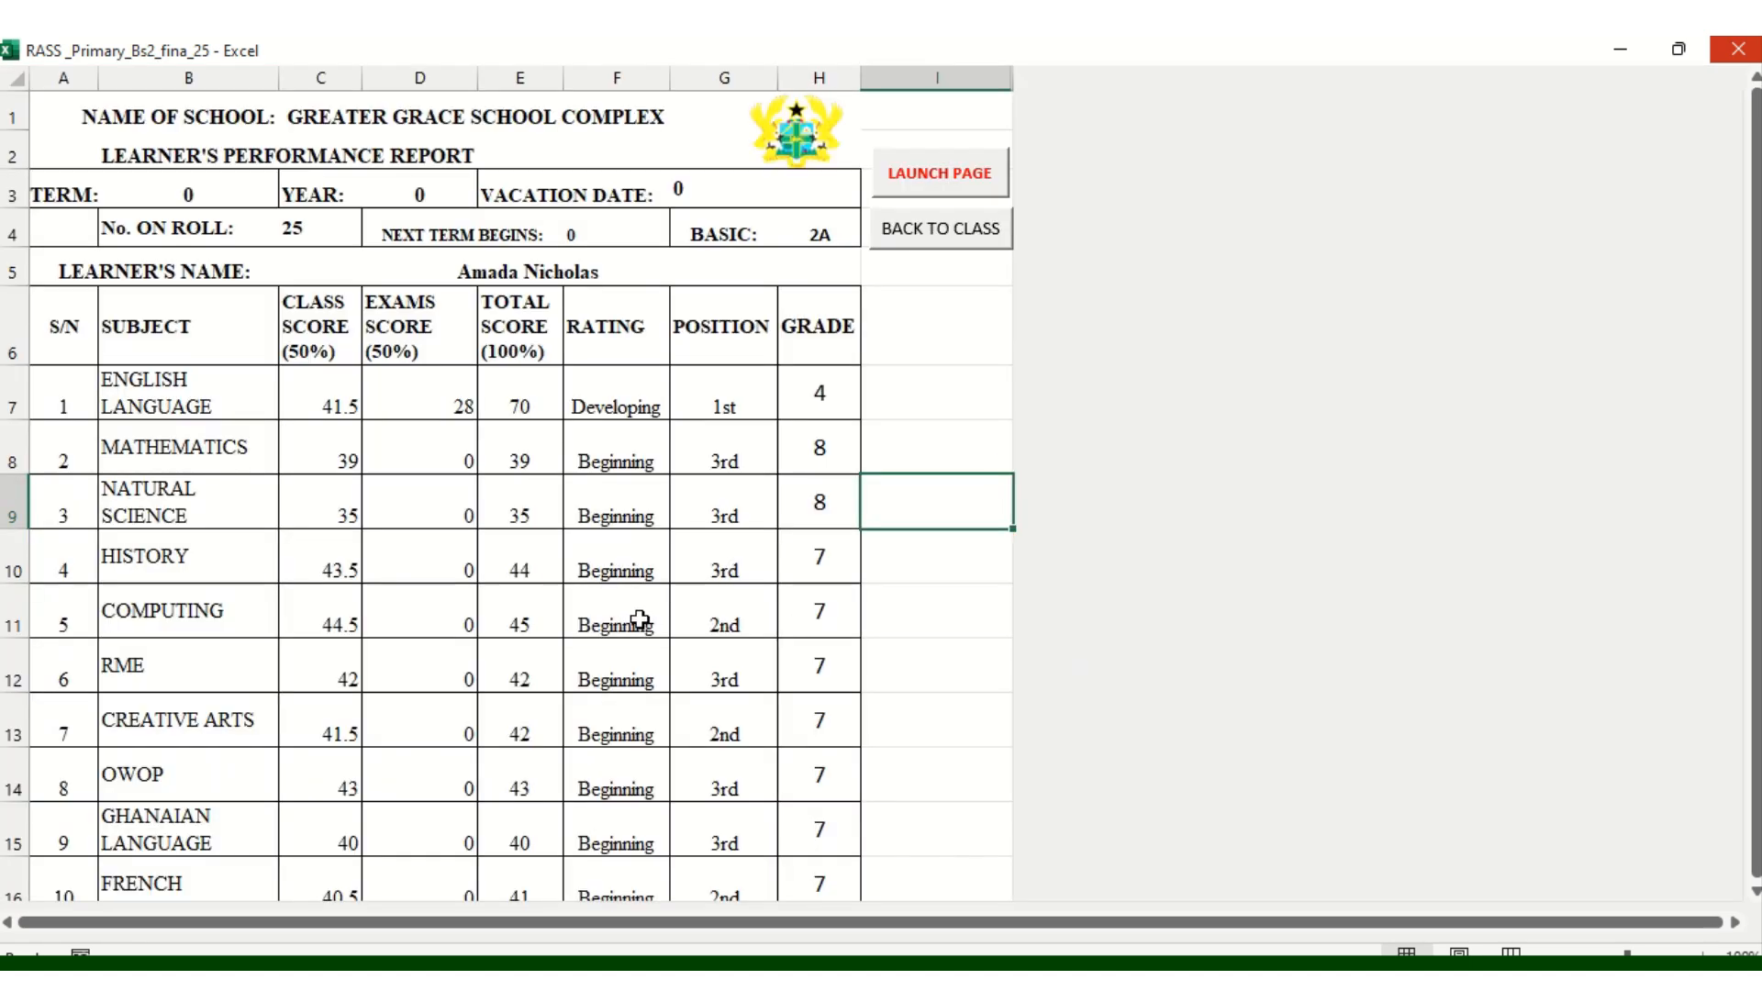
Scroll through the report cards, then go back to the RASS home page
scroll(640, 620, down, 2)
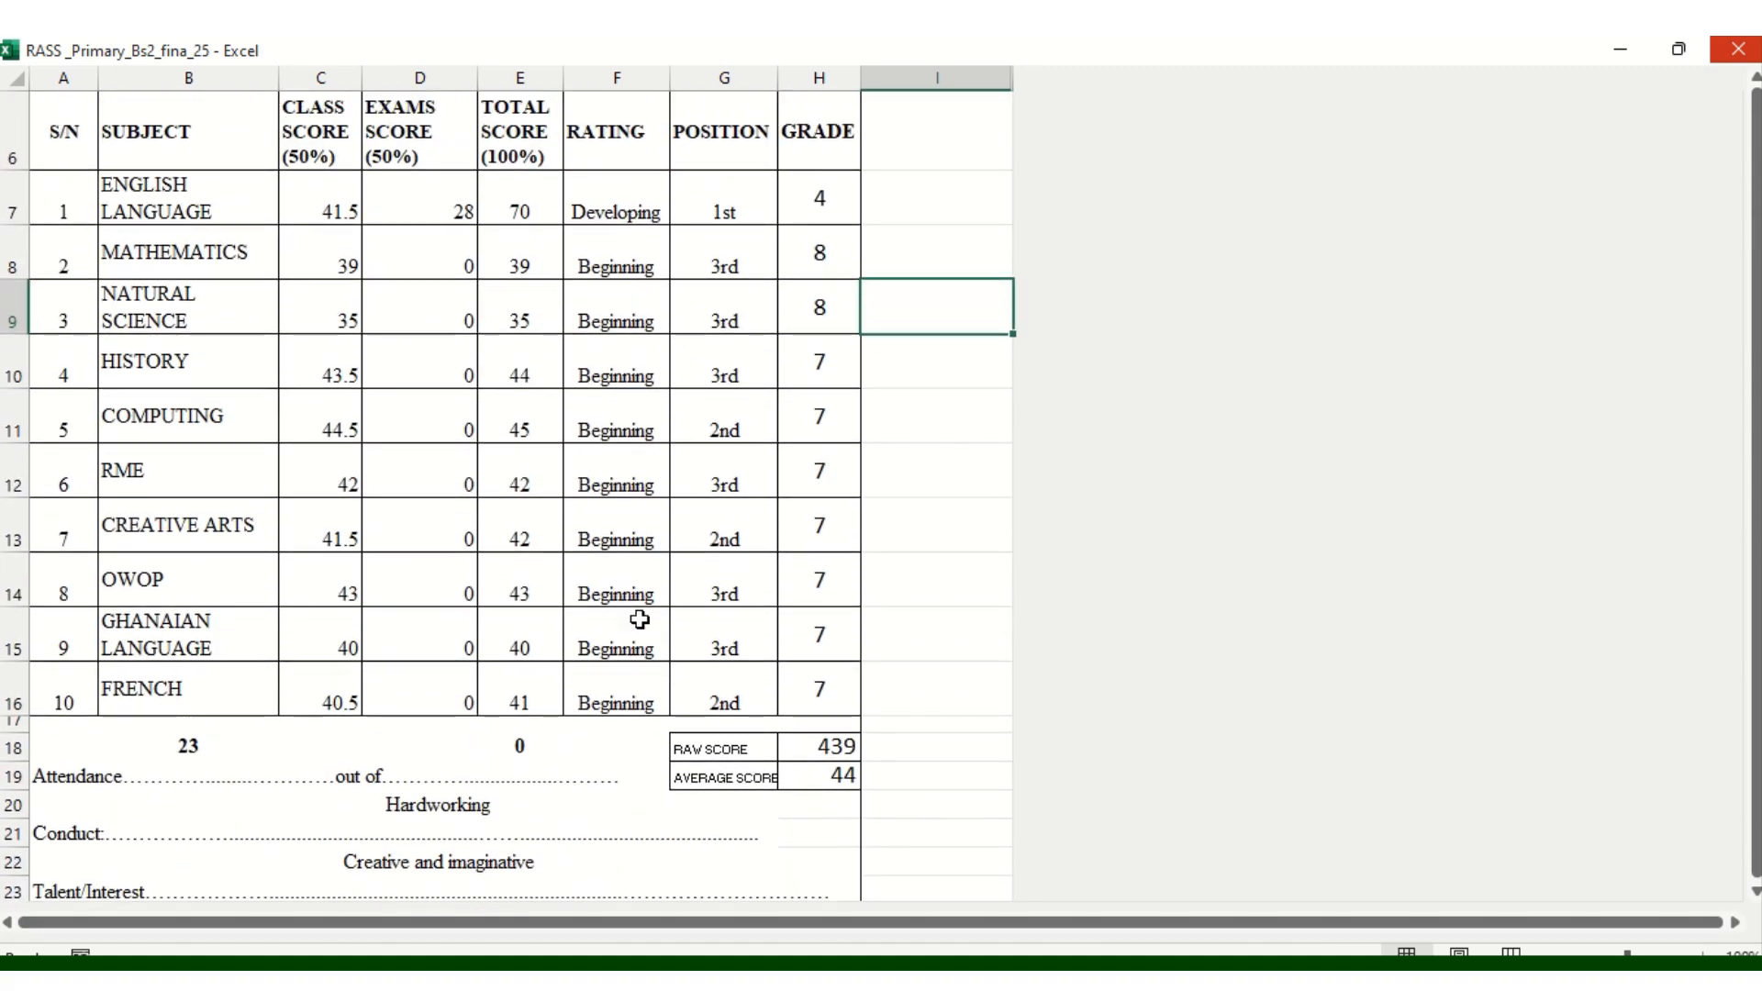
scroll(639, 619, up, 1)
scroll(640, 620, down, 7)
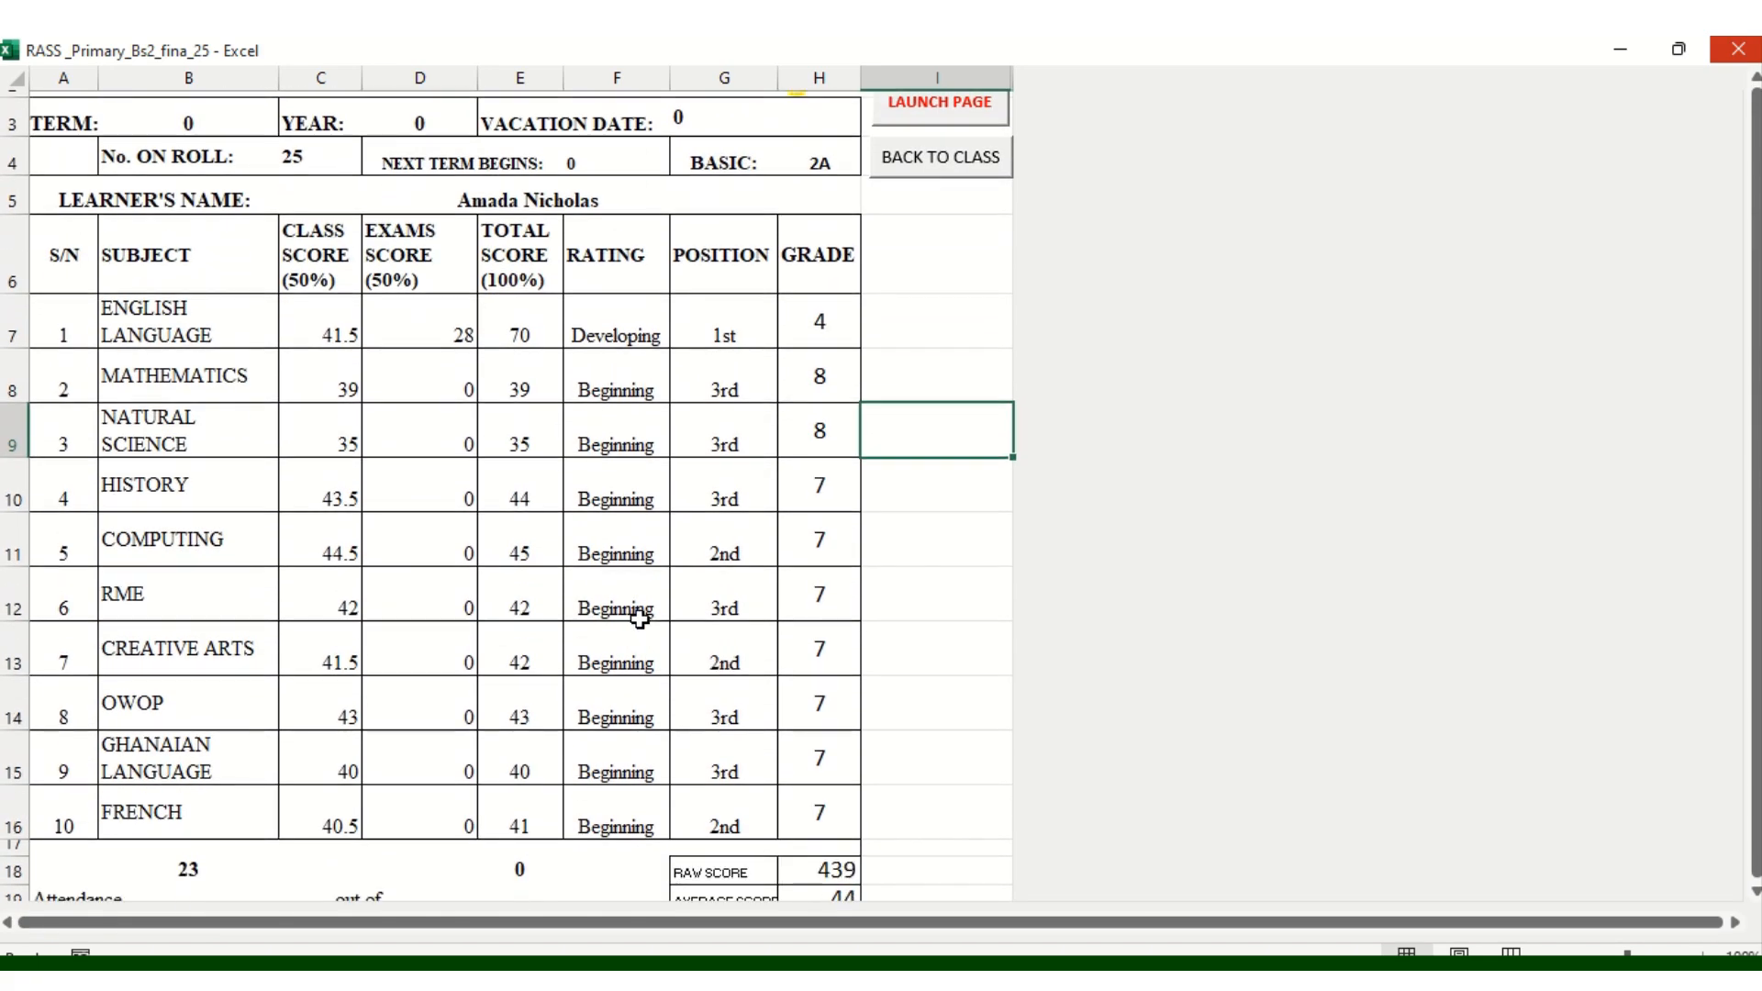
scroll(640, 620, down, 6)
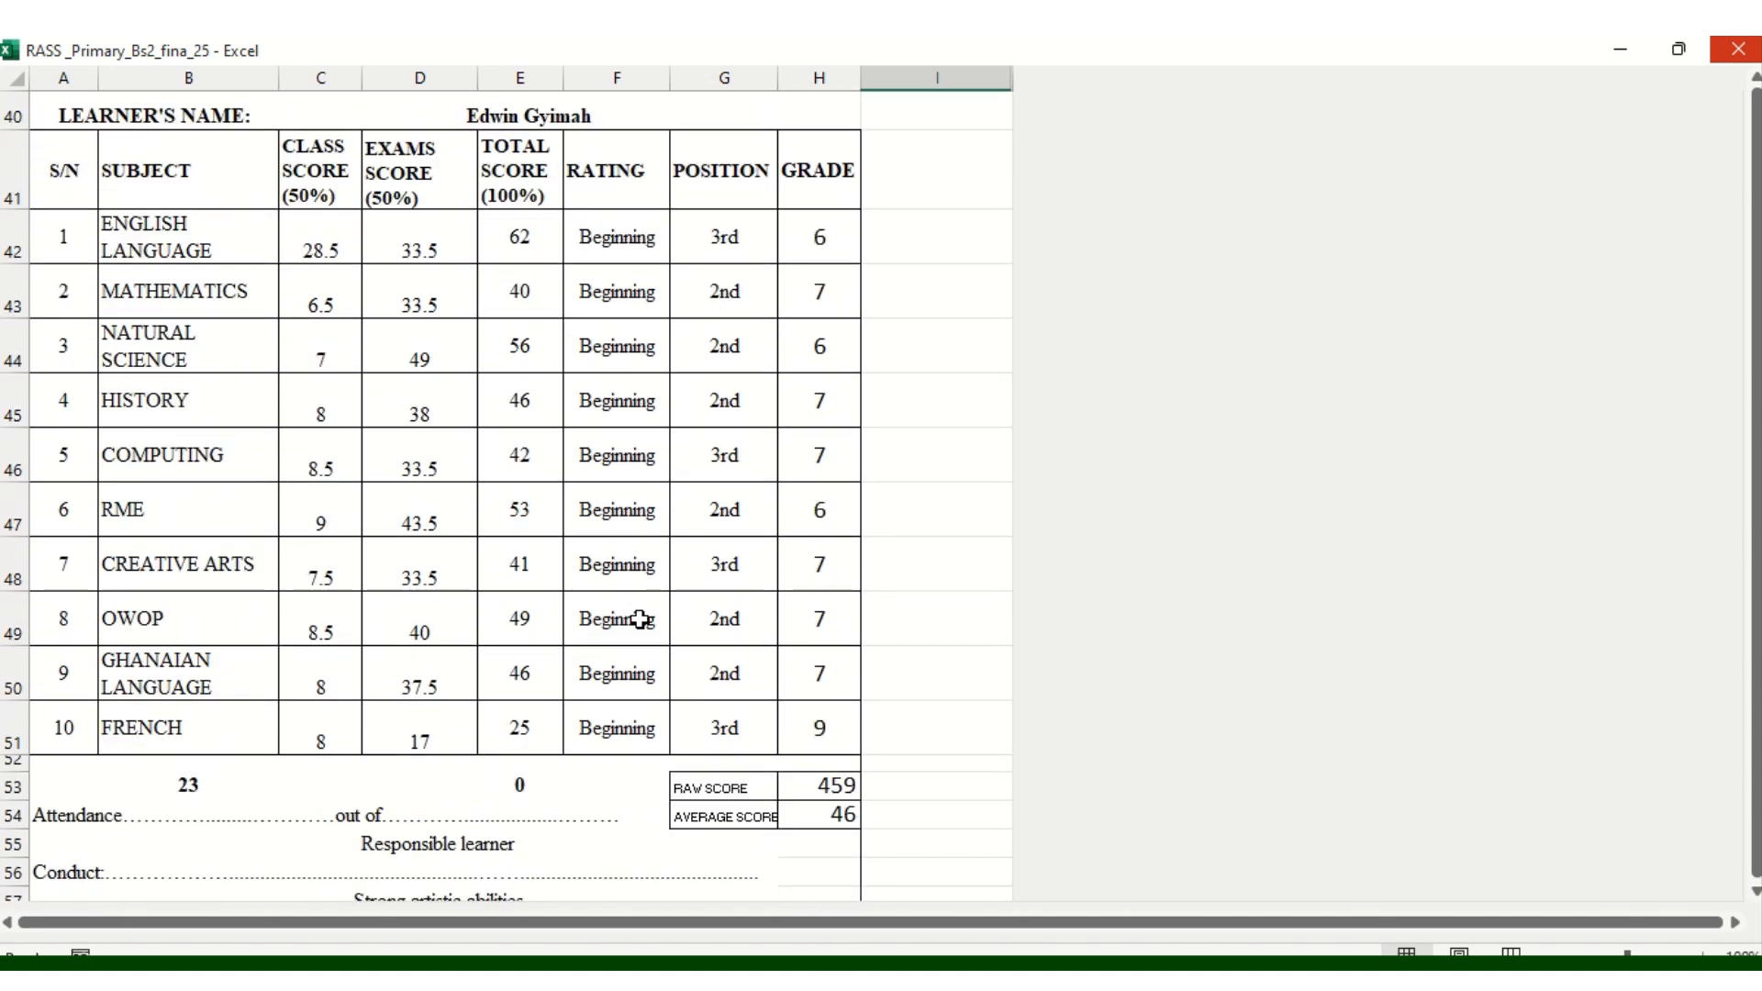
scroll(640, 619, up, 2)
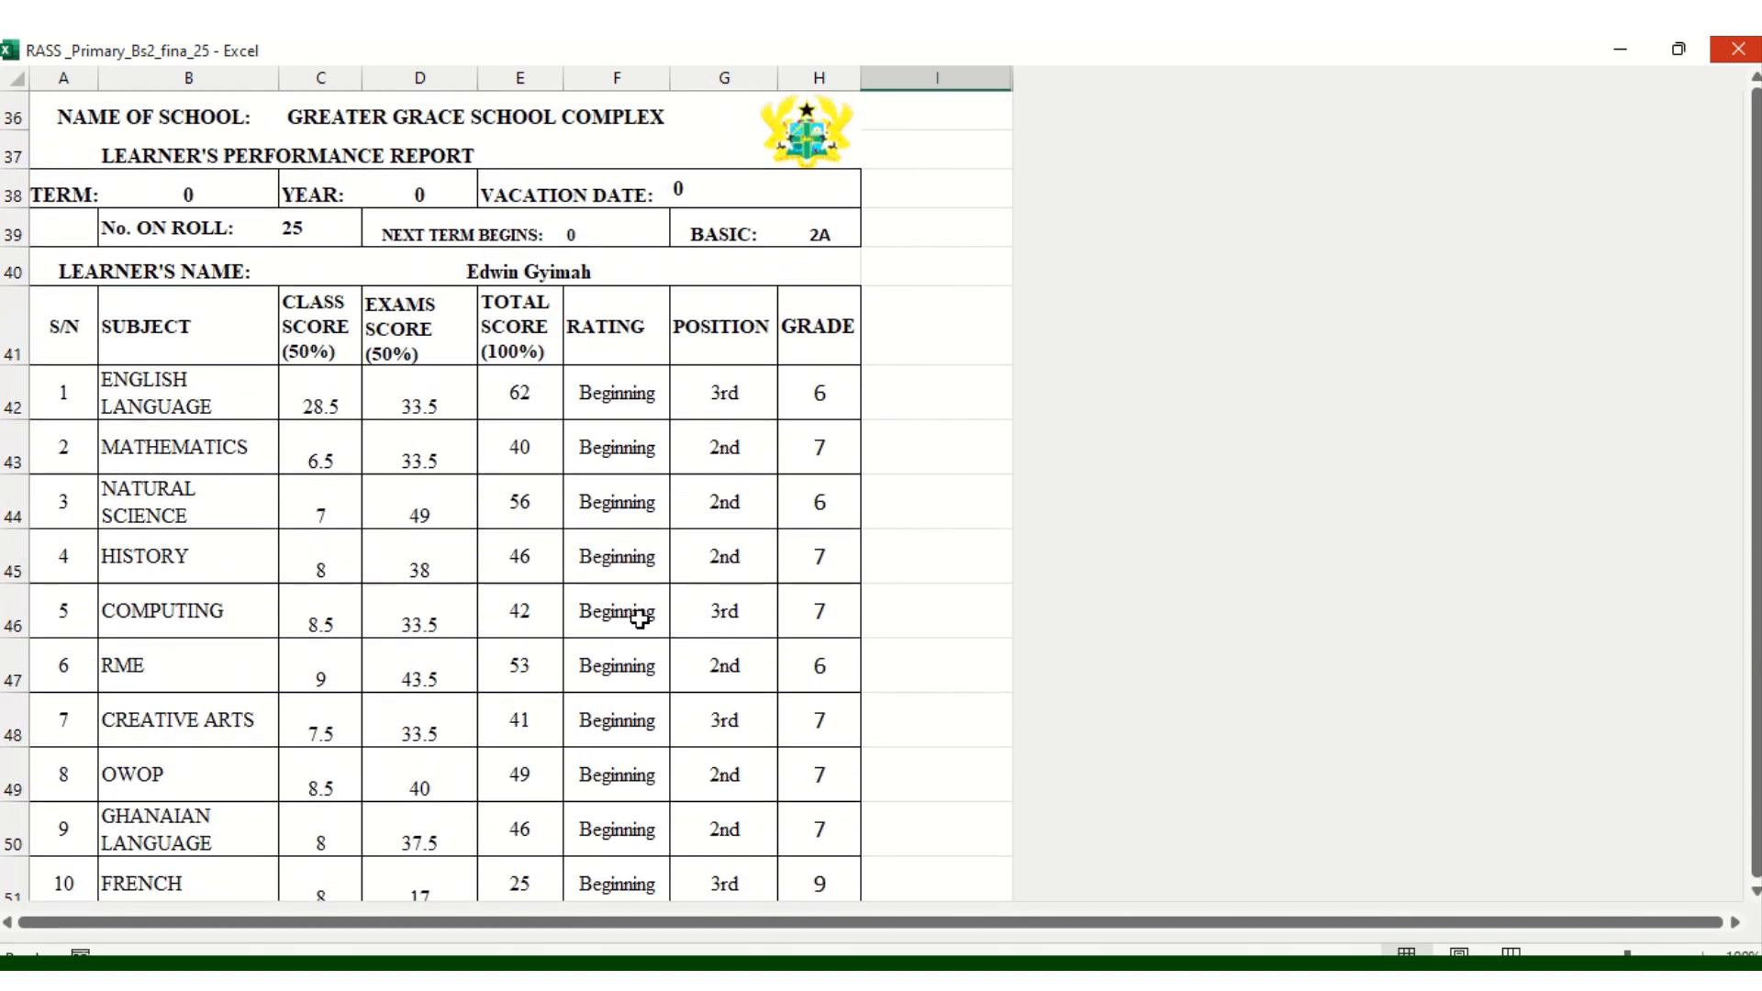
scroll(639, 619, down, 2)
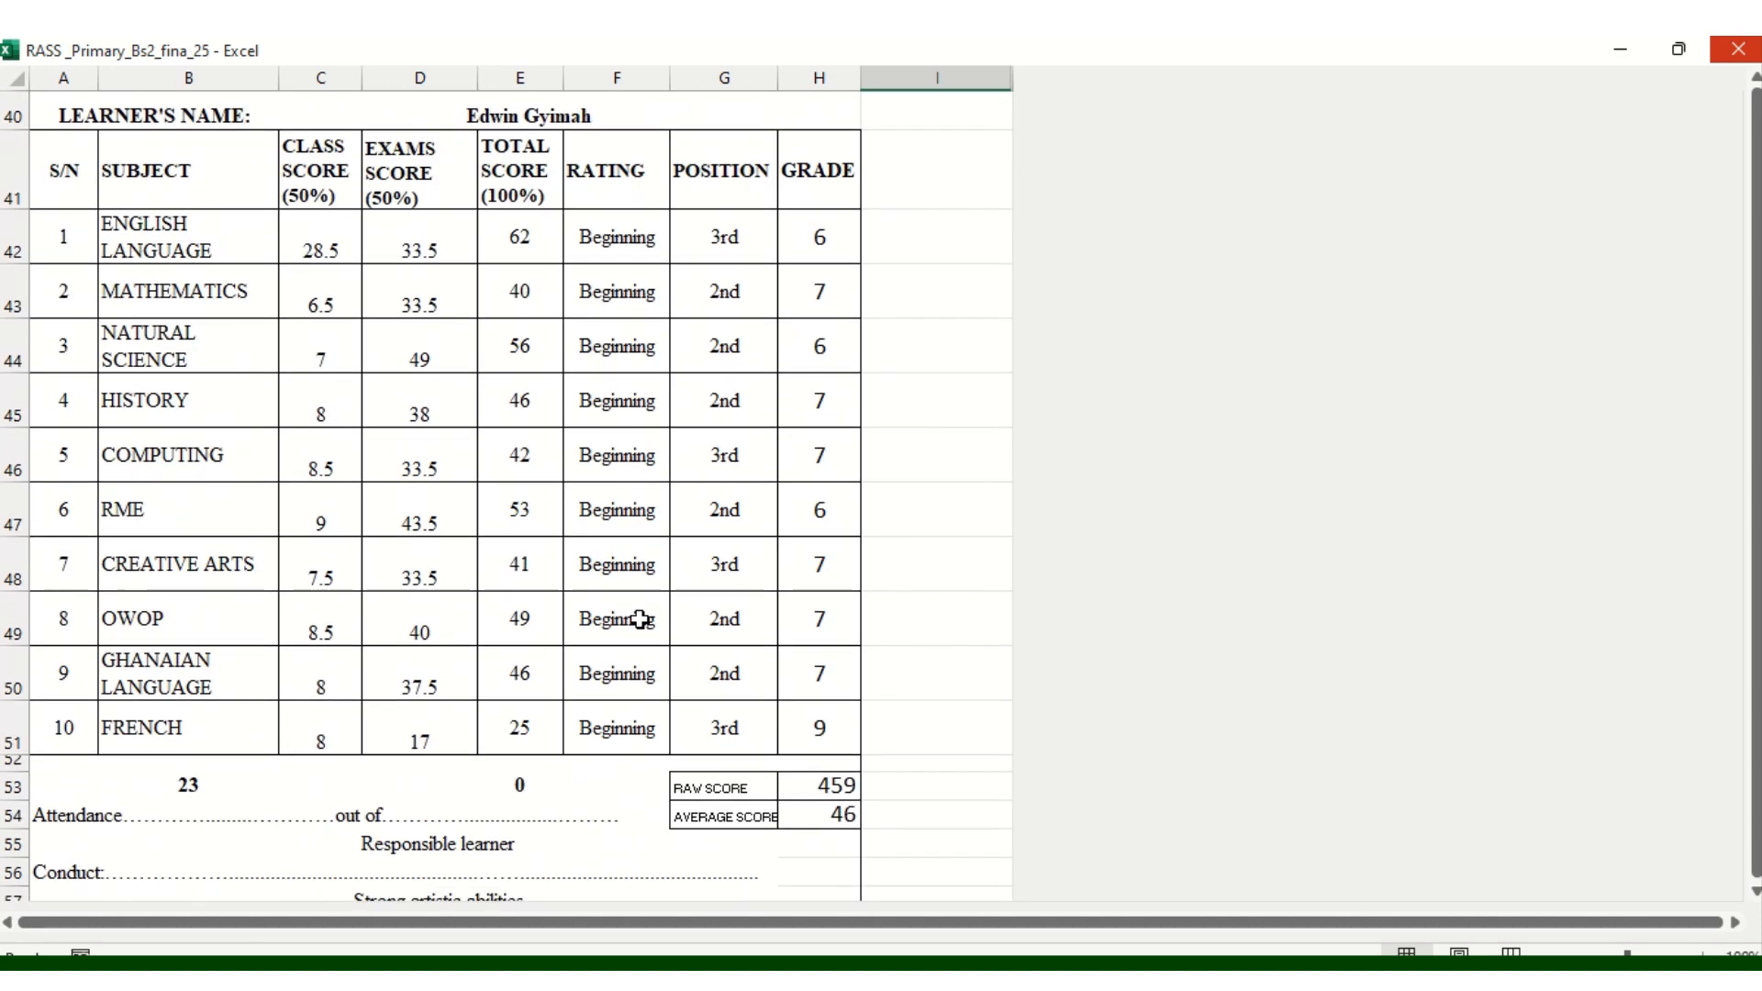
scroll(640, 620, down, 1)
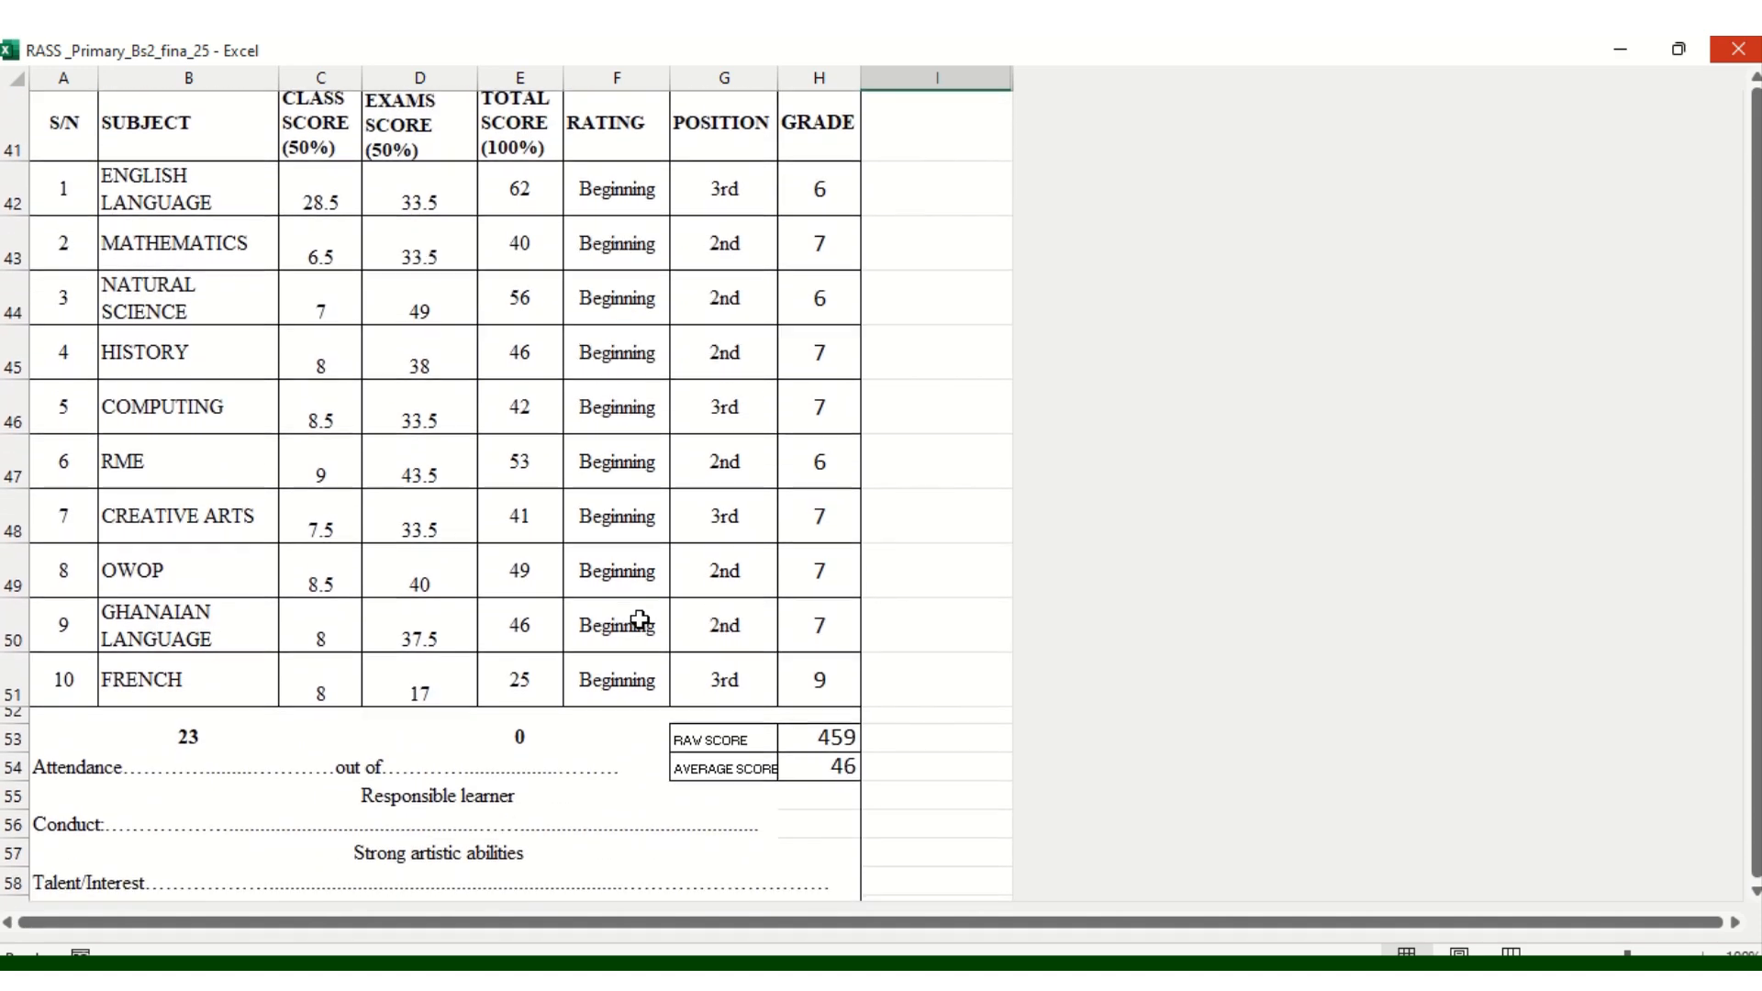
scroll(640, 620, down, 1)
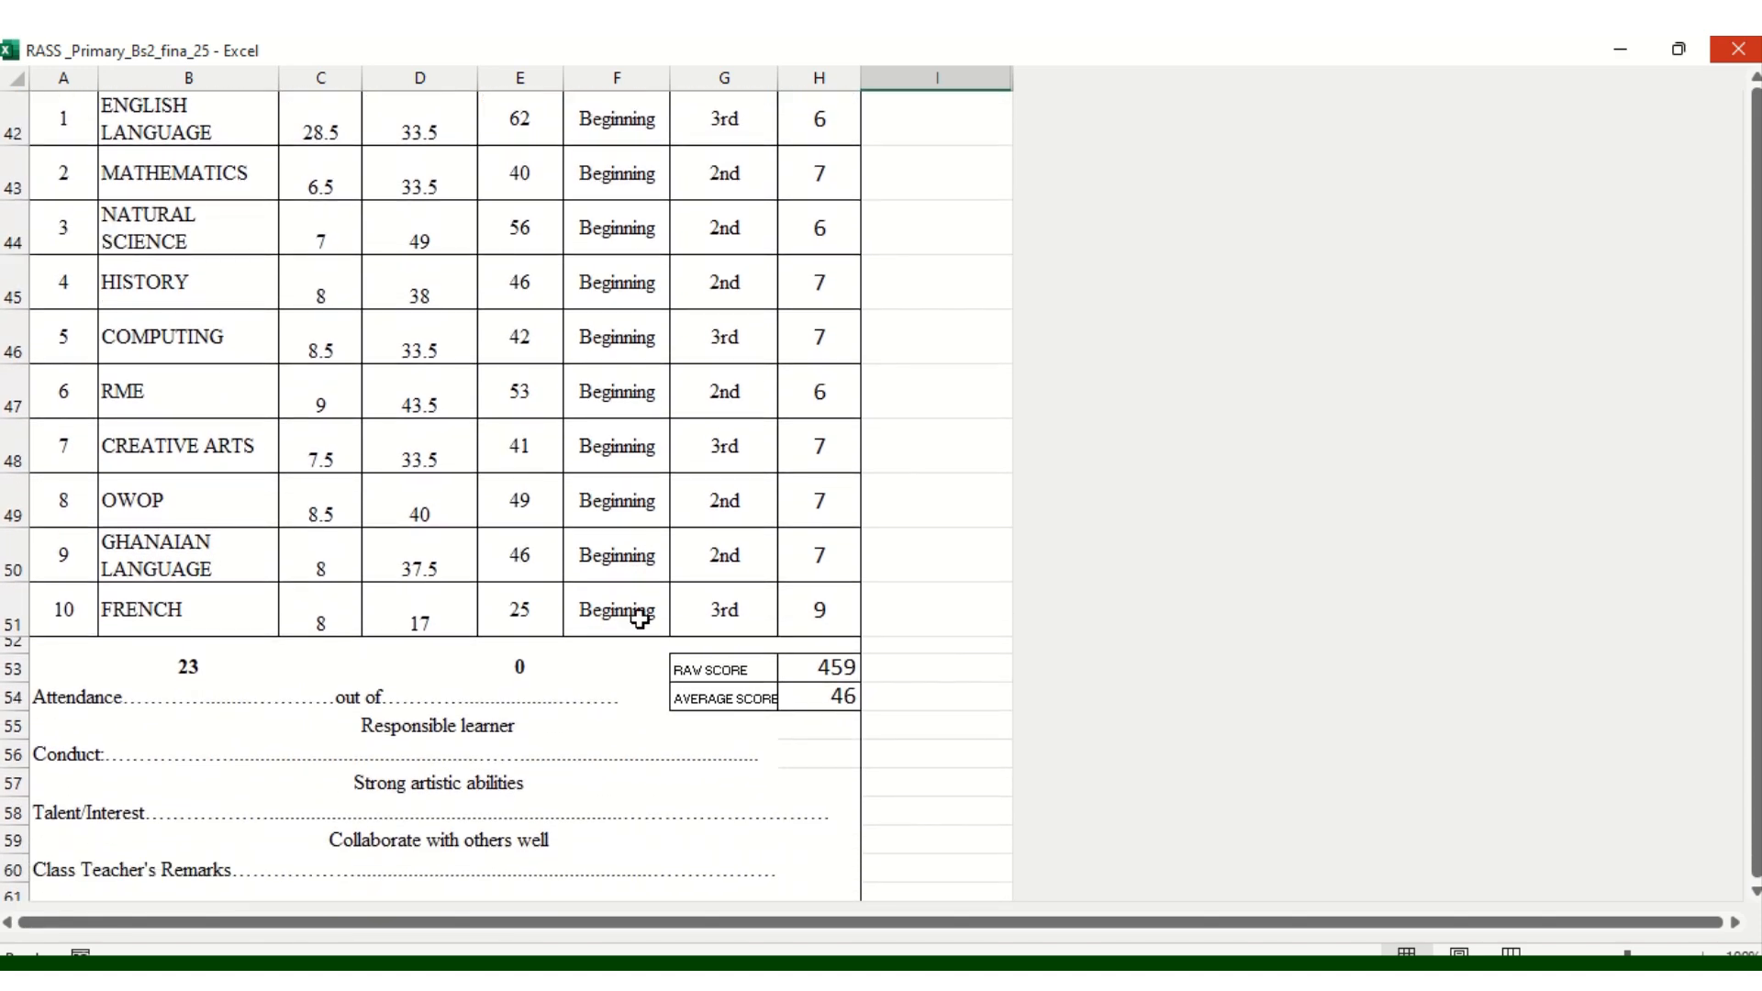
scroll(640, 620, up, 8)
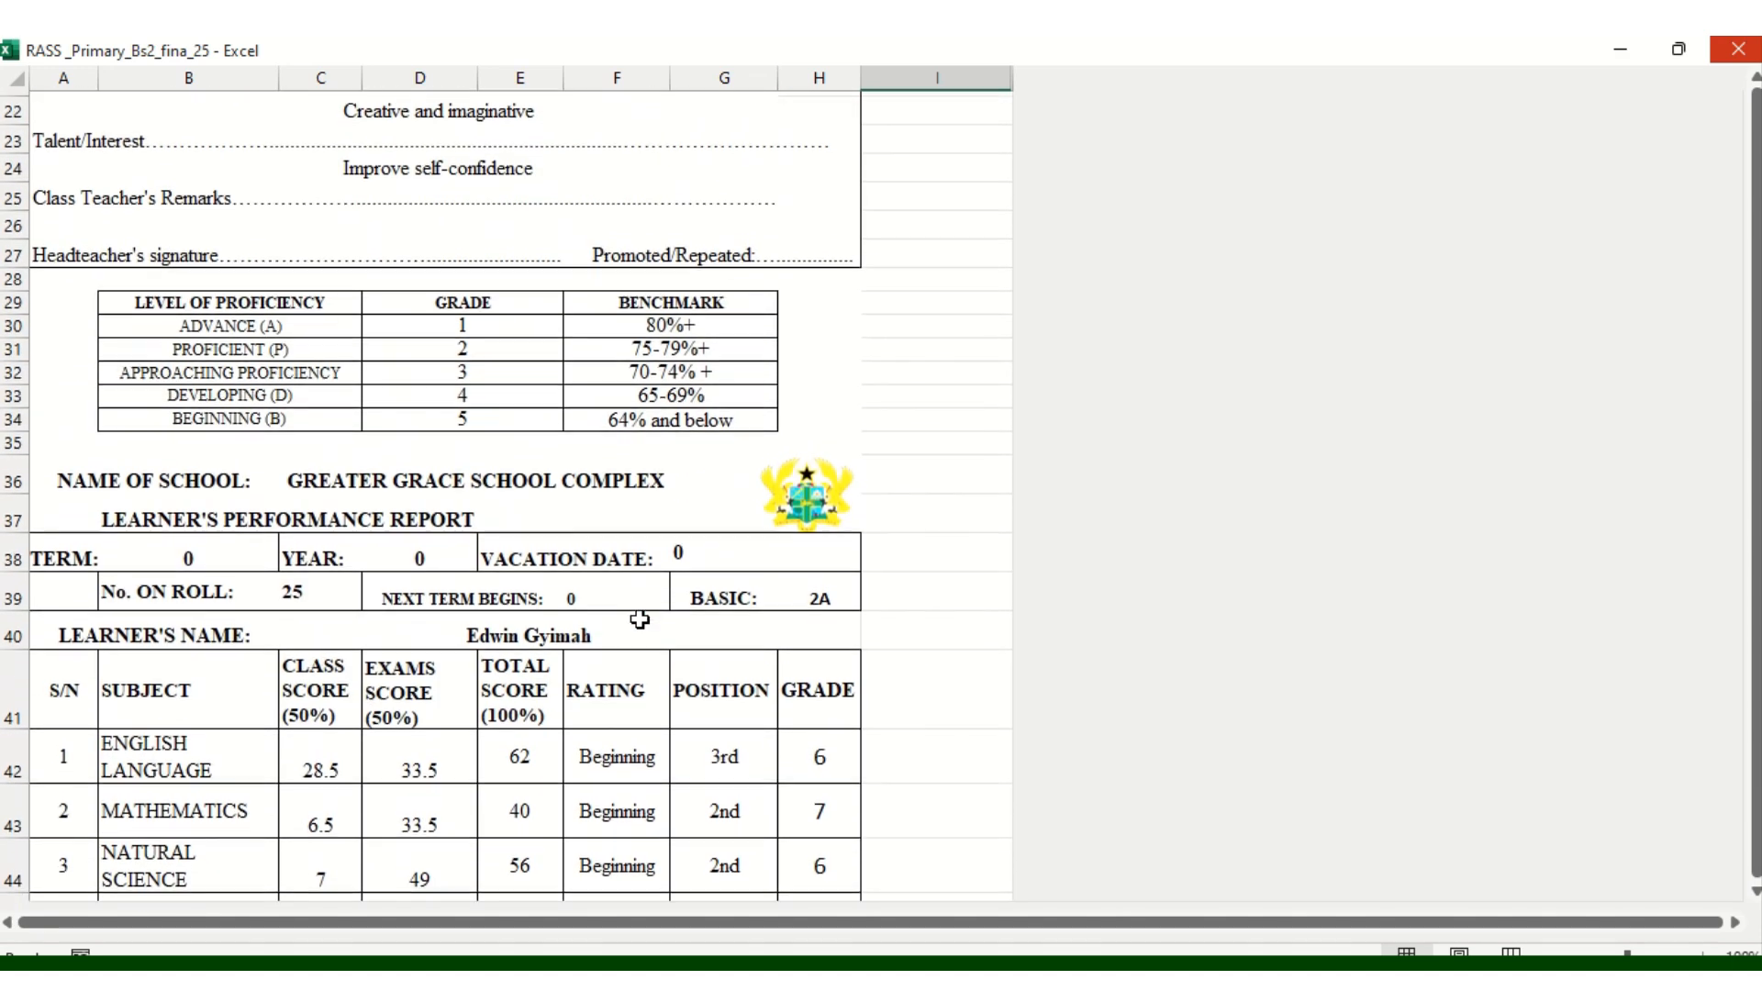
scroll(640, 619, up, 7)
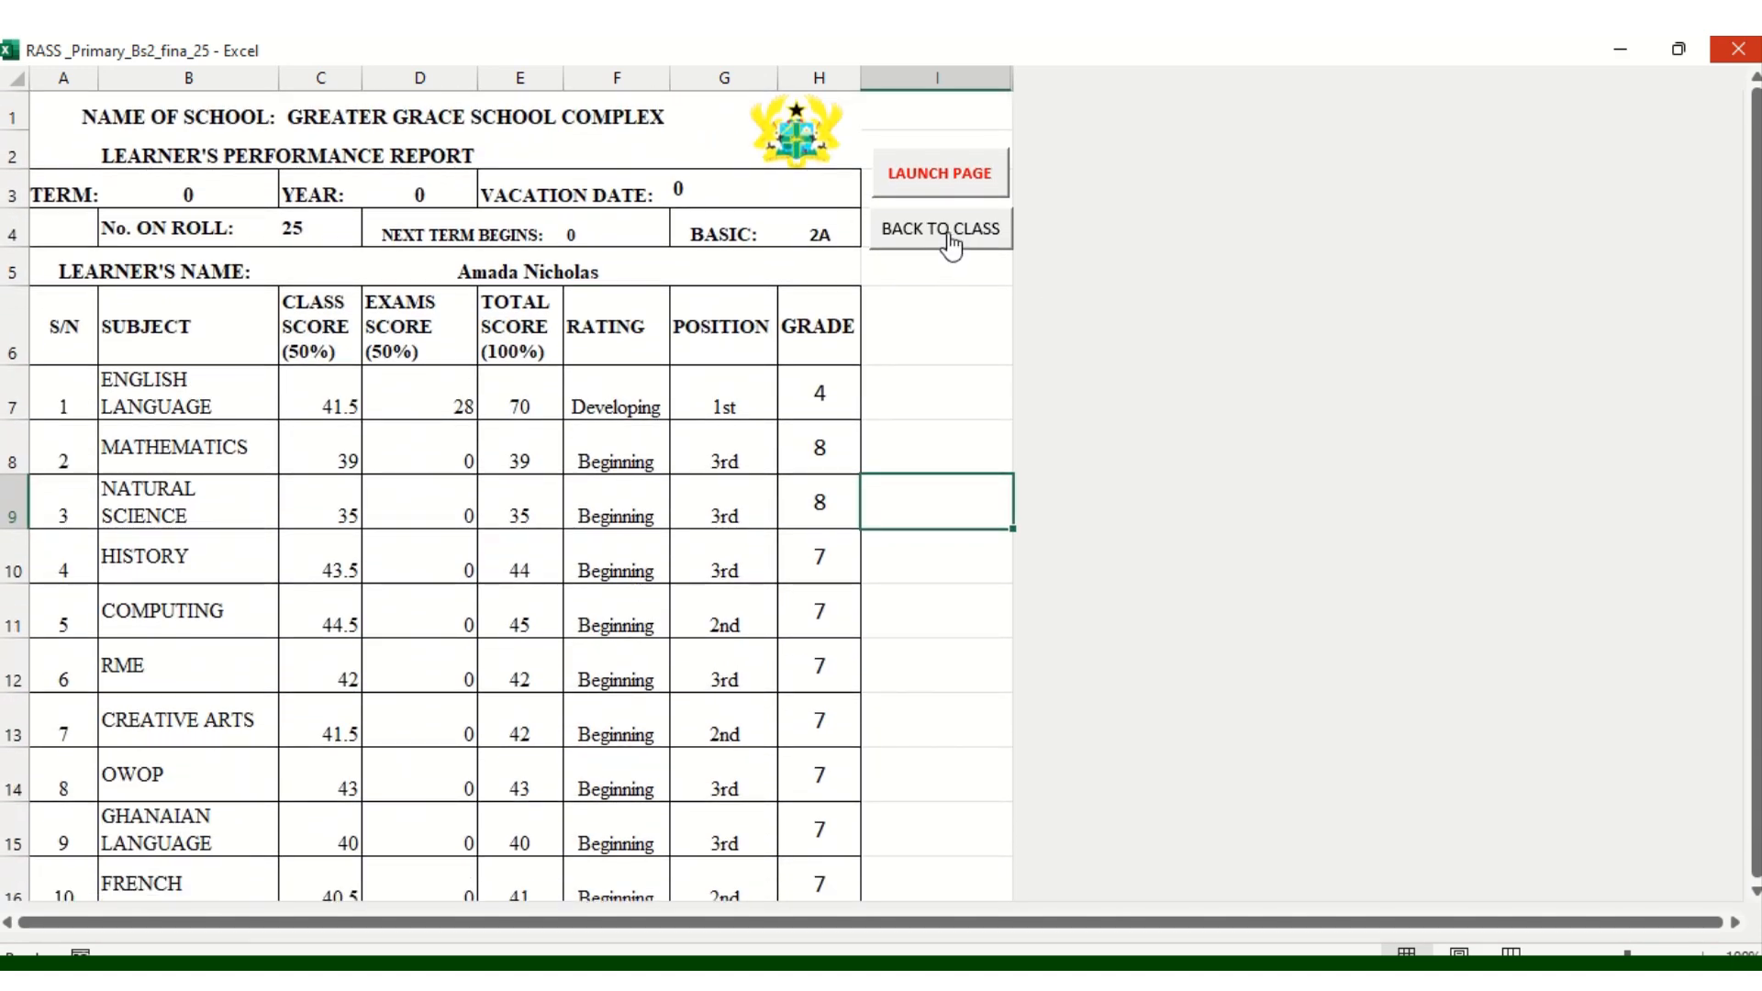
click(949, 241)
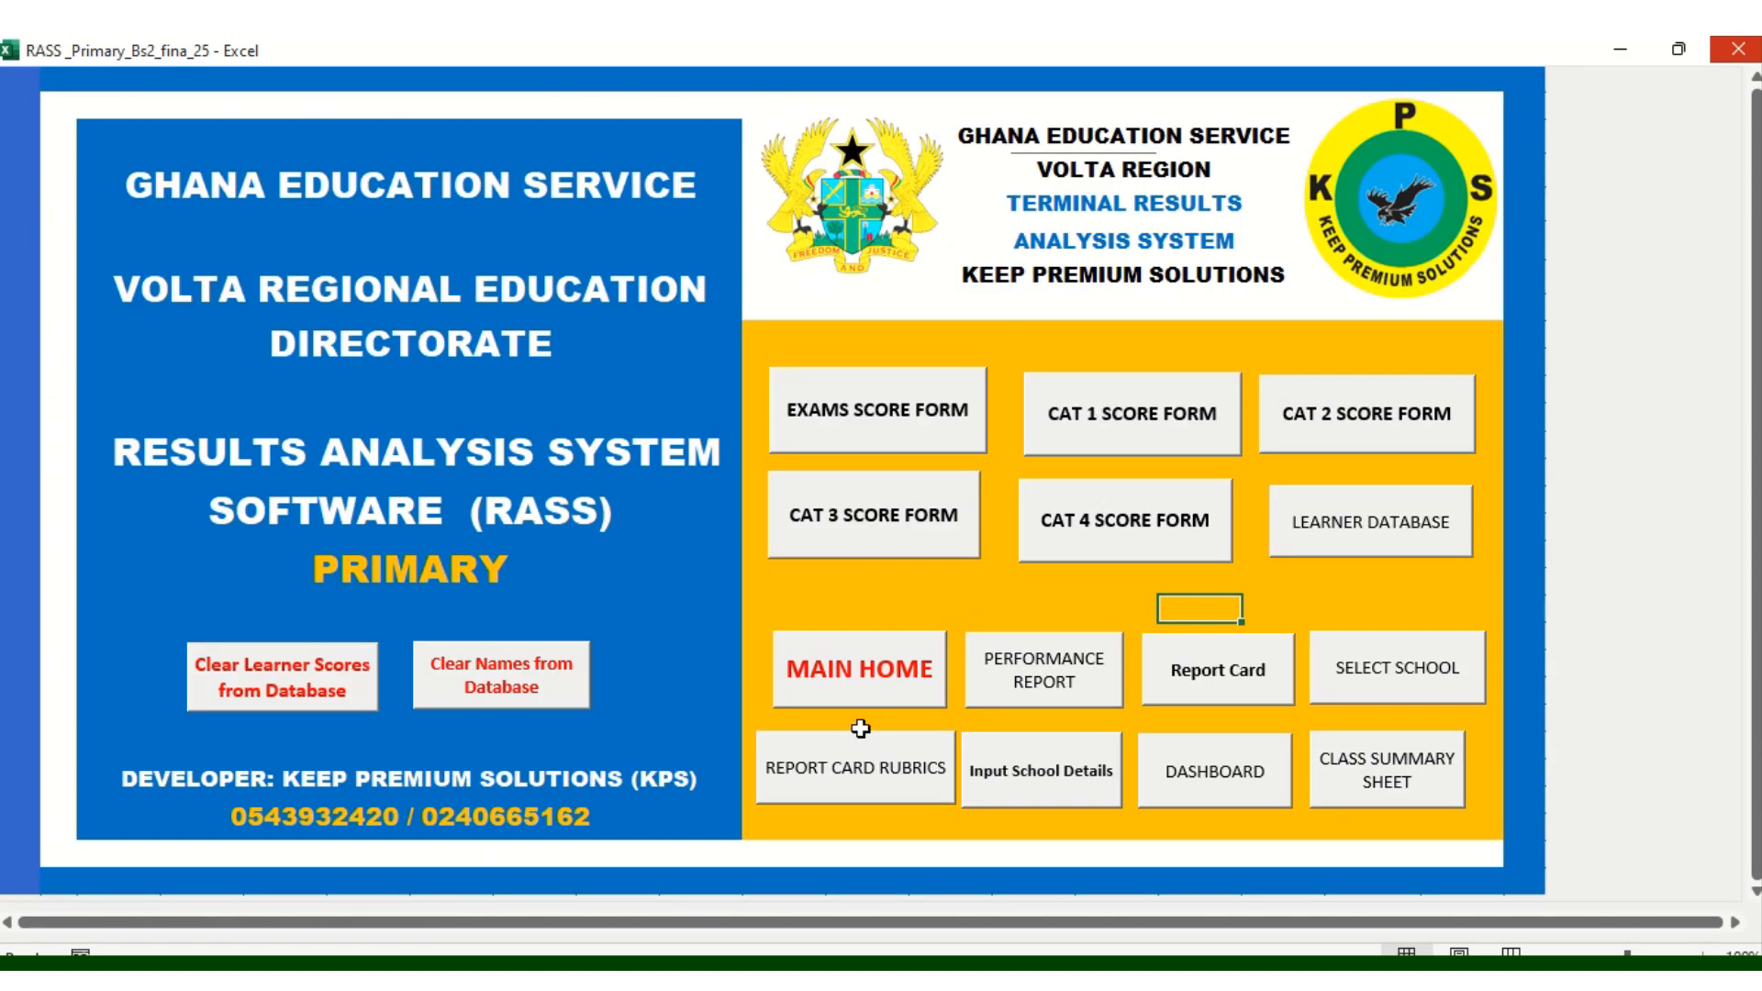
In the term details form, set Year 2025, Term ONE and register opened 67 times
click(904, 781)
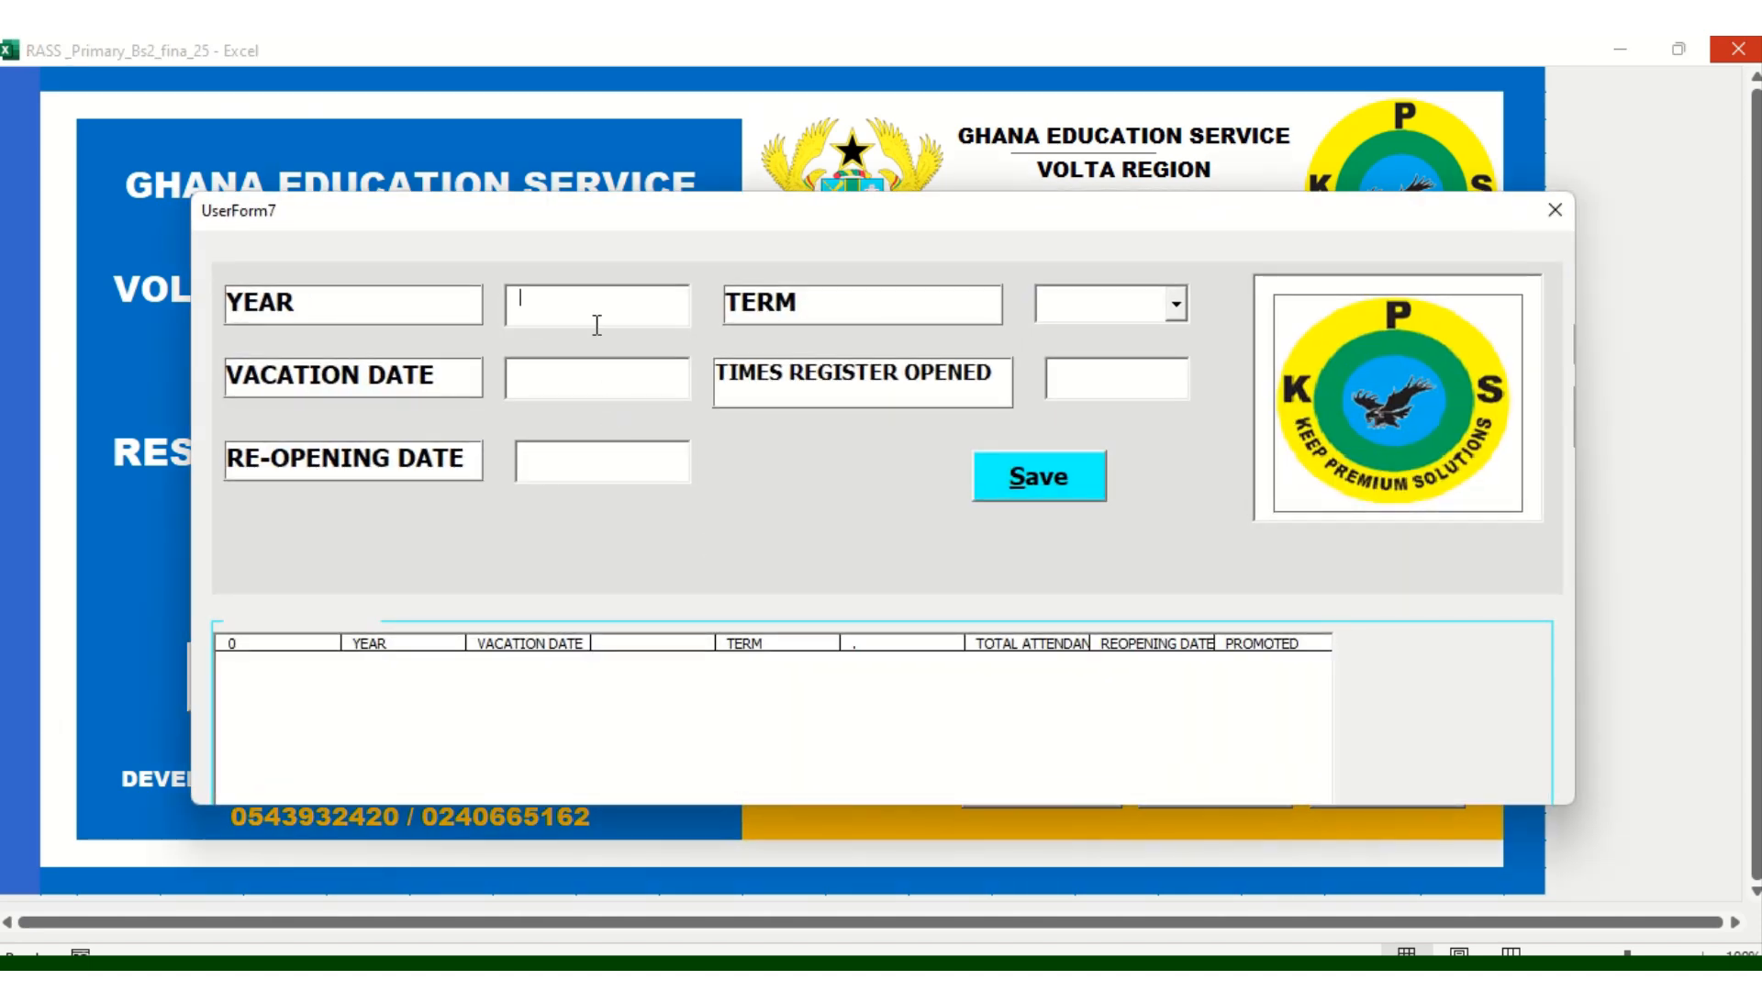
text(2025)
click(1175, 304)
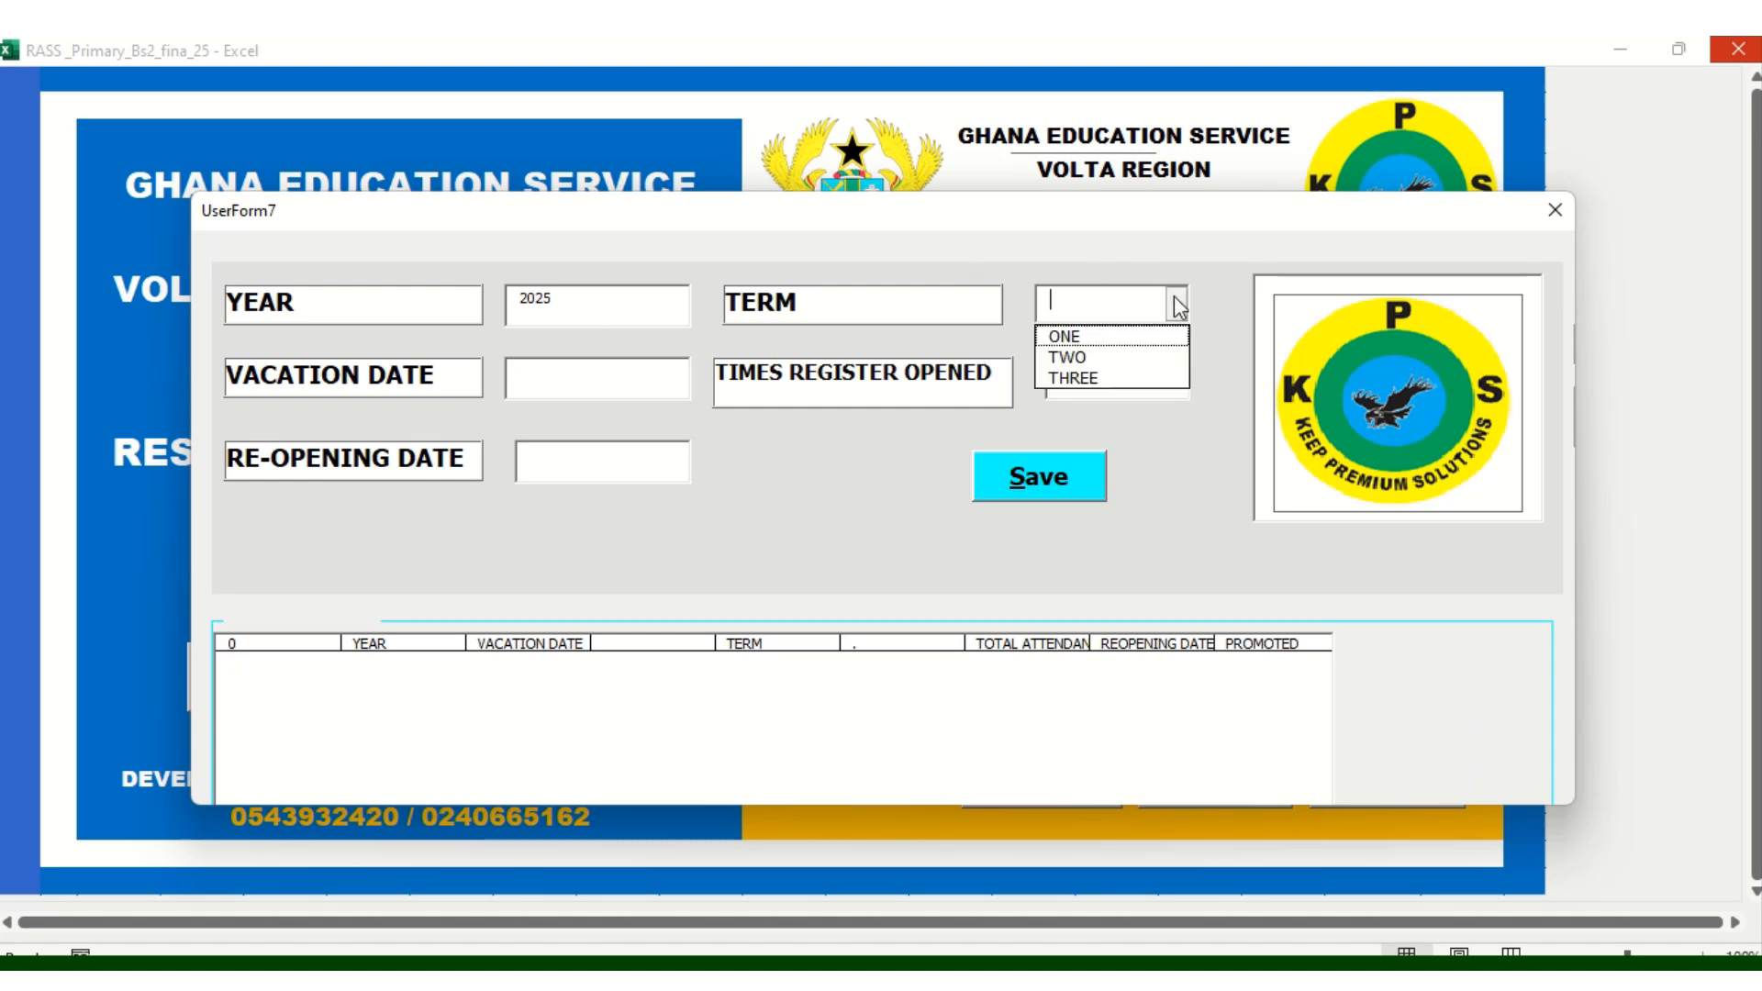
click(1097, 339)
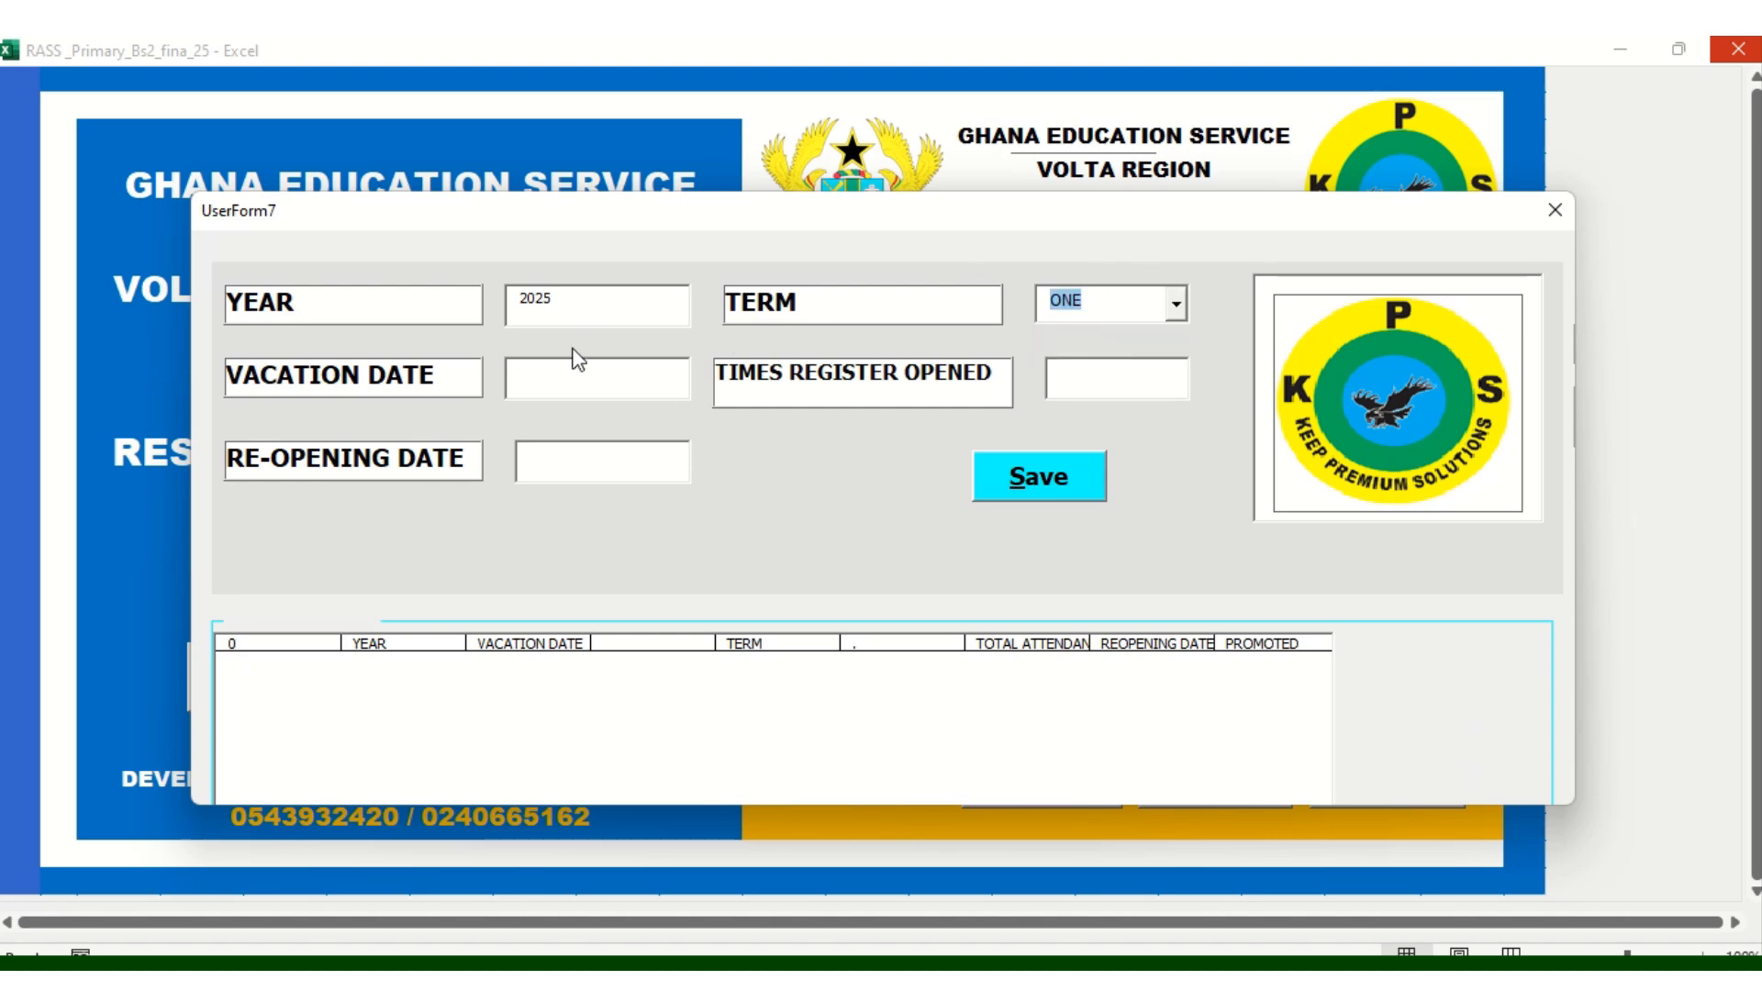
click(1092, 371)
text(67)
Enter reopening 12th Jul, 2025 and vacation 1st Jan, 2025, then save and close
click(580, 476)
text(12th Jul, 2025)
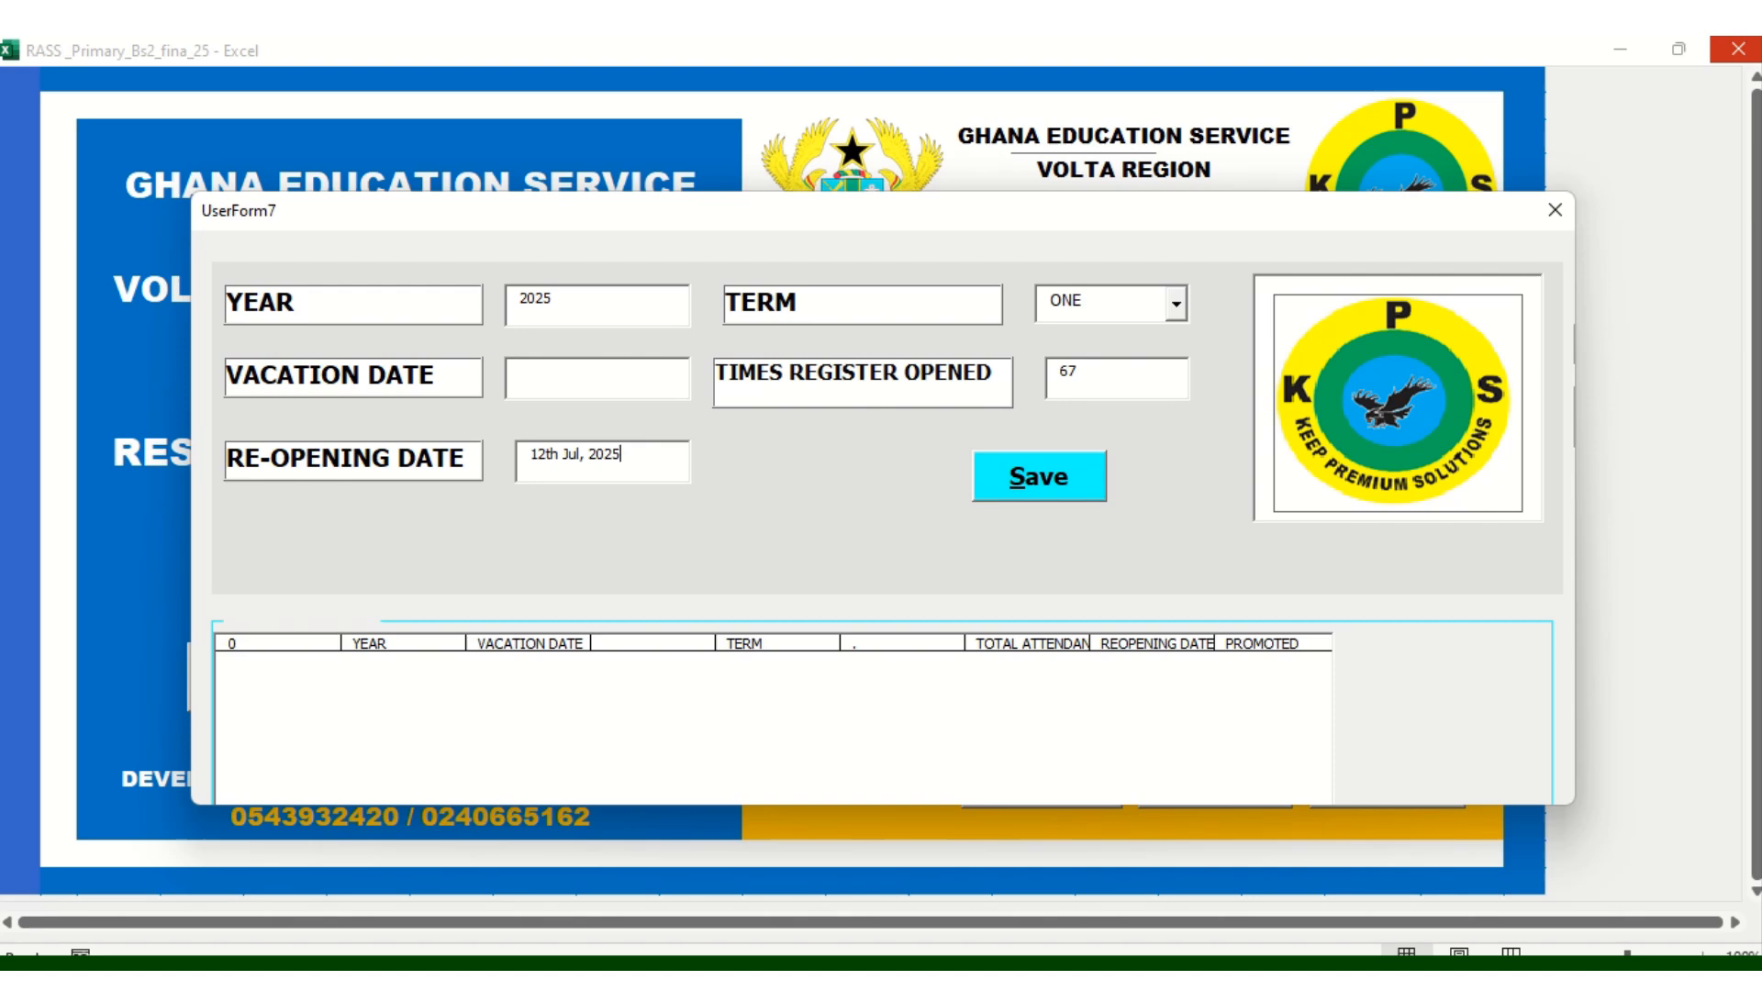
click(564, 378)
text(1st Jan, 2025)
click(1060, 483)
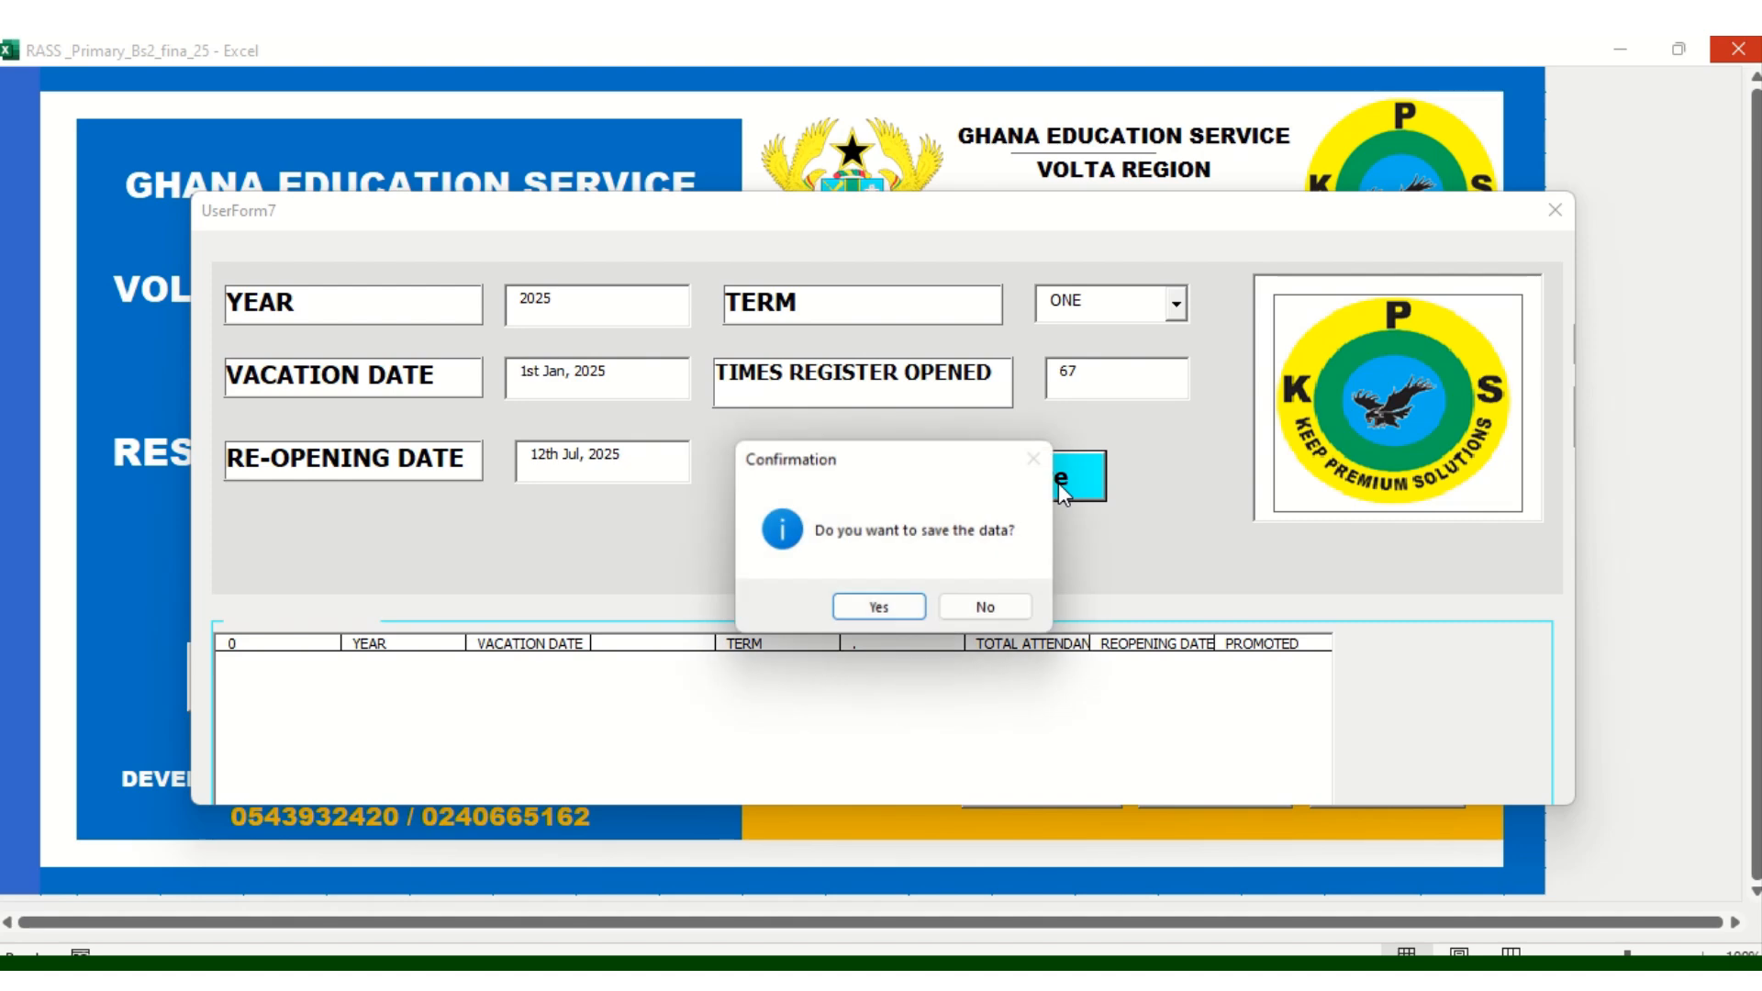
click(879, 610)
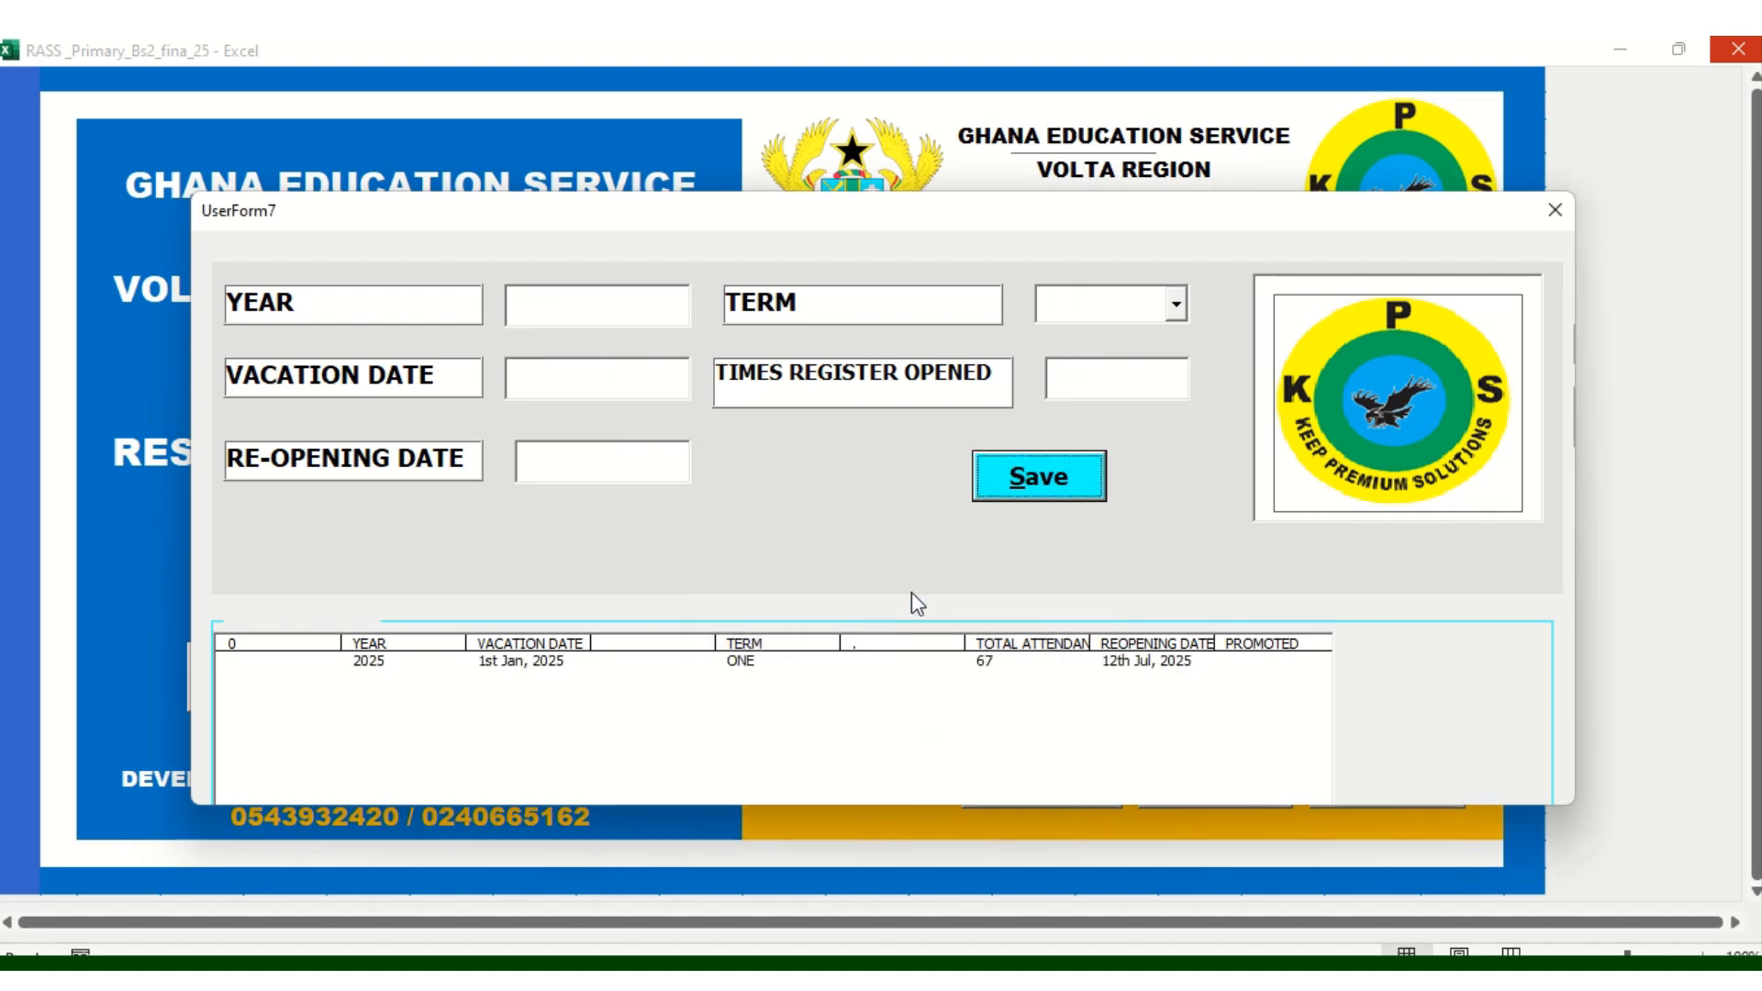
click(1557, 207)
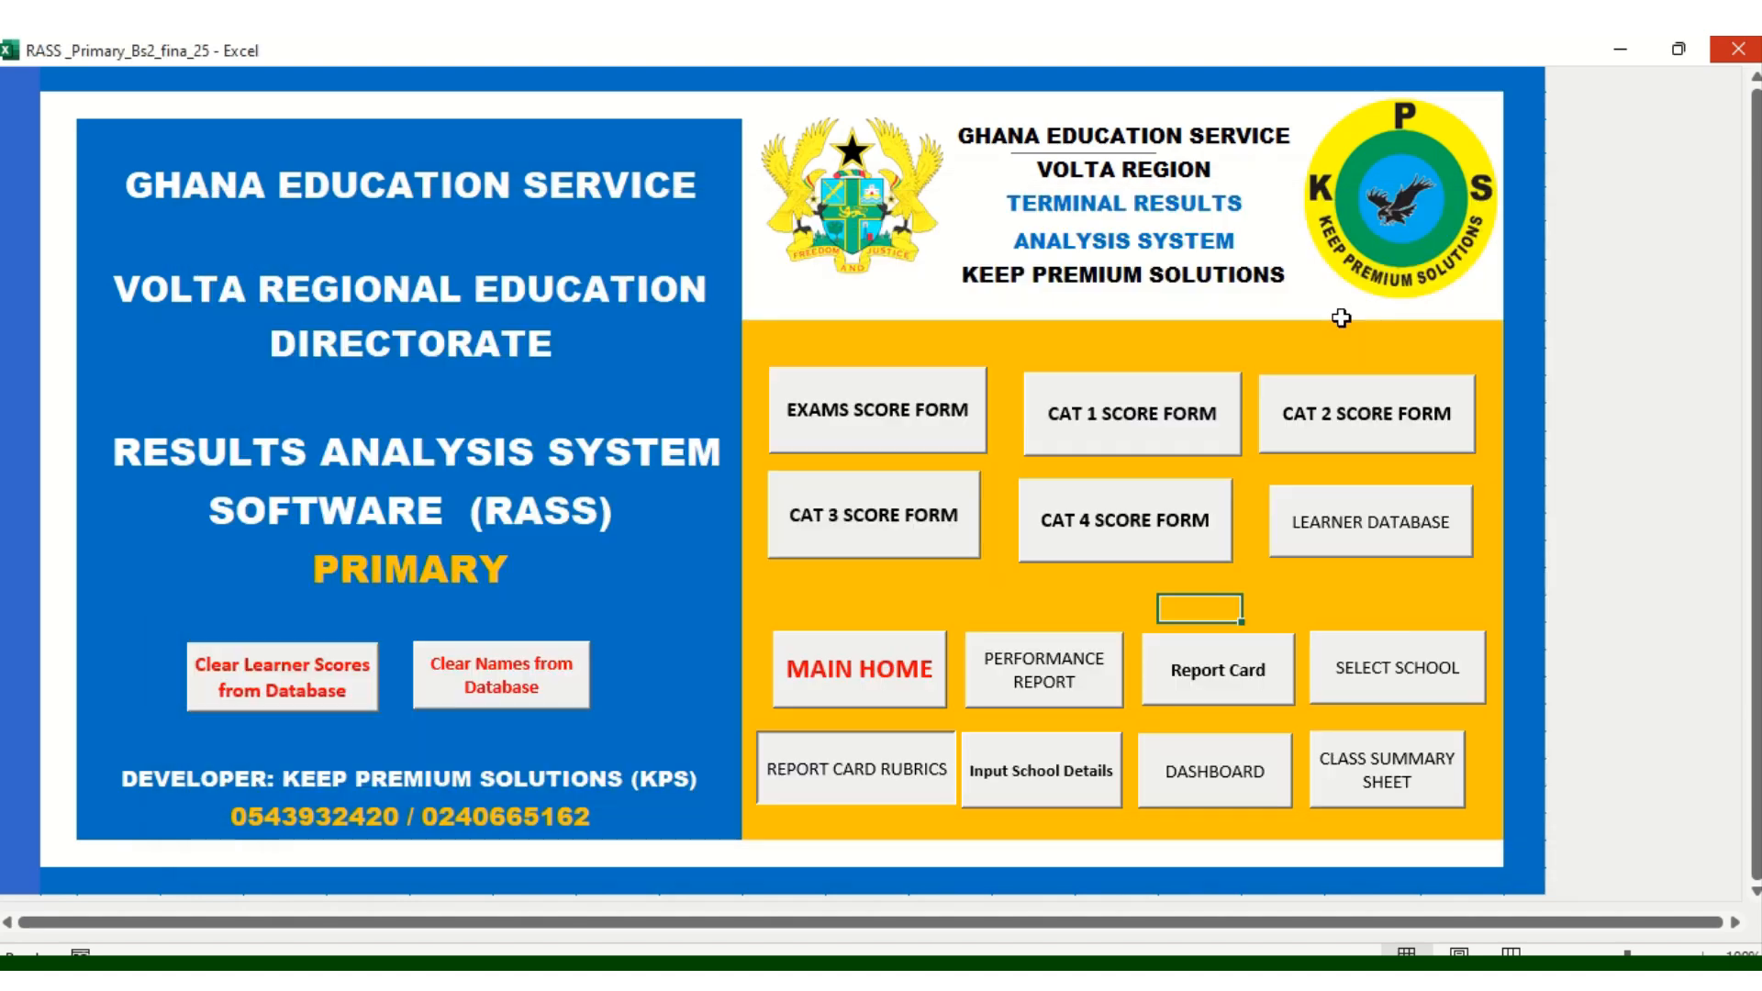
click(1208, 668)
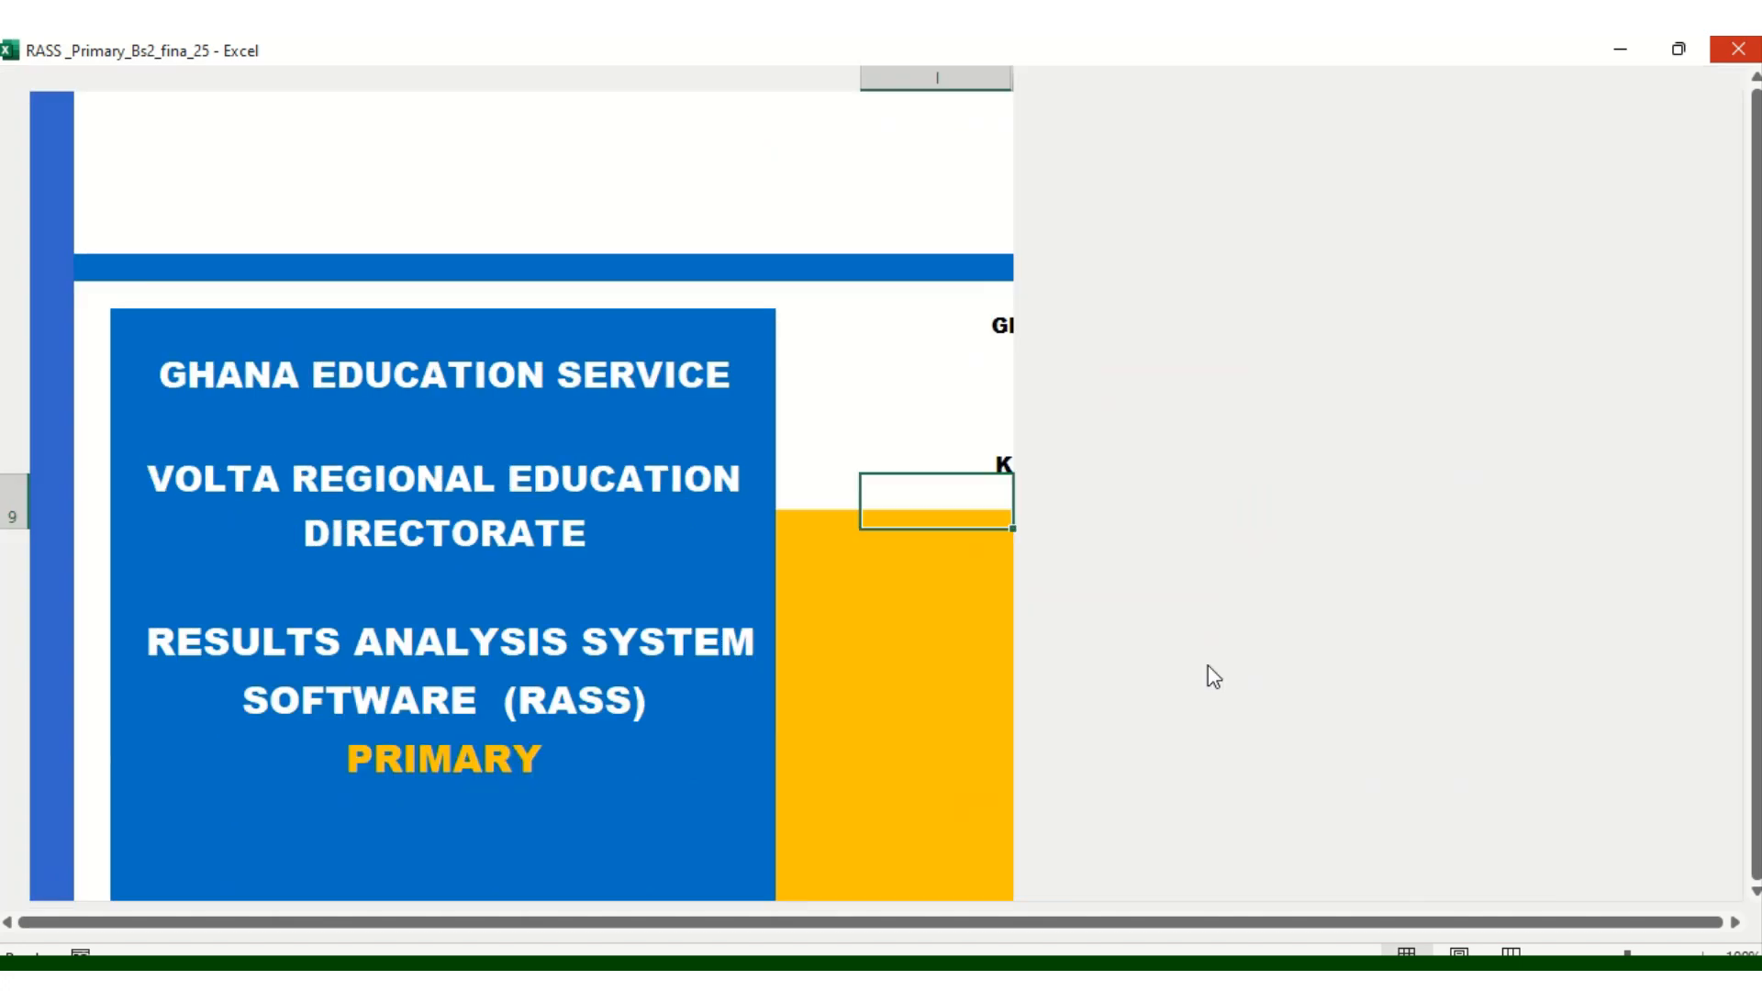
scroll(771, 672, down, 3)
scroll(771, 672, down, 6)
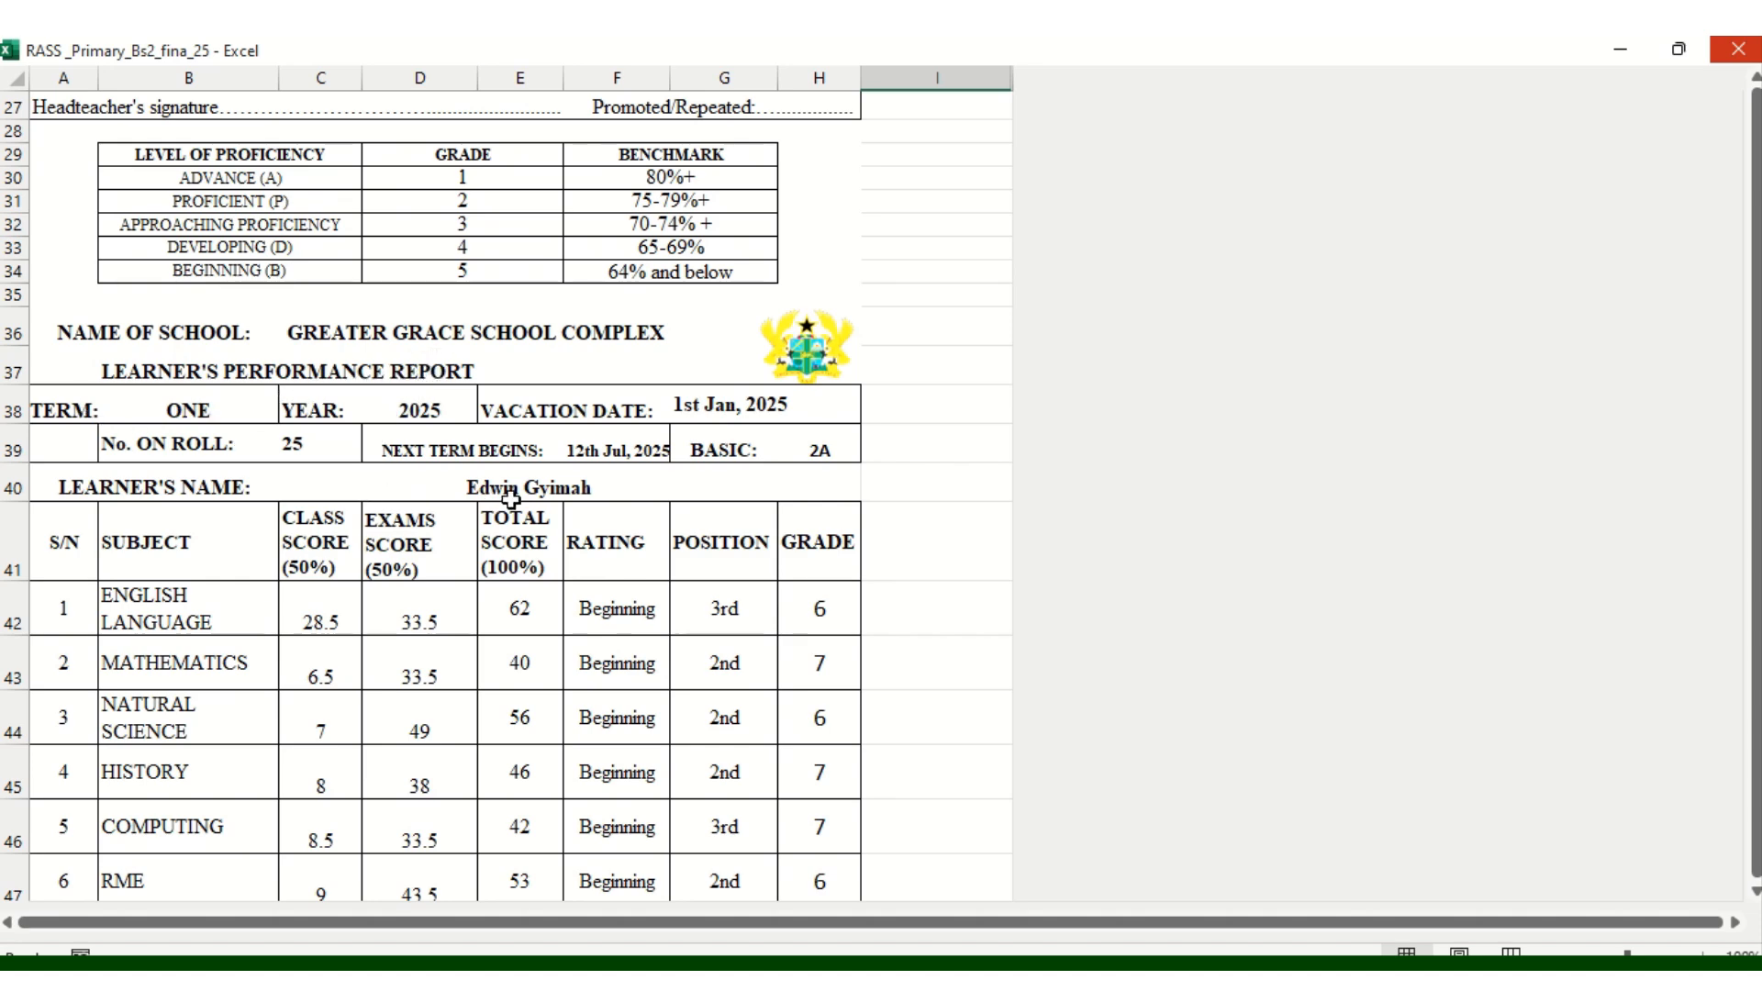
scroll(542, 488, down, 2)
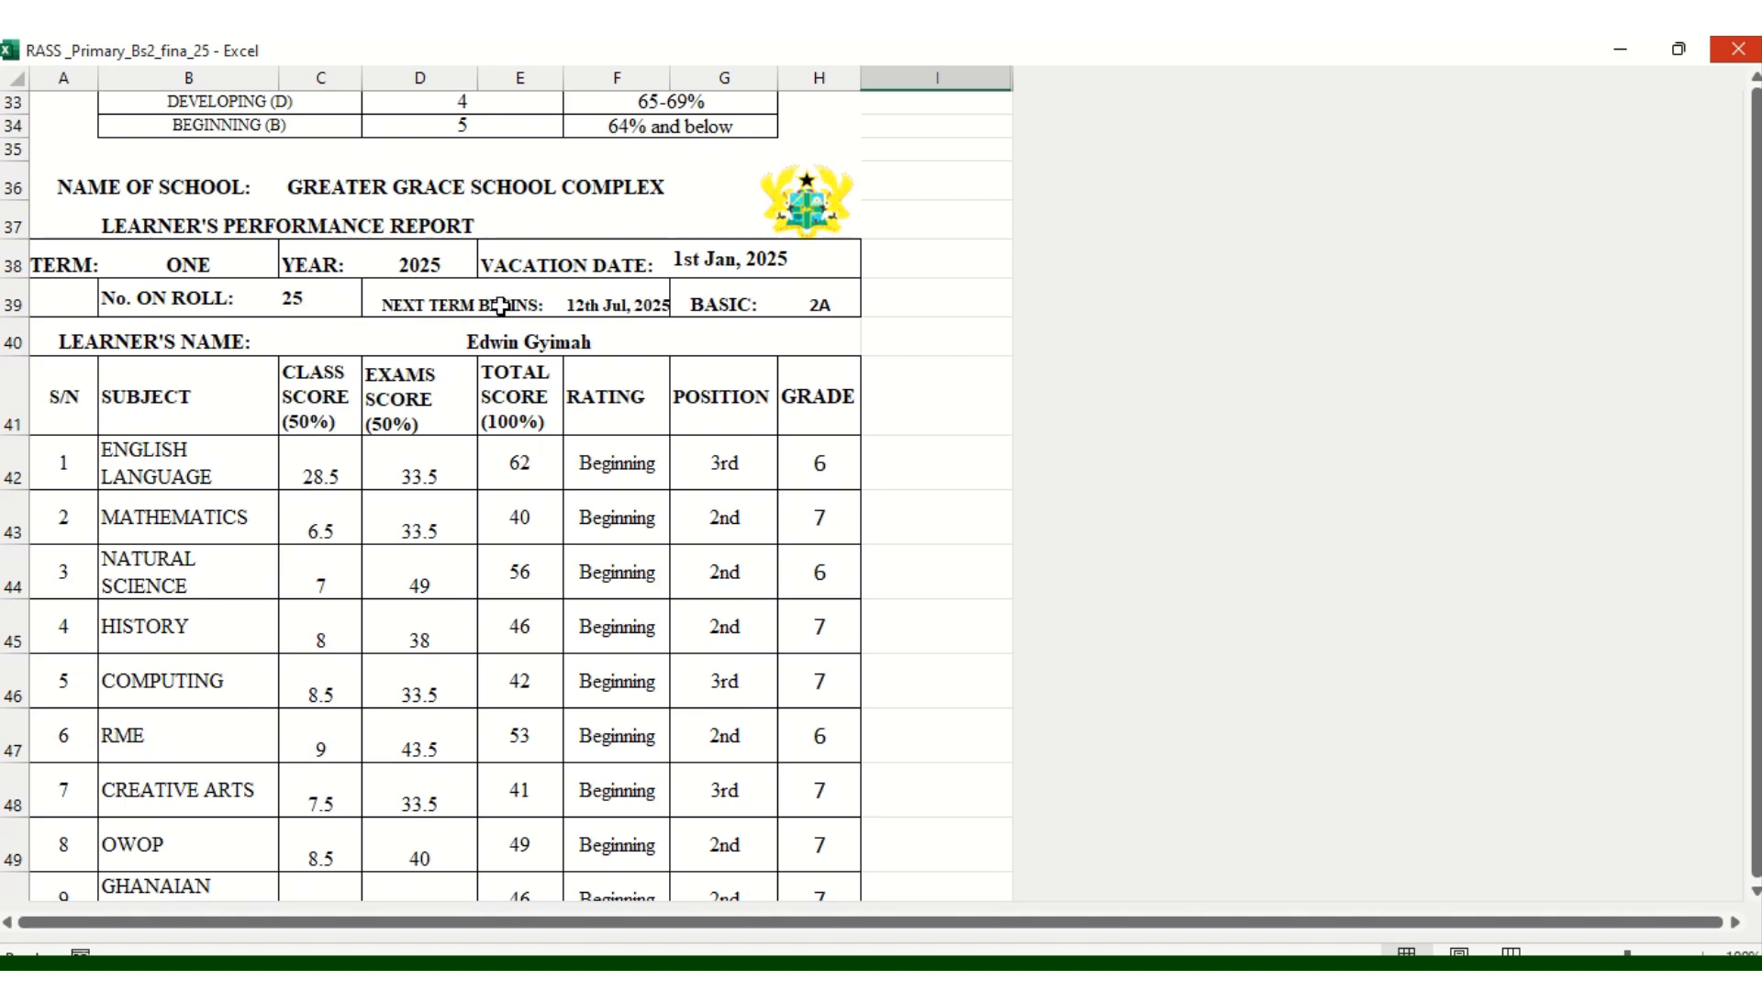
scroll(795, 453, down, 3)
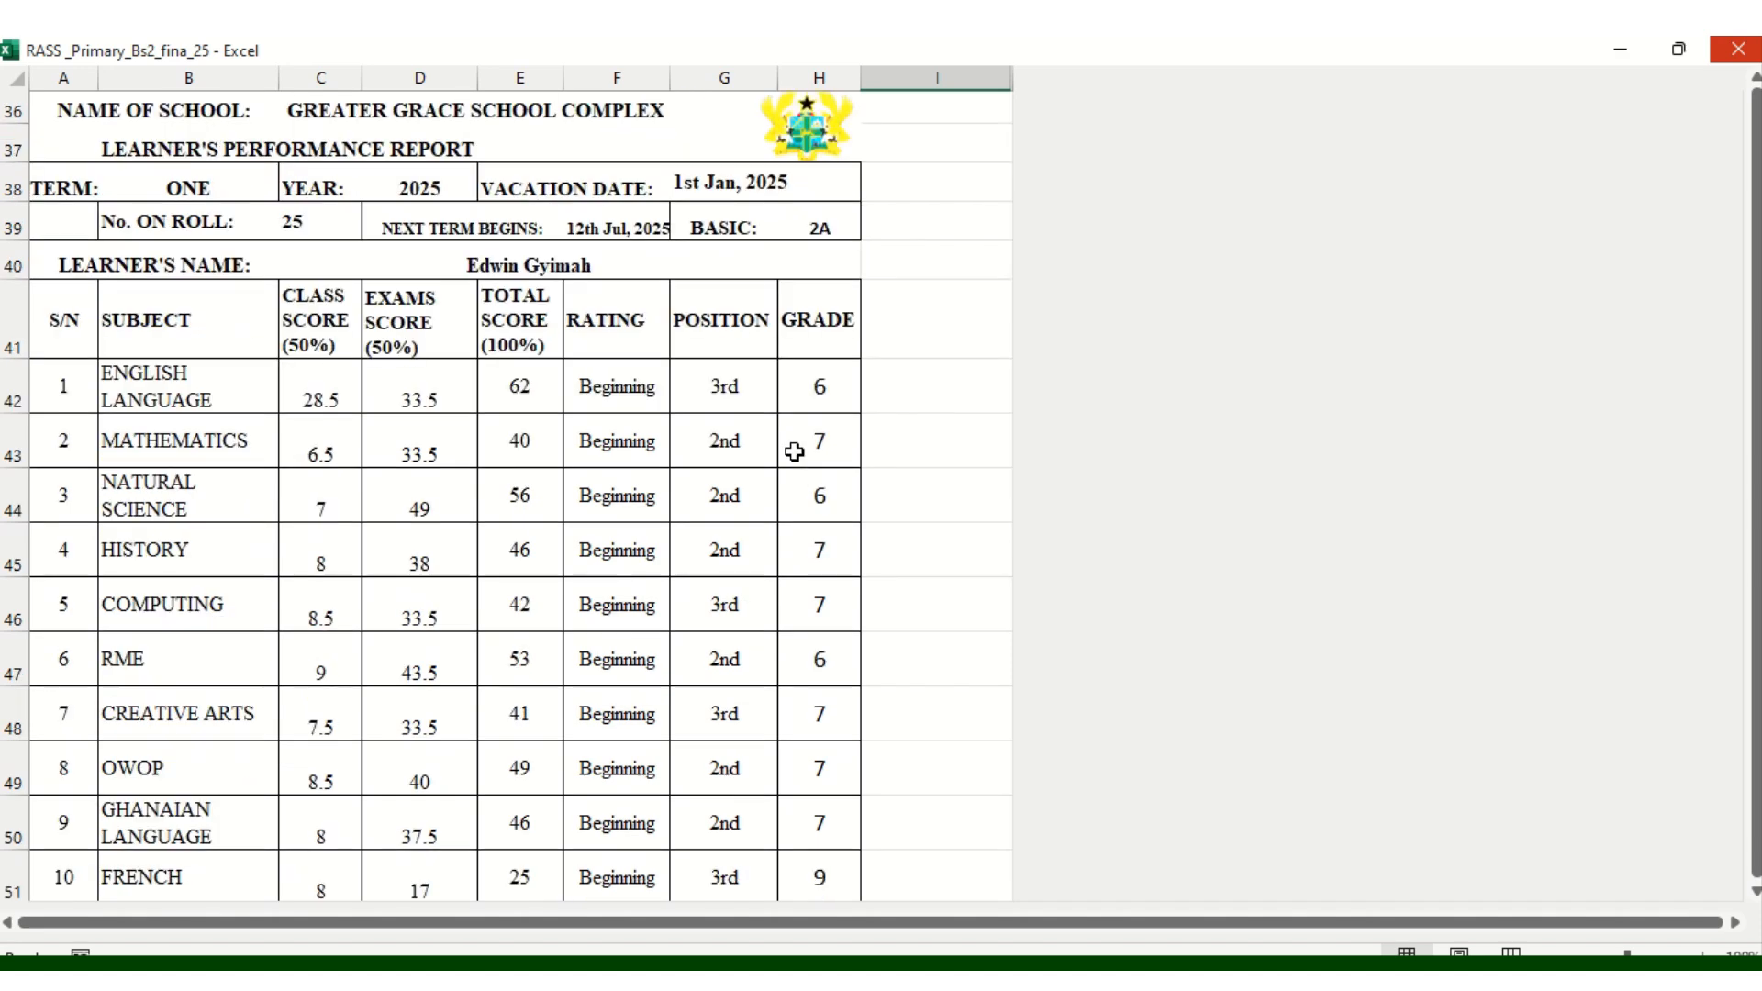
scroll(789, 414, down, 2)
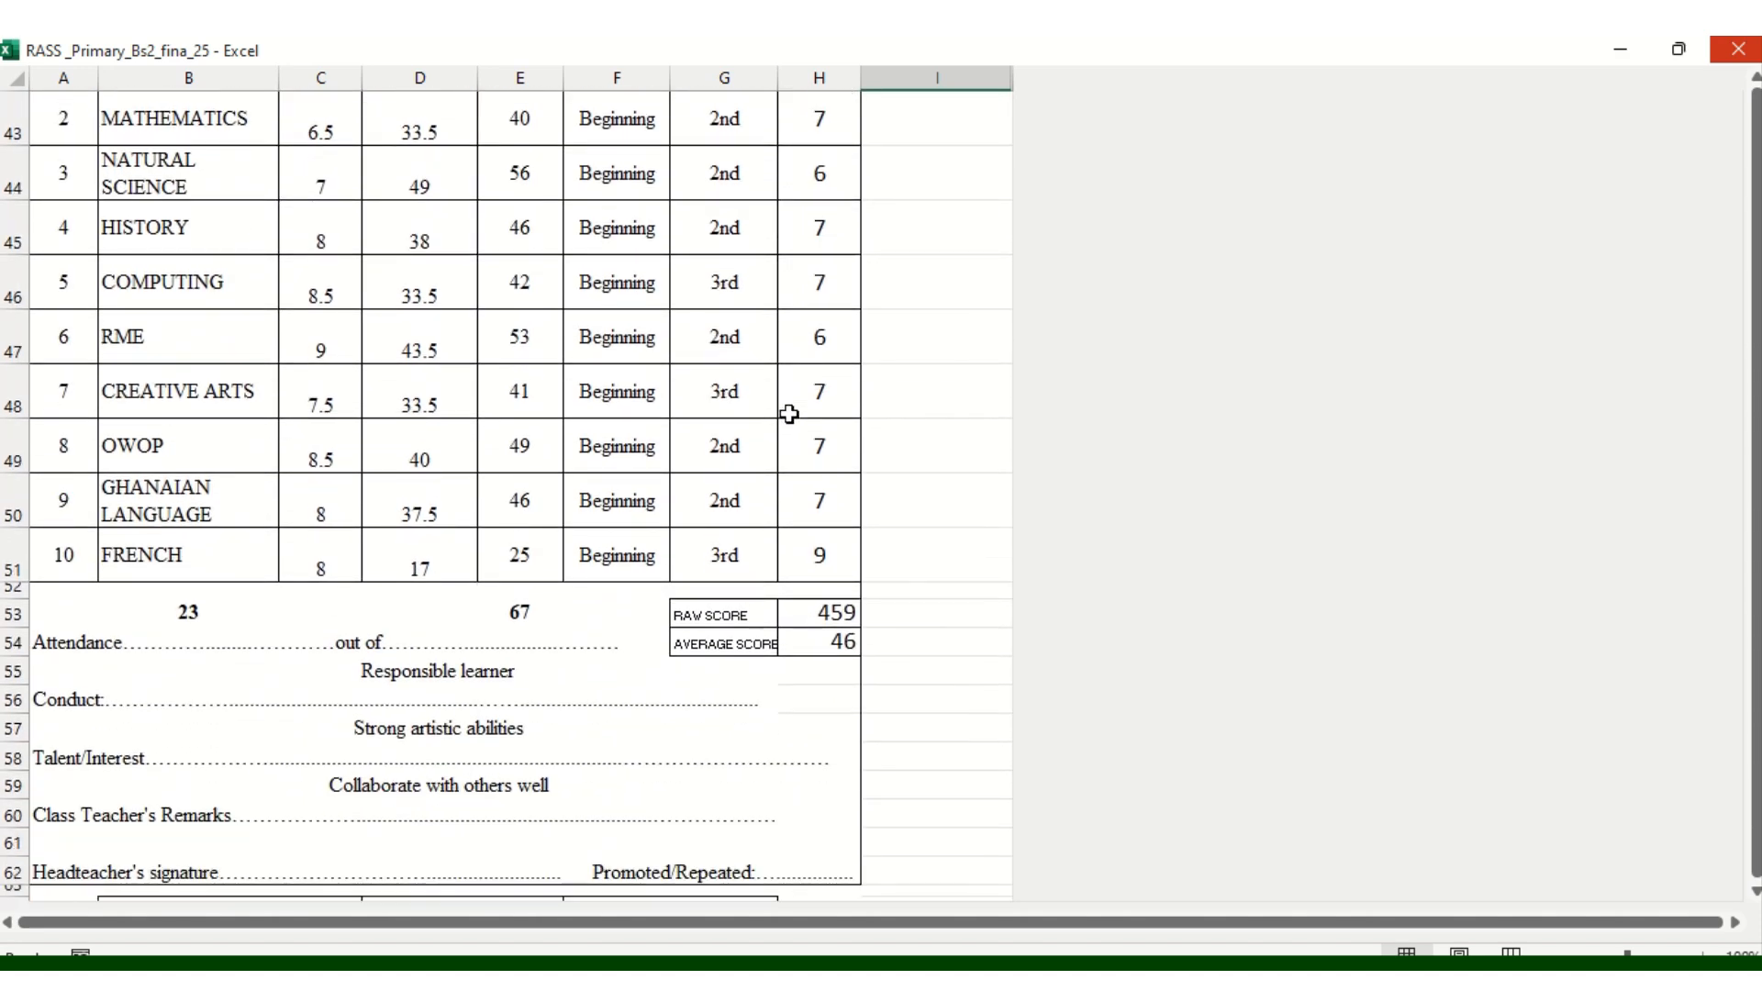
scroll(790, 414, down, 2)
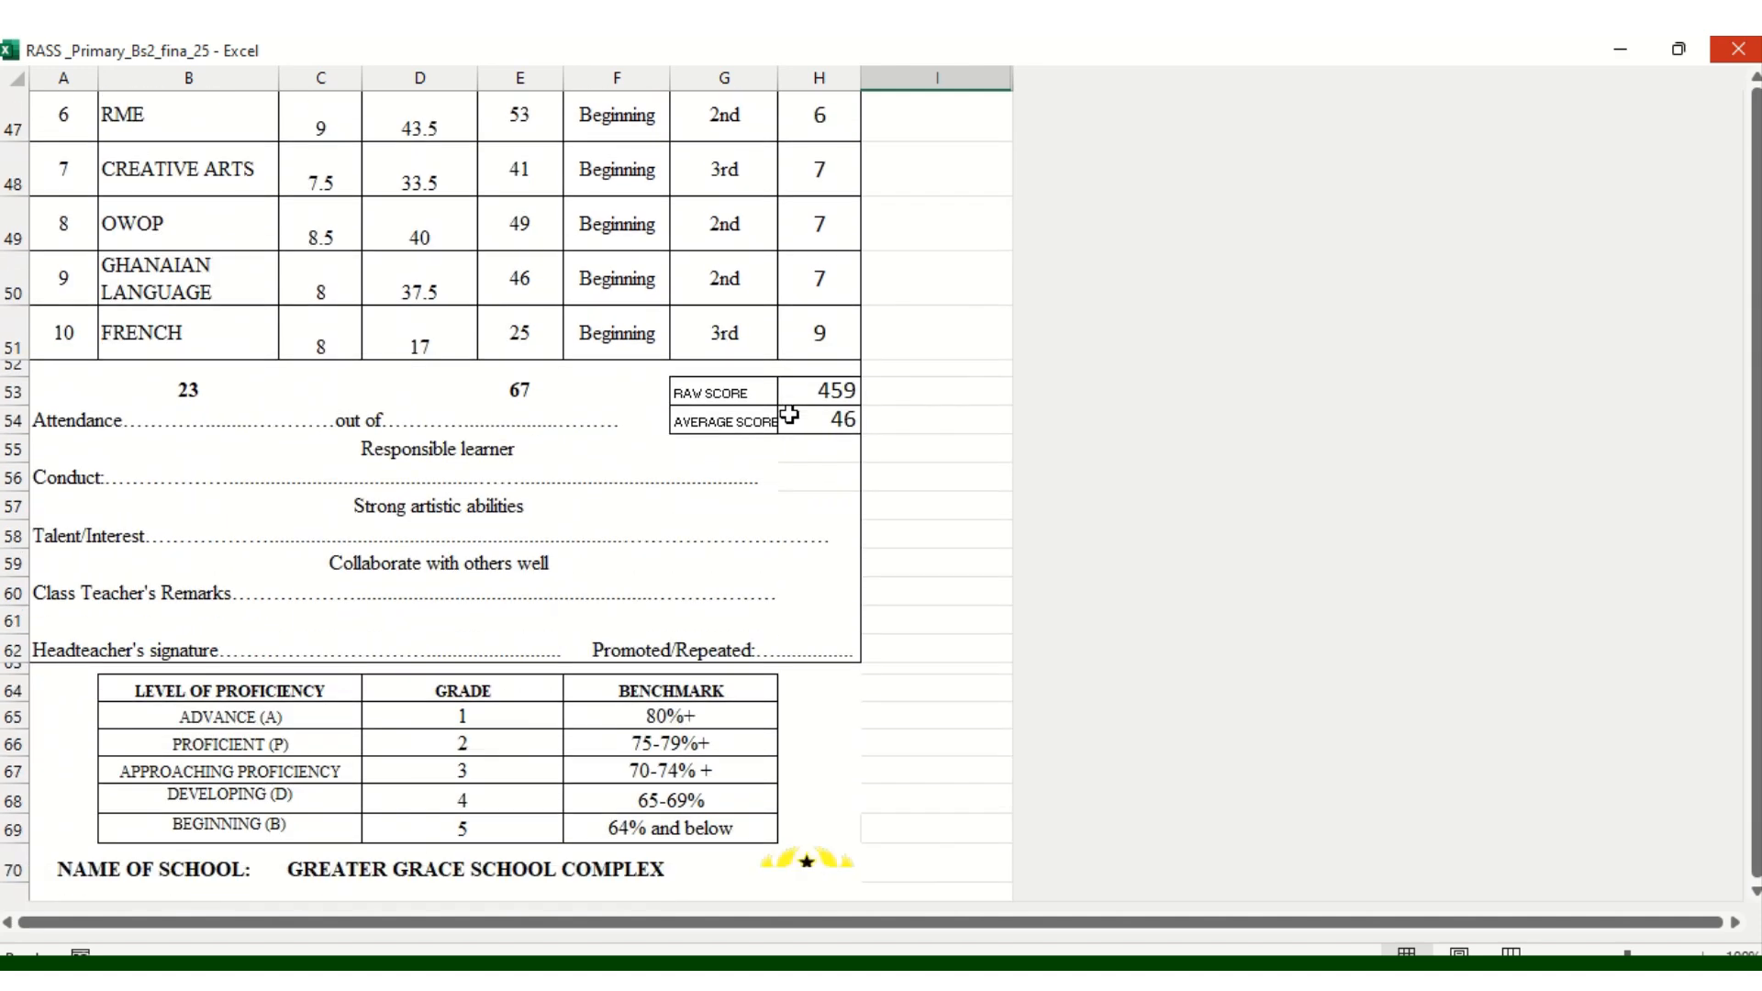
scroll(790, 414, down, 1)
scroll(789, 414, up, 2)
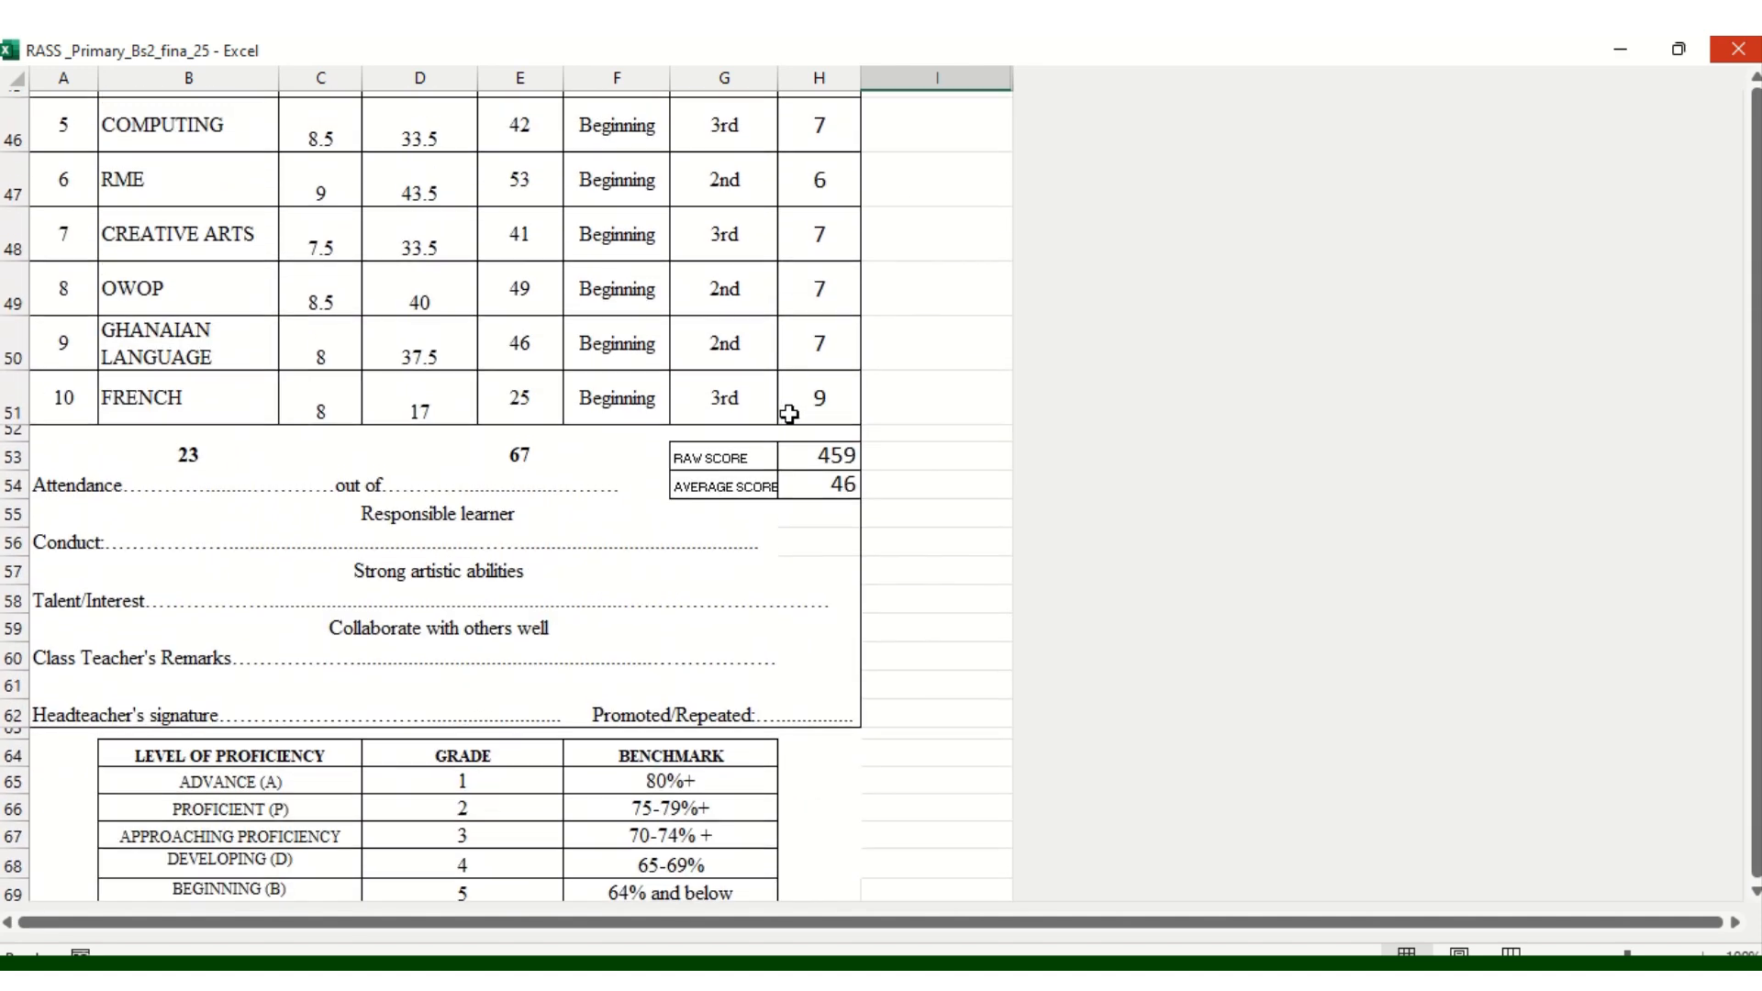
scroll(790, 414, up, 2)
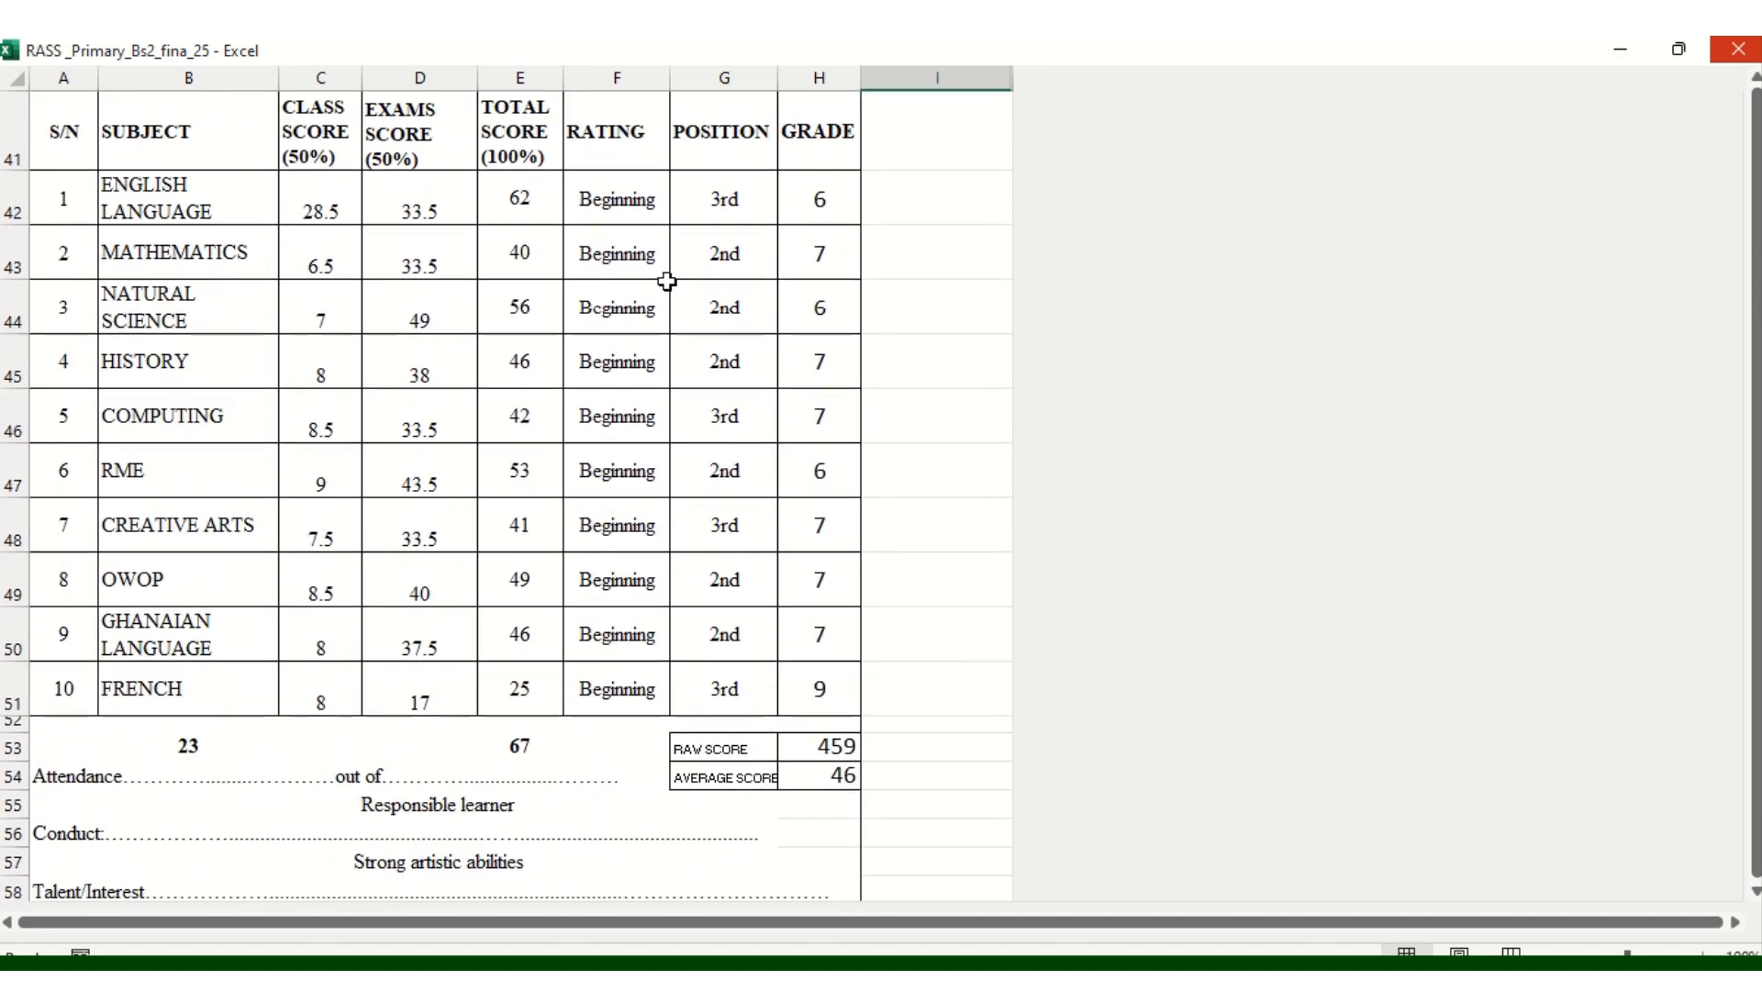
scroll(588, 207, up, 1)
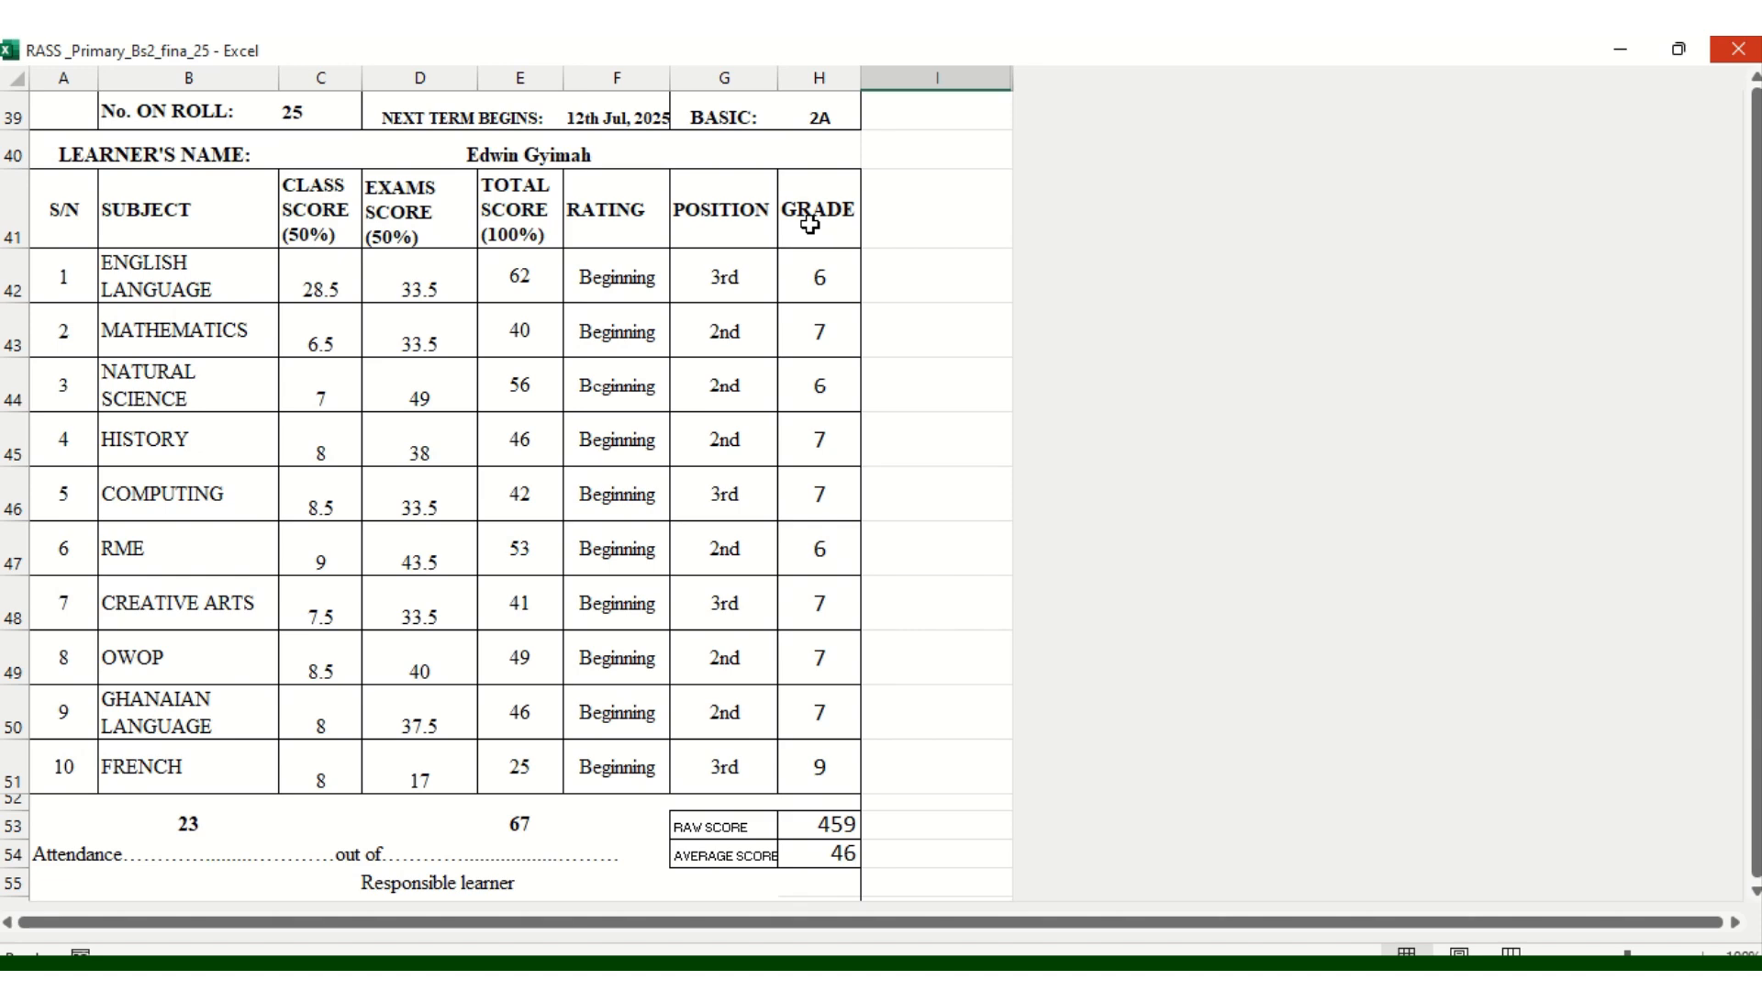
scroll(812, 239, up, 1)
scroll(812, 252, down, 2)
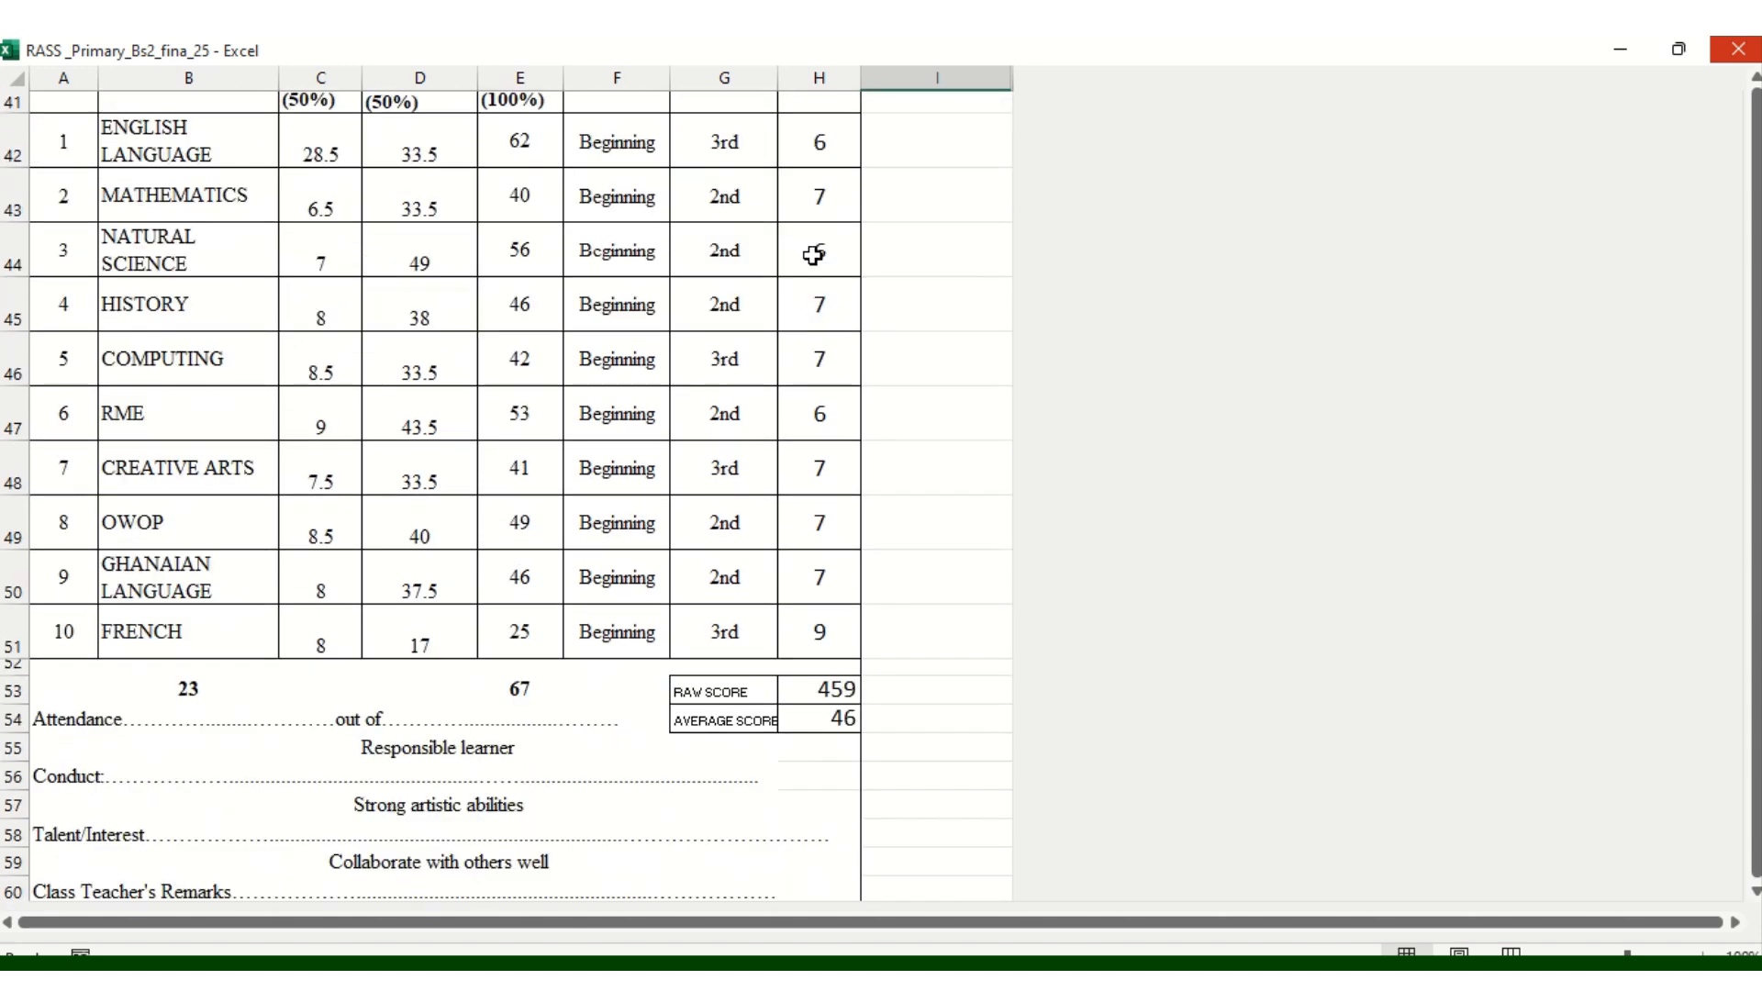
scroll(812, 255, up, 13)
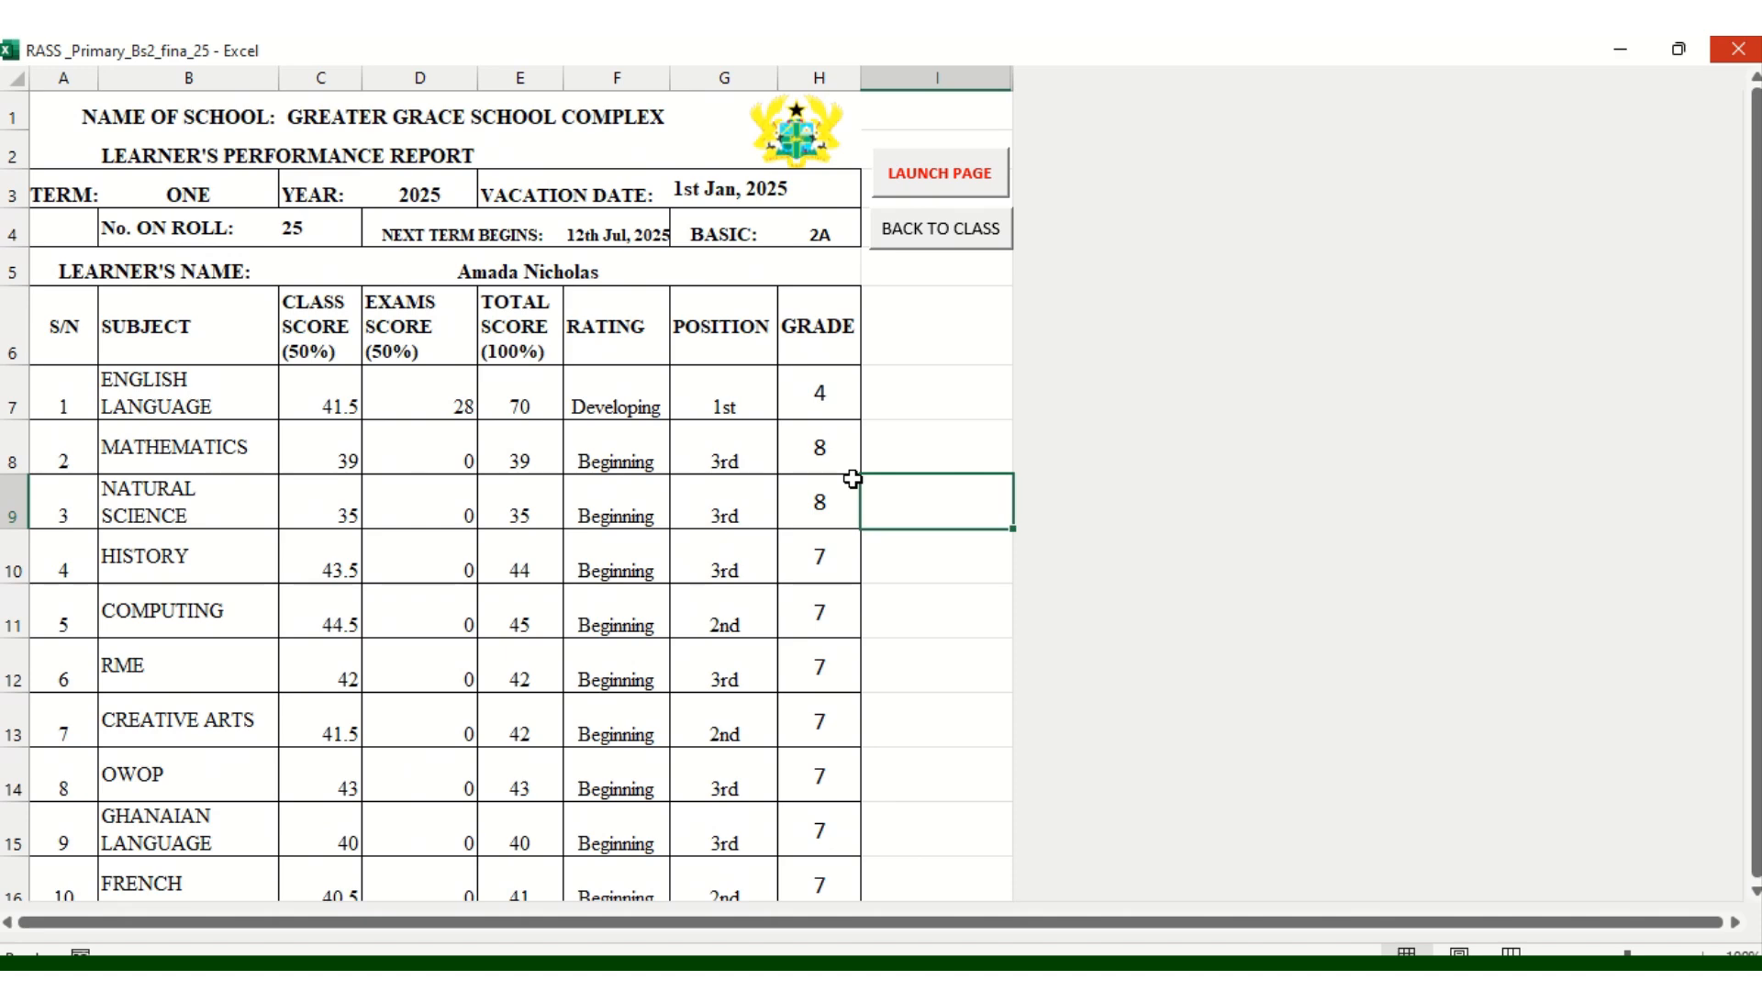
click(921, 246)
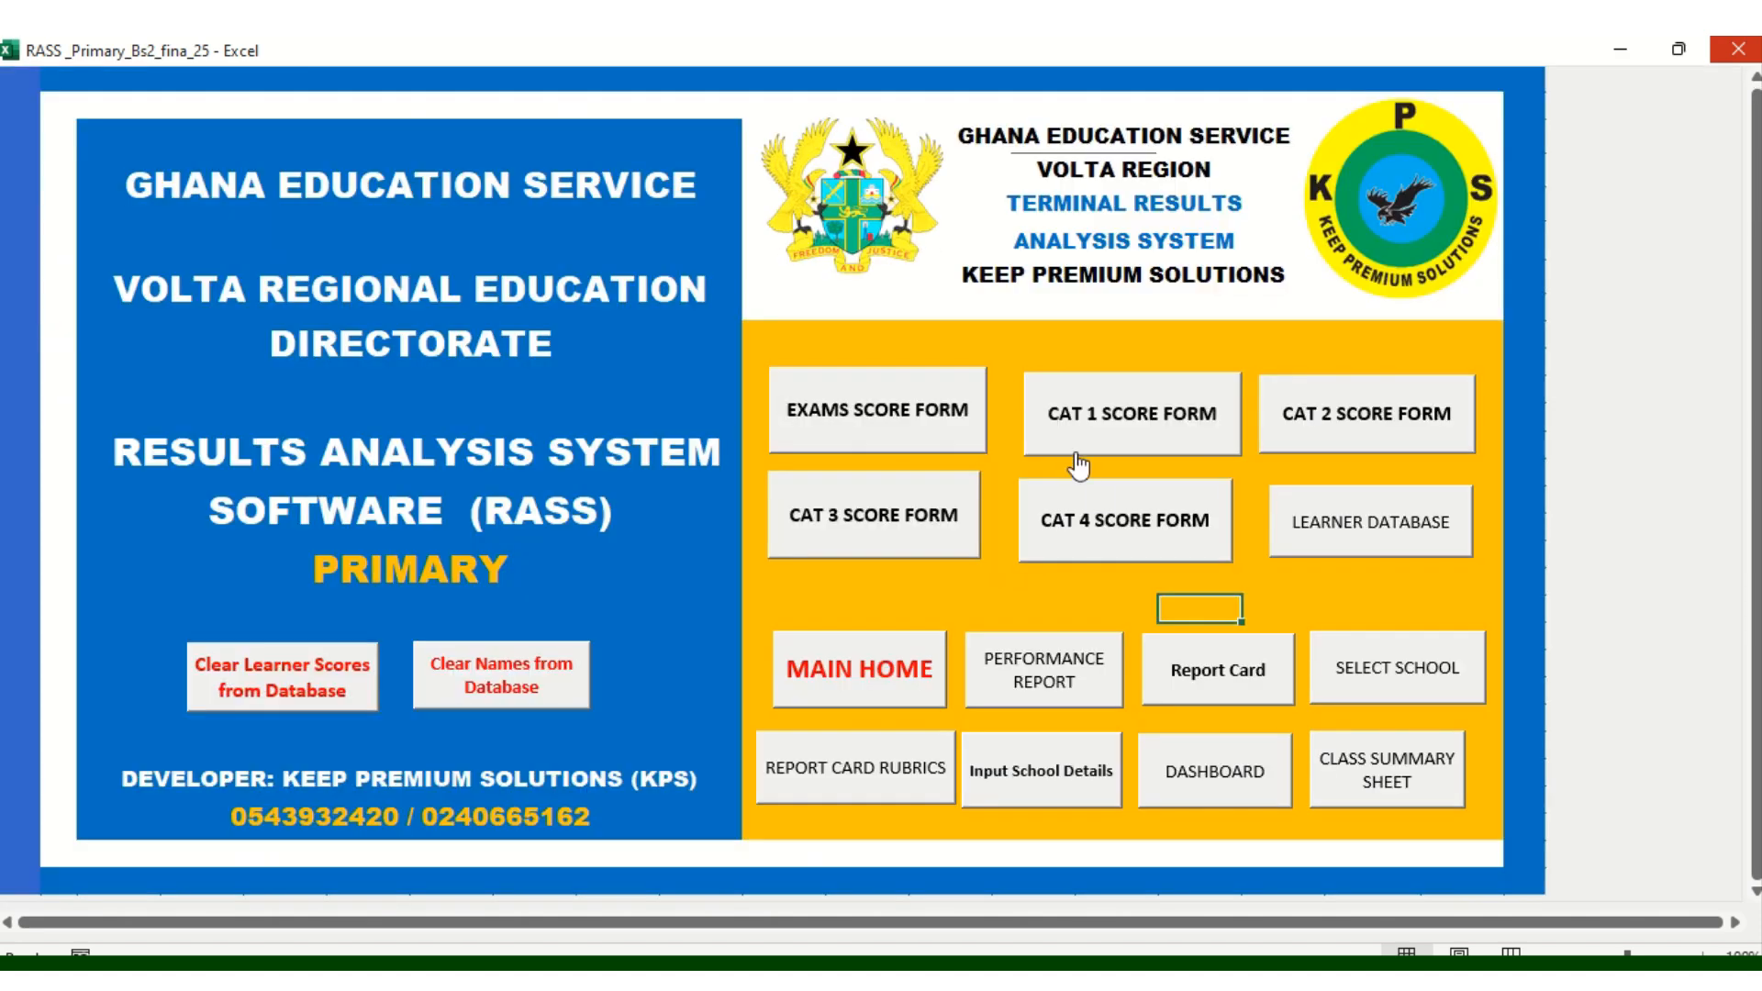
click(1051, 684)
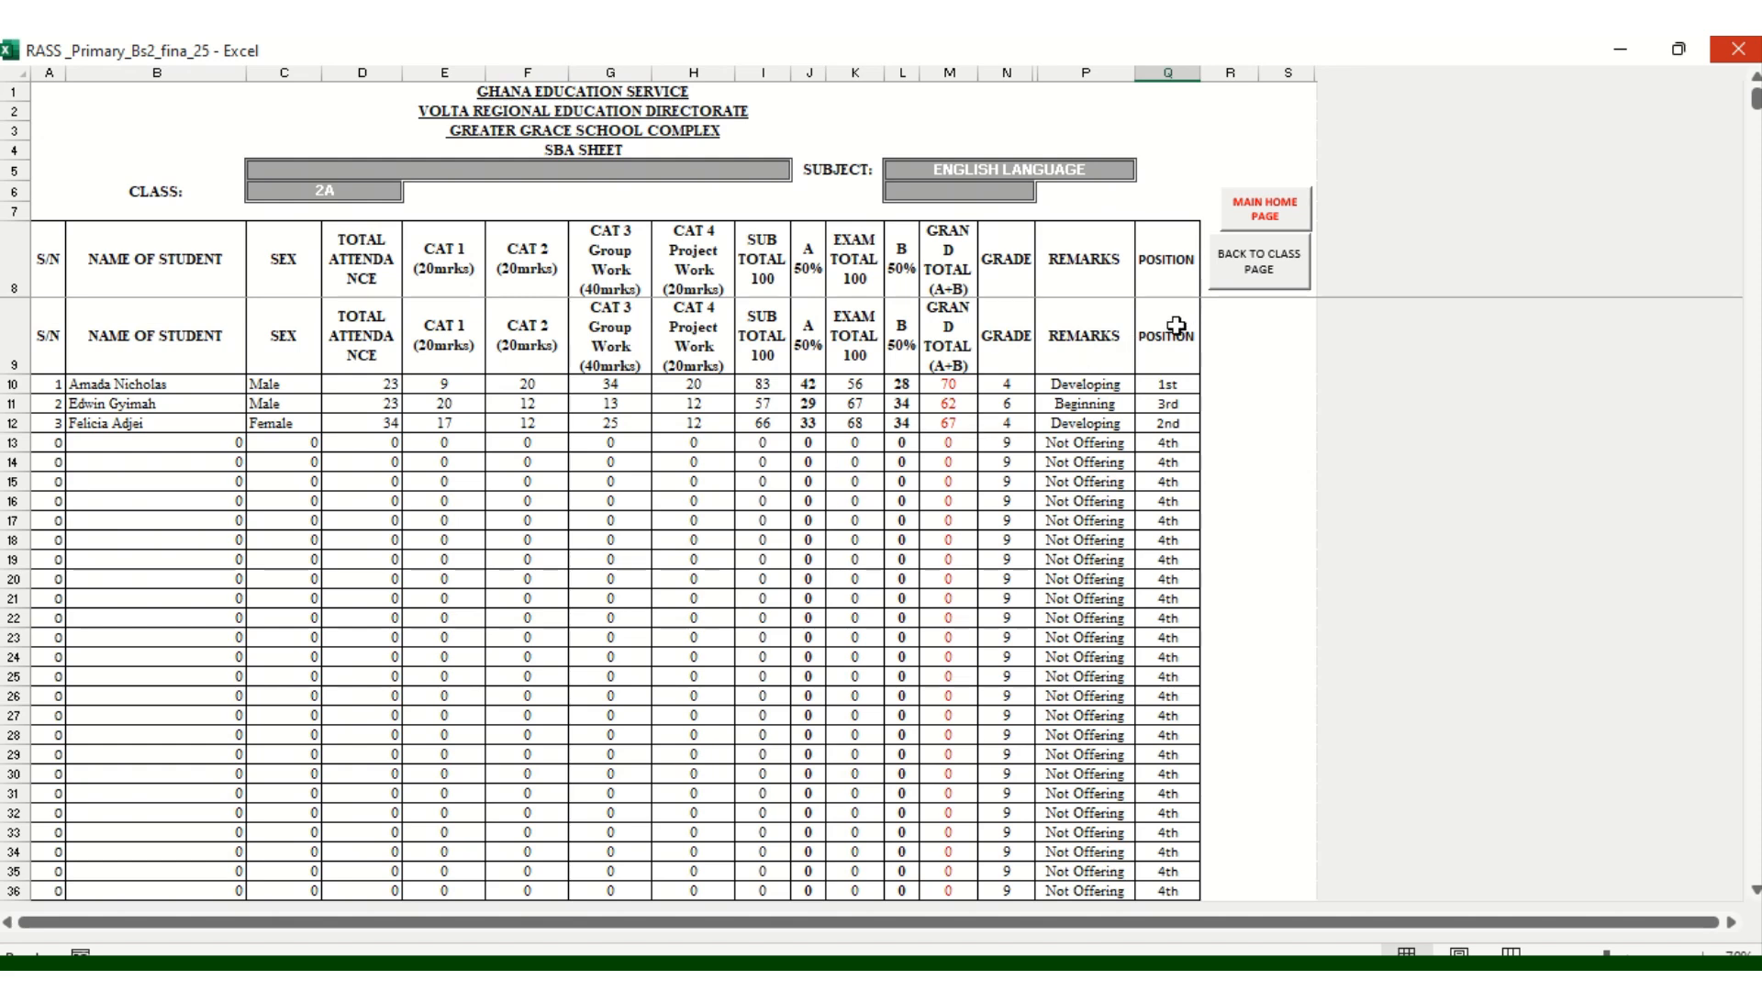
click(1273, 274)
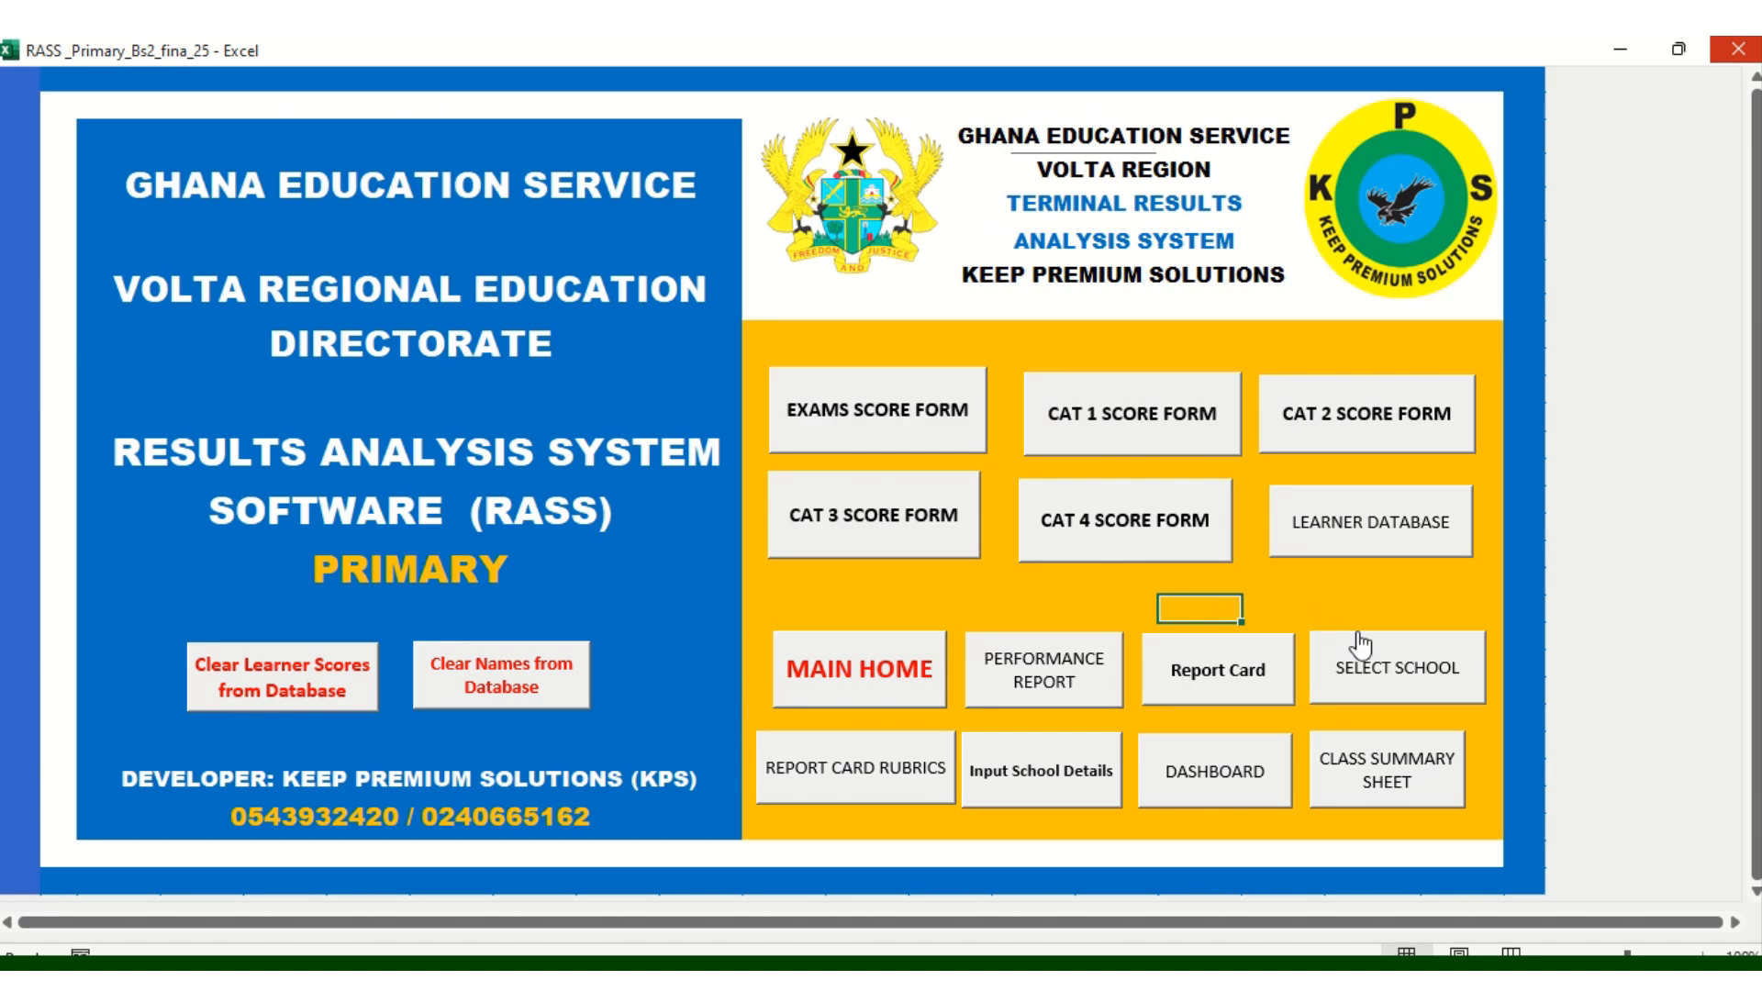
click(1394, 786)
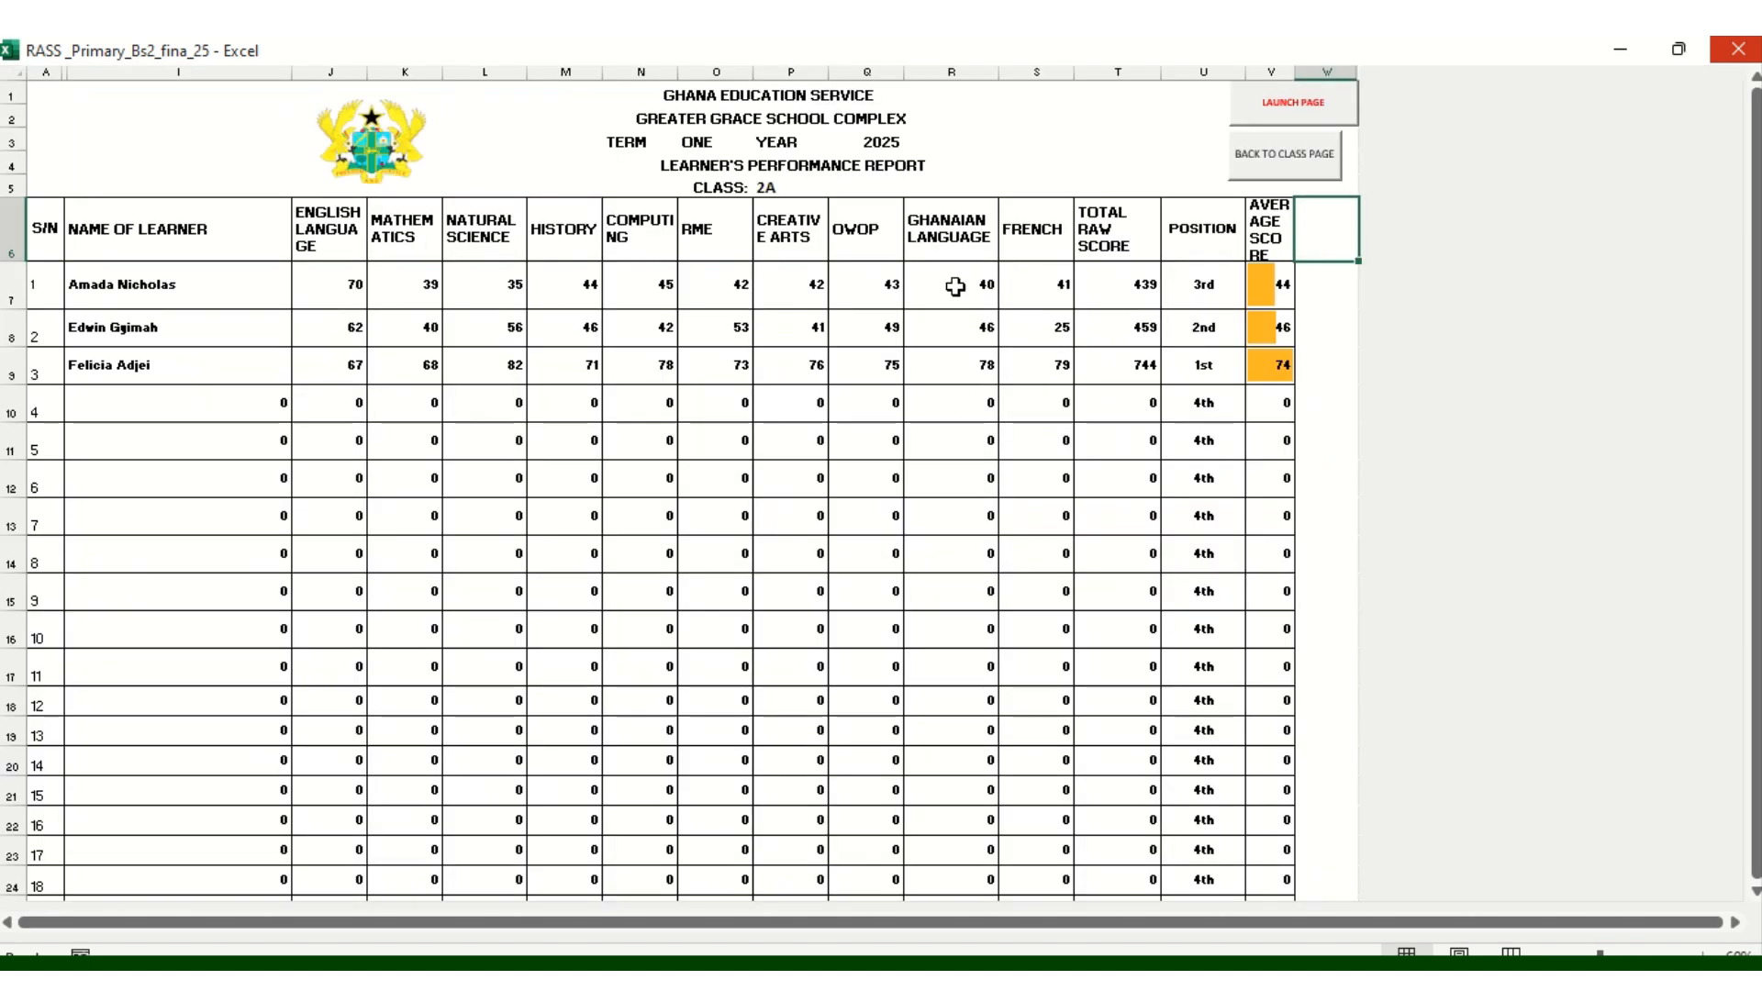
click(1289, 156)
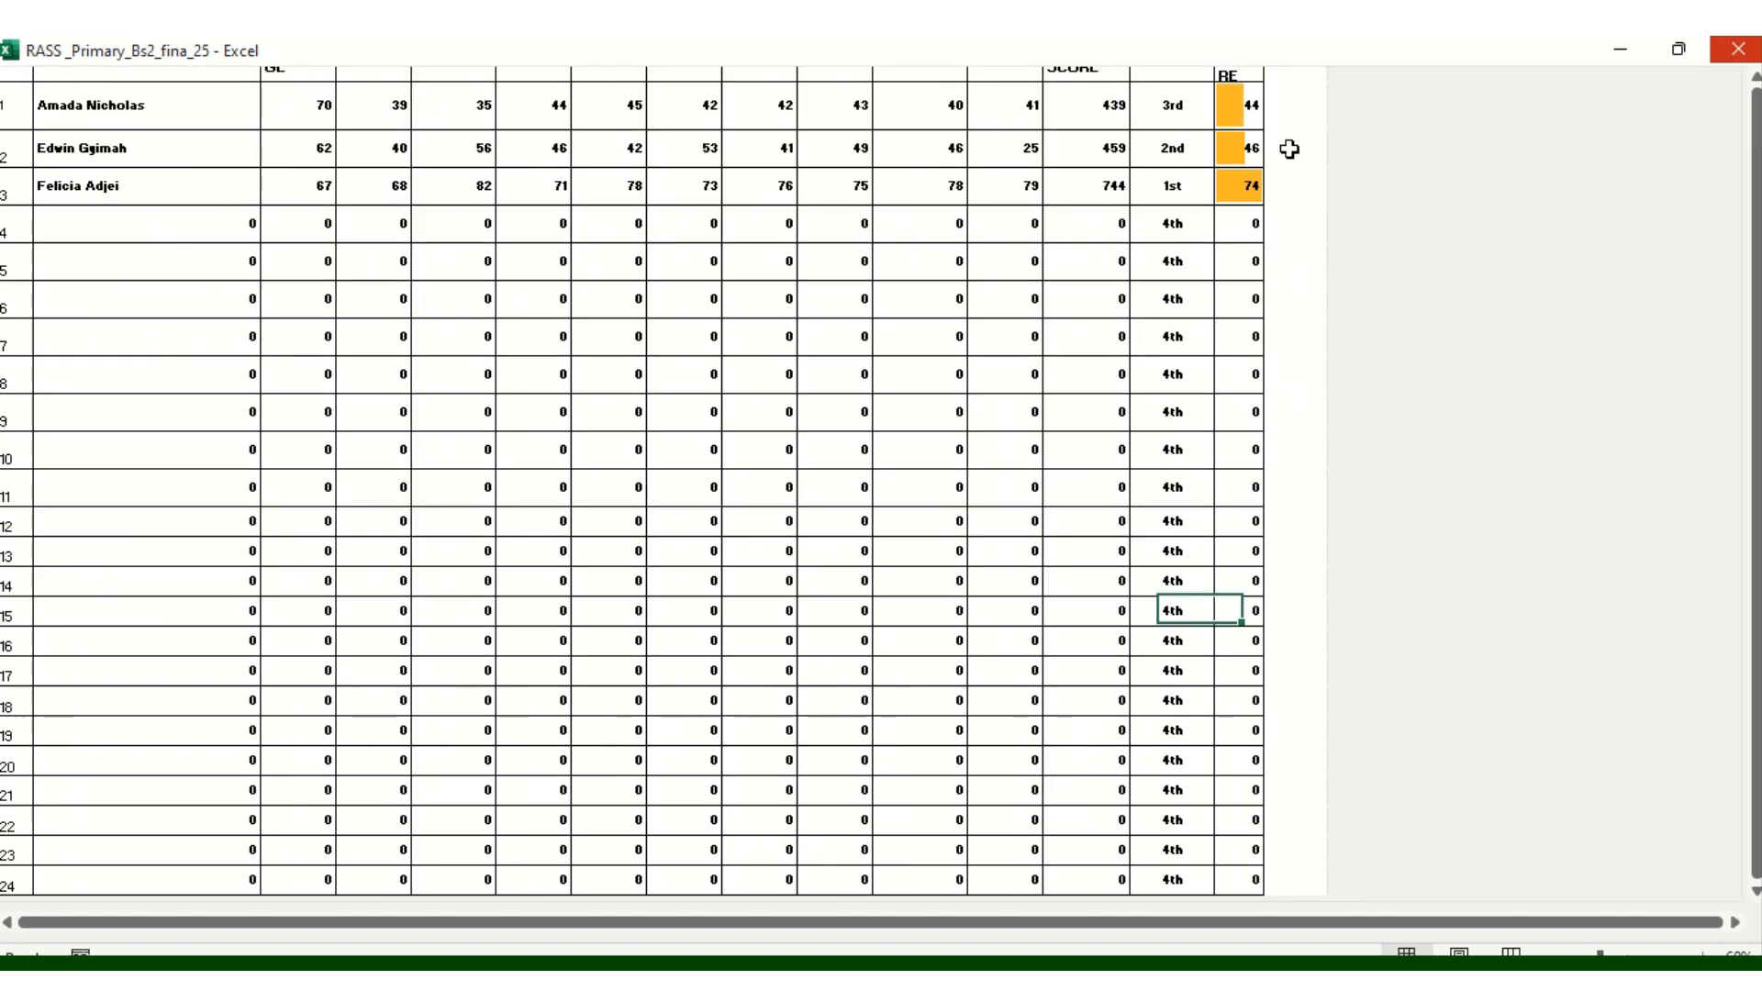